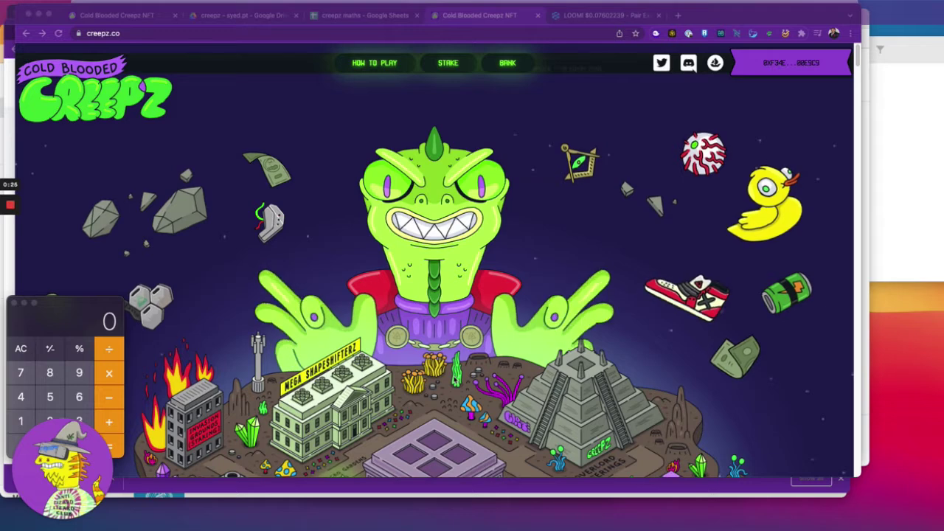
- In the creepz maths spreadsheet, enter the headers Token, Price, Loomi Return and USD Return in cells A1 to D1
click(352, 18)
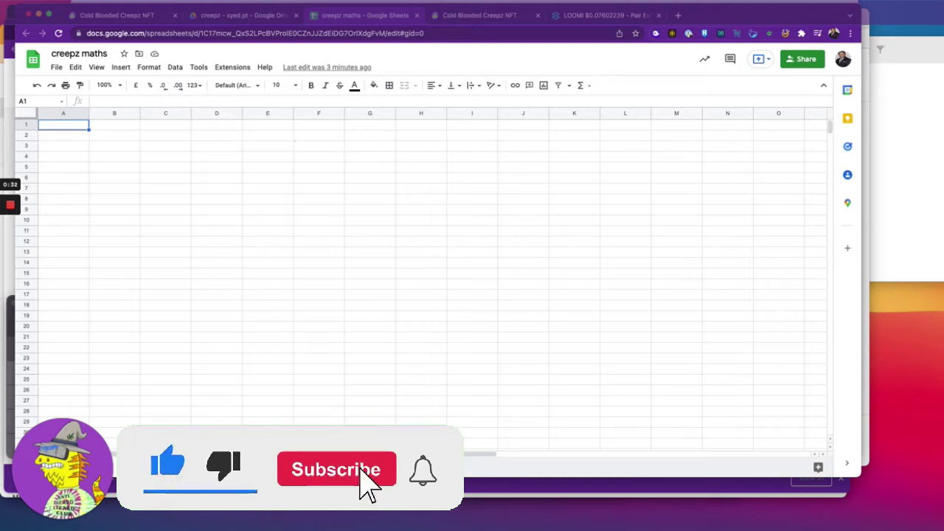
text(Token)
key(Tab)
key(Tab)
key(Left)
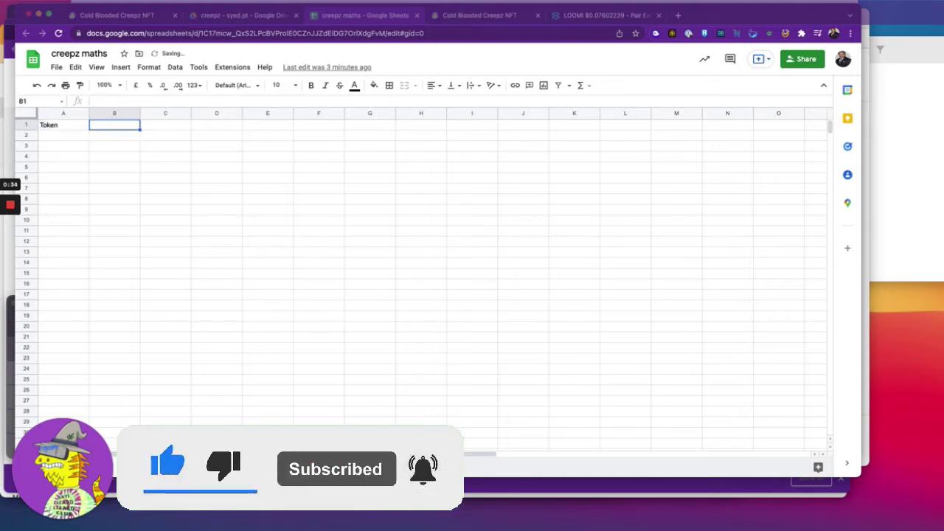
text(Price)
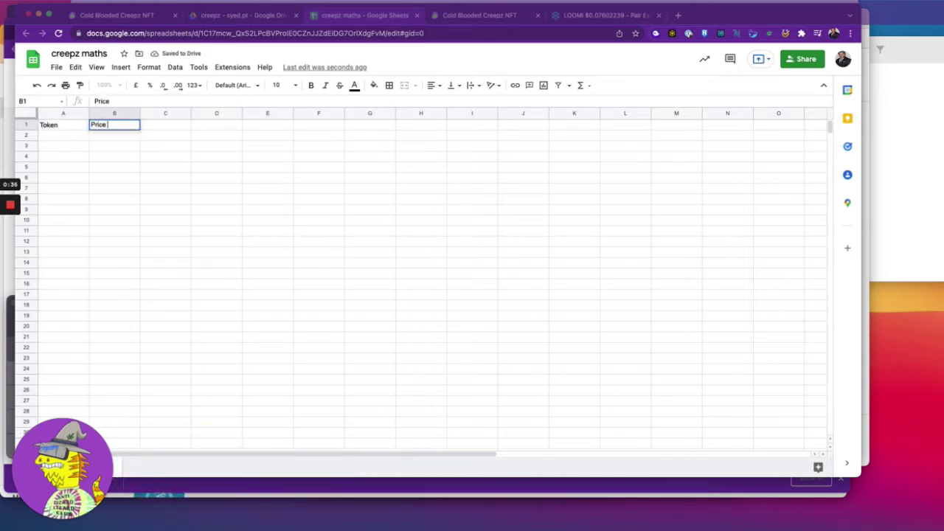
key(Tab)
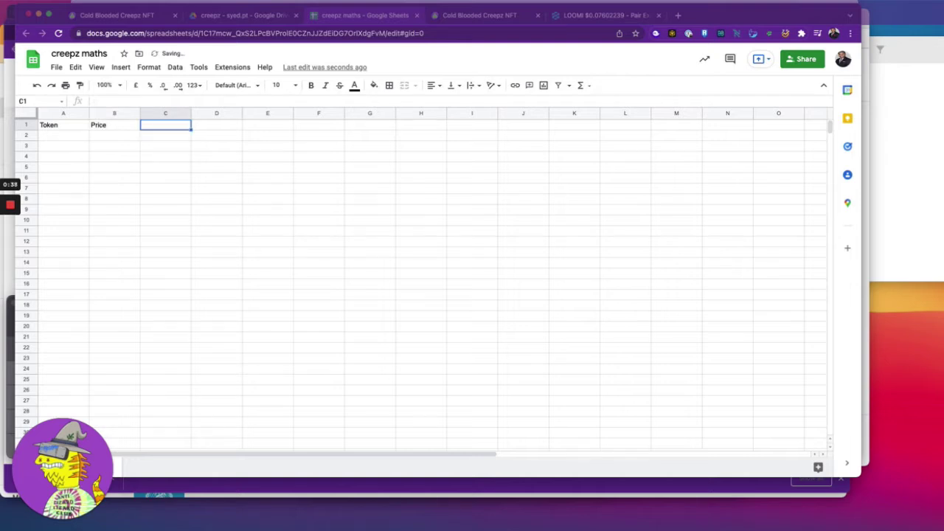
text(Loomi Return)
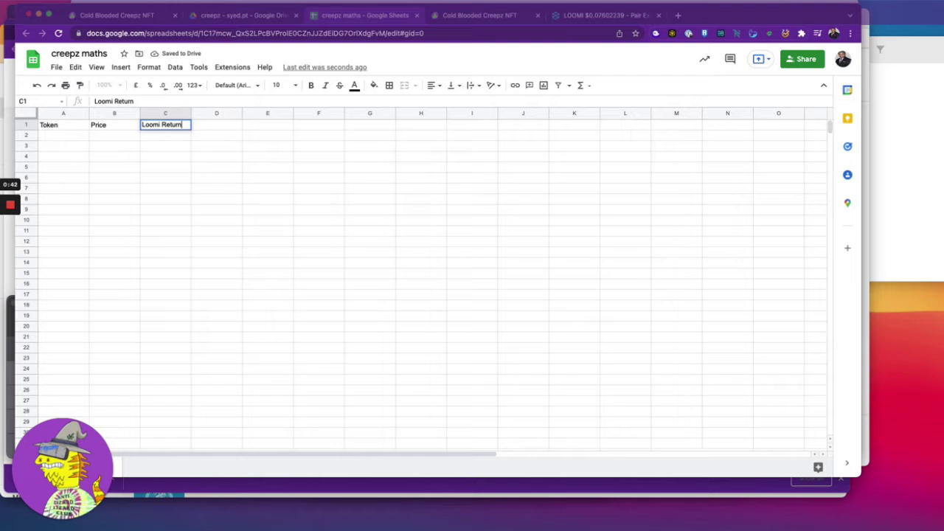
key(Tab)
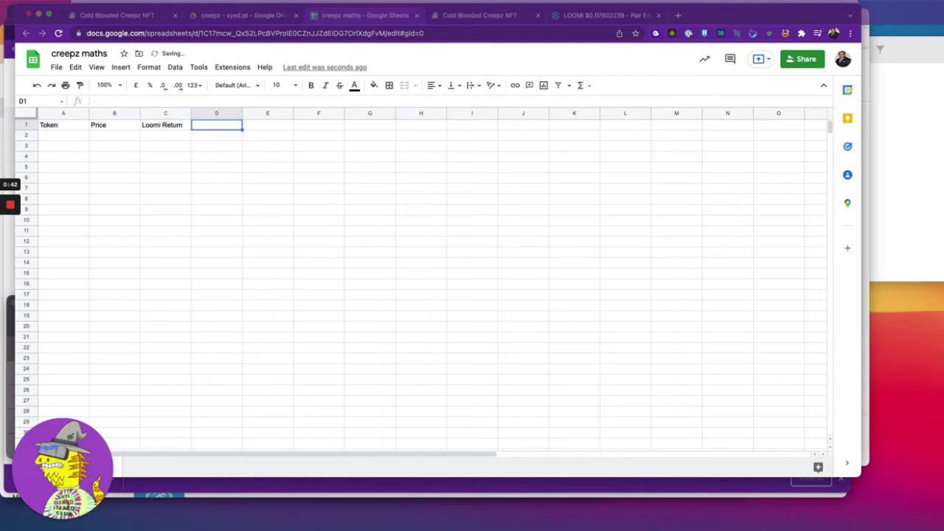
text(USD)
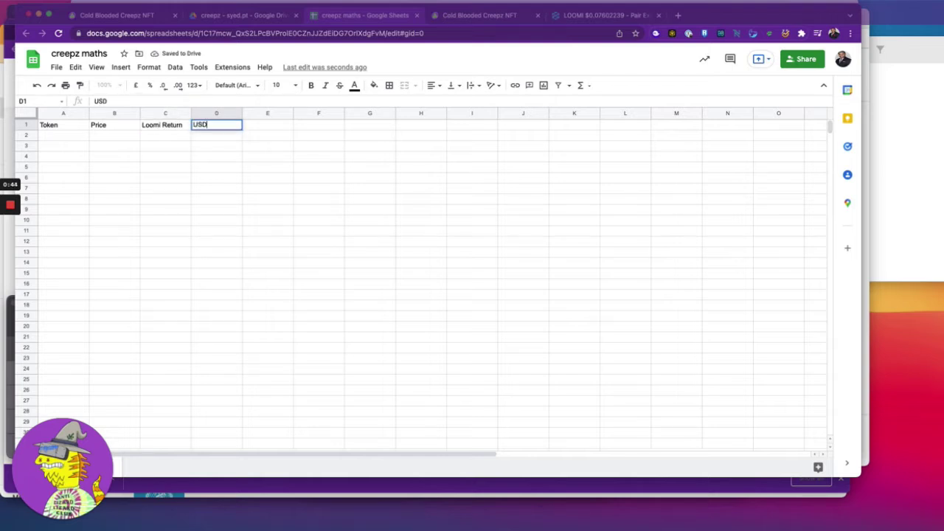
text( Return)
key(Return)
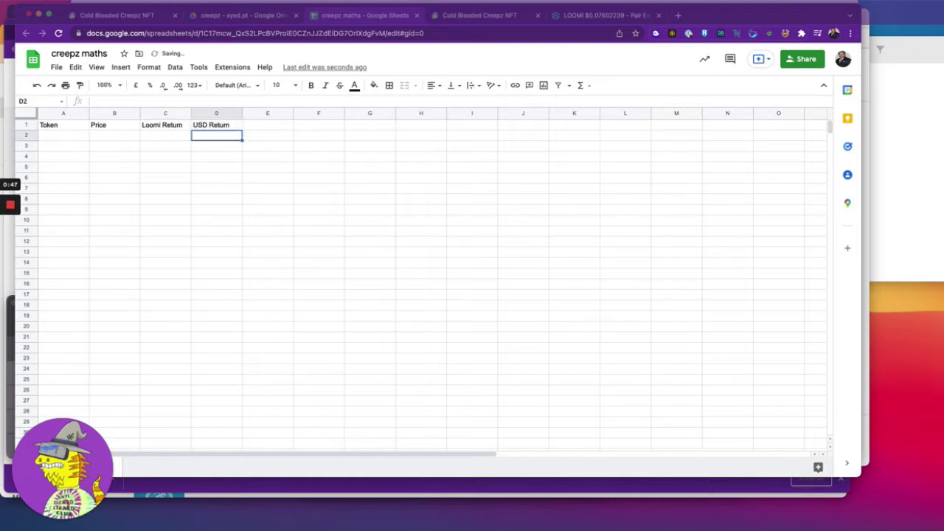
- Make the entire header row bold
click(64, 125)
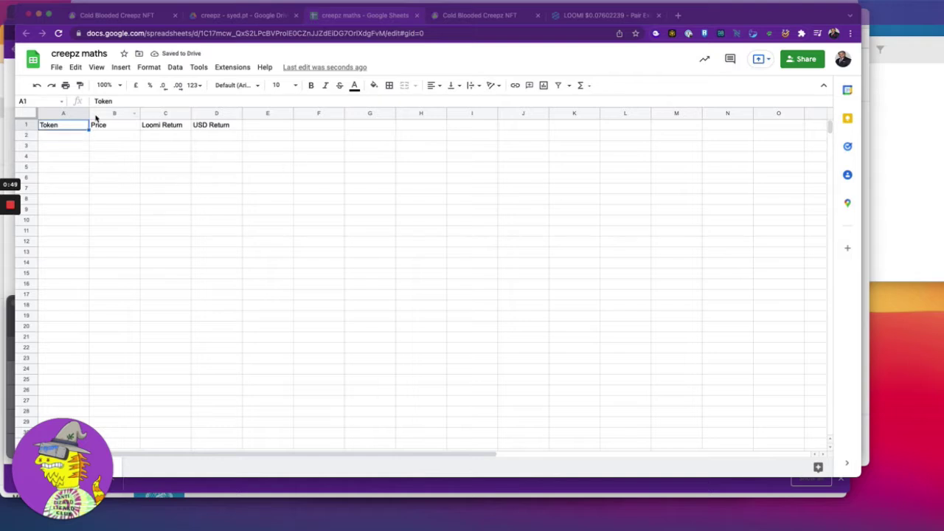
click(24, 125)
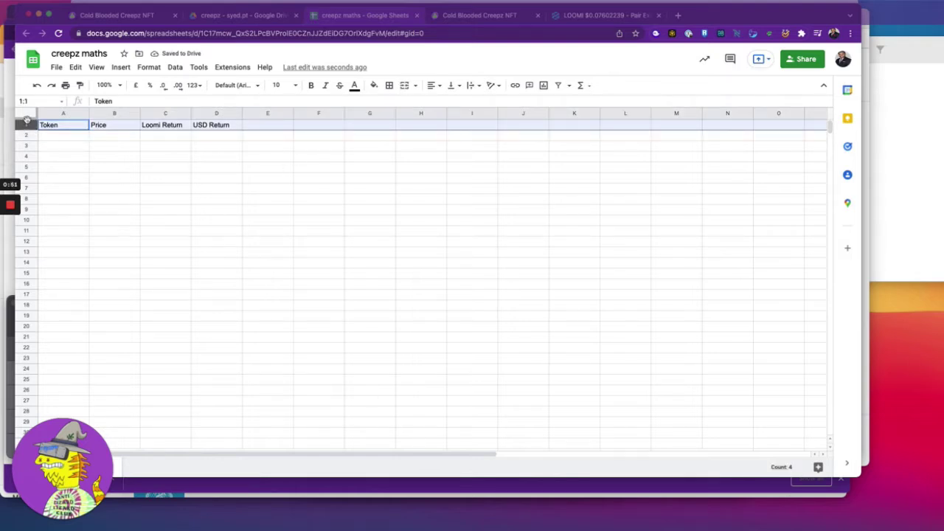
key(ctrl+b)
click(56, 139)
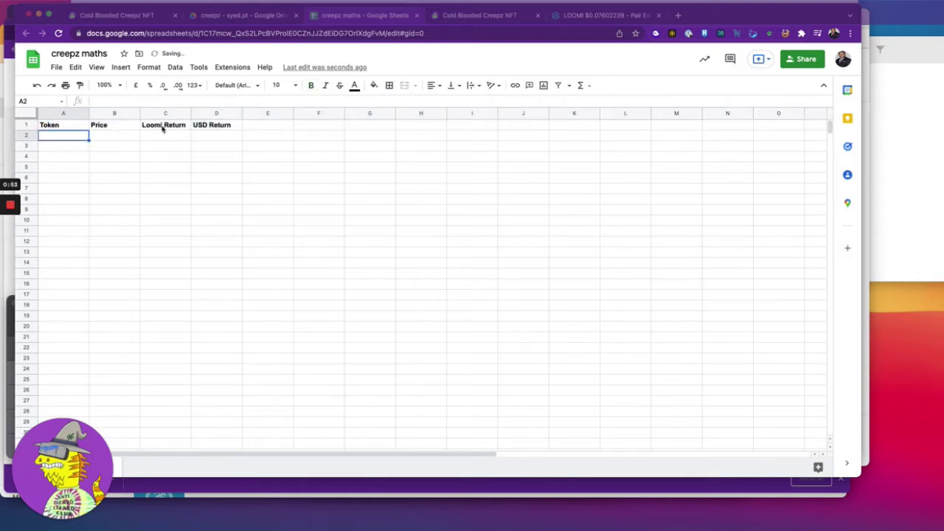
- Open the OpenSea marketplace in a new browser tab
click(479, 15)
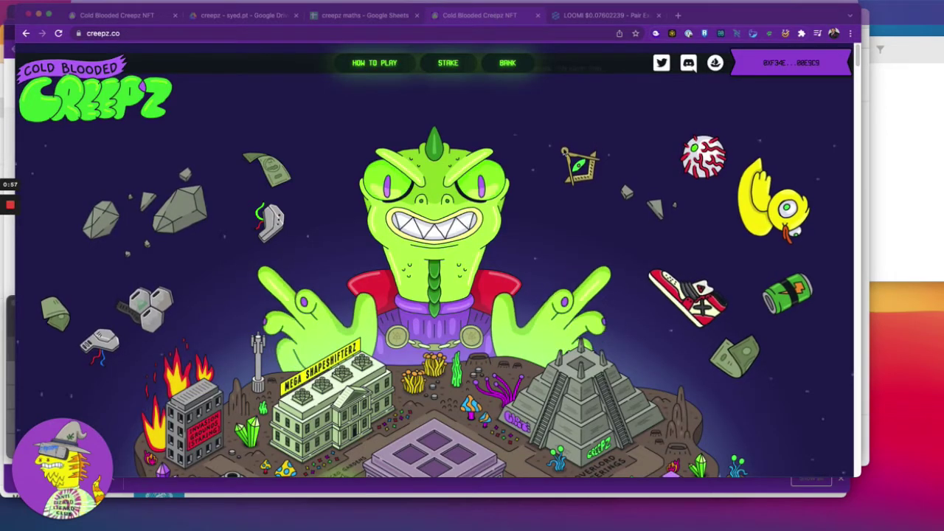
click(678, 16)
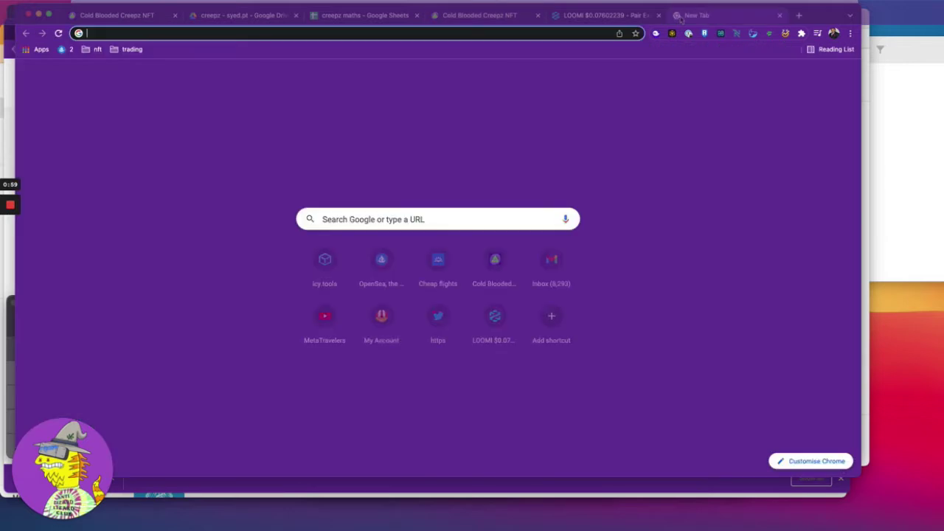
text(open)
key(Return)
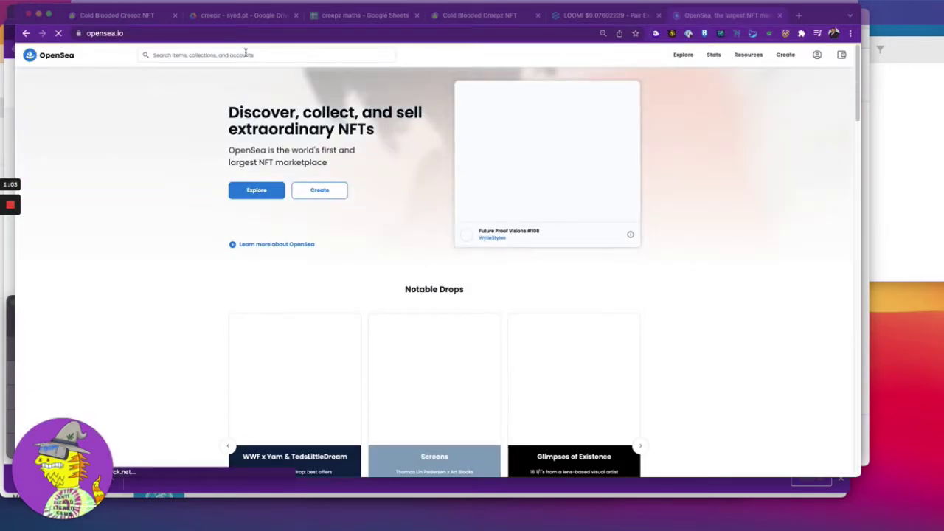
- Search OpenSea for "genesis" and open the Creepz Genesis collection
click(244, 56)
text(genesis)
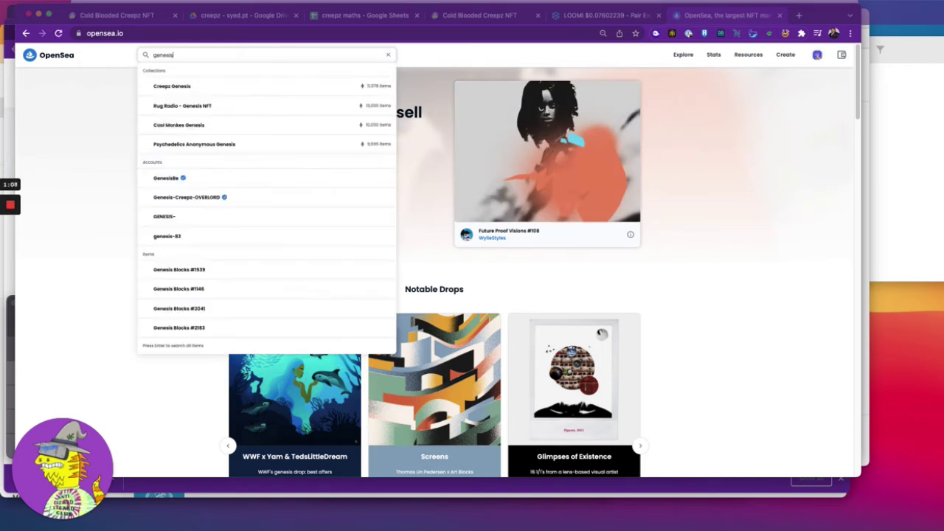
click(177, 86)
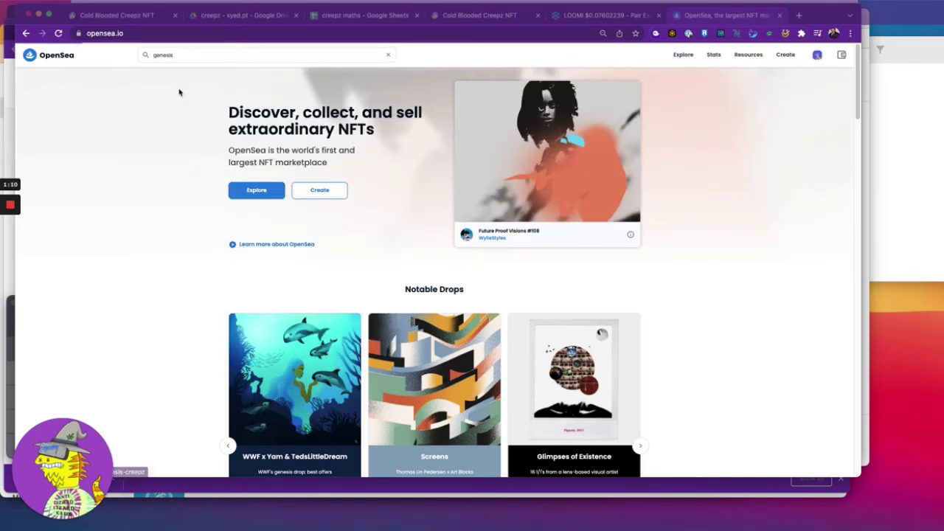
click(178, 53)
text(genesis)
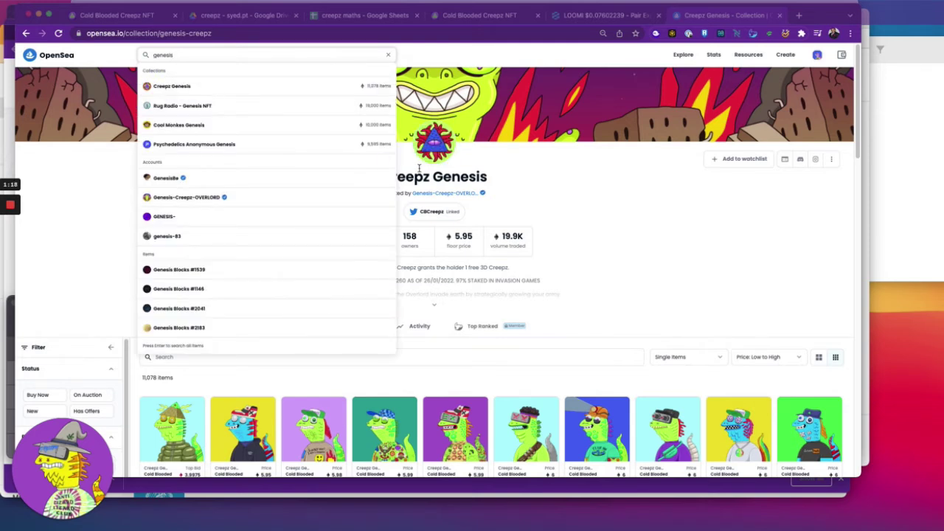
click(596, 253)
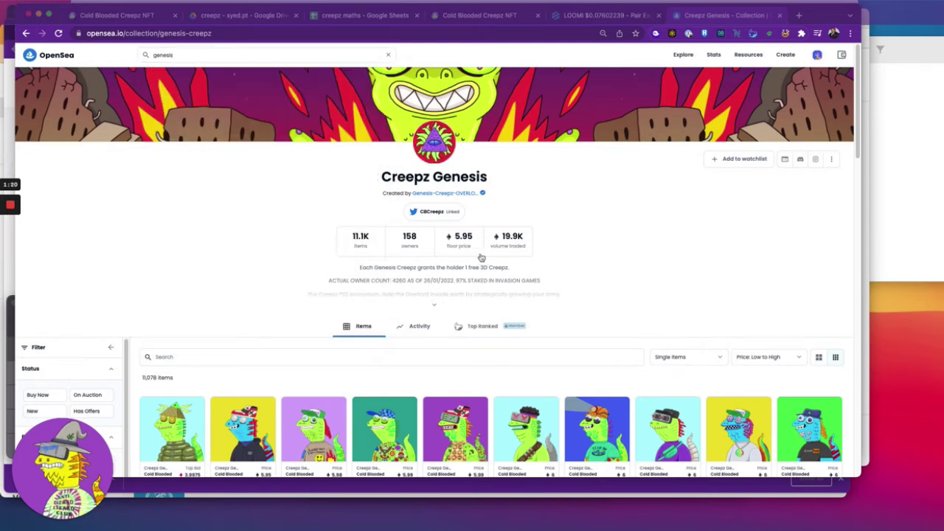
- Filter the Creepz Genesis collection to Buy Now items and look over the cheapest listings and their prices
scroll(566, 257, down, 3)
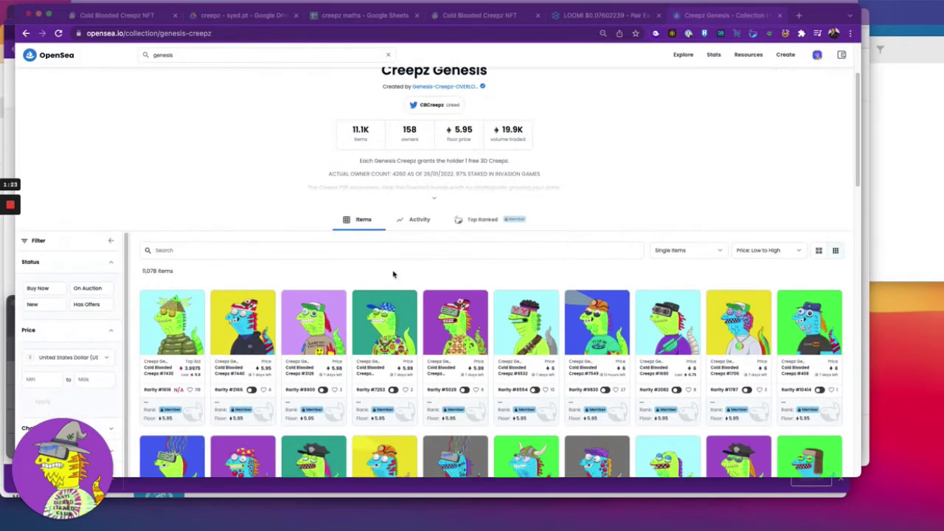
click(41, 288)
scroll(196, 294, down, 4)
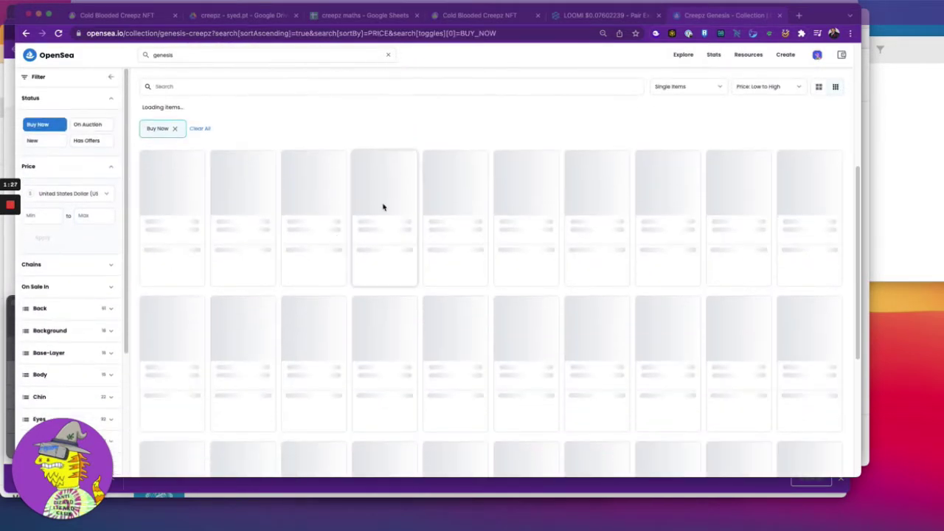
scroll(383, 207, up, 2)
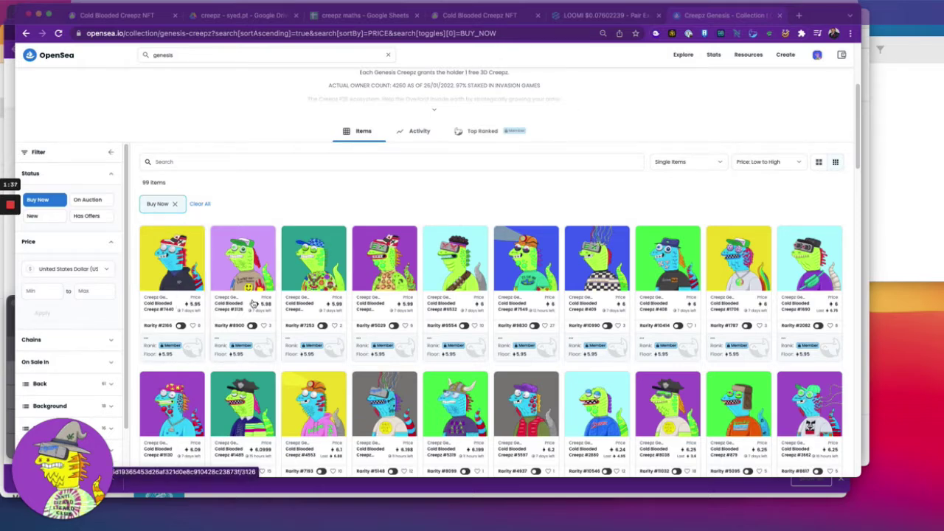
scroll(253, 303, down, 2)
scroll(253, 304, up, 3)
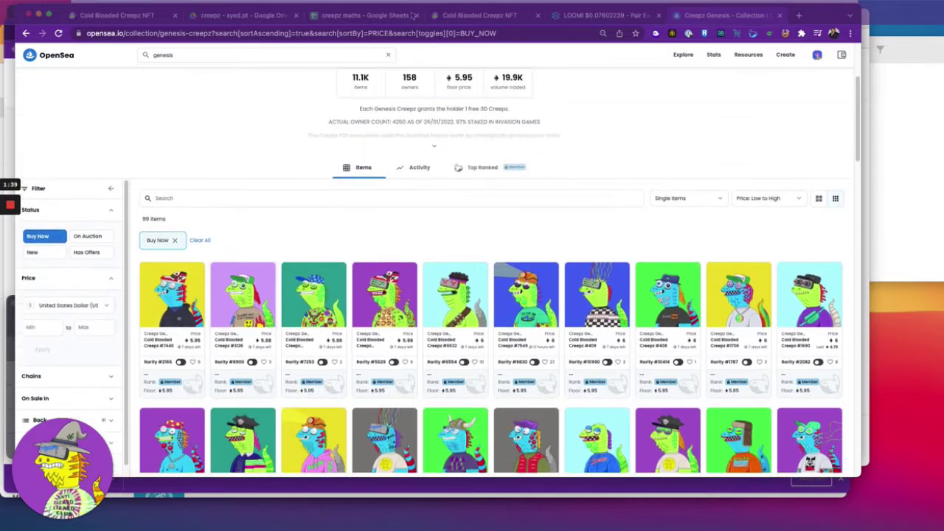
- Switch to the creepz maths spreadsheet and enter Grreen Genesis and Blue Genesis in cells A2 and A3 of the Token column
click(381, 20)
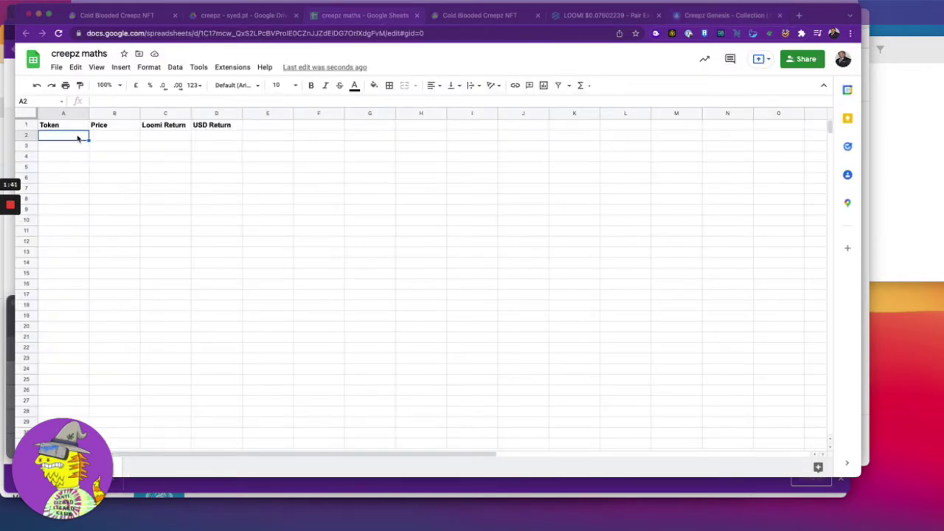
text(Grreen Genesis)
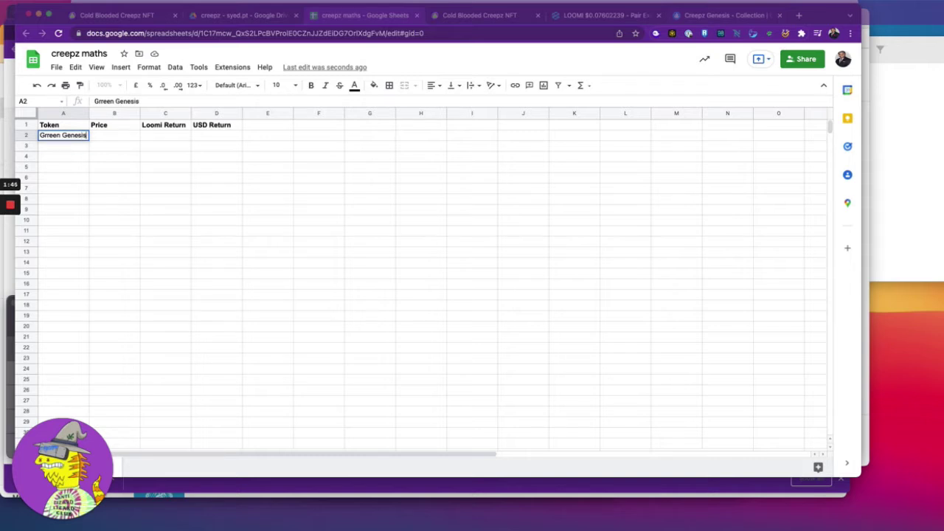
key(Return)
text(Blue)
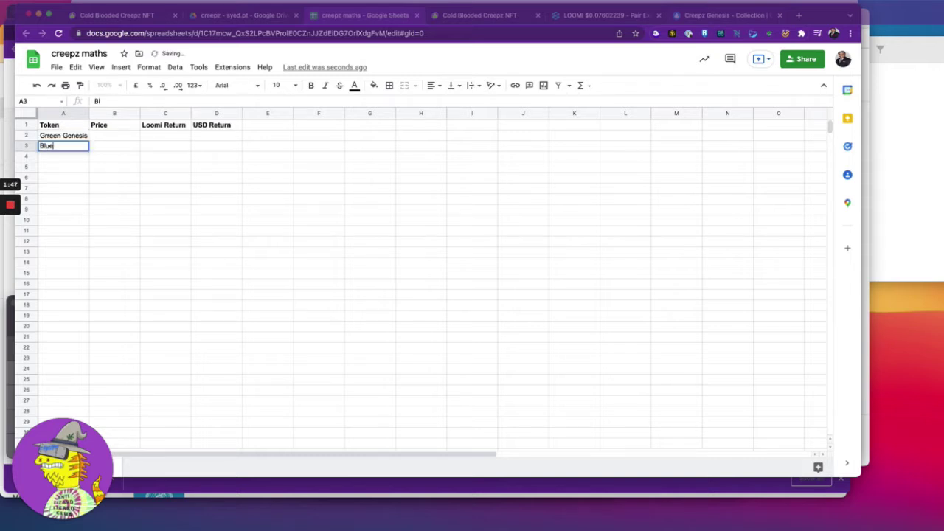
text( Genesis)
key(Return)
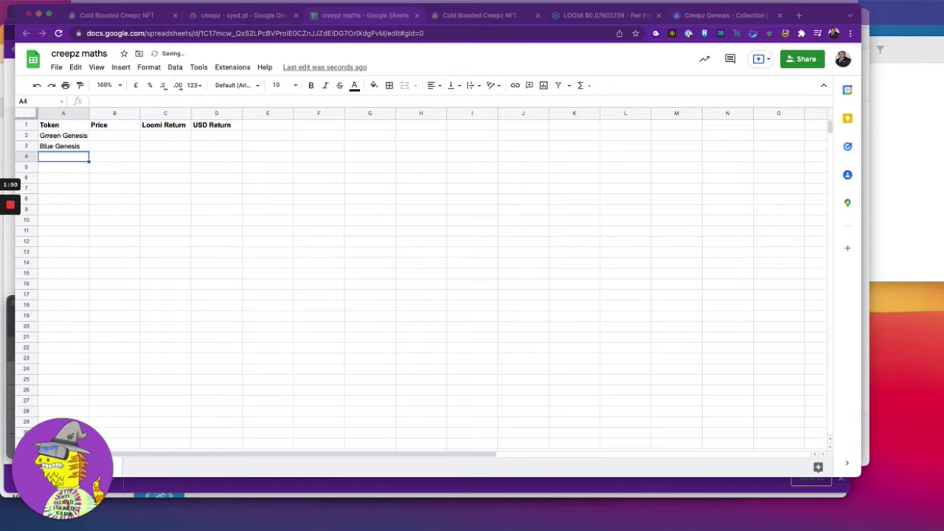
text(Yello)
key(BackSpace)
key(BackSpace)
key(BackSpace)
key(BackSpace)
key(BackSpace)
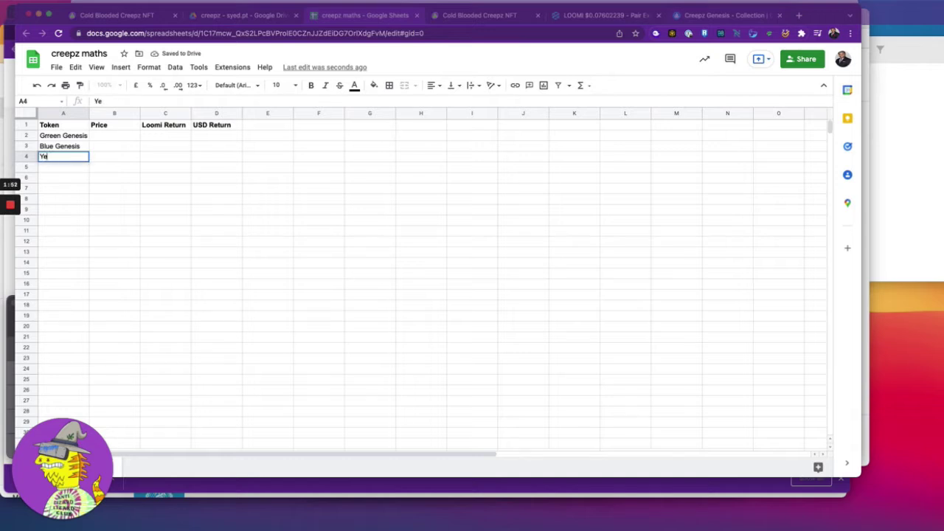
- Add Grey Genesis, Yellow Genesis and Purple Genesis to the Token column in cells A4 to A6
text(Grey Genesis)
key(Return)
text(Ye)
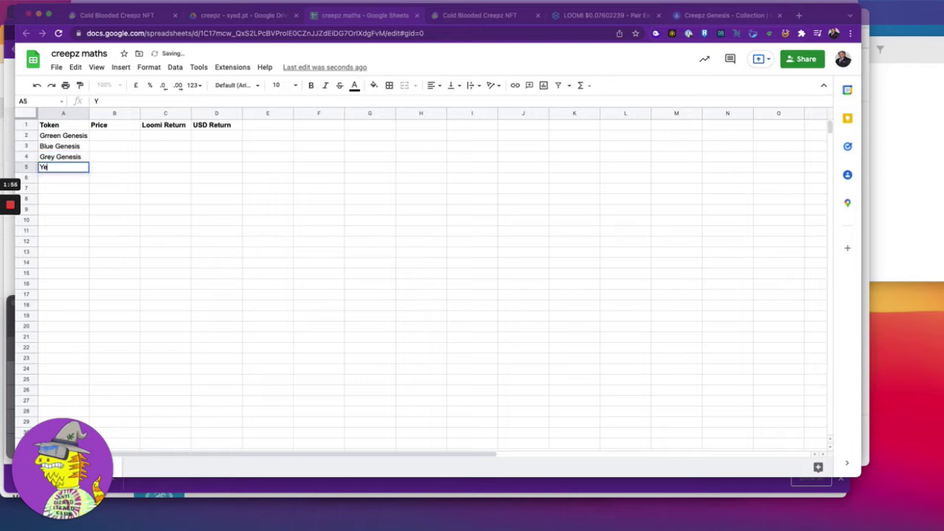
text(llow Genesis)
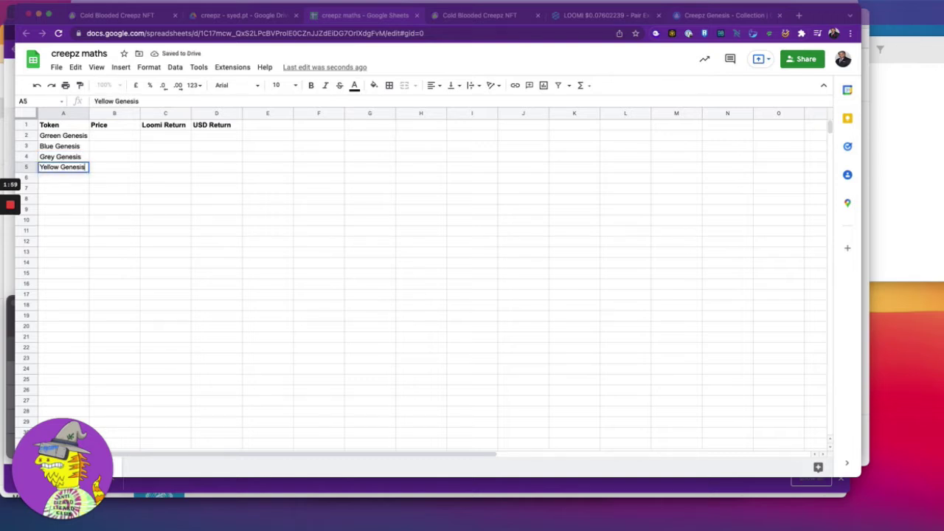
key(Return)
text(B)
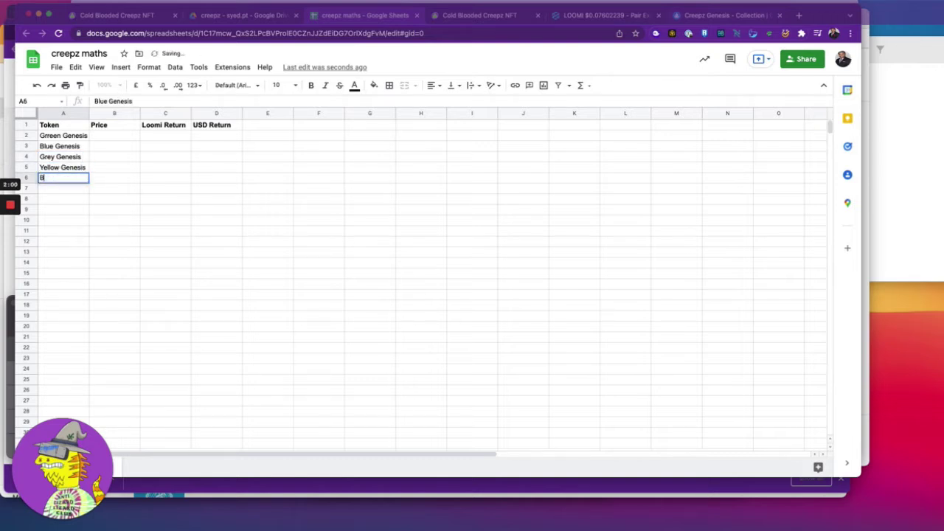
key(BackSpace)
text(Purple Genesis)
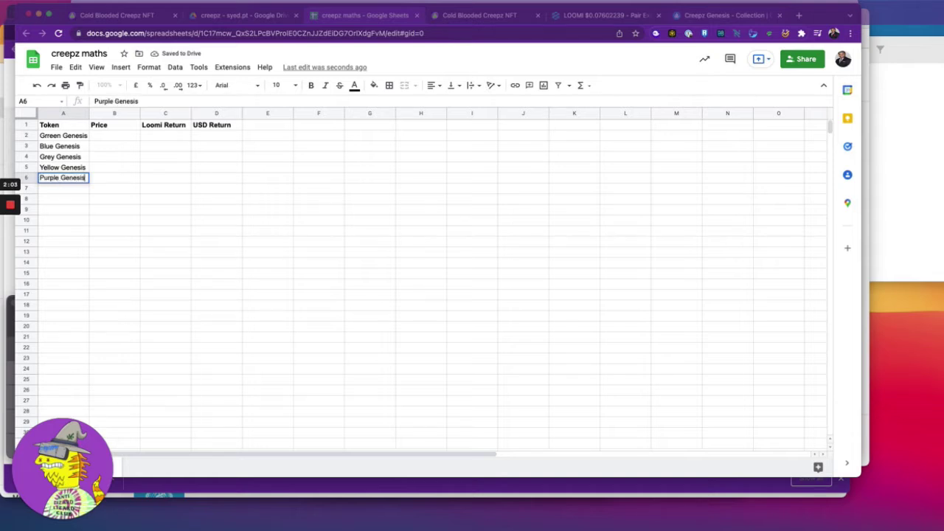
key(Return)
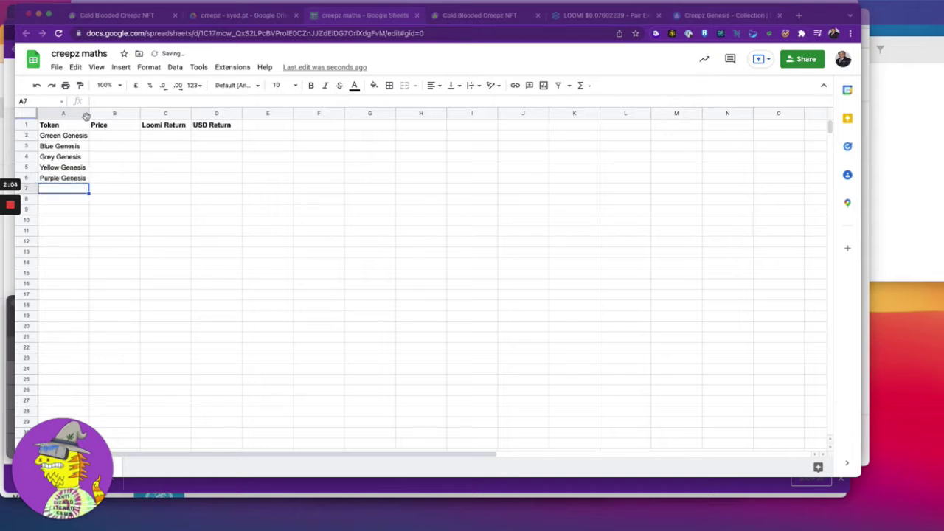
text(s)
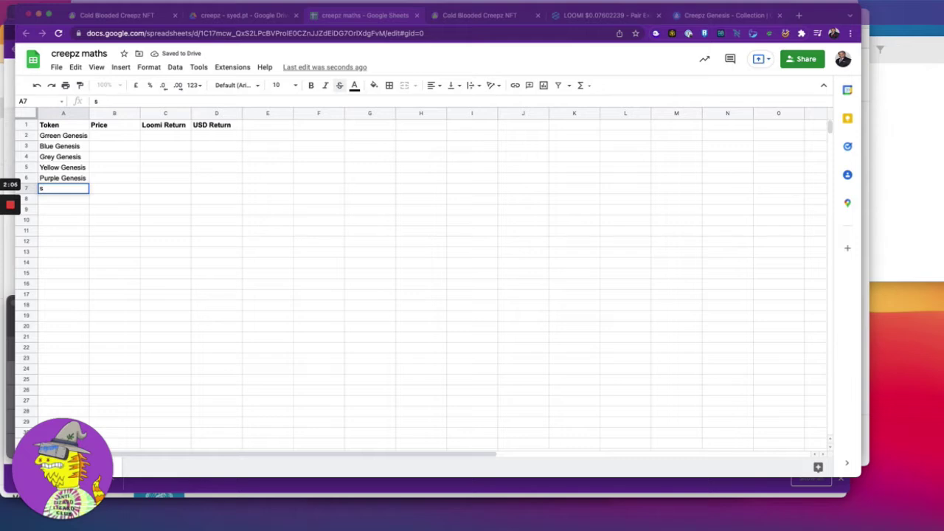
key(BackSpace)
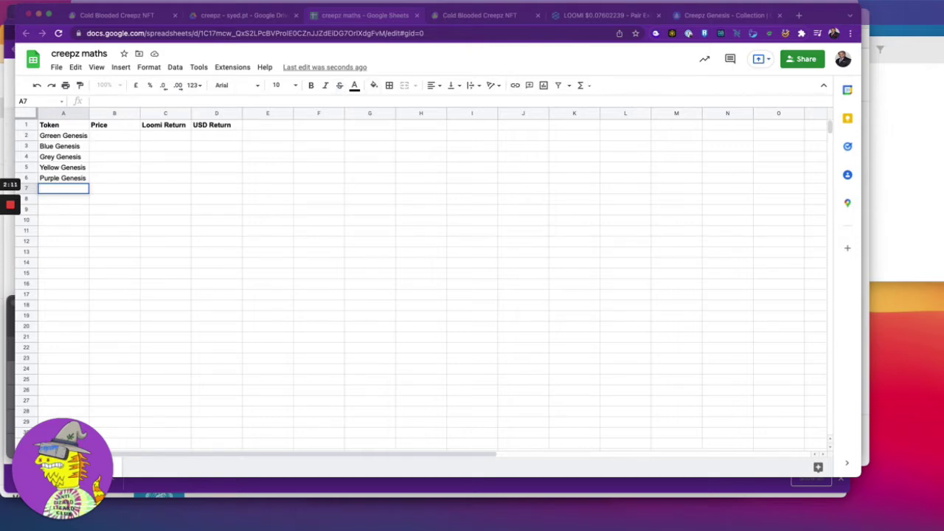
- Open CoinMarketCap in a new browser tab and look up the current Ethereum price in the cryptocurrency list
click(699, 15)
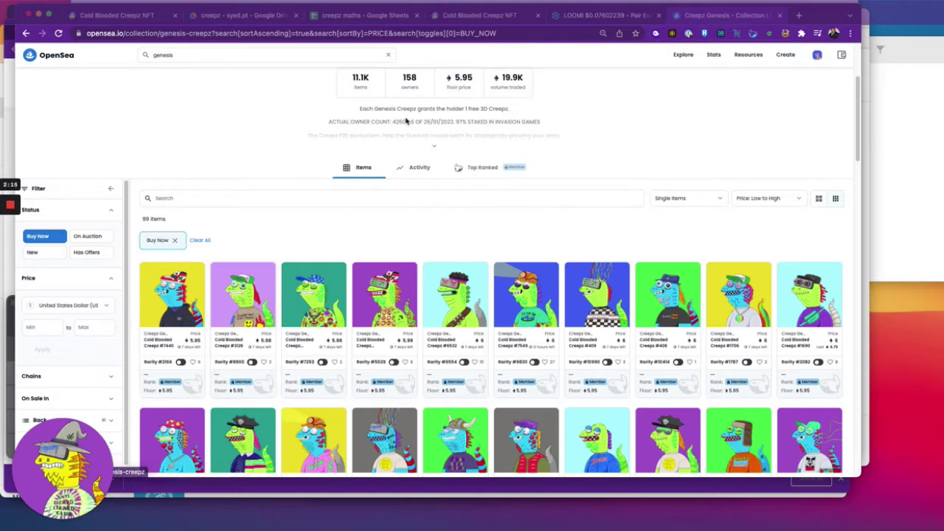
key(super+t)
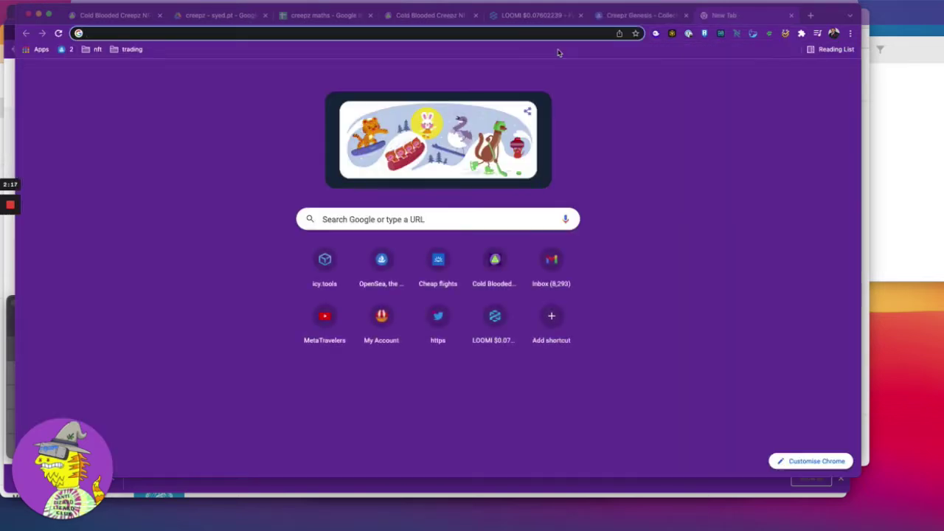
text(coin)
key(Return)
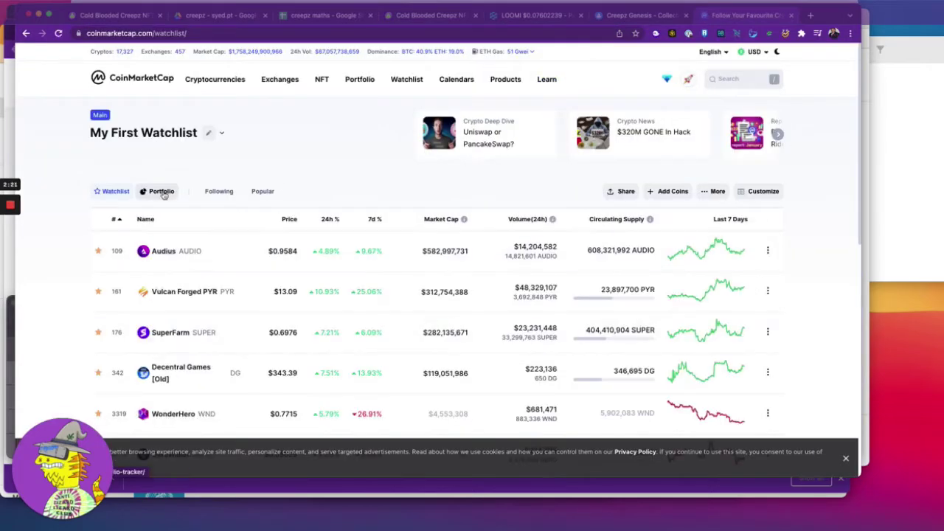
mouse_move(215, 79)
click(235, 115)
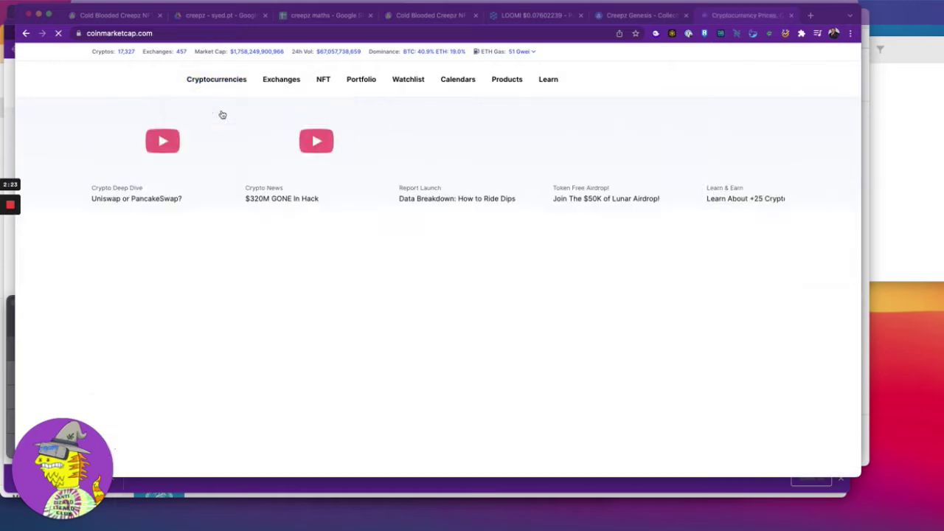
scroll(219, 373, down, 3)
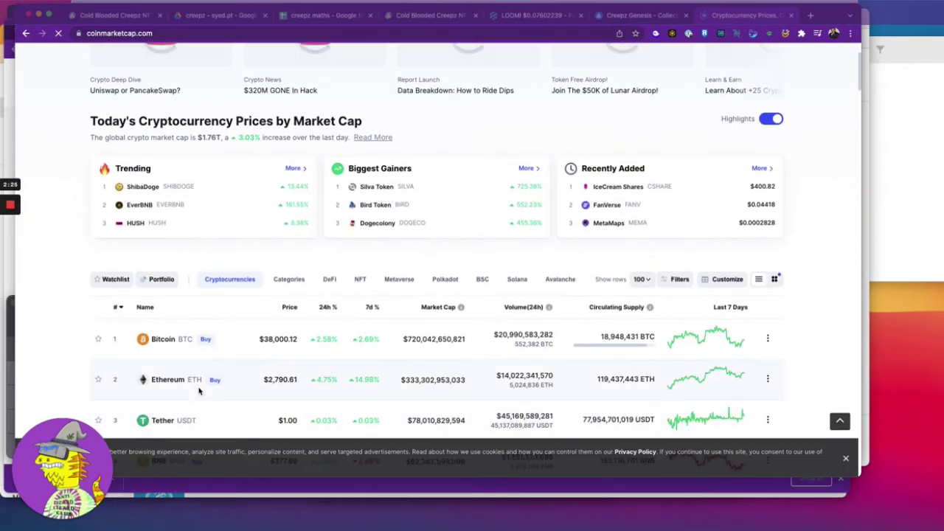
scroll(298, 390, down, 1)
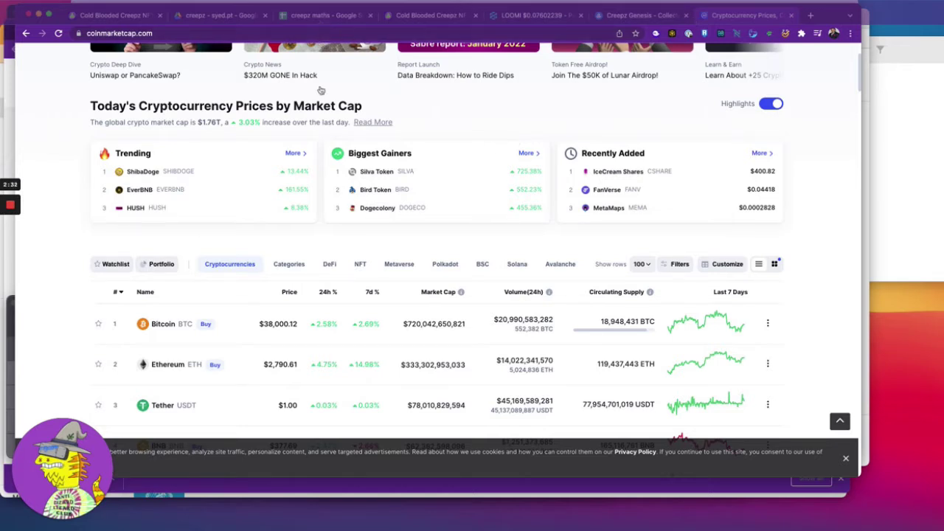
- Switch back to the creepz maths spreadsheet and enter the heading Ethereum Price in cell J1 with $2790 below it in J2
click(338, 16)
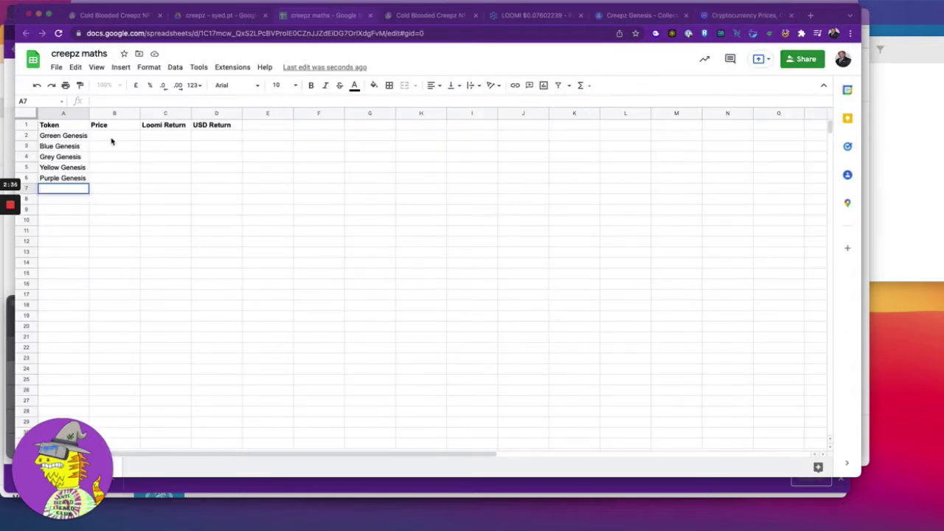
click(114, 137)
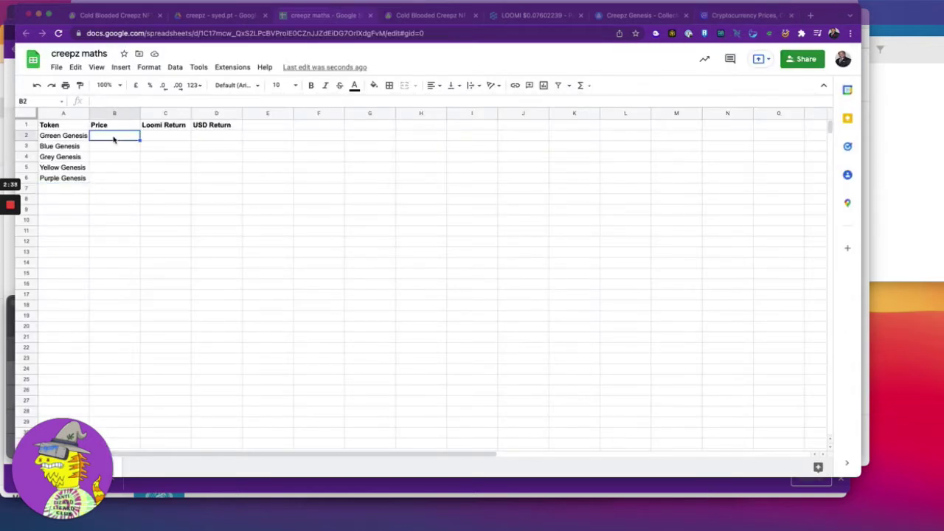
key(Return)
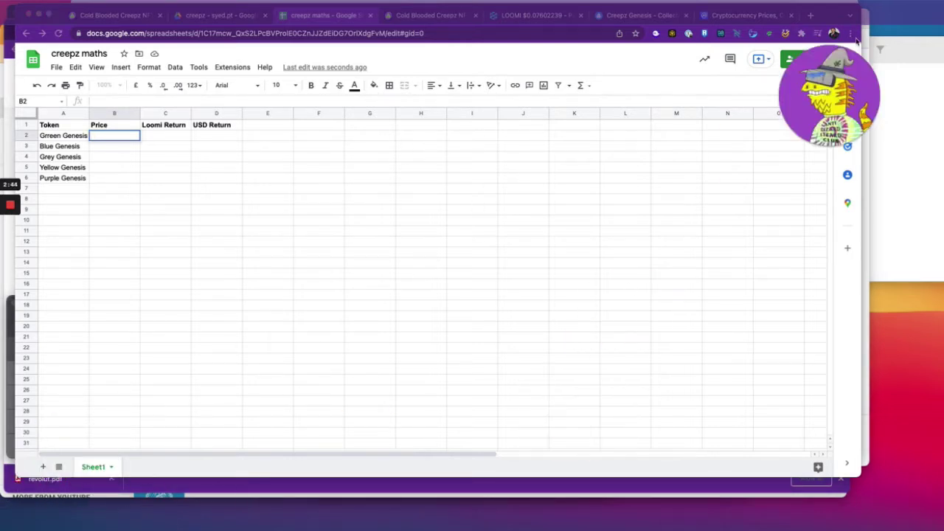
drag(939, 87, 939, 101)
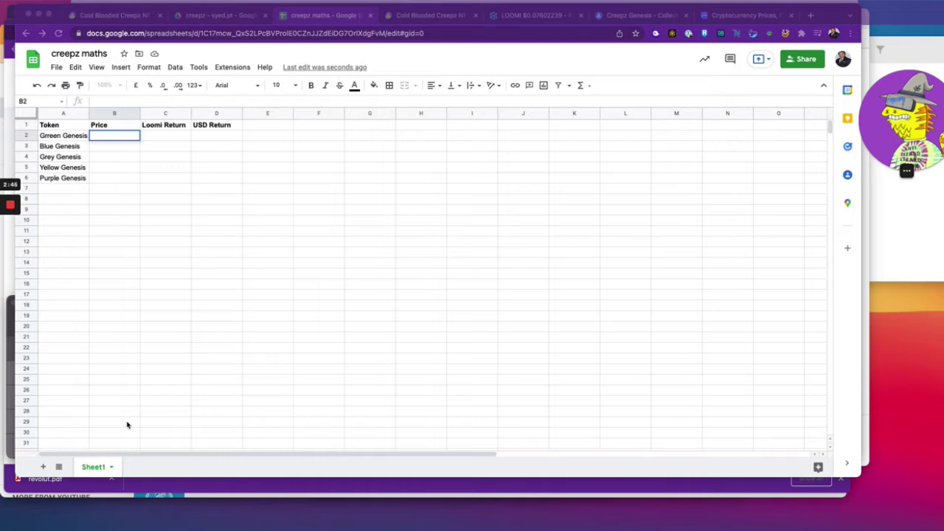
click(516, 128)
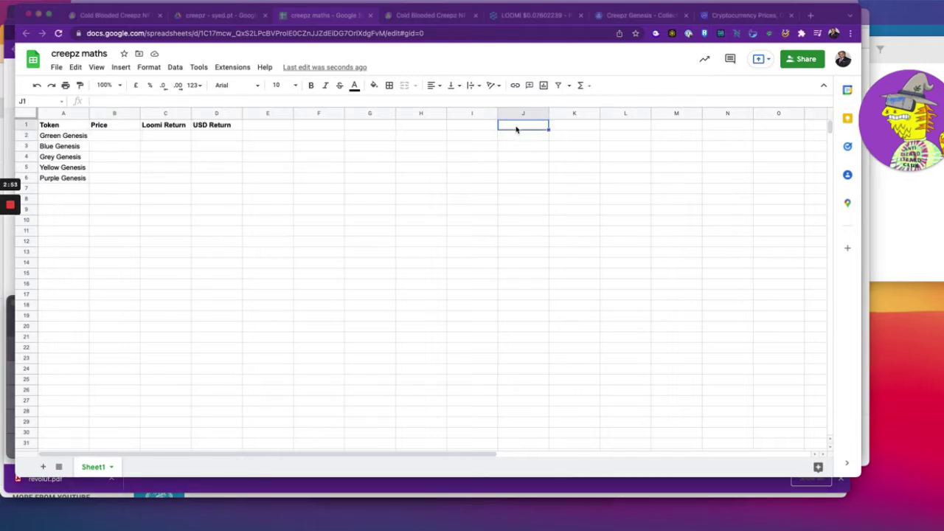
text(Price)
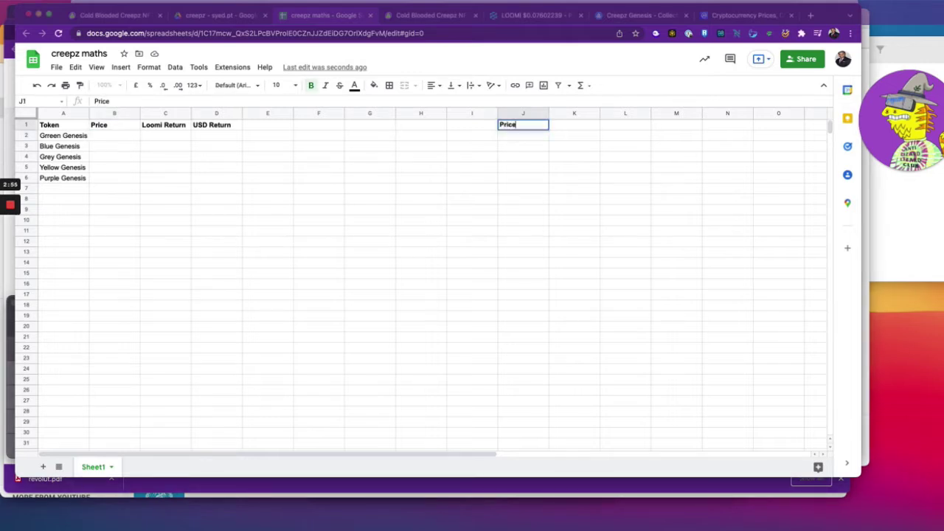
text(Ethereum Price)
key(Return)
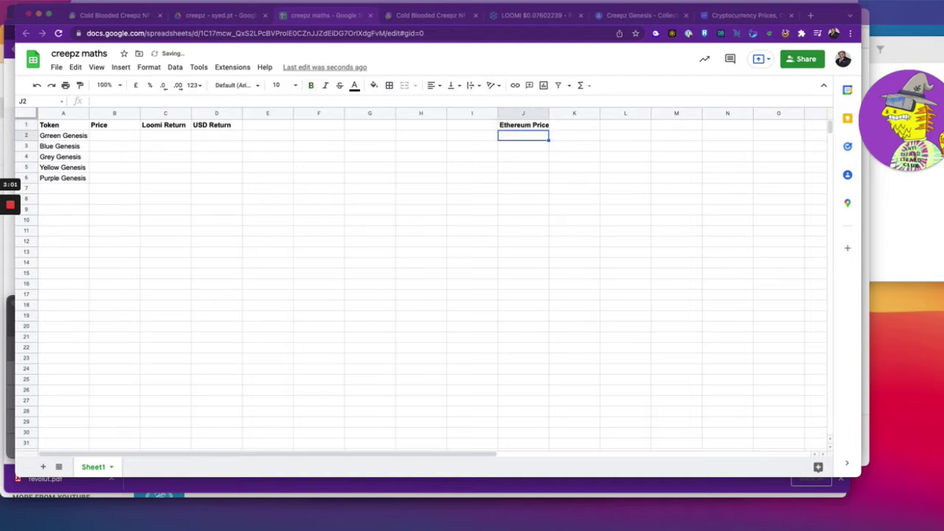
text($2790)
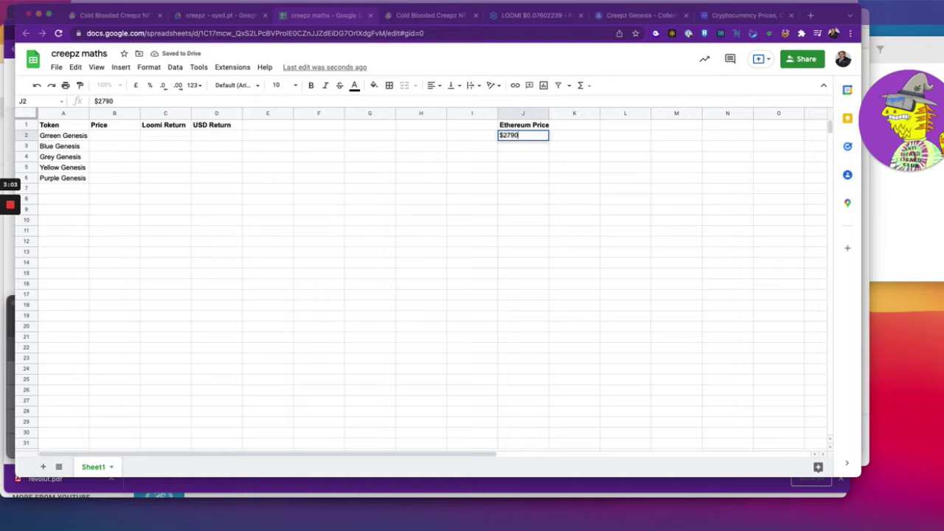
key(Return)
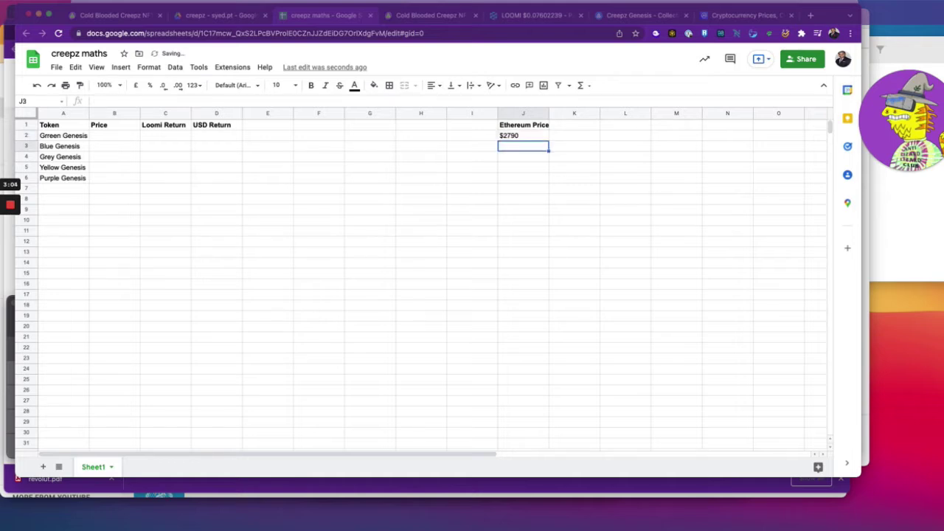
- Enter the formula =J2*5.98 in cell B2 as the Grreen Genesis price
click(111, 138)
text(=)
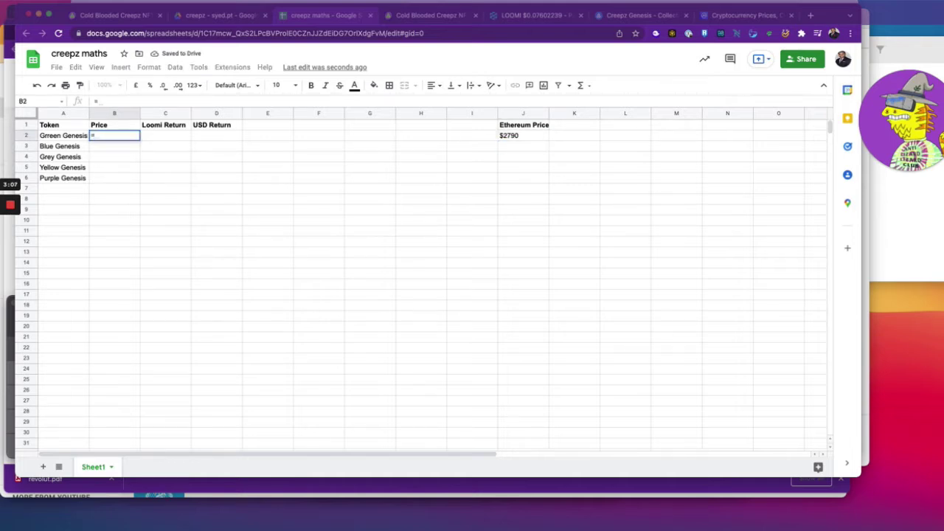
click(512, 137)
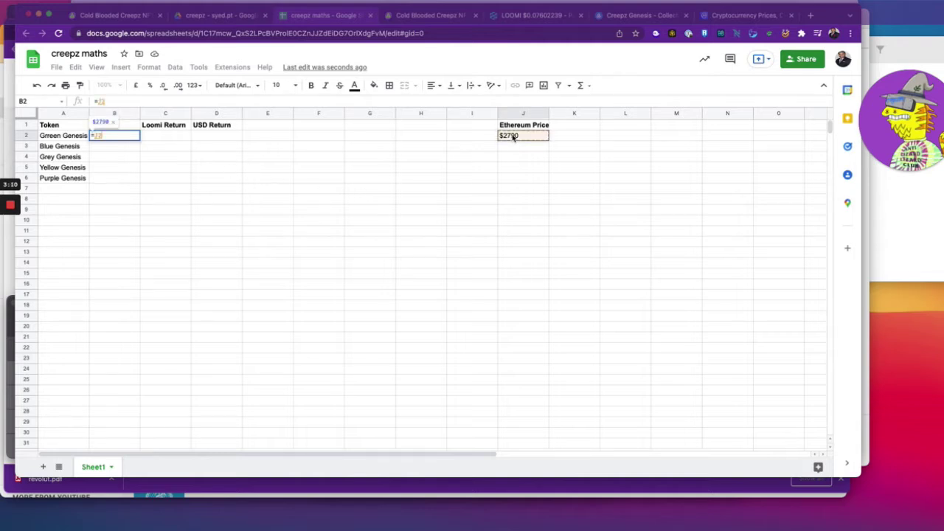
text(*5.98)
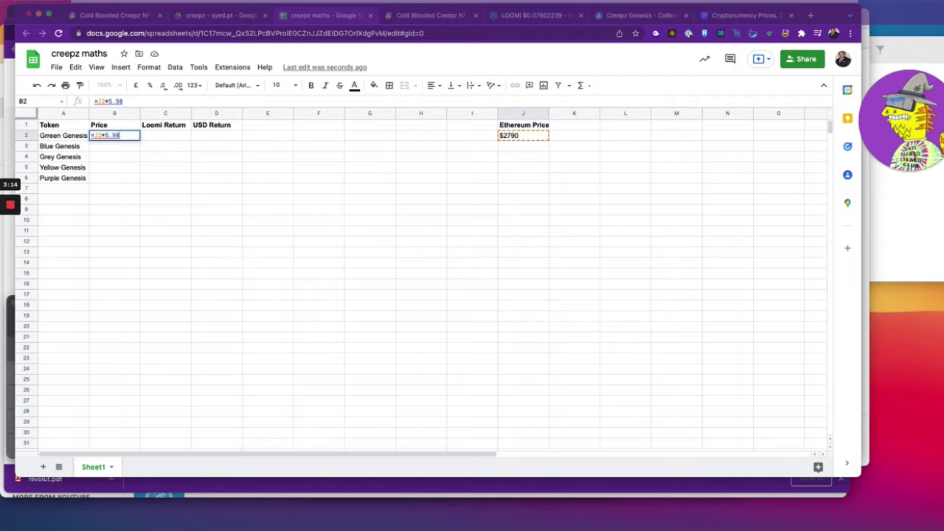
key(Return)
click(114, 136)
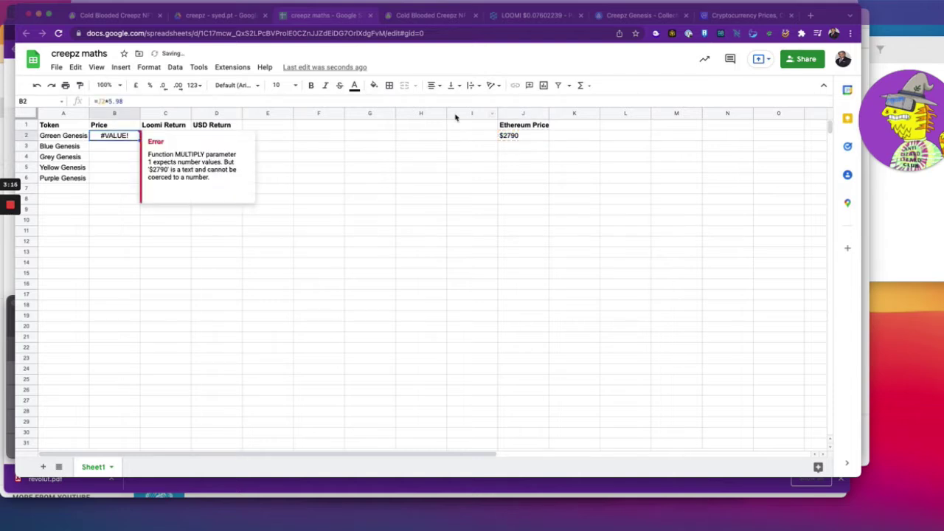
- Remove the dollar sign from the Ethereum price in cell J2, leaving the plain number 2790
click(526, 137)
drag(100, 101, 90, 102)
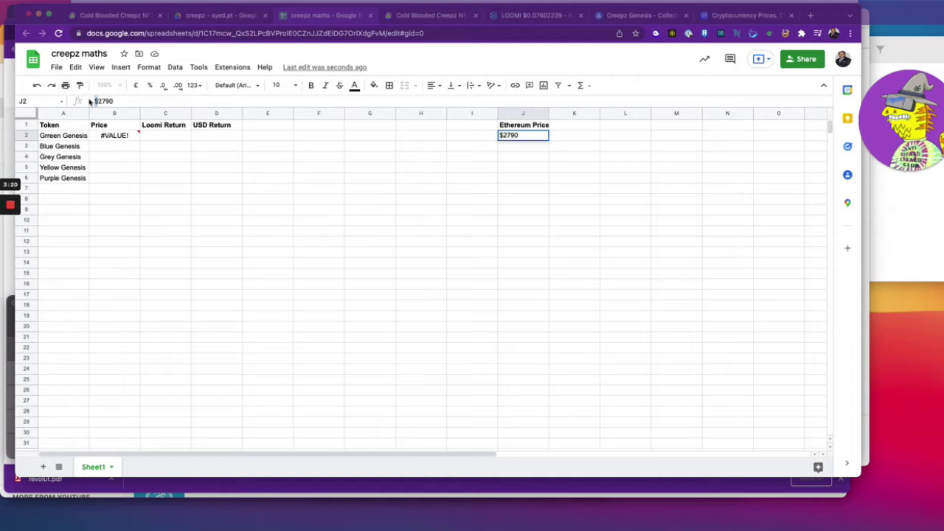
key(BackSpace)
key(Return)
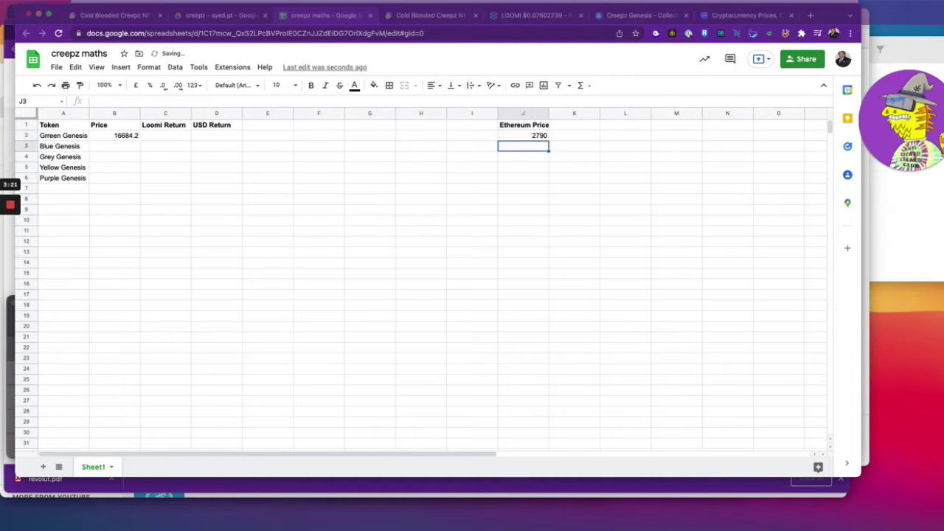
- Format the Ethereum price in cell J2 as US dollar currency with two decimals
click(527, 137)
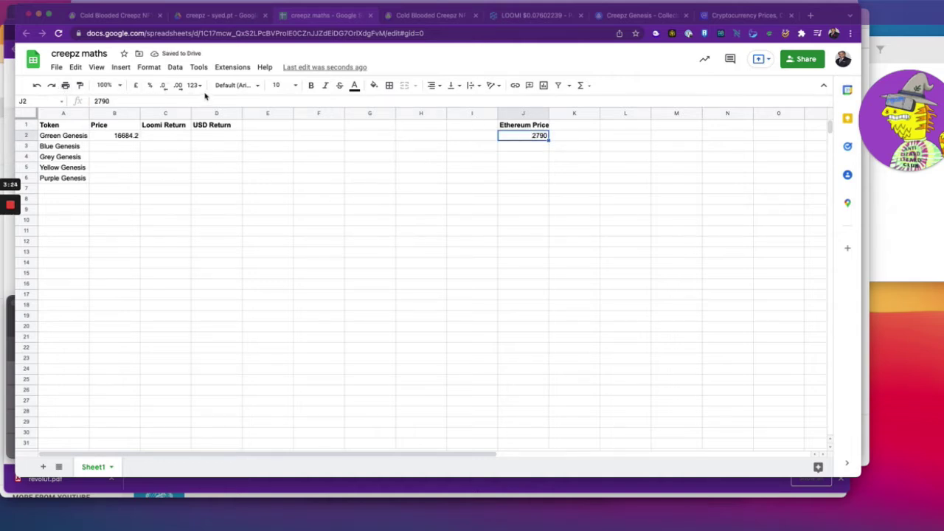
click(149, 67)
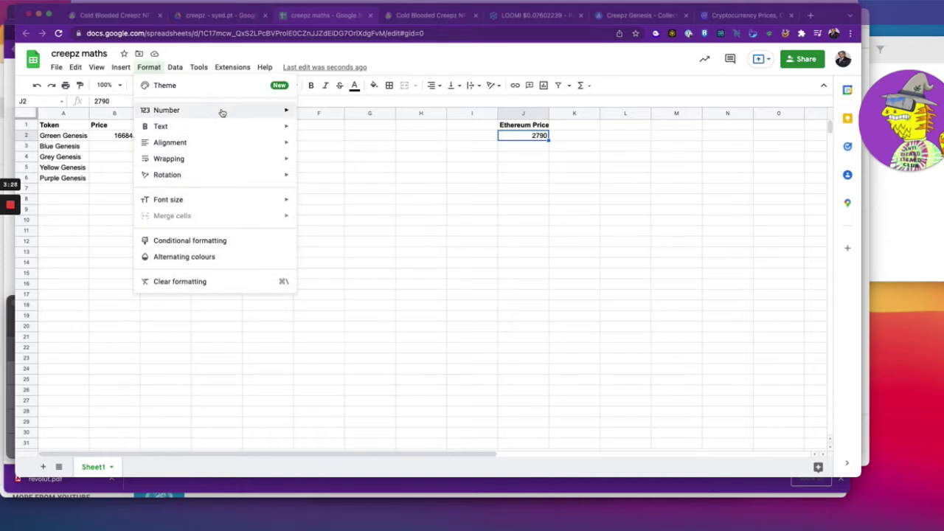
mouse_move(221, 110)
click(364, 356)
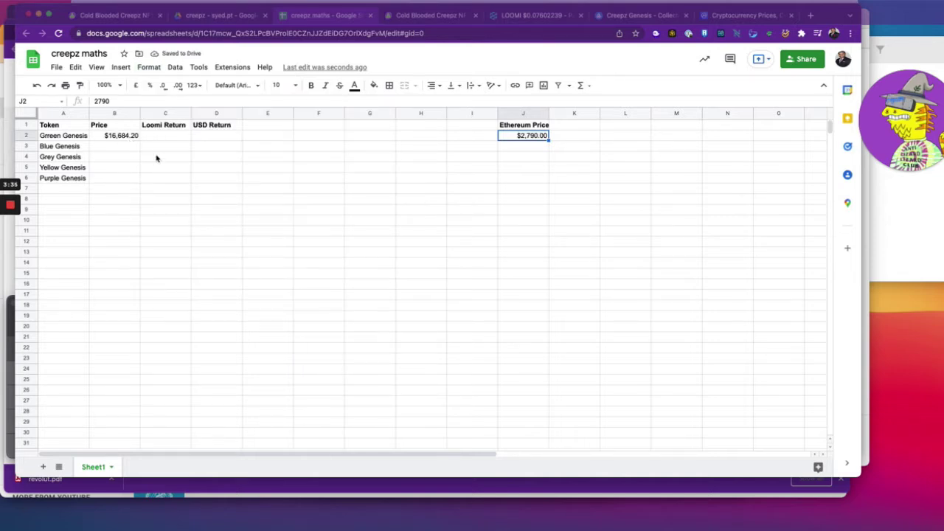
- Enter the formula =J2*5.95 in cell B3 as the Blue Genesis price
click(116, 147)
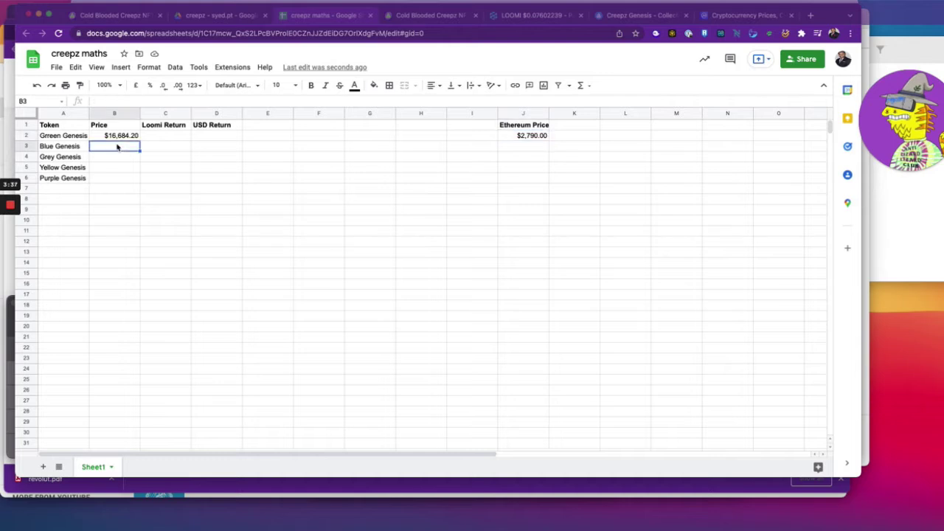
text(=)
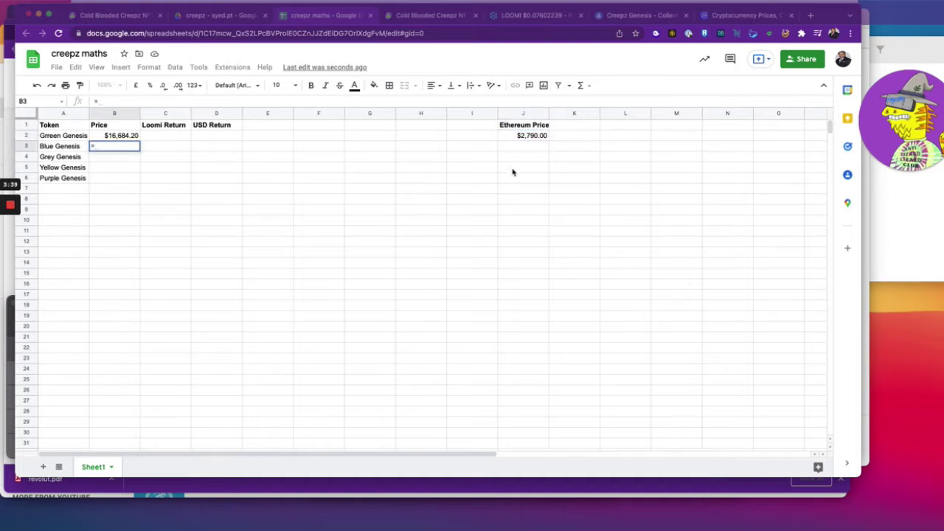
click(534, 136)
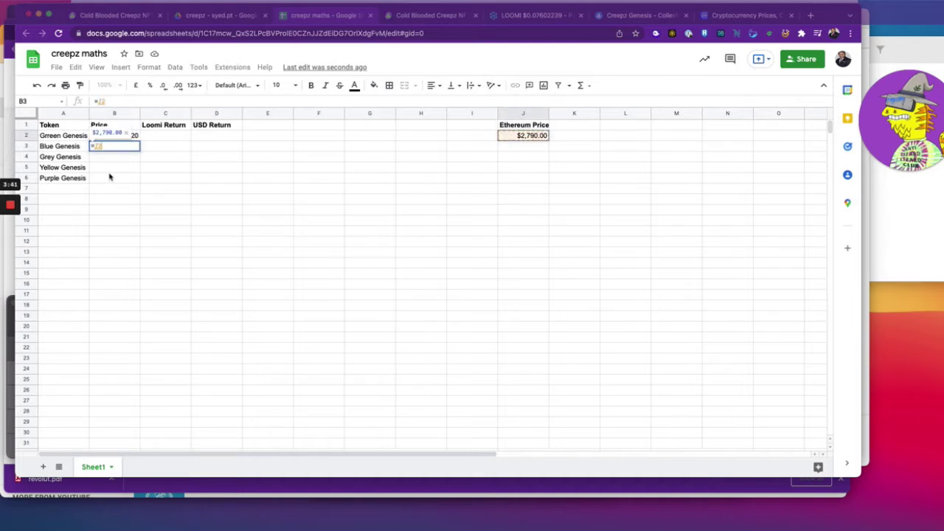
text(*5.95)
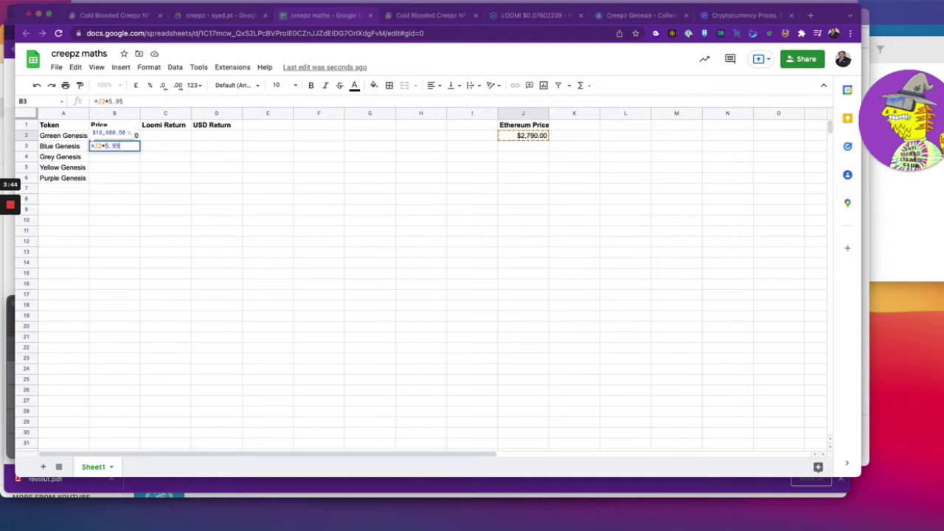
key(Return)
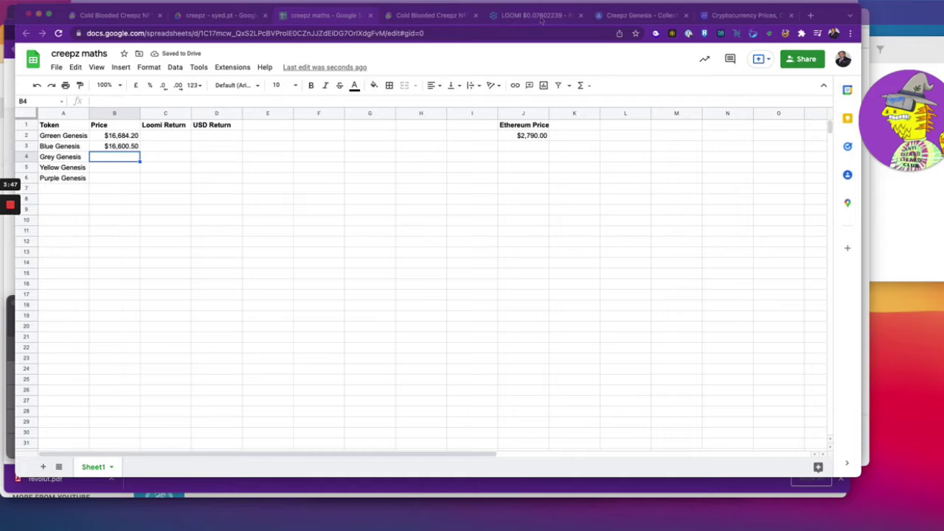
- Check the cheapest grey Genesis listing on OpenSea, then enter the formula =J2*6.3 in cell B4 of the spreadsheet as the Grey Genesis price
click(642, 15)
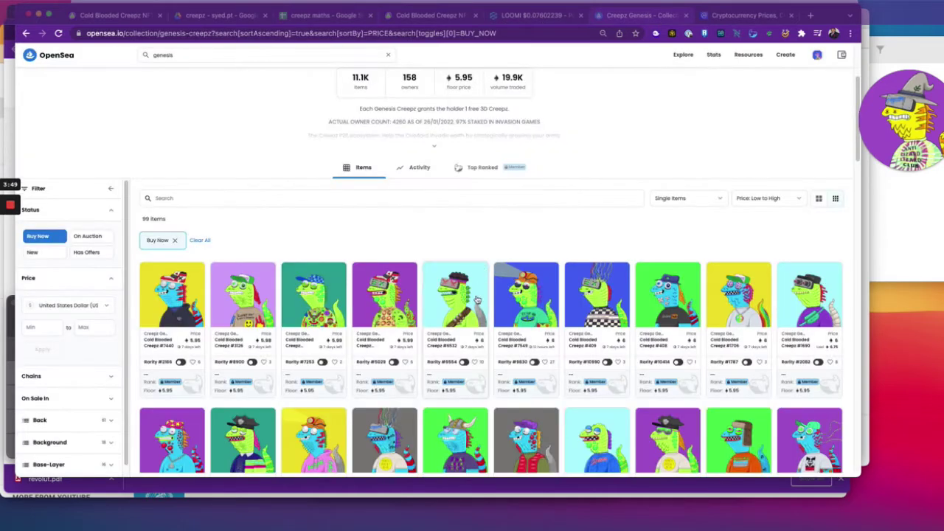
scroll(479, 290, down, 2)
scroll(479, 290, down, 5)
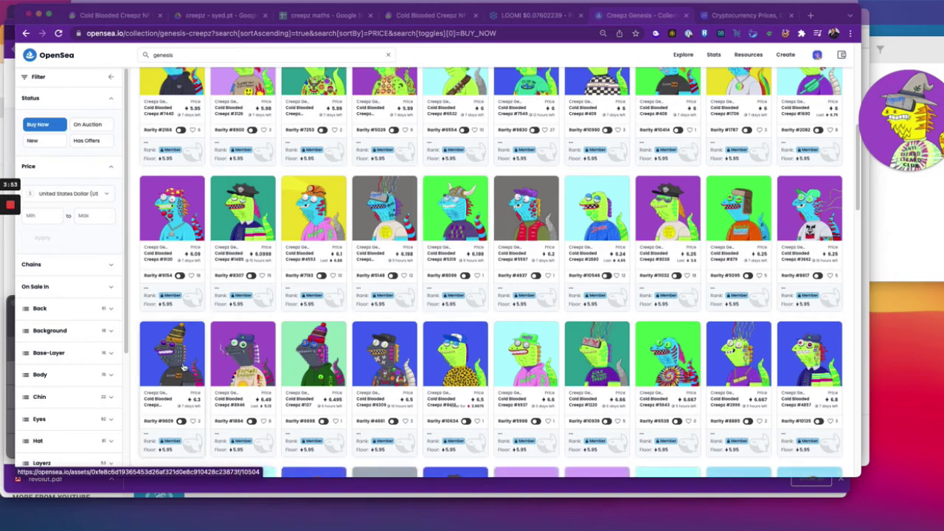
click(309, 15)
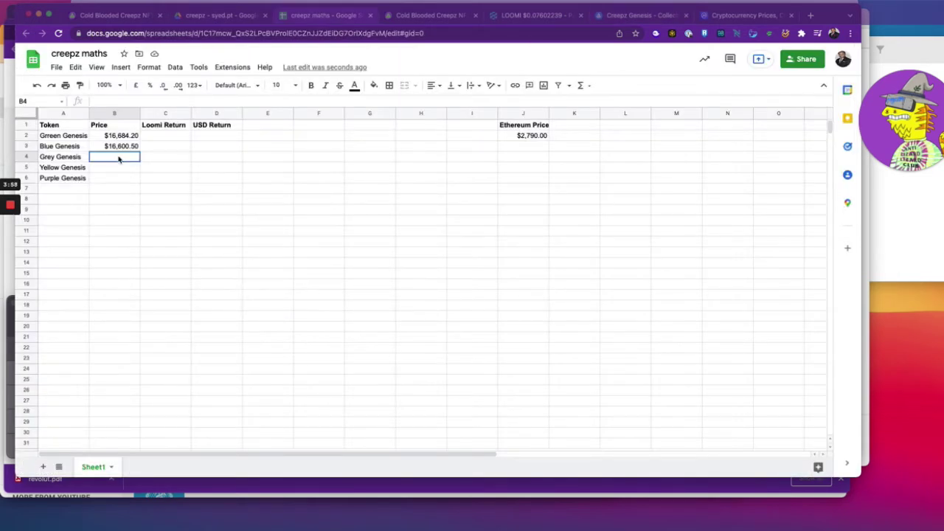
text(=)
click(518, 136)
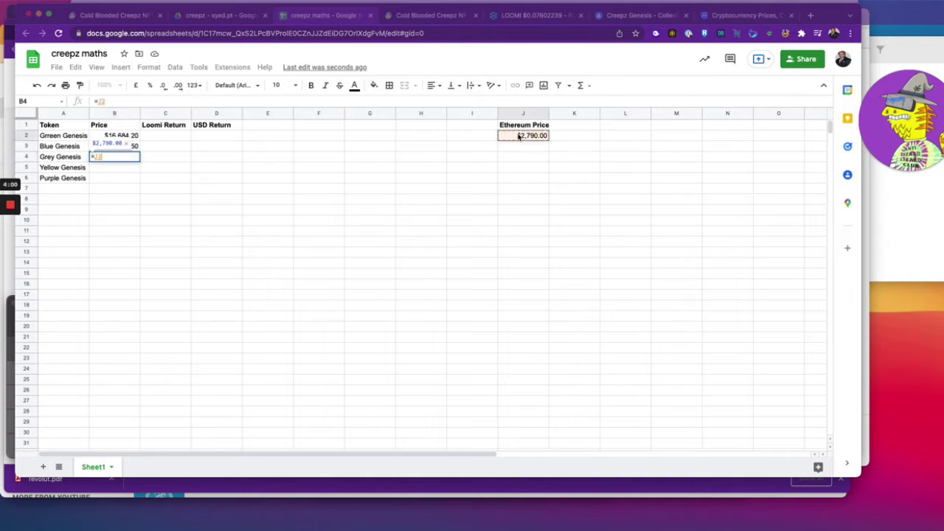
text(*6.3)
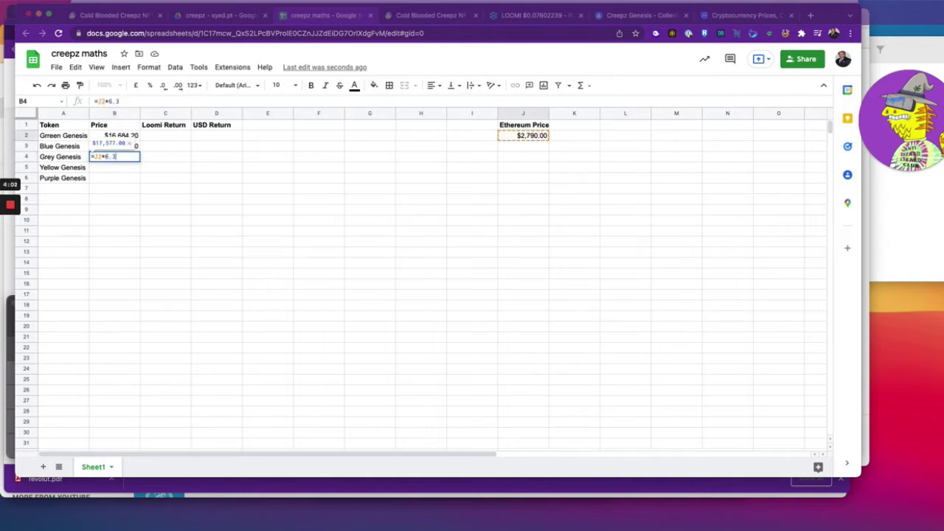
key(Return)
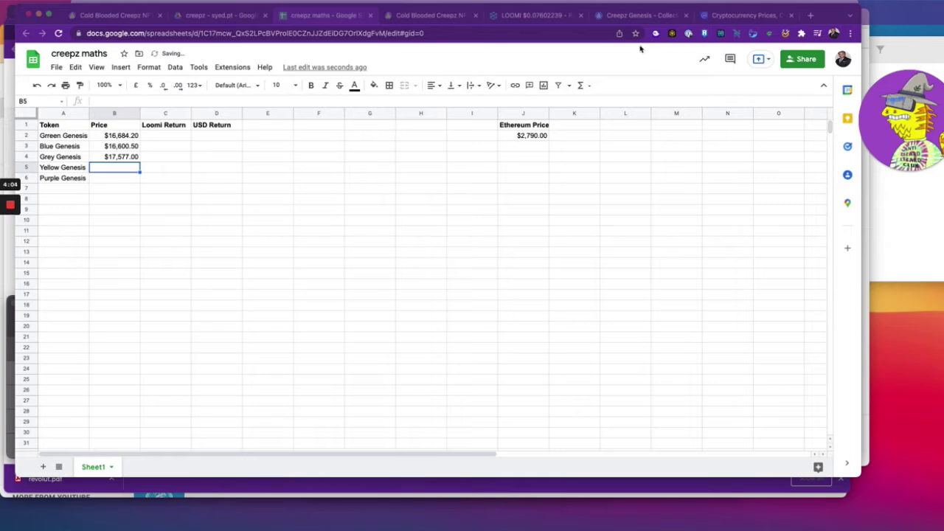
- Check the cheapest yellow Genesis listing on OpenSea, then enter the formula =7.25*J2 in spreadsheet cell B5 as the Yellow Genesis price
click(633, 16)
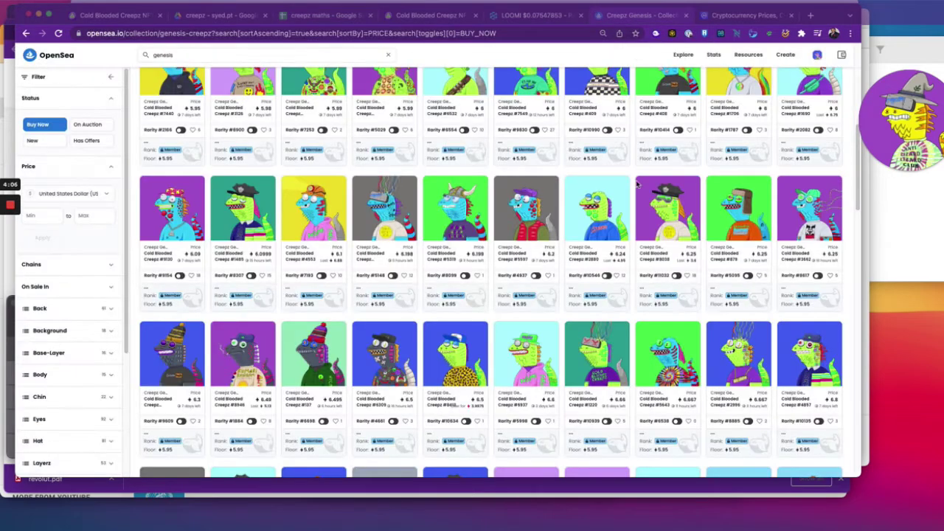
scroll(598, 281, down, 5)
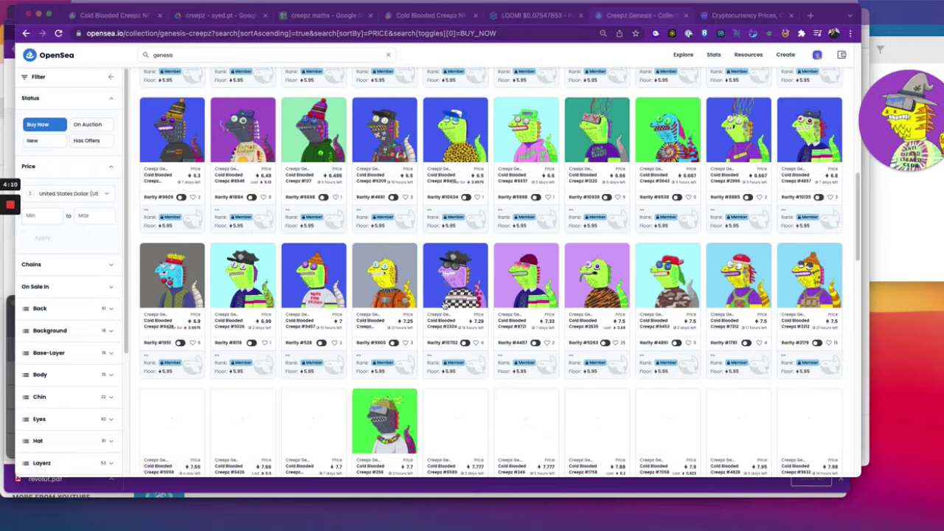
click(292, 18)
text(=)
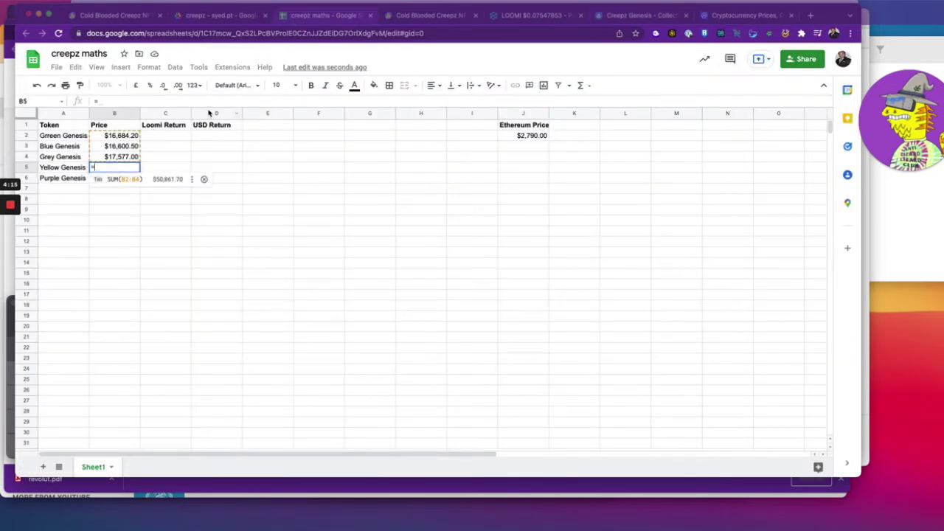
text(7.25)
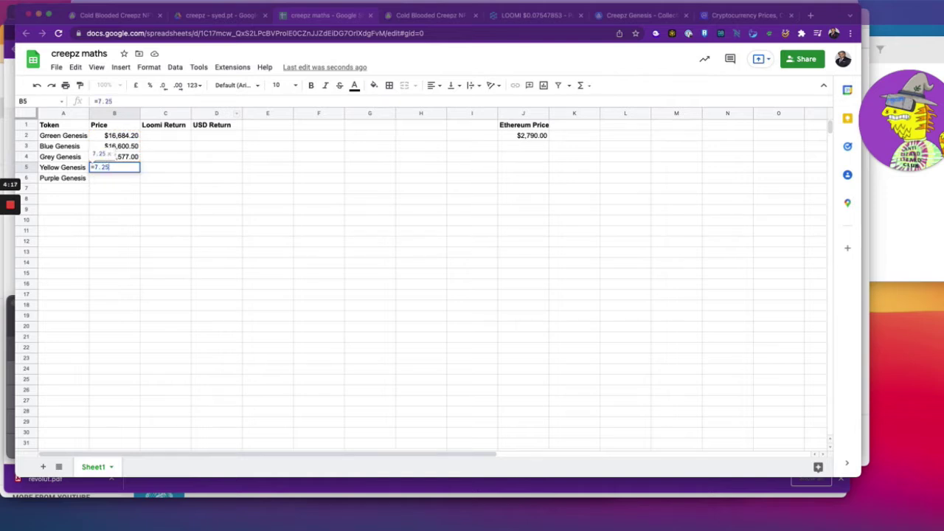
text(*)
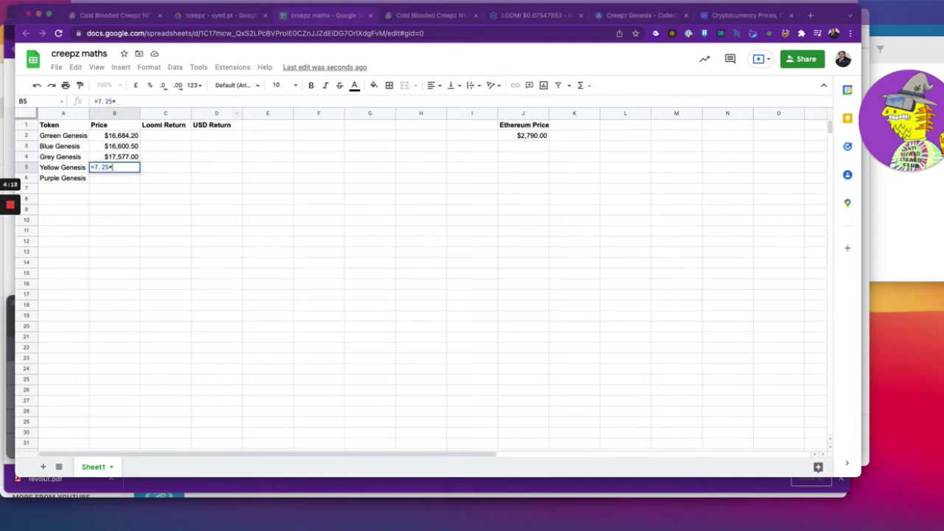
click(526, 136)
key(Return)
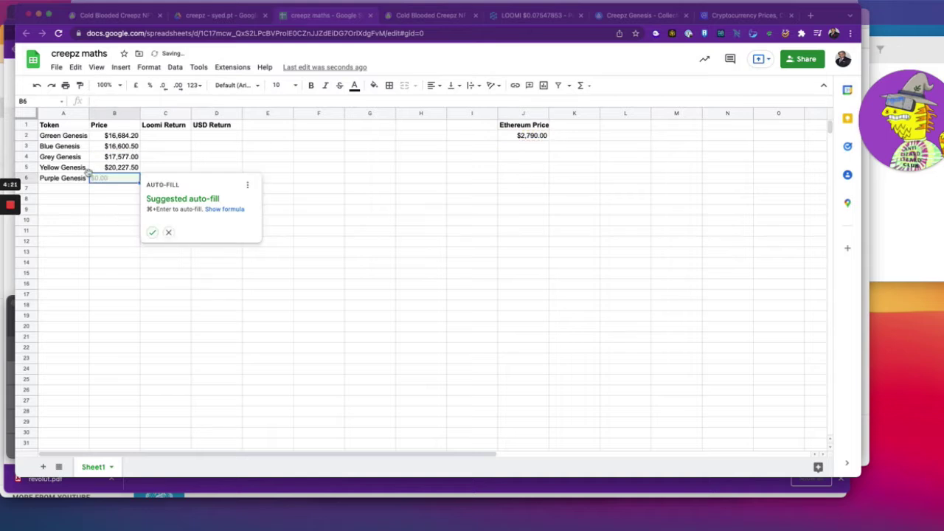
- Enter the formula =7.29*J2 in cell B6 as the Purple Genesis price
text(=)
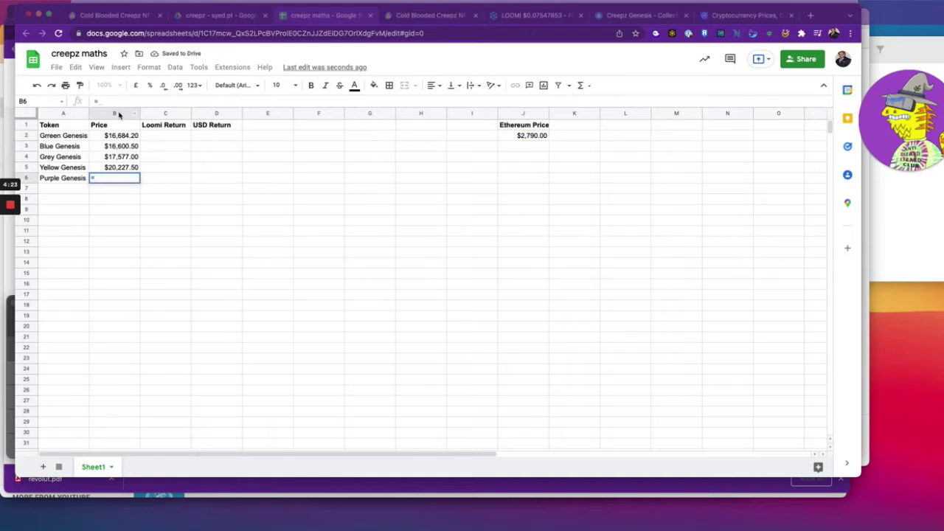
text(7.29*)
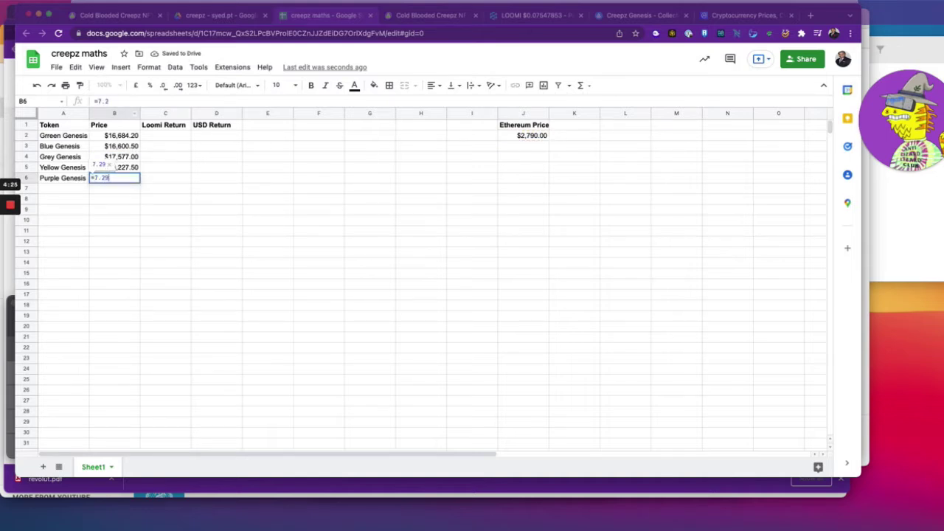
click(528, 136)
key(Return)
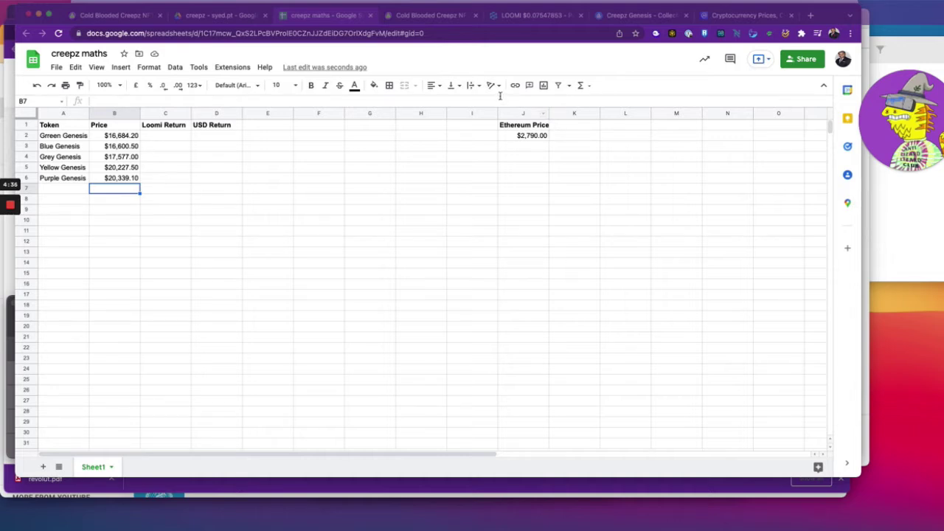
- Look up the daily Loomi yield for each Genesis colour in the how-to-play guide on the creepz.co site
click(431, 15)
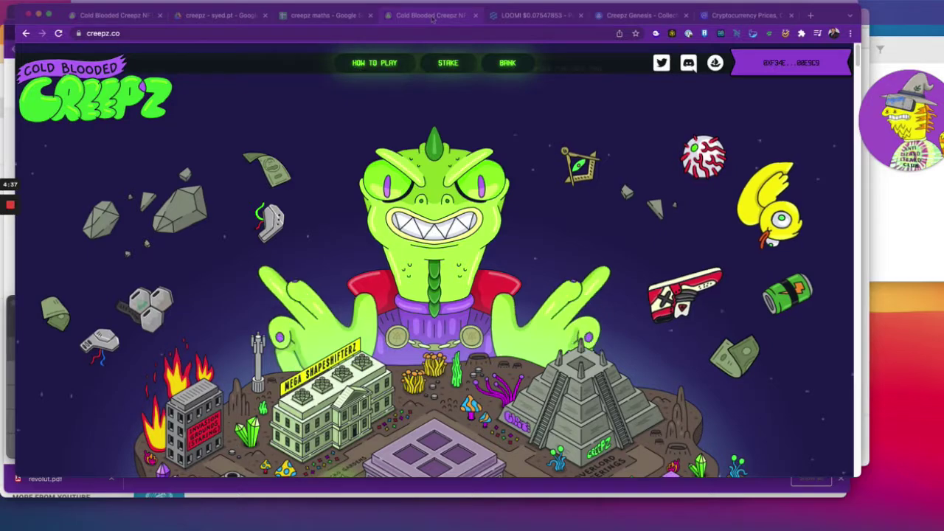
click(447, 62)
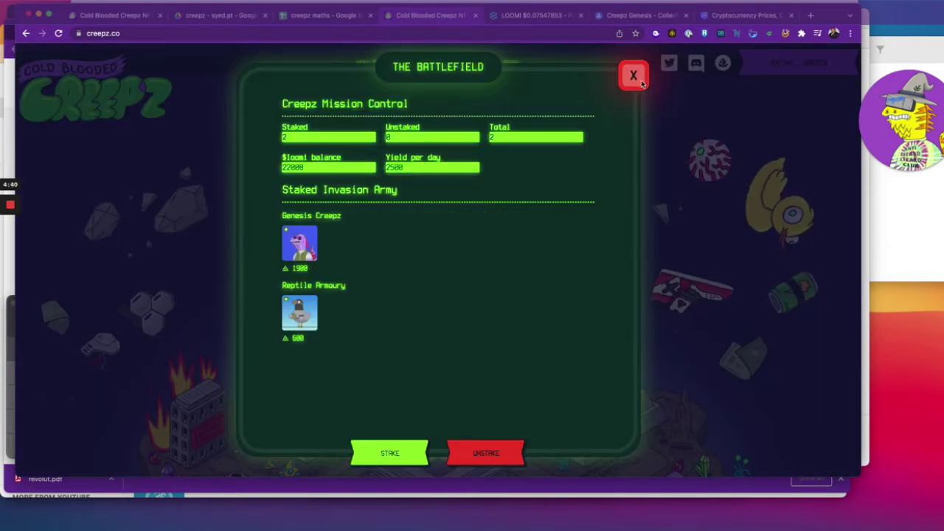
click(347, 58)
click(361, 63)
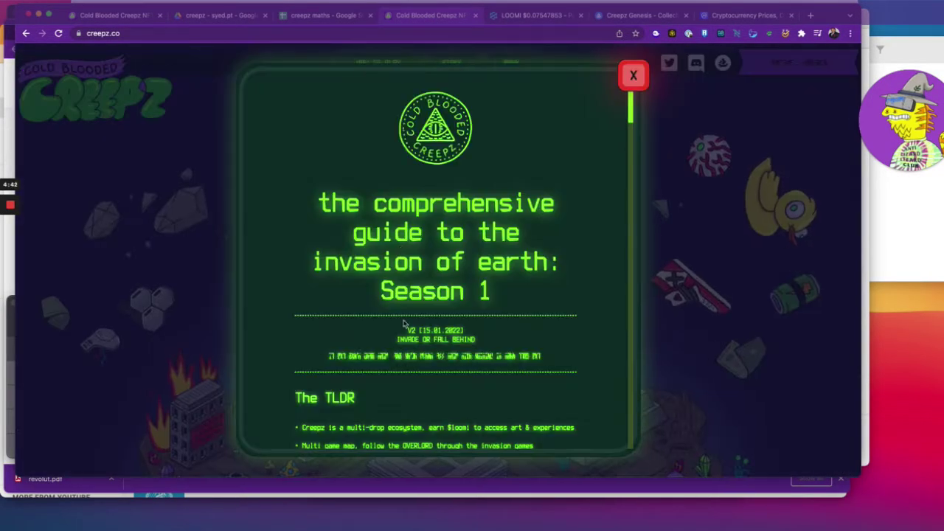
scroll(402, 323, down, 15)
scroll(402, 323, down, 1)
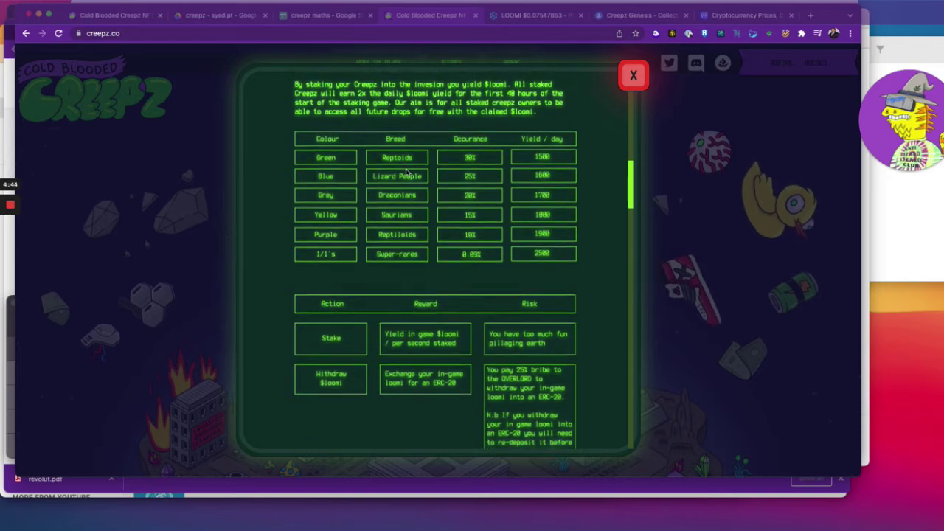
scroll(354, 235, down, 2)
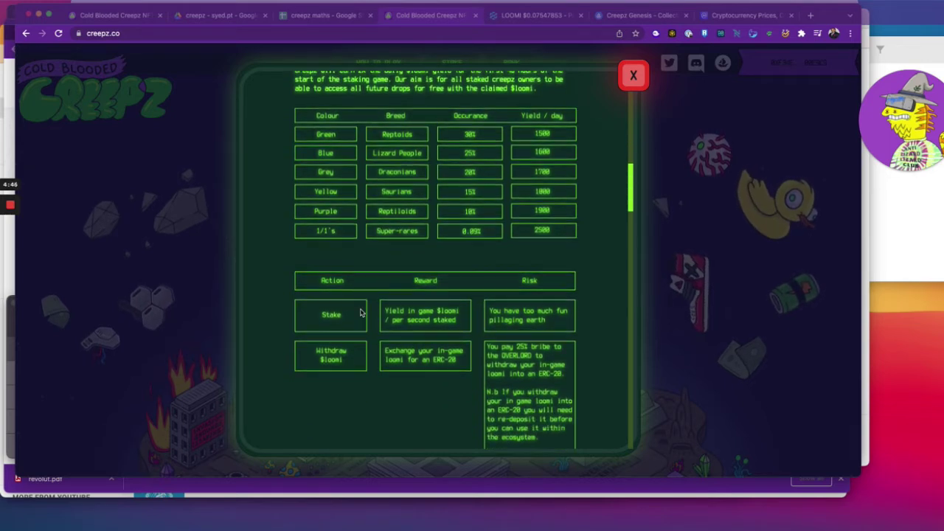
scroll(340, 230, up, 3)
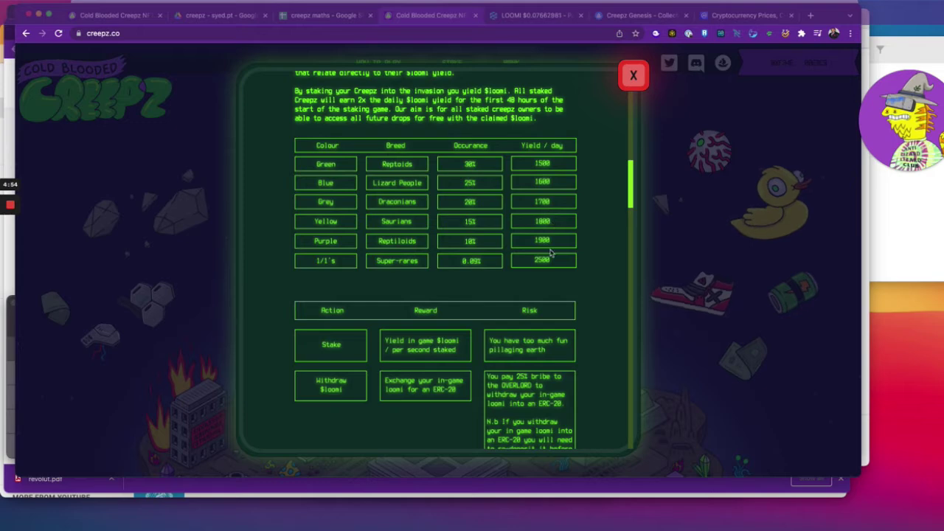
click(633, 76)
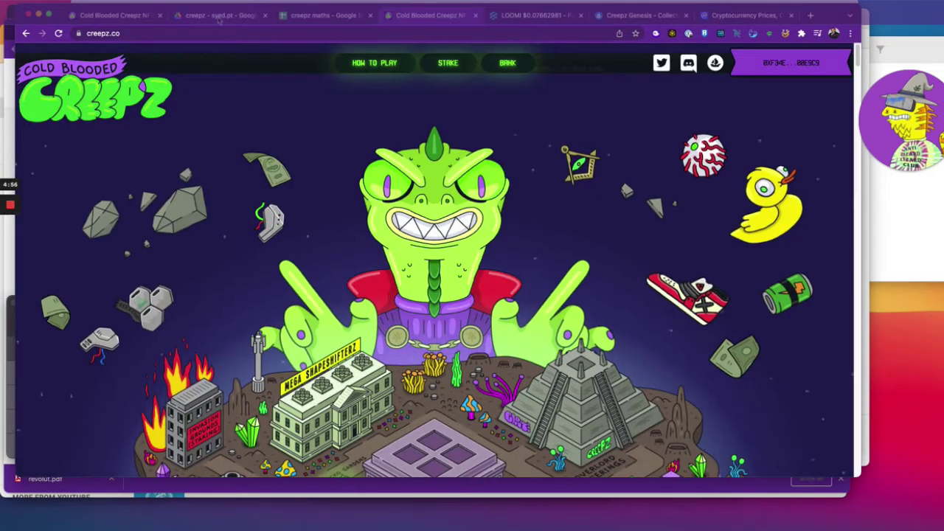
- Return to the creepz maths spreadsheet and enter 1500 in cell C2 as the Green Genesis Loomi return
click(220, 18)
click(306, 19)
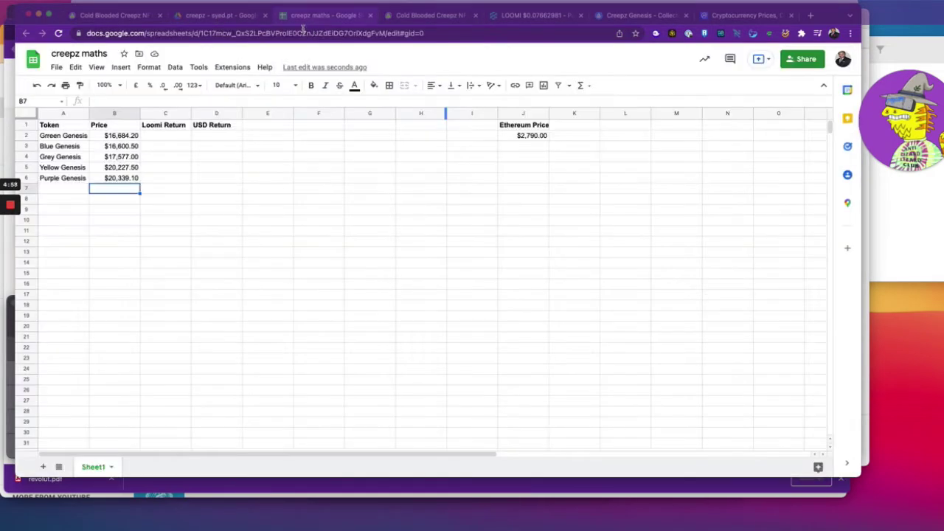
click(175, 137)
text(1500)
key(Return)
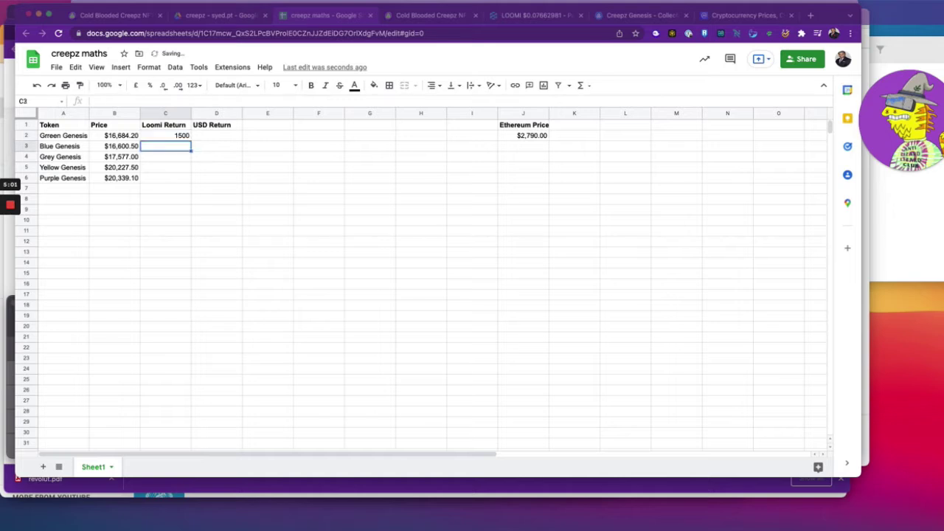
- Insert an empty row above the header row of the table
text(1)
click(166, 127)
click(27, 125)
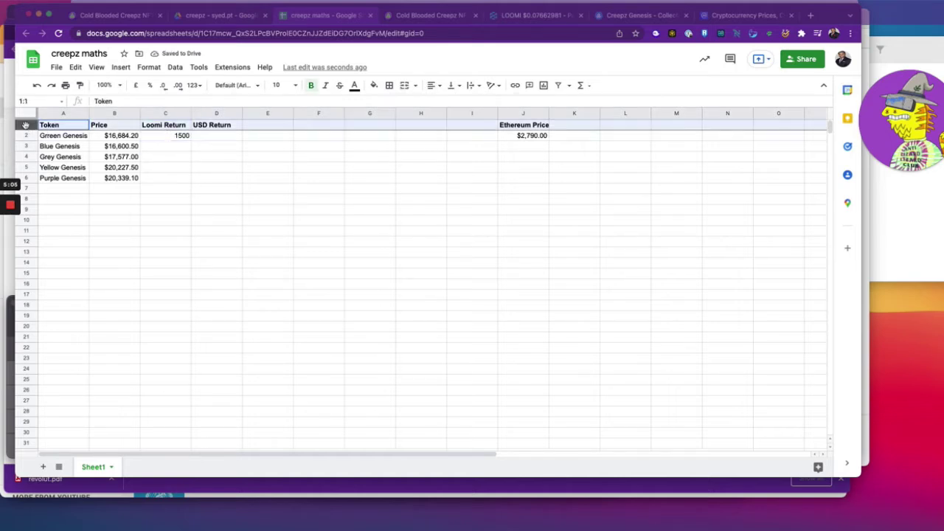
right_click(27, 125)
click(37, 211)
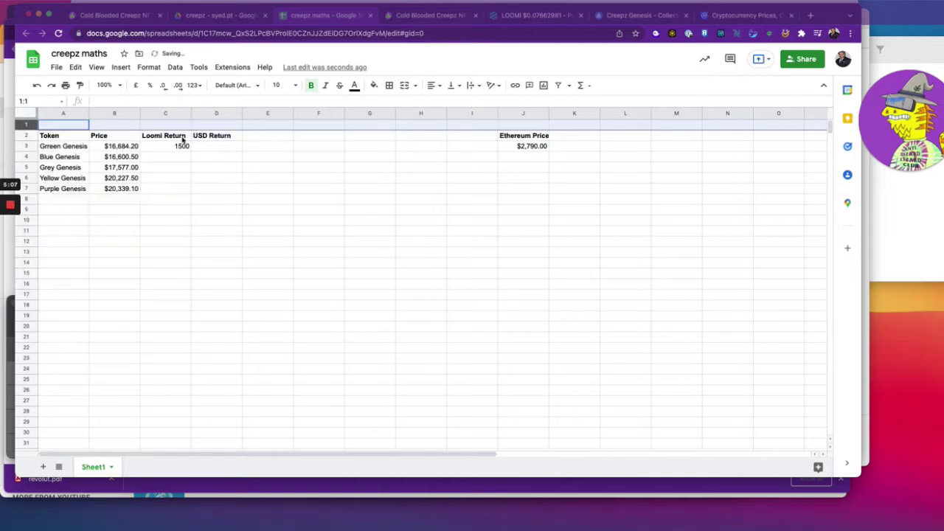
- Enter the heading Daily Return in cell C1, above the Loomi Return header
click(177, 125)
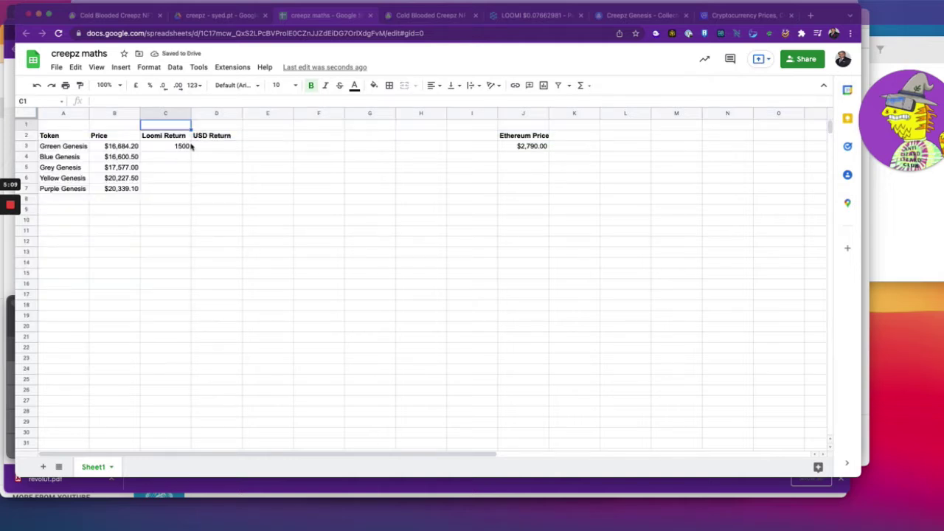
text(Daily Re)
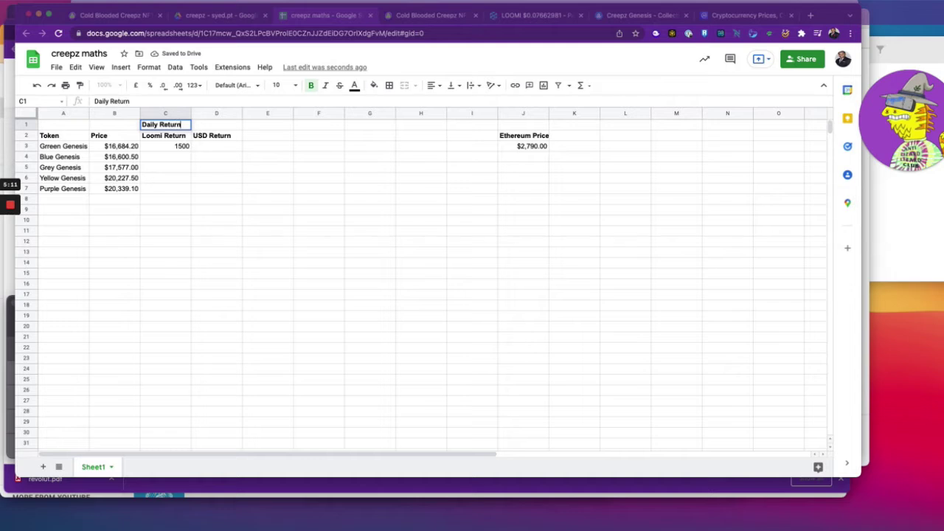
text(turn)
key(Return)
key(shift+Up)
text(Loo)
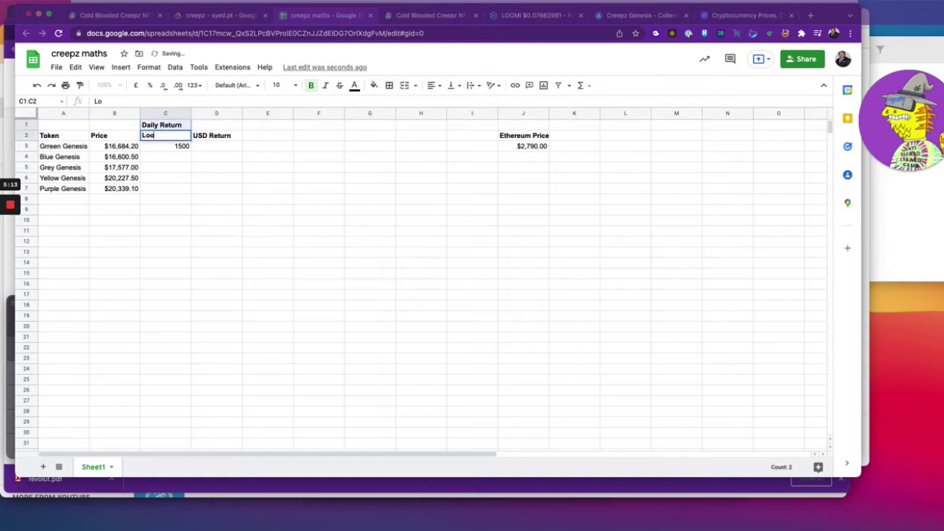
key(Escape)
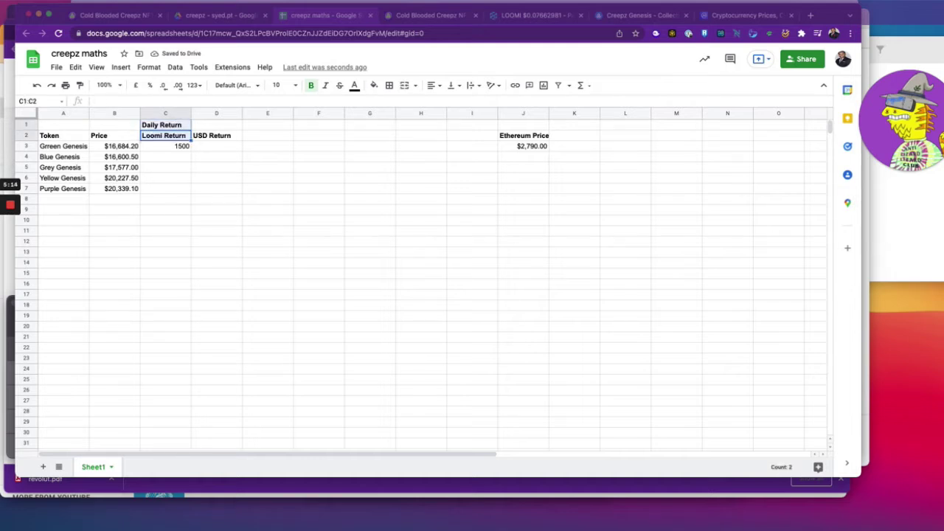
- Rename the USD Return header in D2 to USD and the Loomi Return header in C2 to Loomi\
click(215, 137)
text(USD)
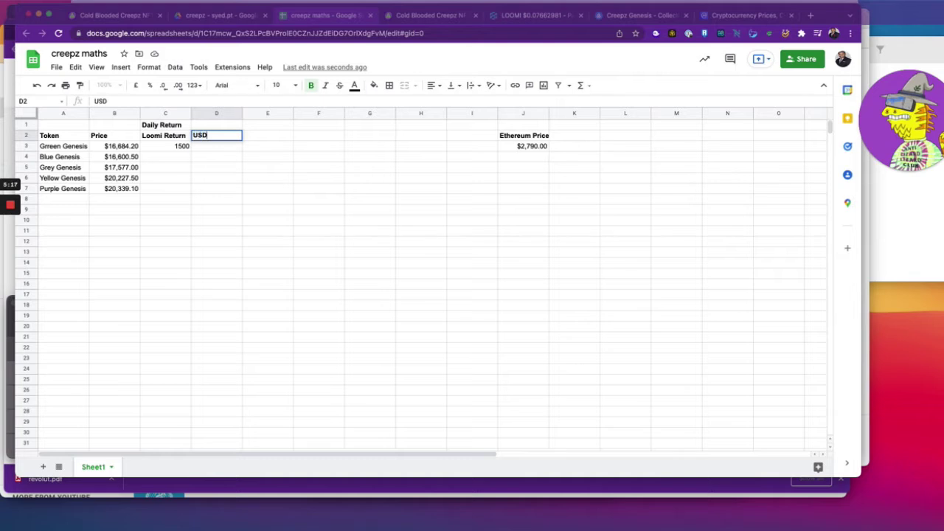
key(Return)
key(Left)
key(Up)
key(BackSpace)
text(Loom)
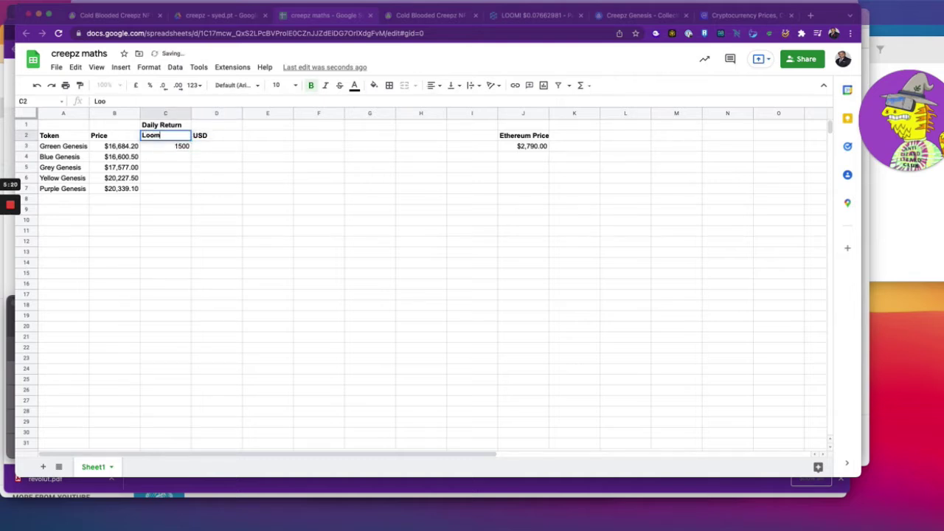
text(i\)
- Add the header Loomi Price in cell K2, beside the Ethereum Price header, with its spelling corrected
click(568, 135)
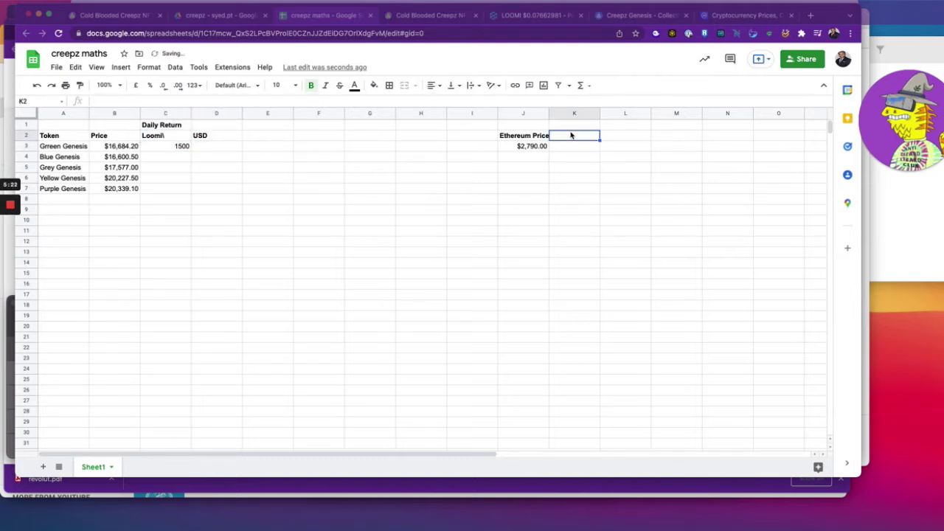
text(Loomi Prrice)
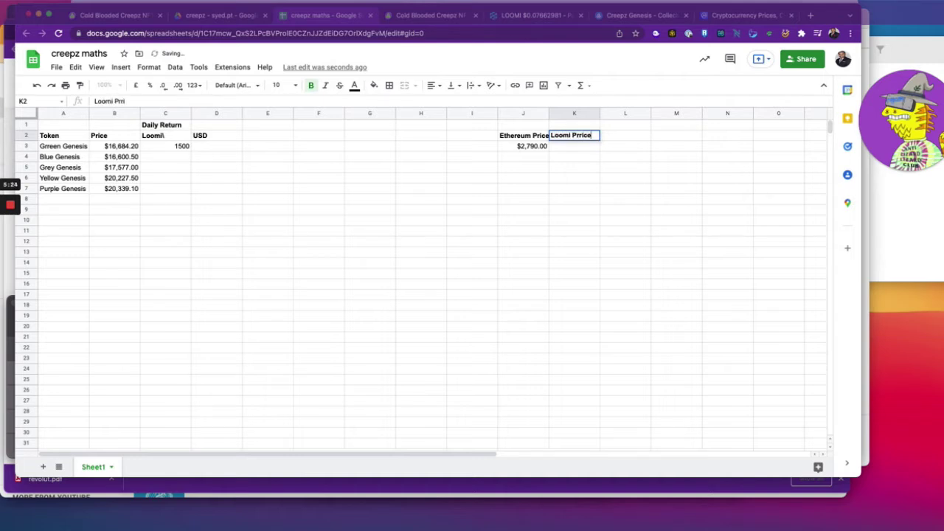
key(Return)
click(588, 137)
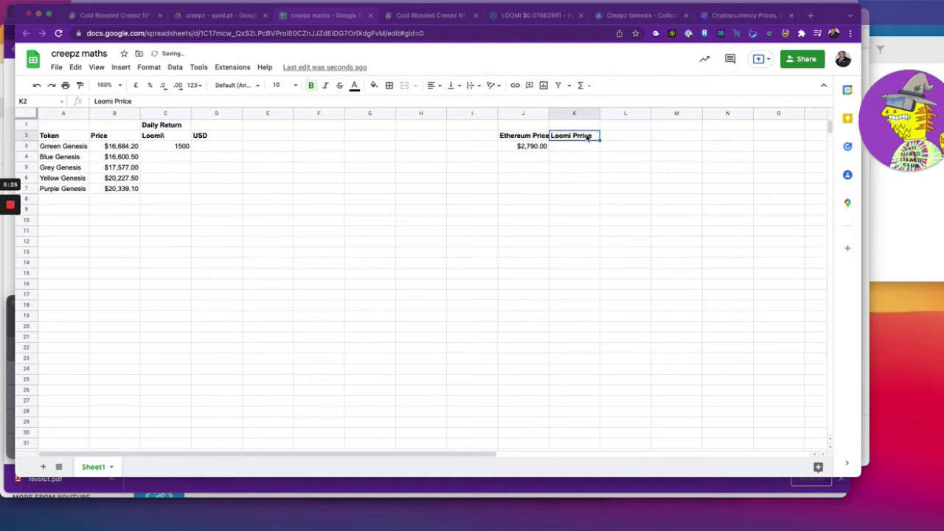
key(Return)
key(BackSpace)
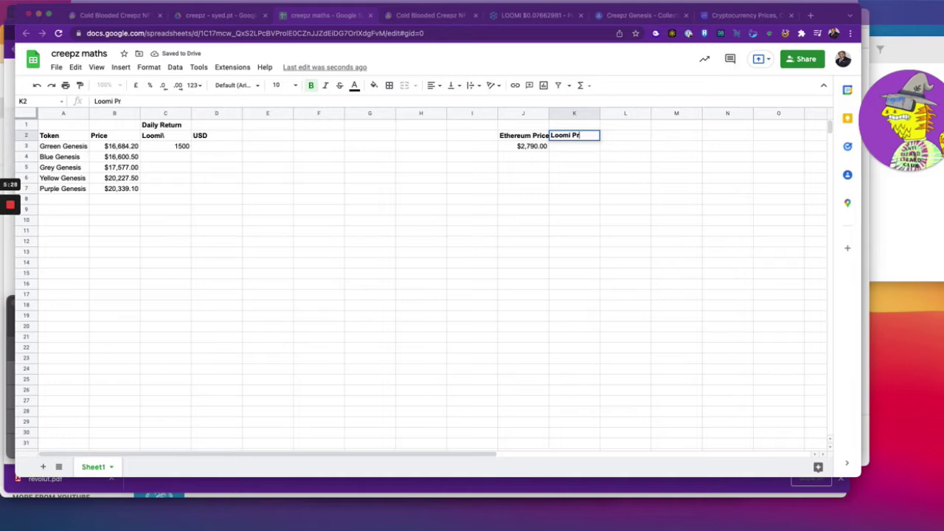
text(ice)
key(Return)
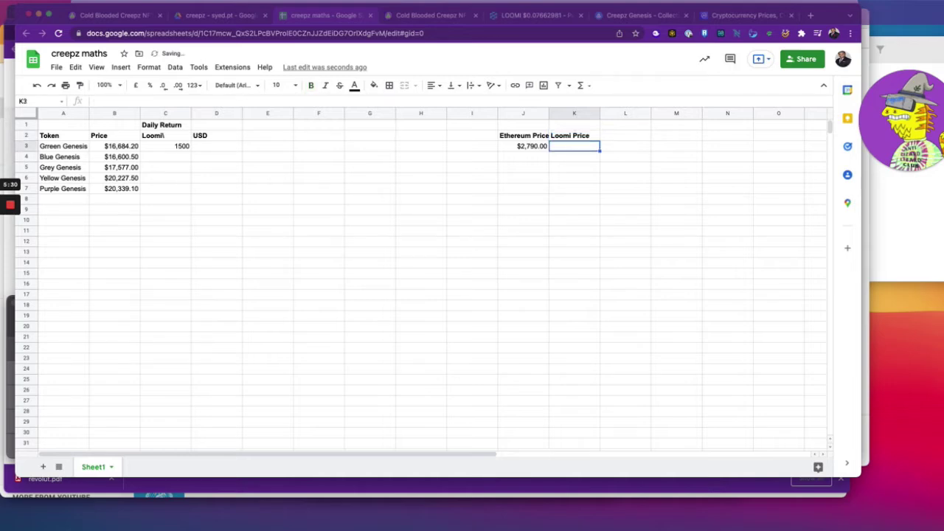
- Check the current LOOMI price in US dollars on DEXTools, then enter 0.076 in spreadsheet cell K3
click(537, 15)
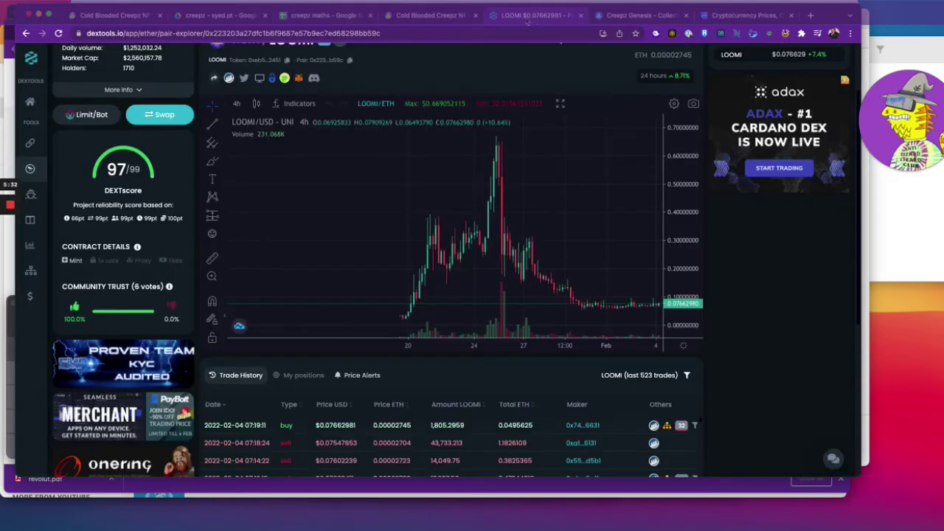
scroll(570, 82, up, 3)
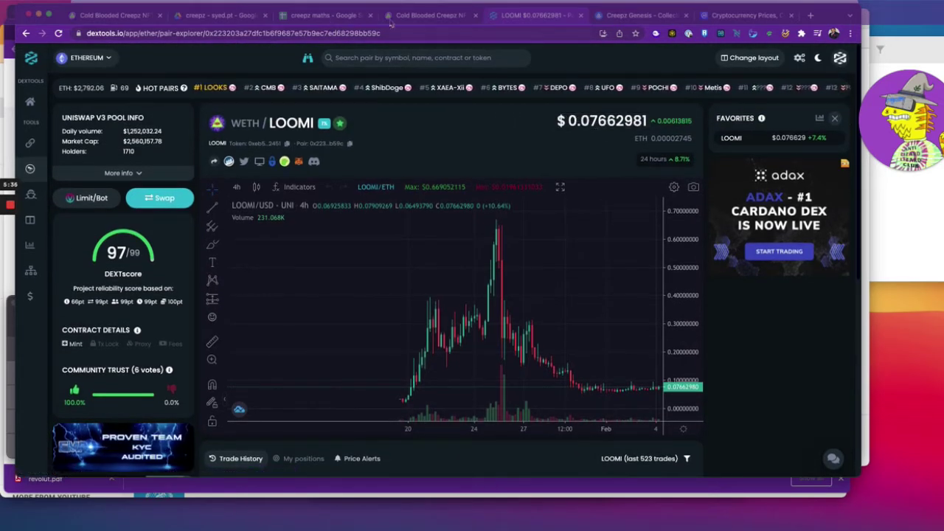
click(313, 15)
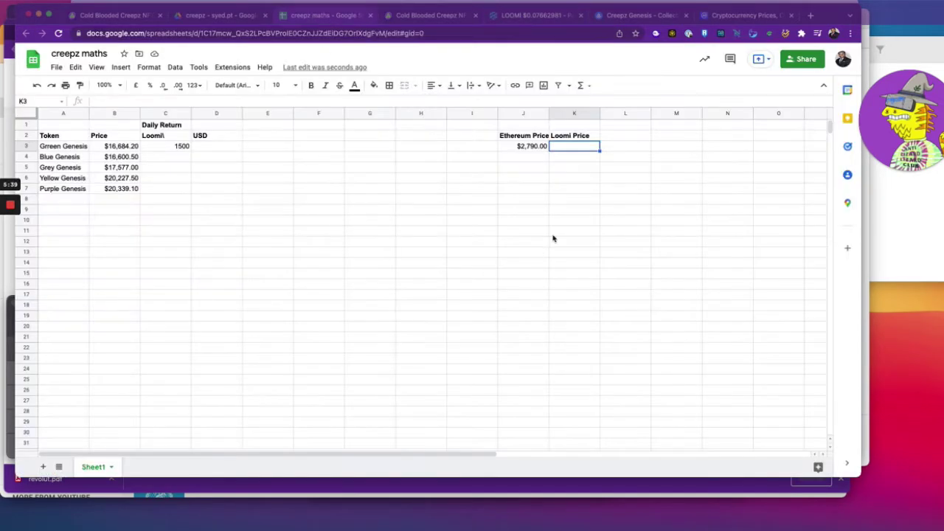
text(0.076)
key(Return)
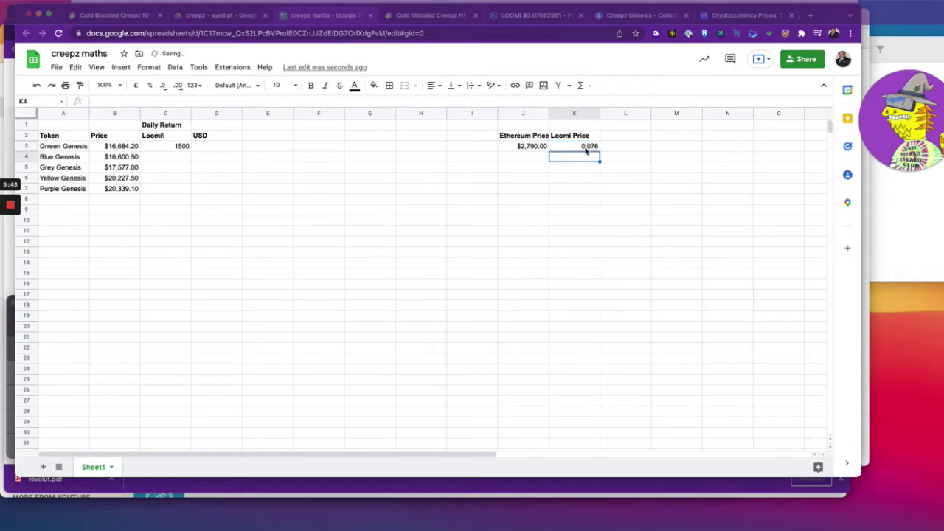
- Format the Loomi price in cell K3 as a US dollar currency amount
click(588, 147)
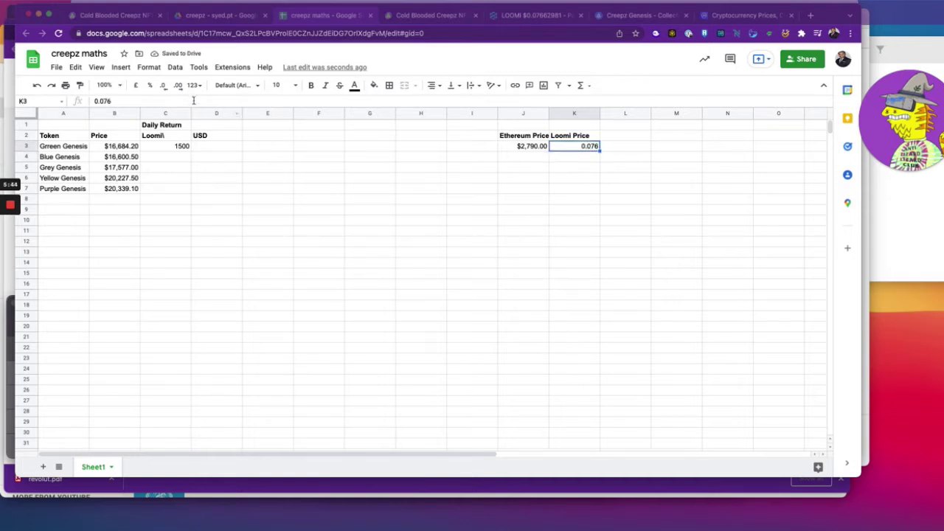
click(147, 68)
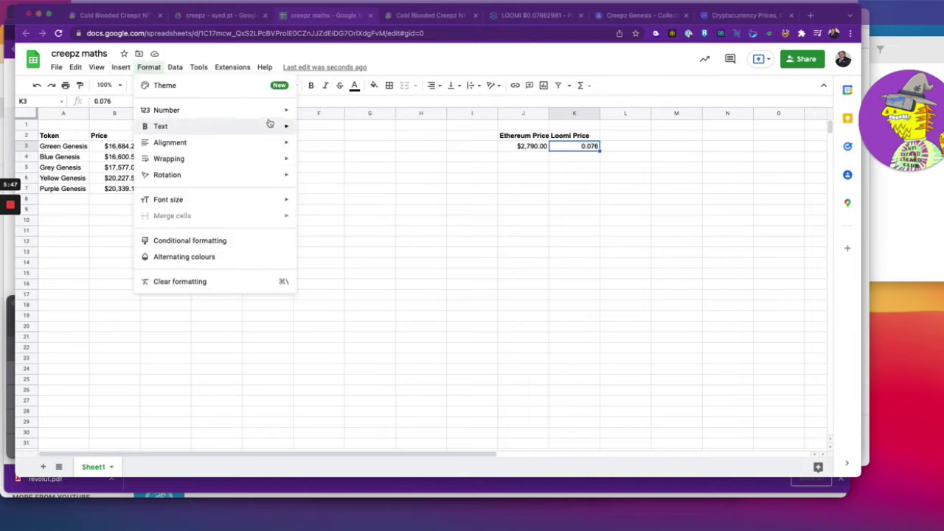
mouse_move(271, 111)
click(353, 359)
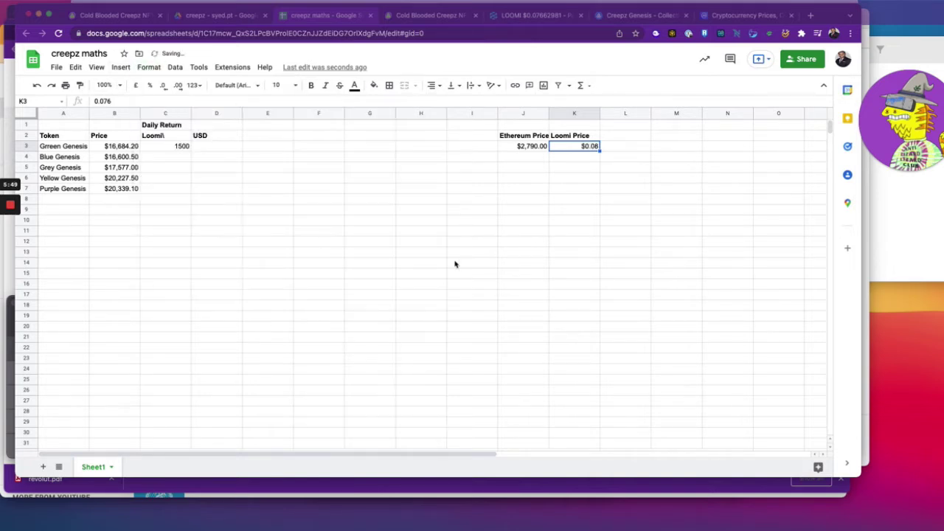
click(364, 220)
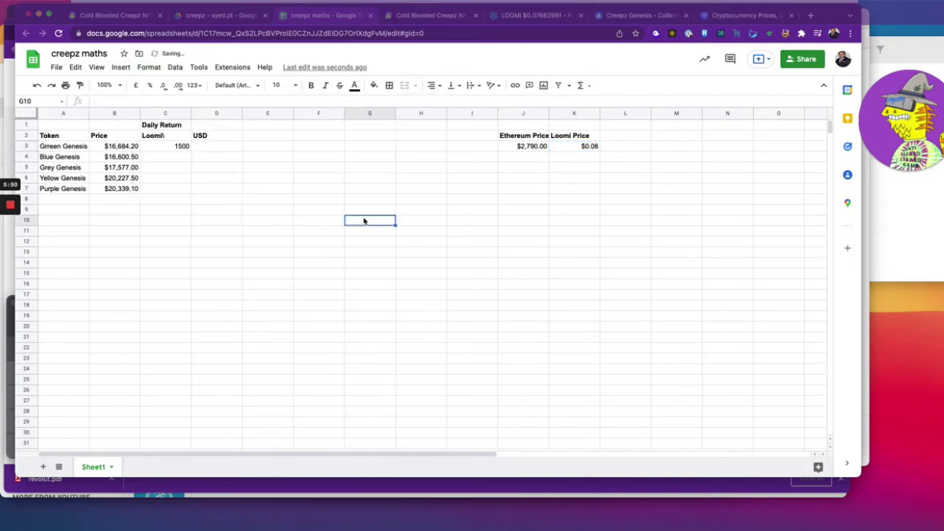
- Correct the header in cell C2 to read Loomi, without the stray backslash
click(176, 148)
key(ctrl+b)
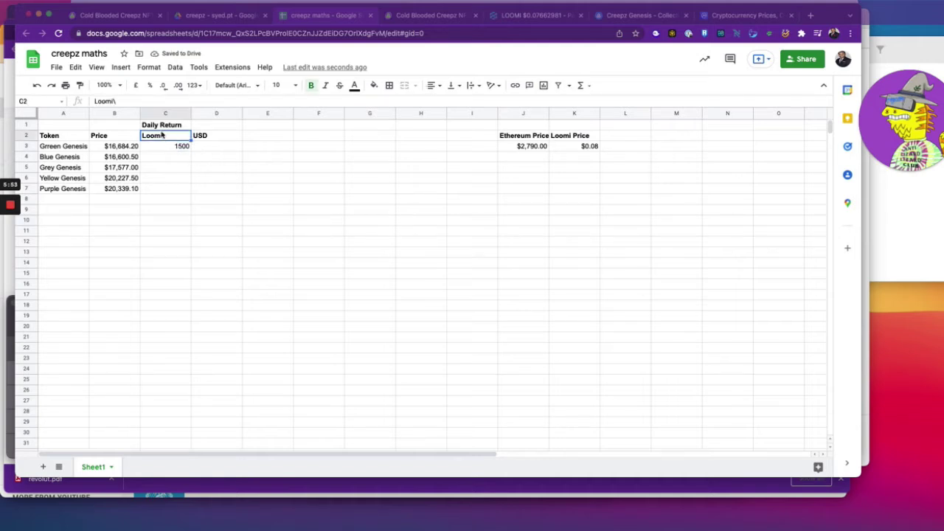
key(ctrl+b)
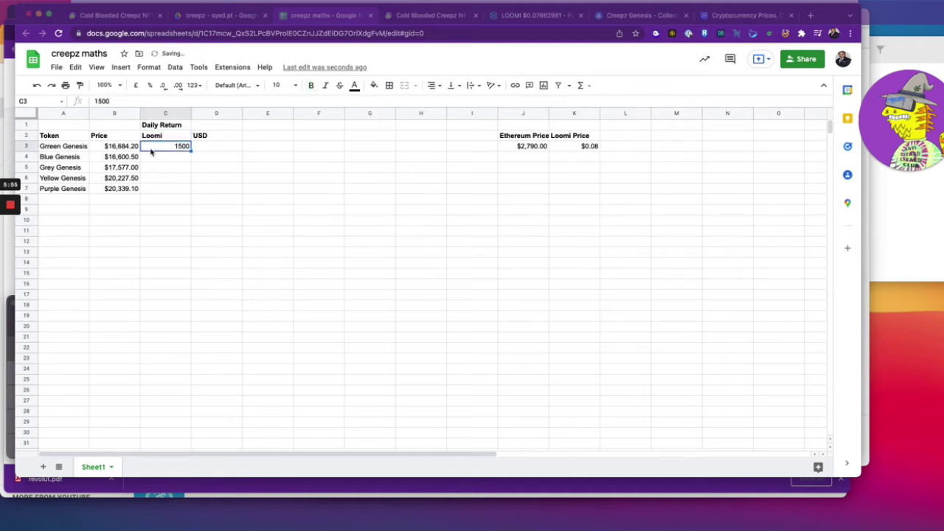
click(255, 125)
click(167, 149)
- Calculate the first token's daily USD return in D3 with the formula =C3*K3
click(208, 147)
text(=)
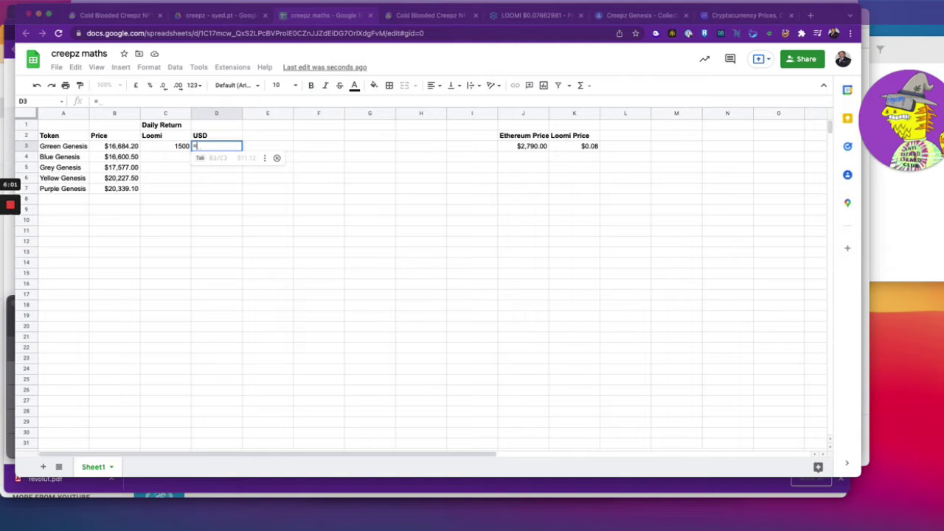
click(176, 147)
text(*)
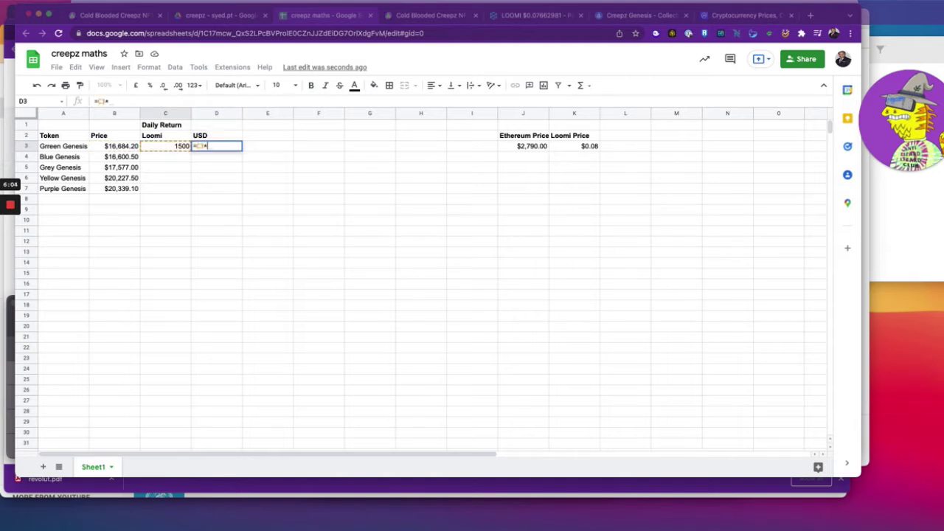
click(595, 146)
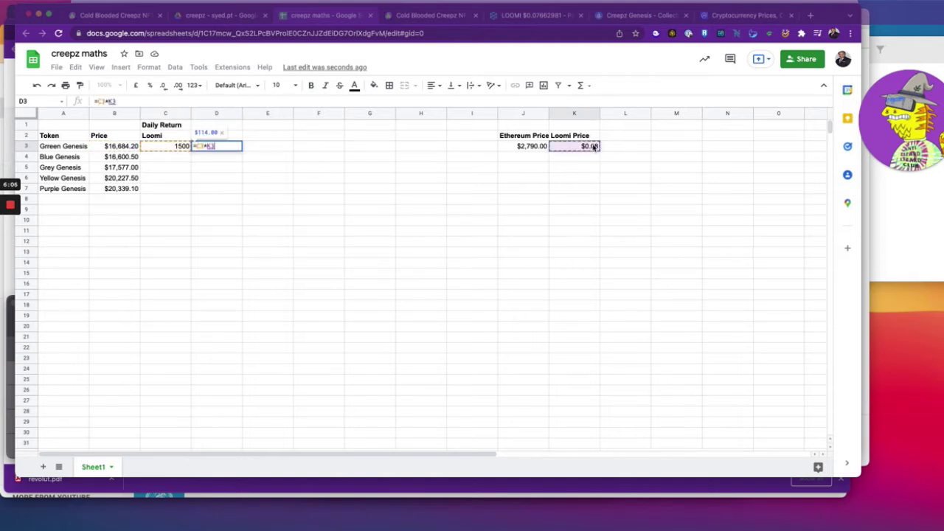
key(Return)
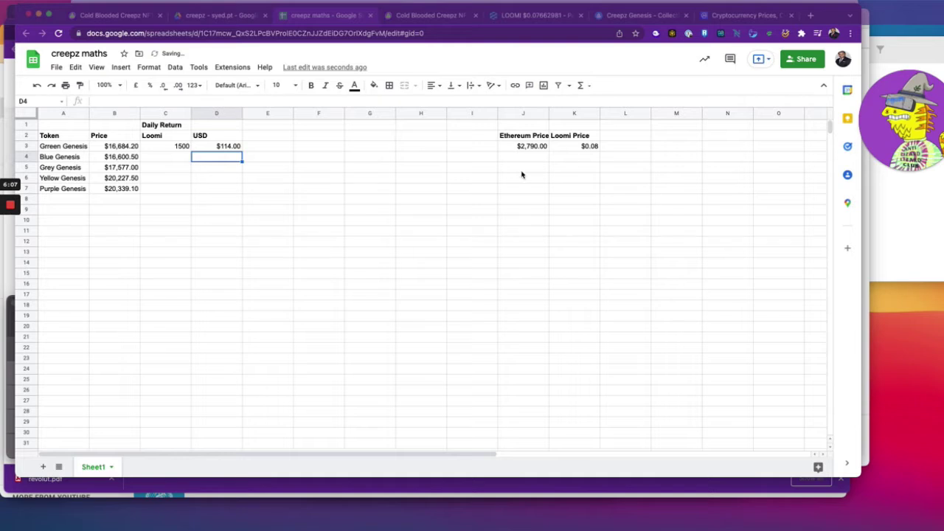
- Enter the daily Loomi returns 1600, 1700, 1800 and 1900 for the Blue, Grey, Yellow and Purple Genesis rows in C4 to C7
click(176, 158)
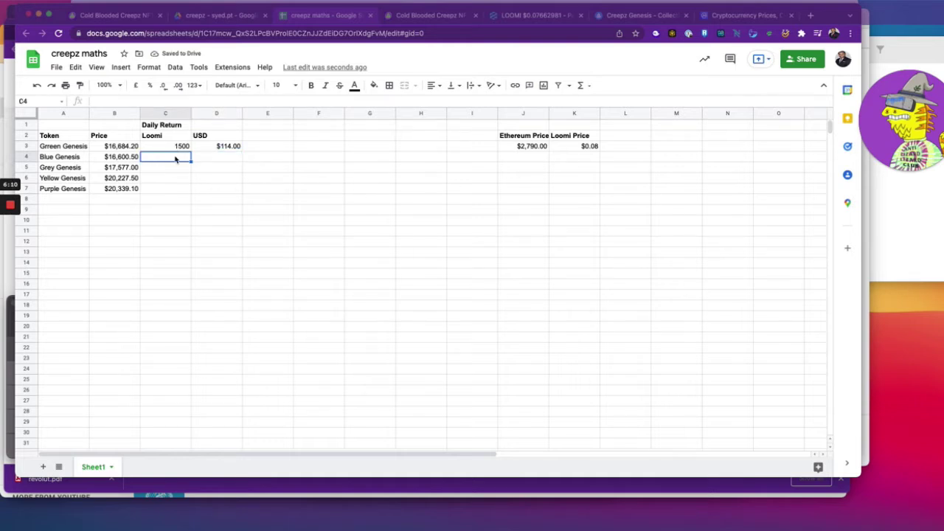
text(1600)
key(Return)
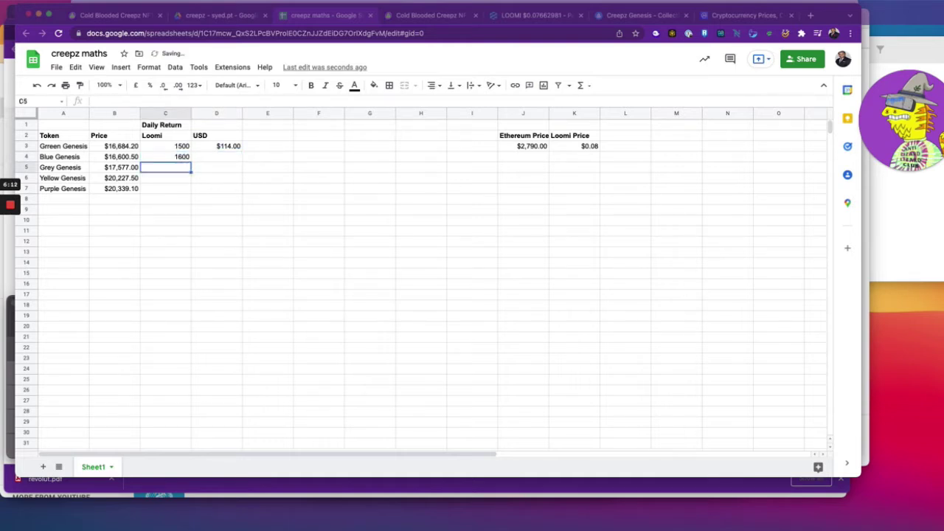
text(1700)
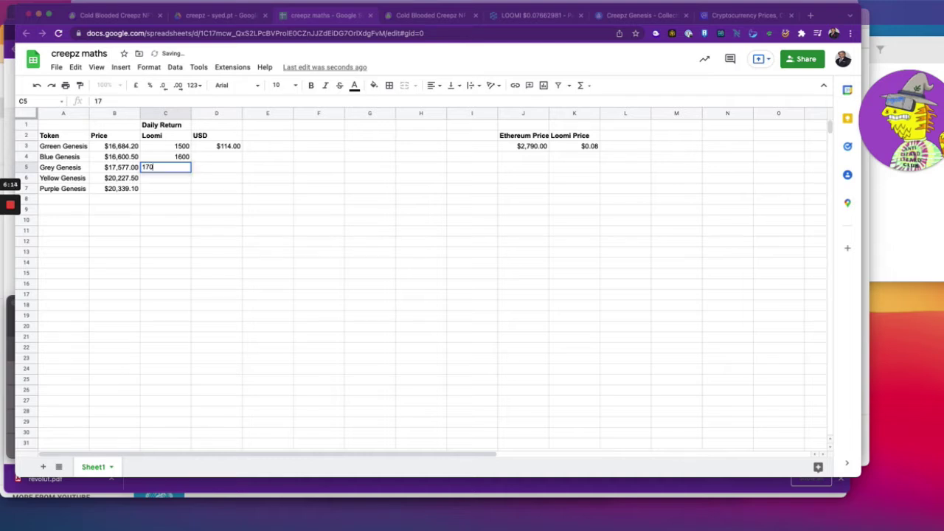
key(Return)
text(1800)
key(Return)
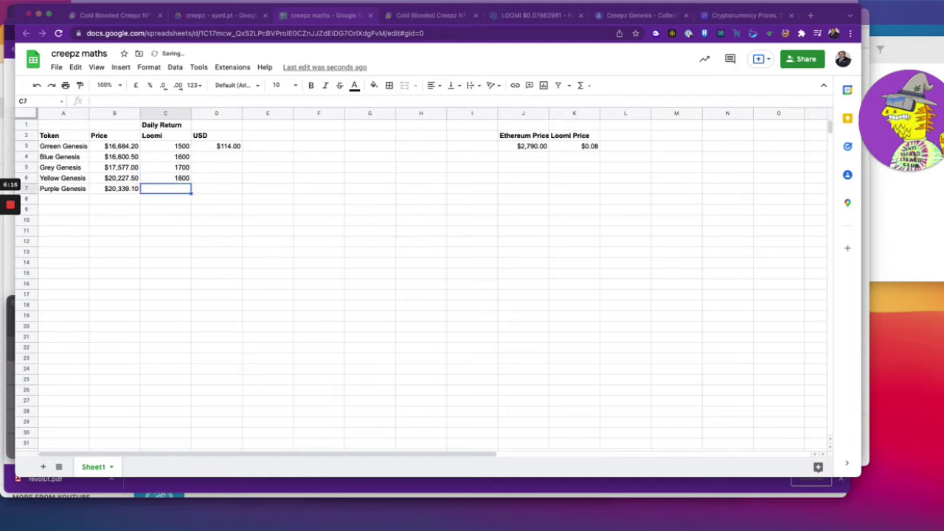
text(1900)
key(Return)
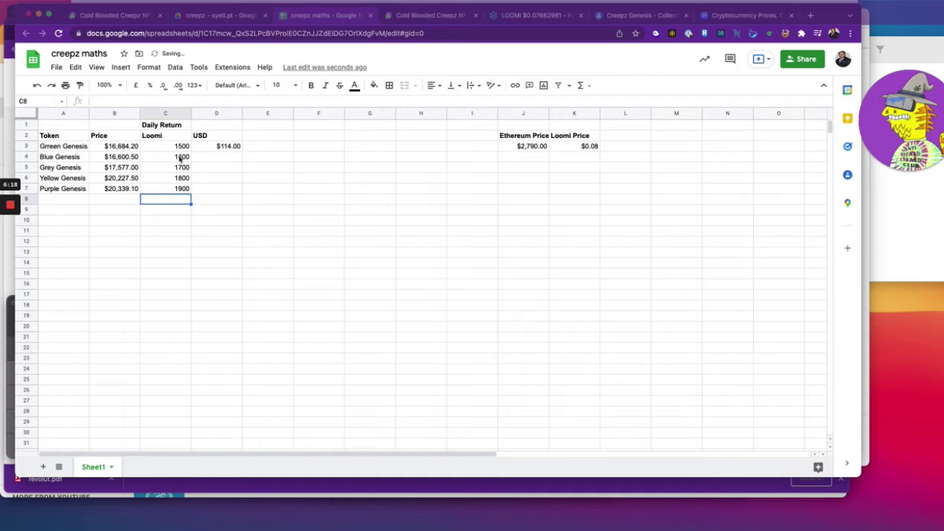
- On the Creepz site, review the staked Creepz yields and the Reptile Armoury section of the How to Play guide, then return to the spreadsheet
click(221, 157)
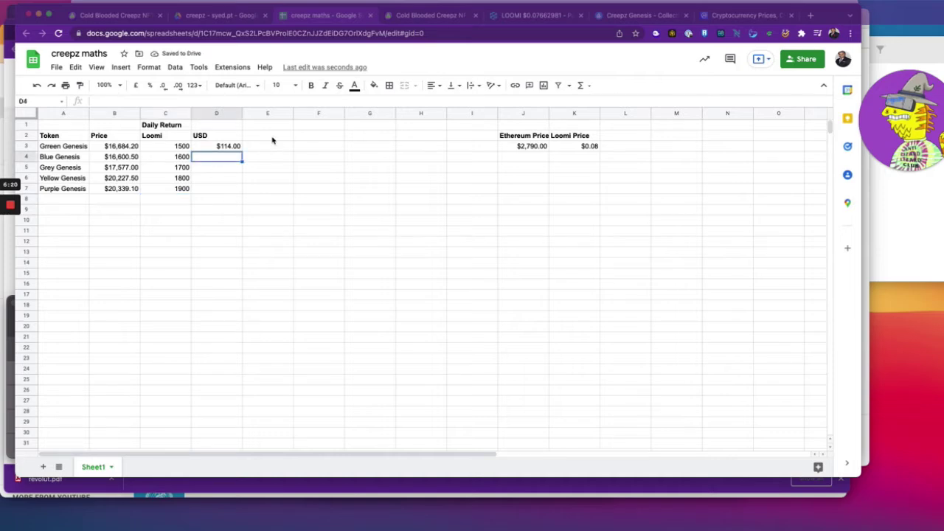
click(272, 139)
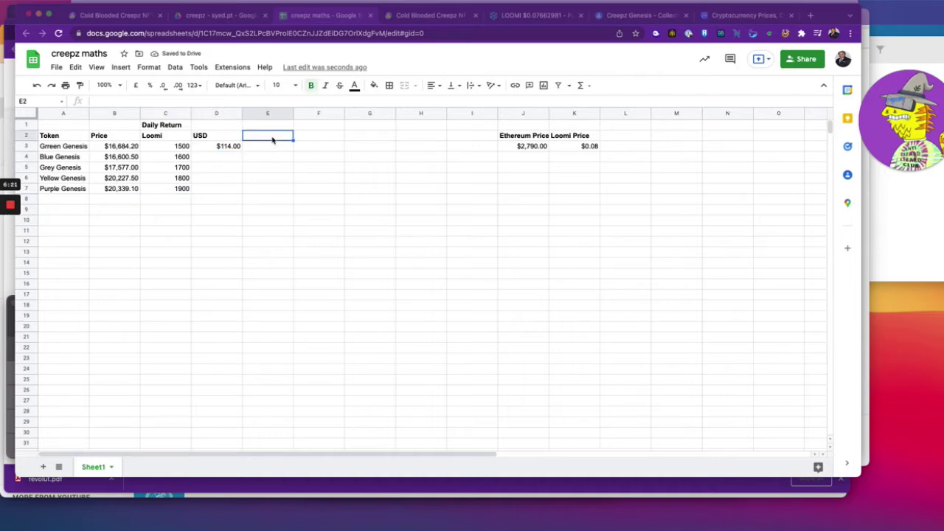
click(434, 15)
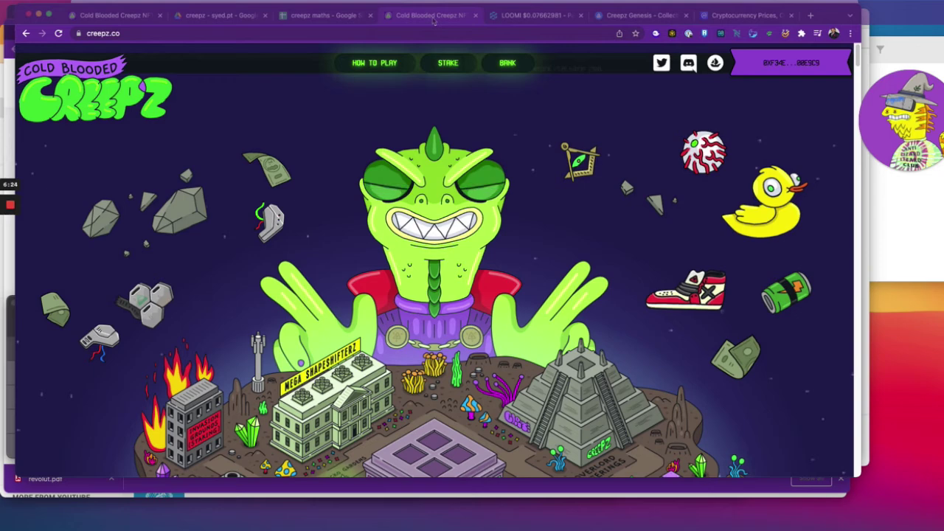
click(451, 64)
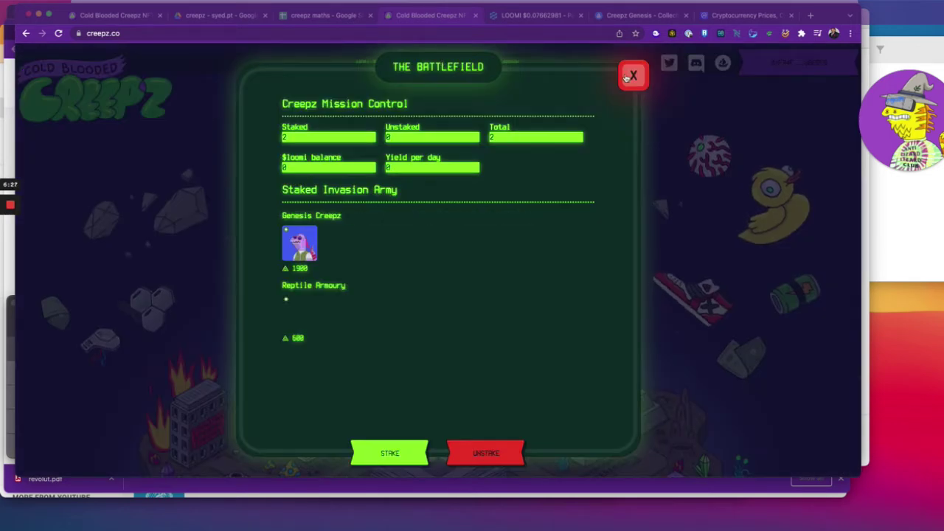
click(631, 75)
click(390, 63)
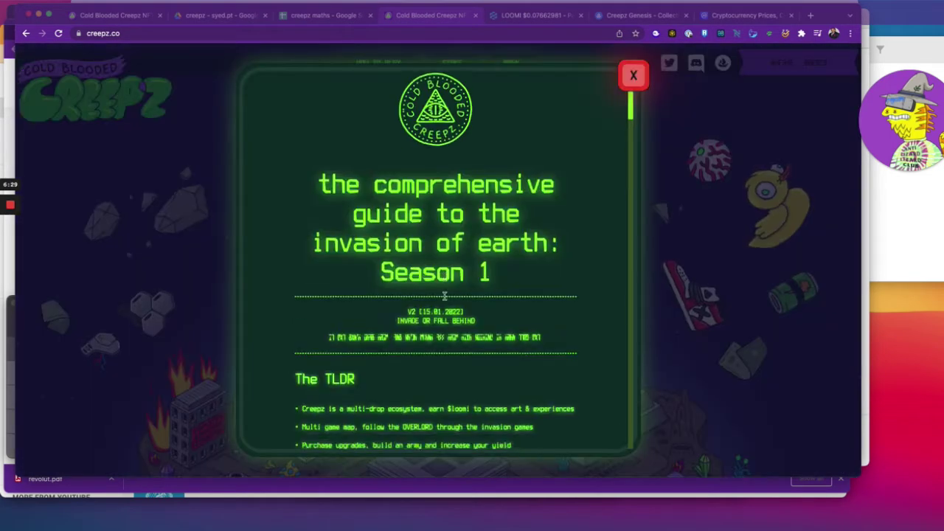
scroll(445, 296, down, 20)
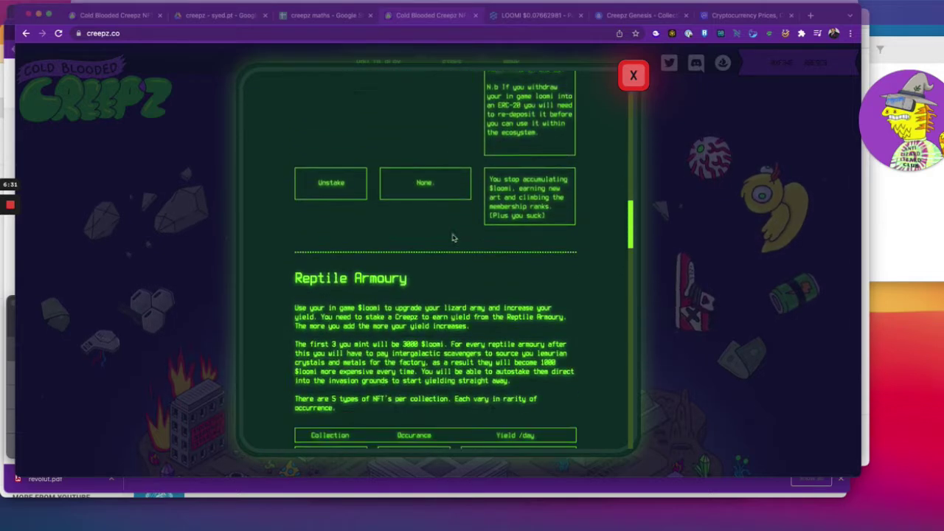
scroll(453, 237, down, 3)
scroll(455, 239, down, 2)
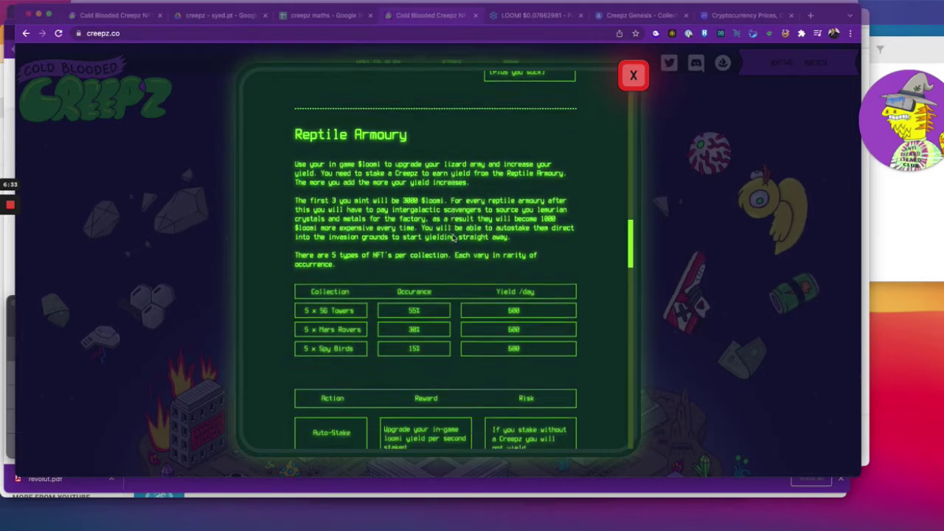
scroll(454, 239, down, 2)
scroll(413, 166, down, 3)
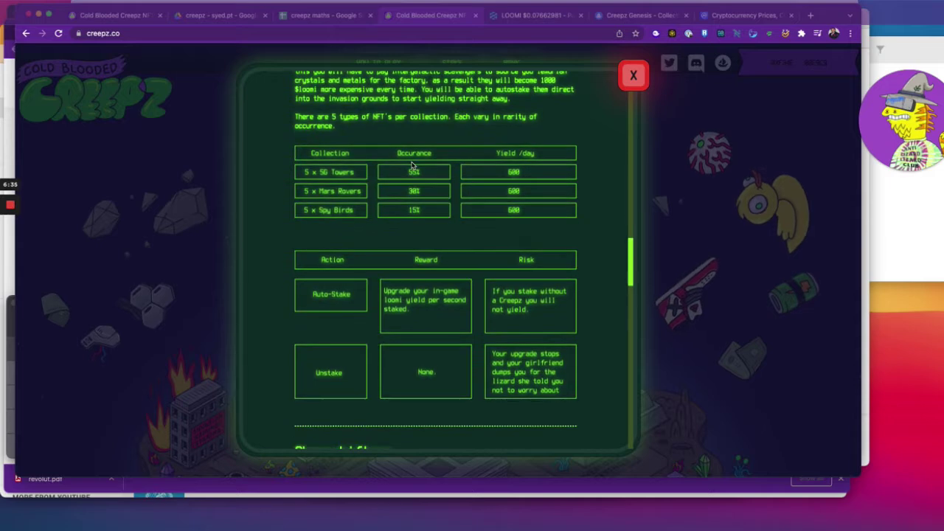
click(633, 74)
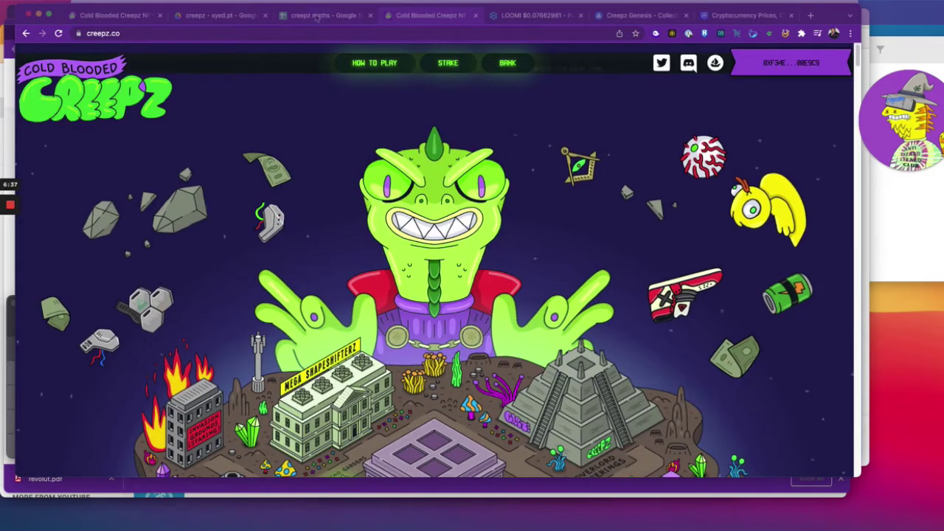
click(317, 16)
- Enter the header Withdrawable in cell E2, beside the USD header
text(Q)
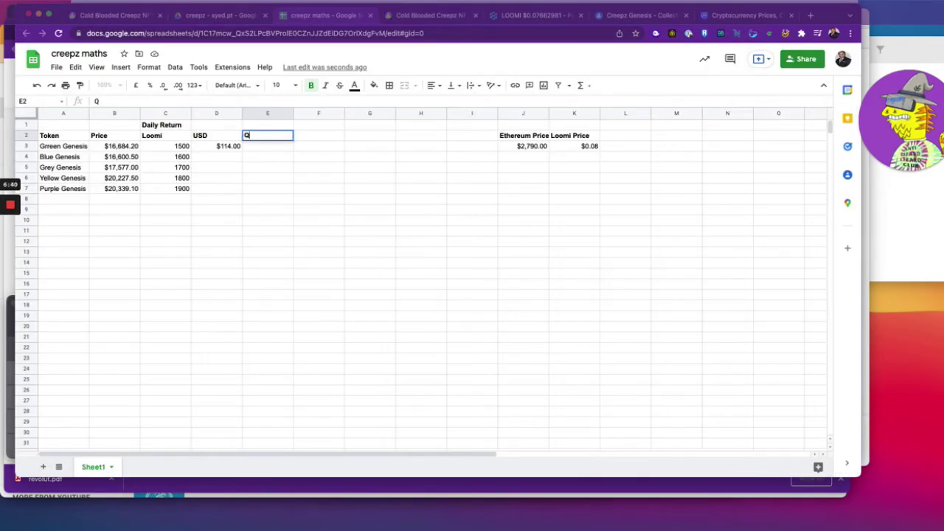
text(Withdrawable)
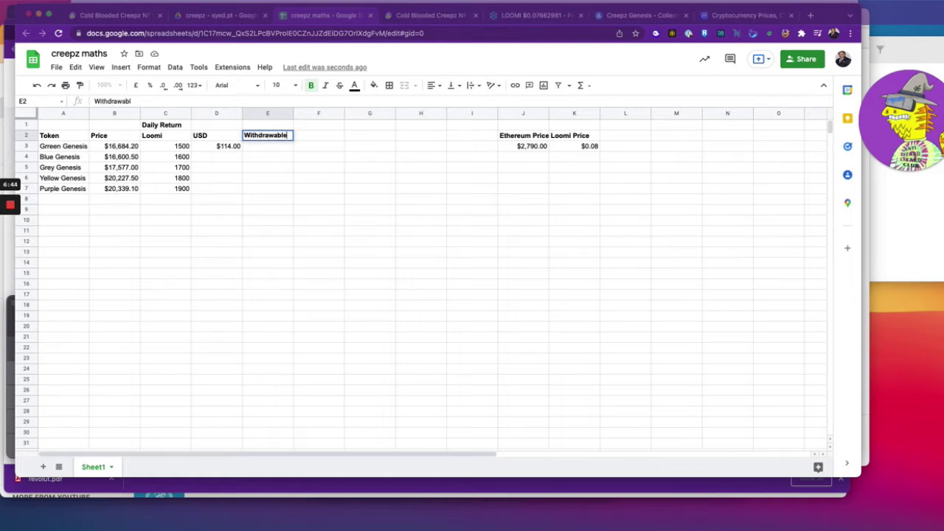
key(Return)
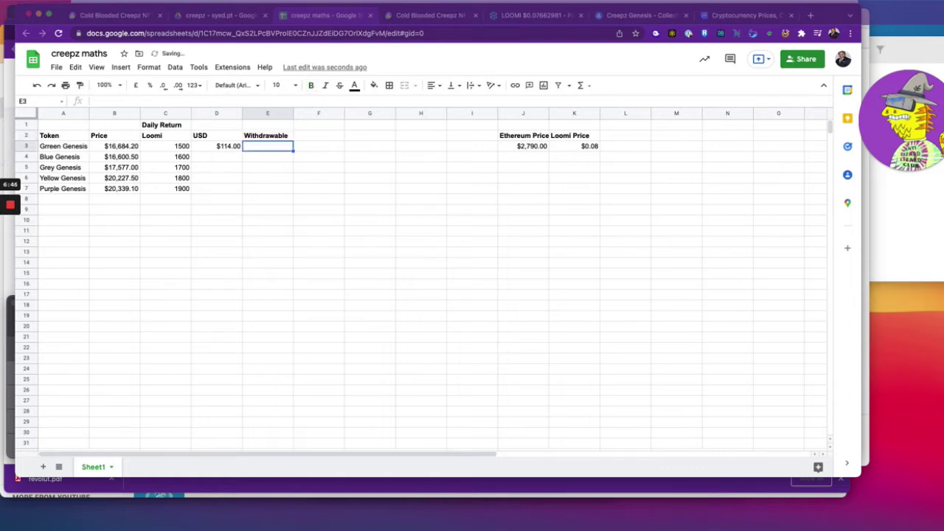
- Set the header in E2 to Cash USD and enter the formula =D3*0.75 below it in E3
key(Up)
text(Cash US)
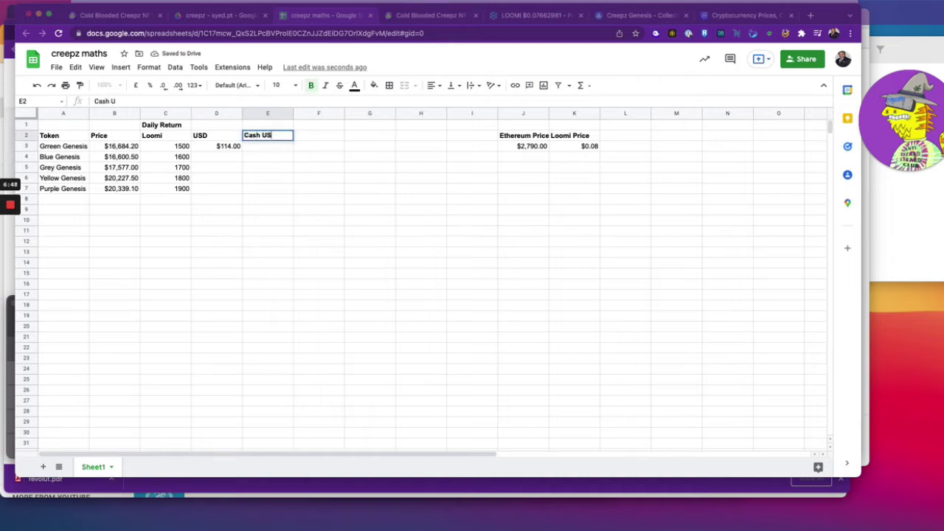
text(D)
key(Return)
text(=)
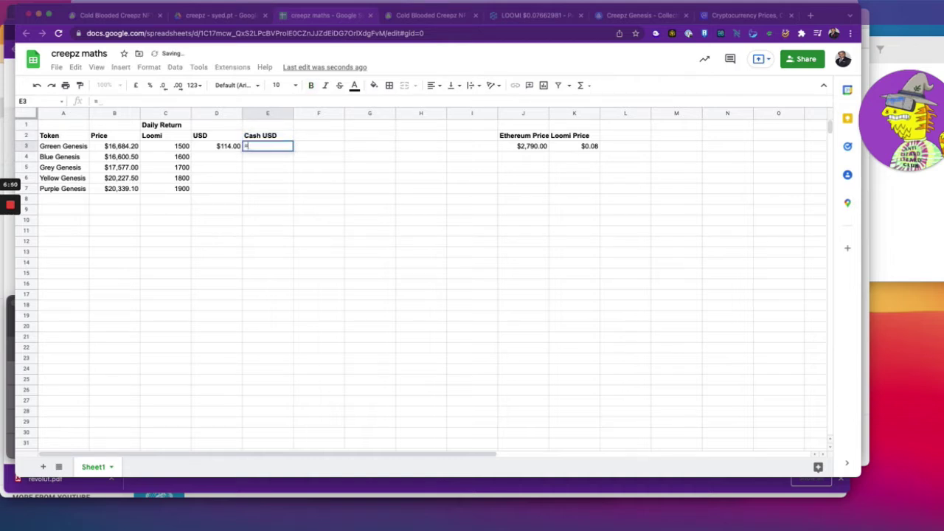
text(D3*0.75)
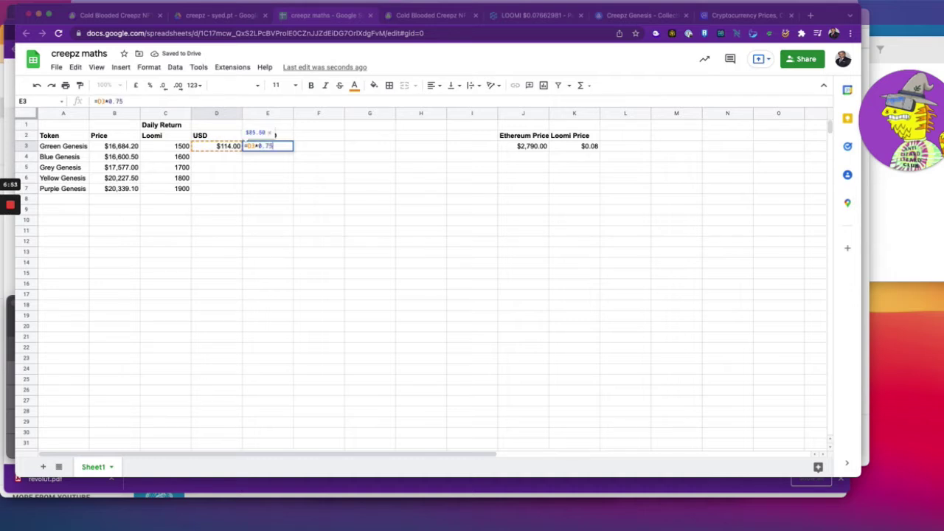
key(Return)
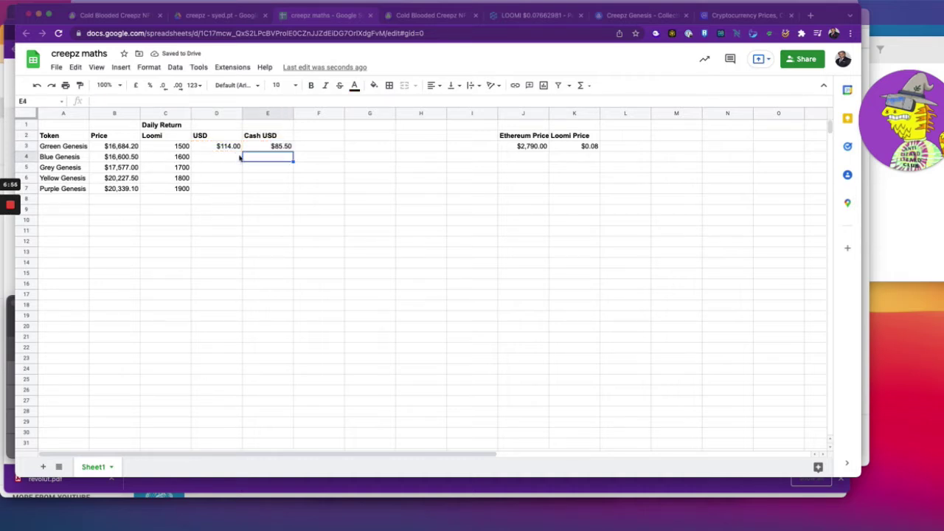
- Try to fill the USD formula from D3 down into D4, and undo the fill
click(215, 157)
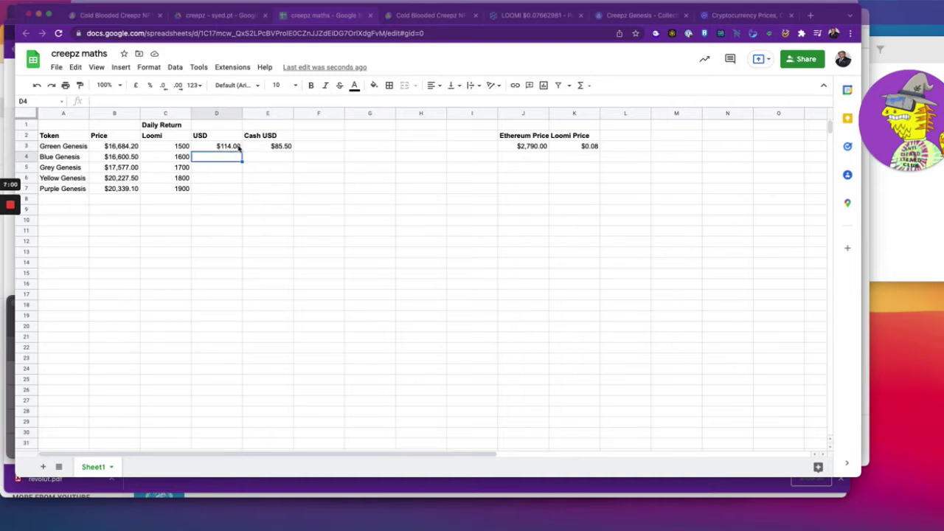
click(238, 148)
drag(240, 148, 238, 158)
key(super+z)
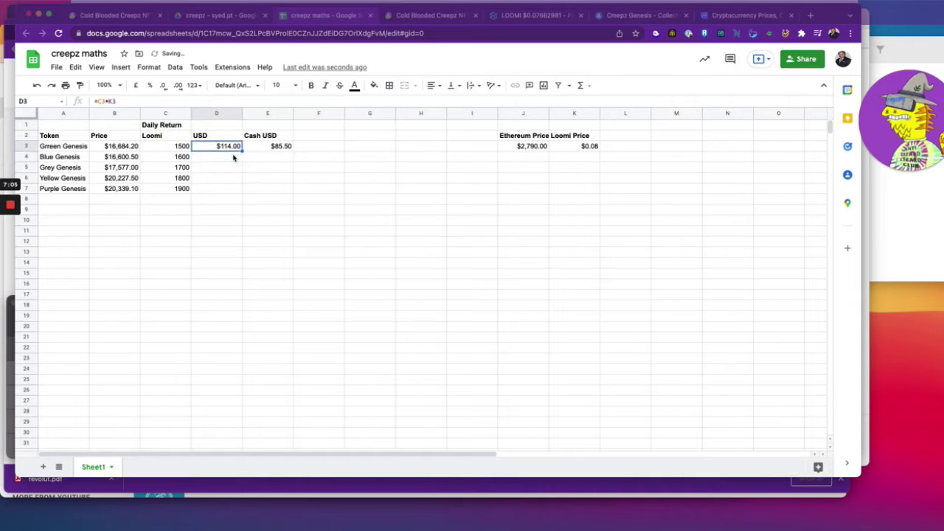
- Enter the formula =C4*K3 in D4 to convert Blue Genesis's daily Loomi into USD
click(231, 157)
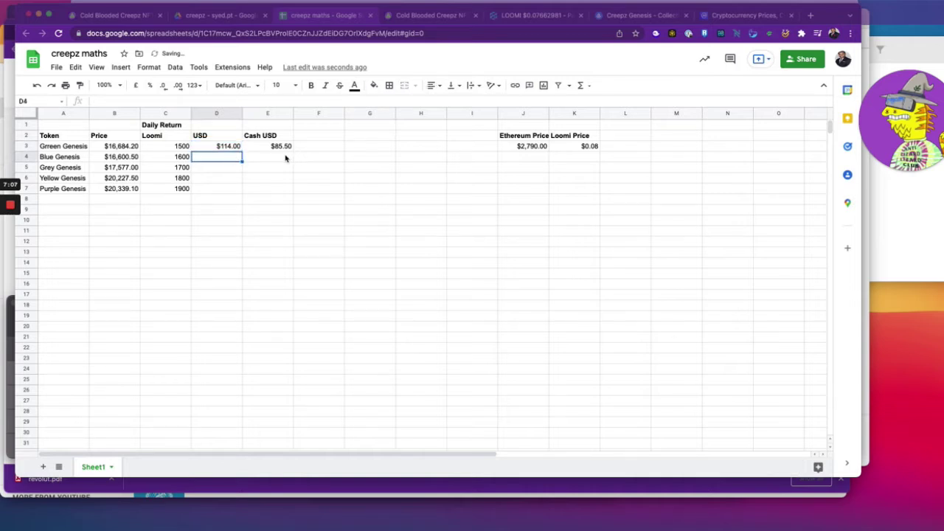
click(177, 158)
text(*)
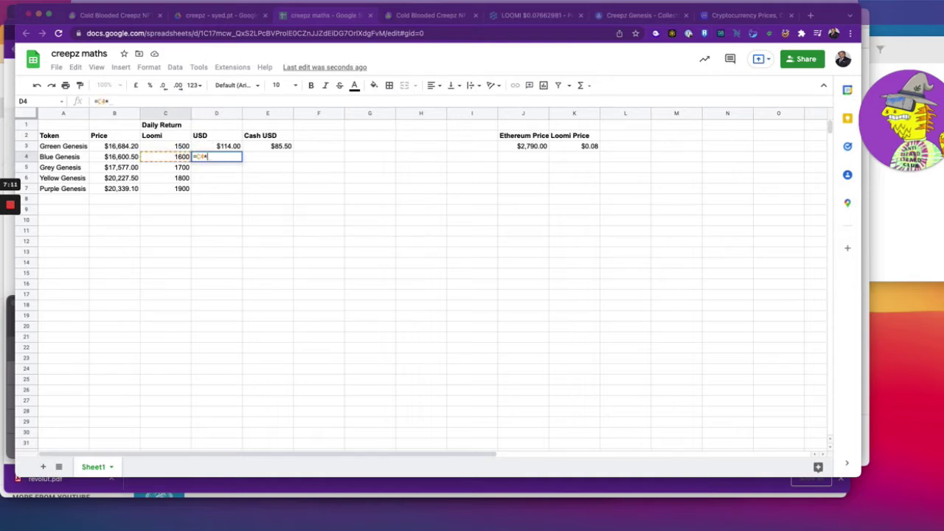
click(587, 146)
key(Return)
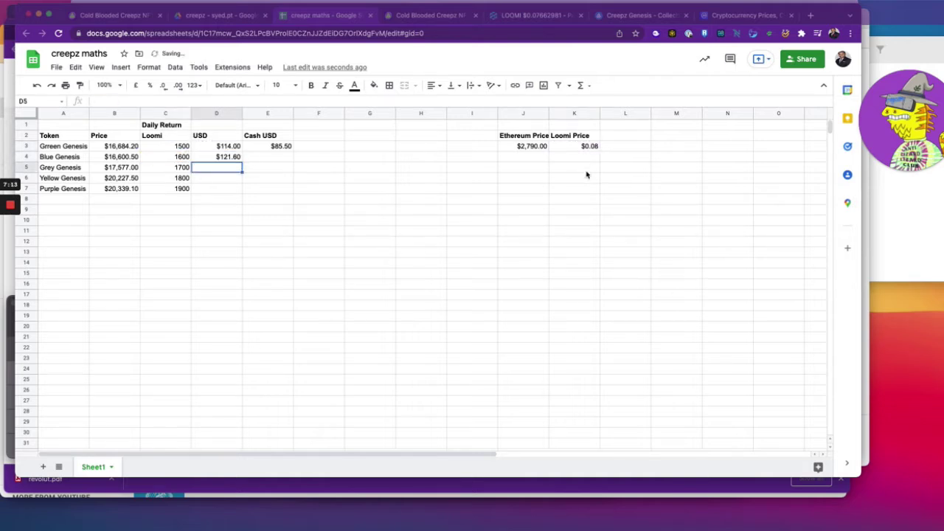
- Enter the formula =C5*K3 in D5 for Grey Genesis's daily USD return
text(==)
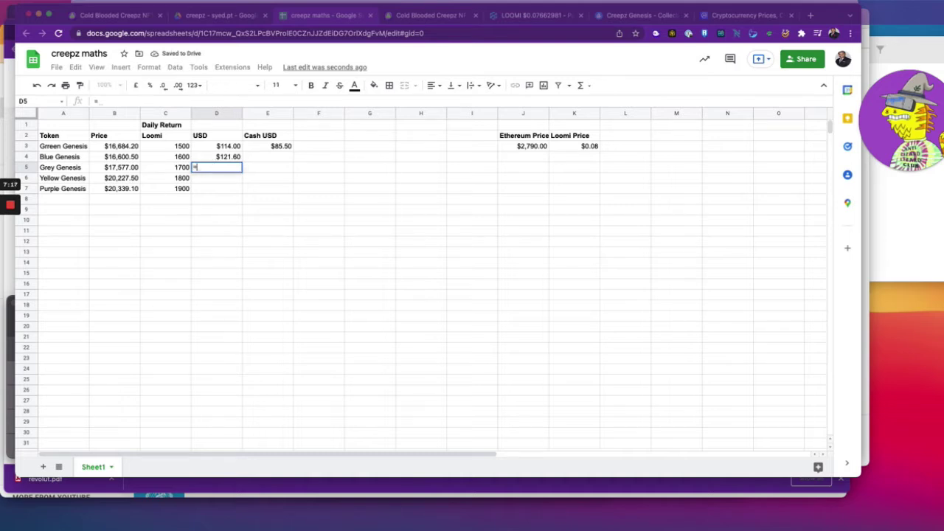
click(166, 167)
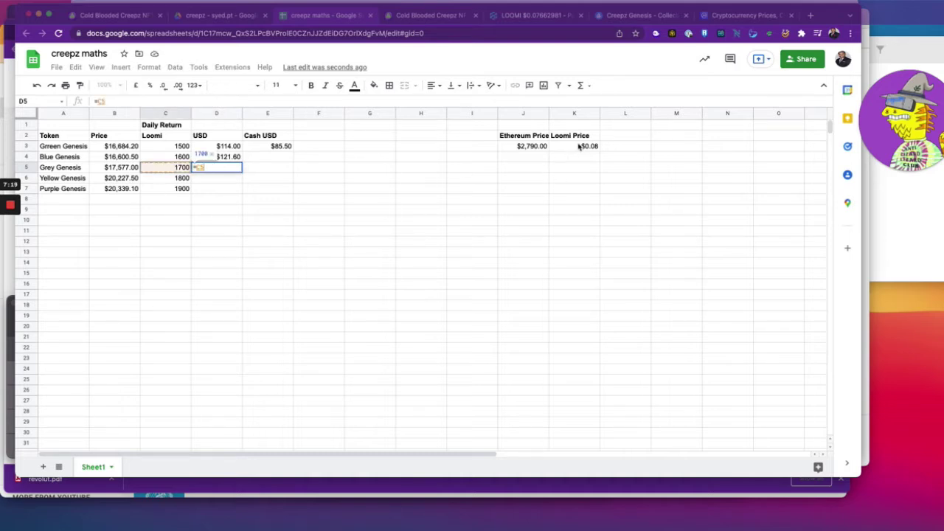
text(*)
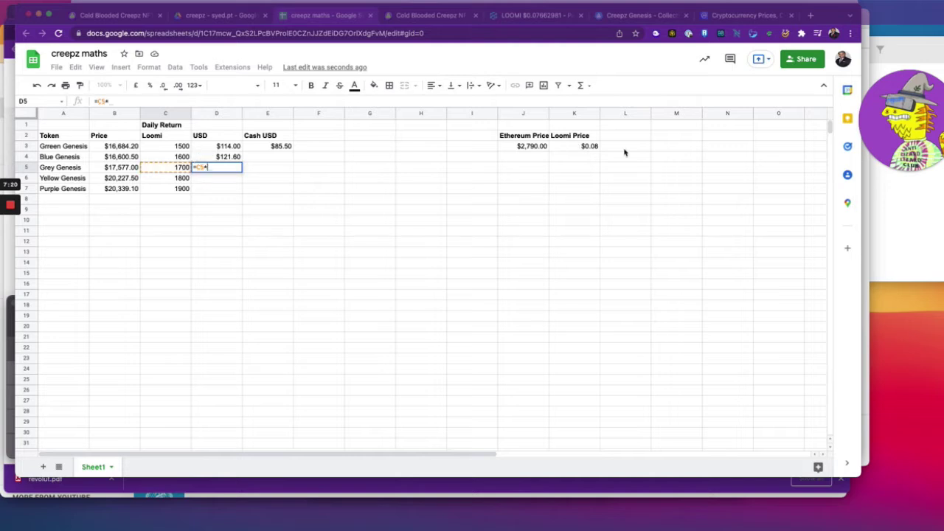
click(583, 146)
key(Return)
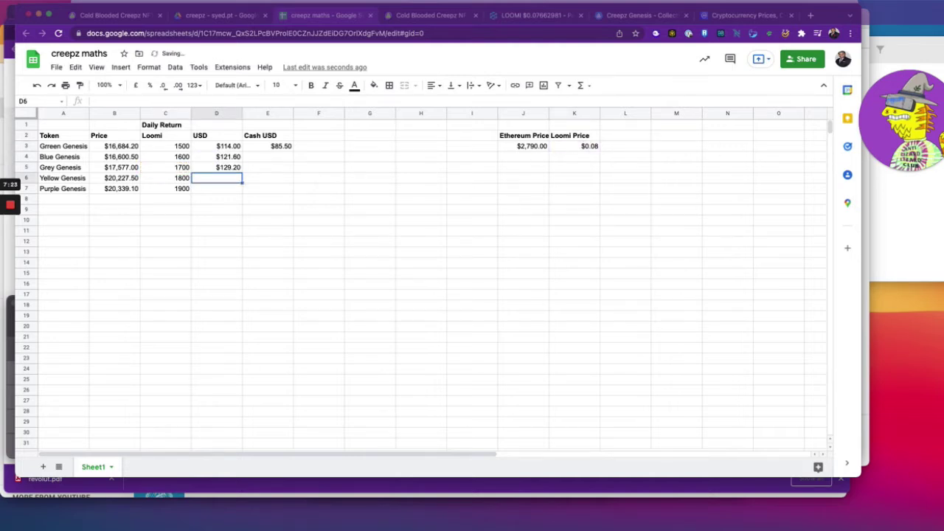
- Enter the formula =C6*K3 in D6 for Yellow Genesis's daily USD return
text(=)
click(175, 178)
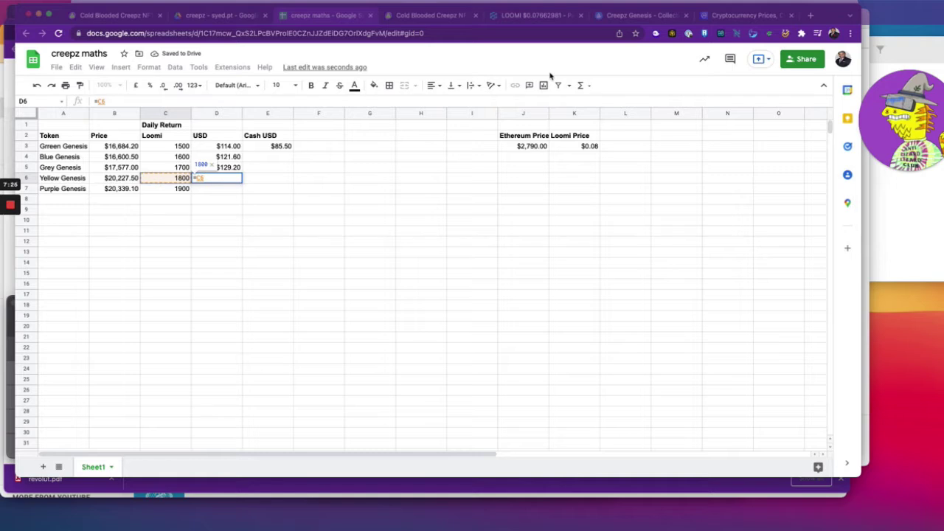
text(*)
click(586, 147)
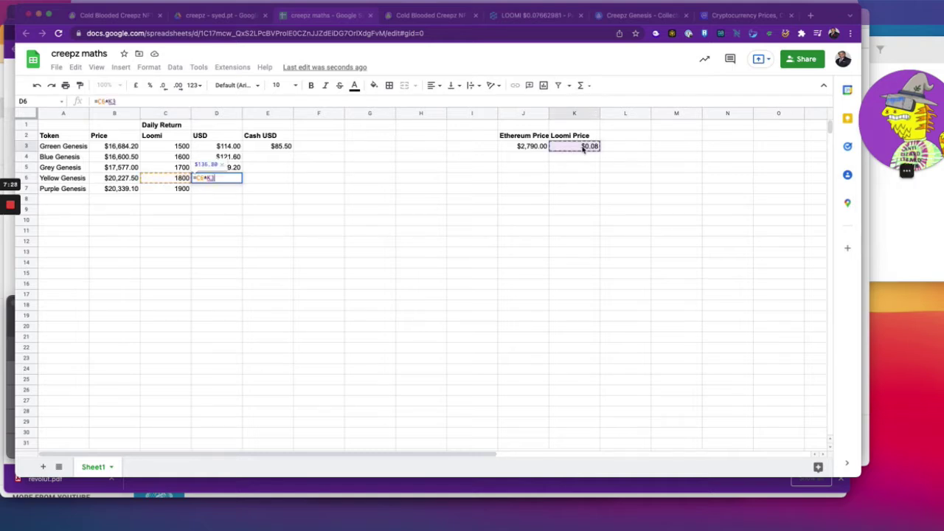
key(Return)
- Enter the formula =C7*K3 in D7 for Purple Genesis's daily USD return
text(=)
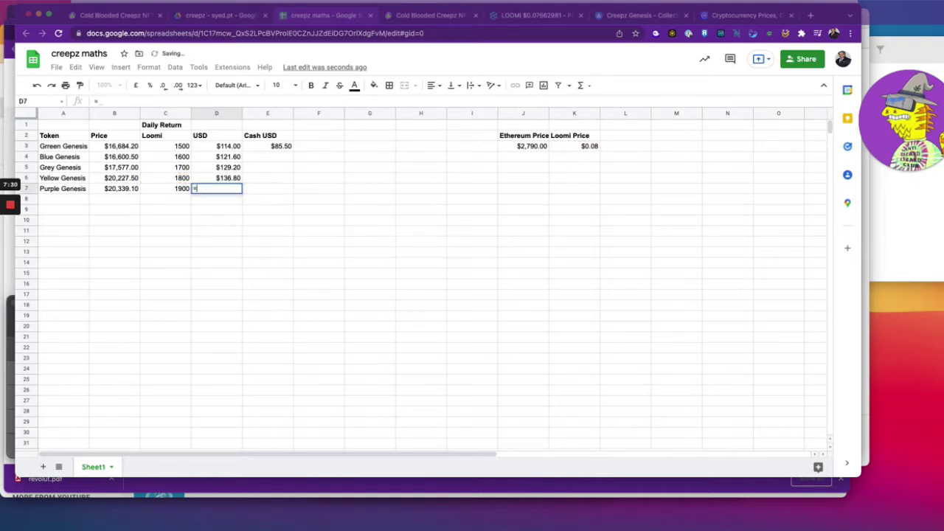
click(175, 190)
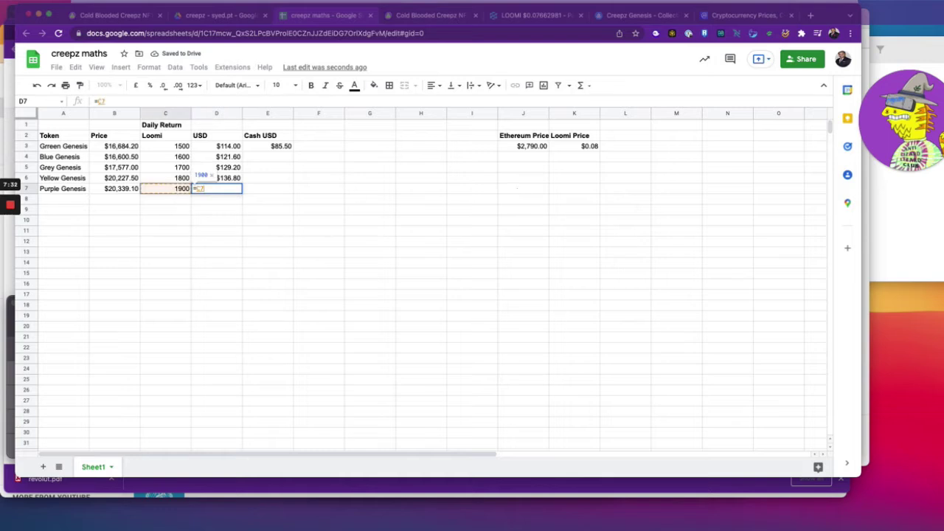
text(*)
click(583, 148)
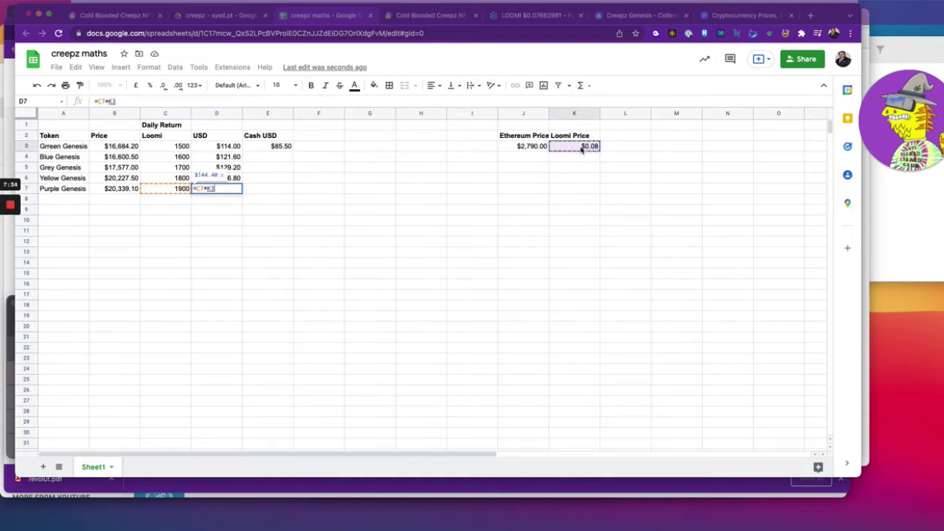
key(Return)
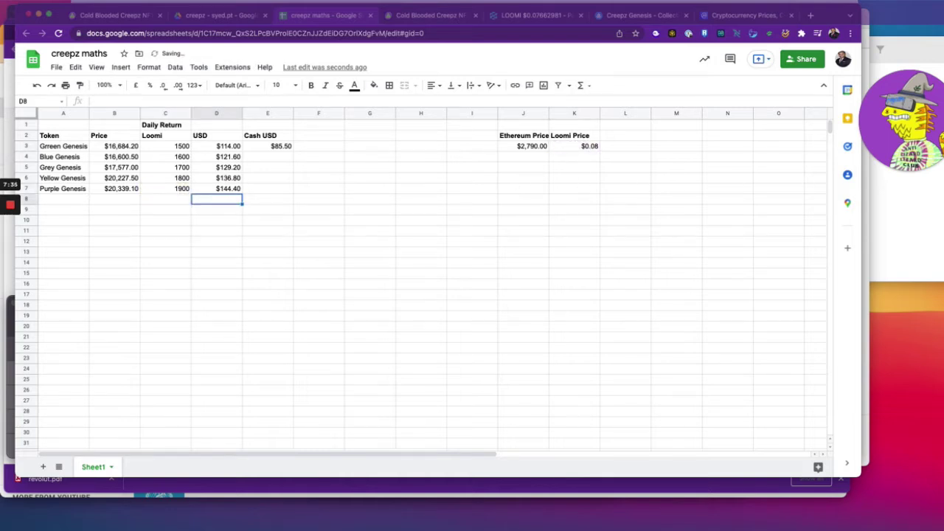
- Fill the Cash USD formula from E3 down through E7
click(281, 148)
drag(293, 151, 288, 188)
click(281, 215)
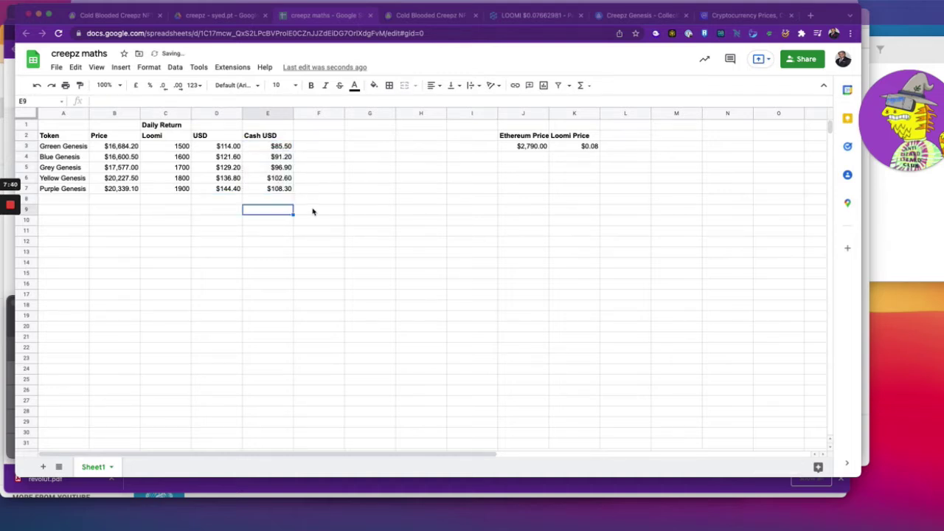
- Insert three columns before column F, between the Cash USD column and the Ethereum and Loomi price cells
click(322, 127)
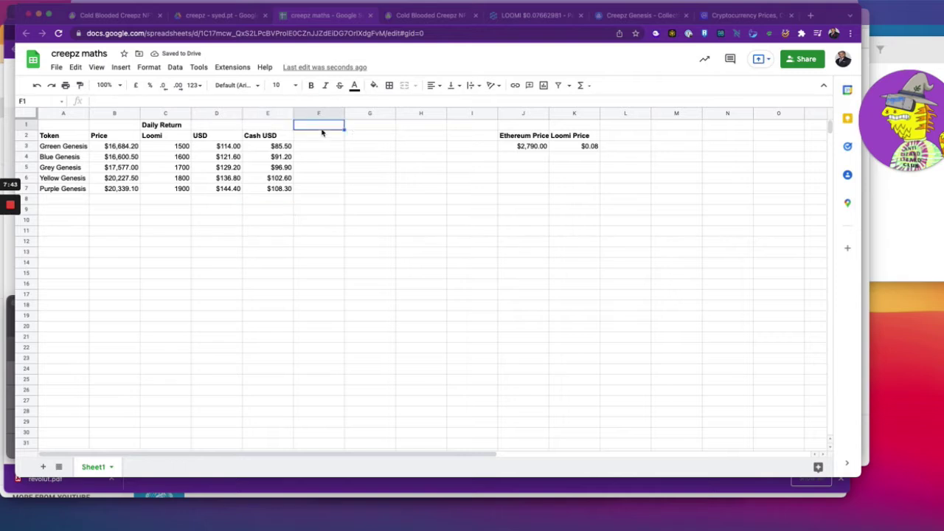
shift+click(421, 115)
right_click(414, 116)
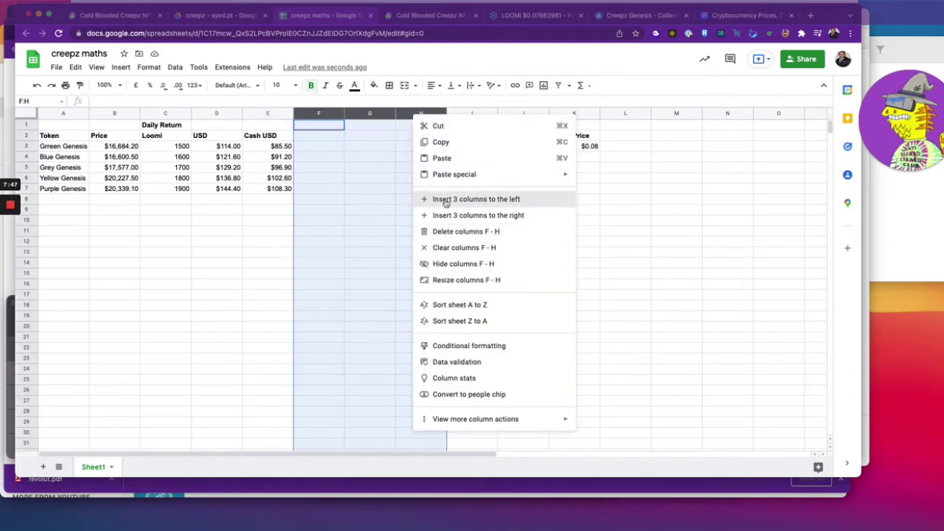
click(442, 200)
click(385, 171)
- Enter the header Weekly in cell F1
click(319, 126)
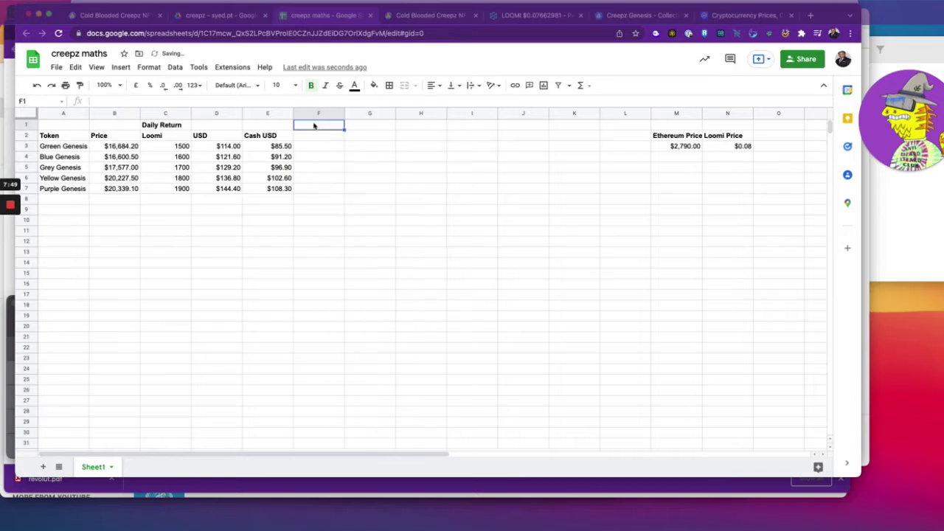
text(Weekly U)
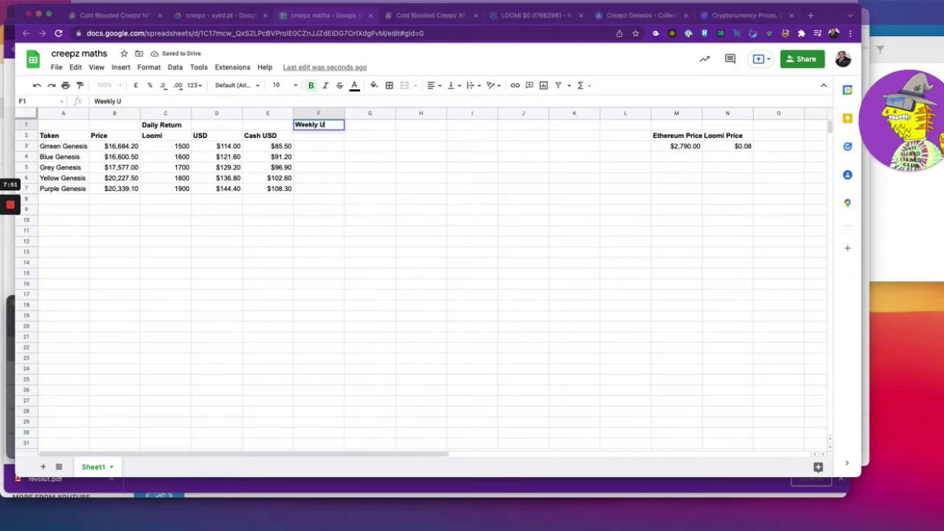
text(SD)
key(BackSpace)
key(BackSpace)
key(BackSpace)
key(BackSpace)
key(BackSpace)
key(Return)
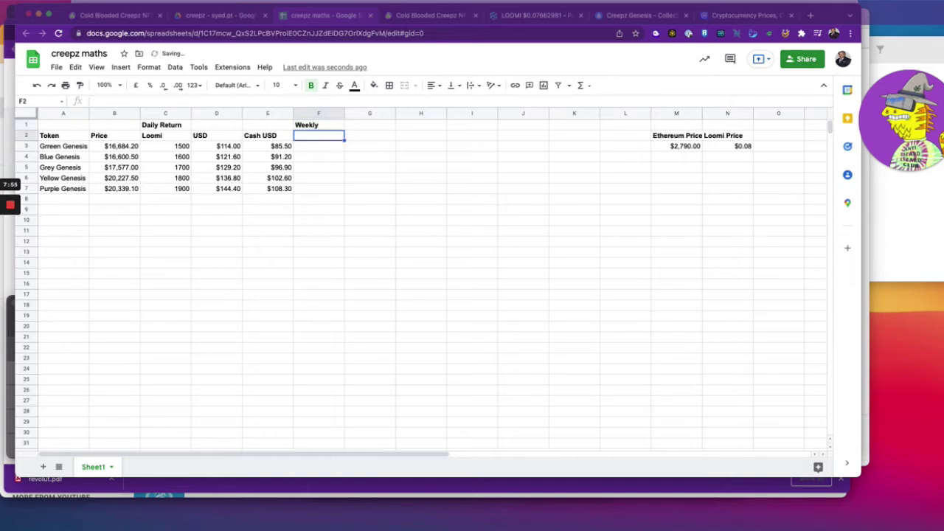
key(Down)
- Enter the headers Monthly in G1 and Yearly in H1
click(355, 128)
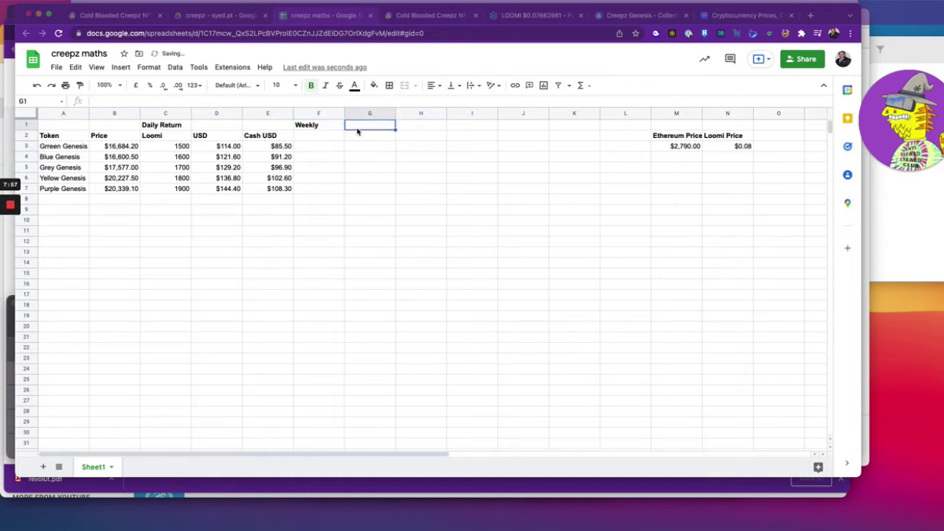
text(m)
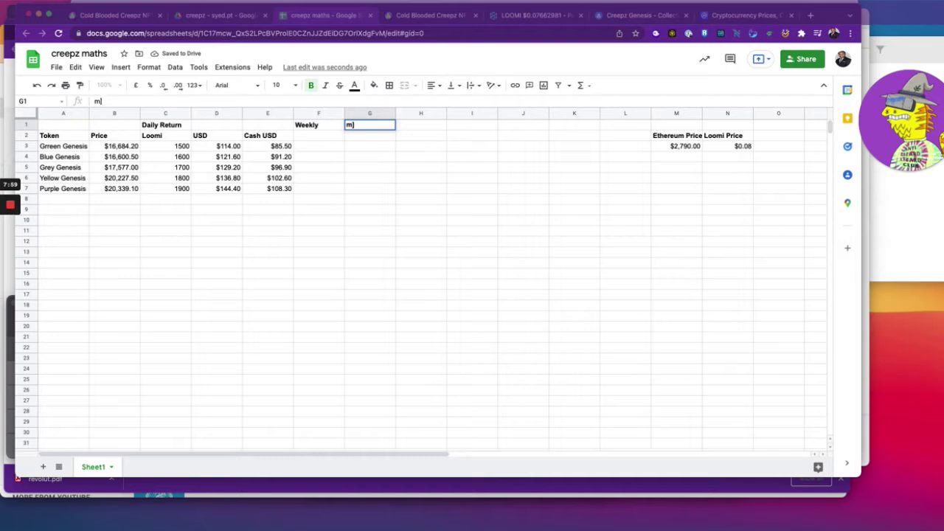
key(Return)
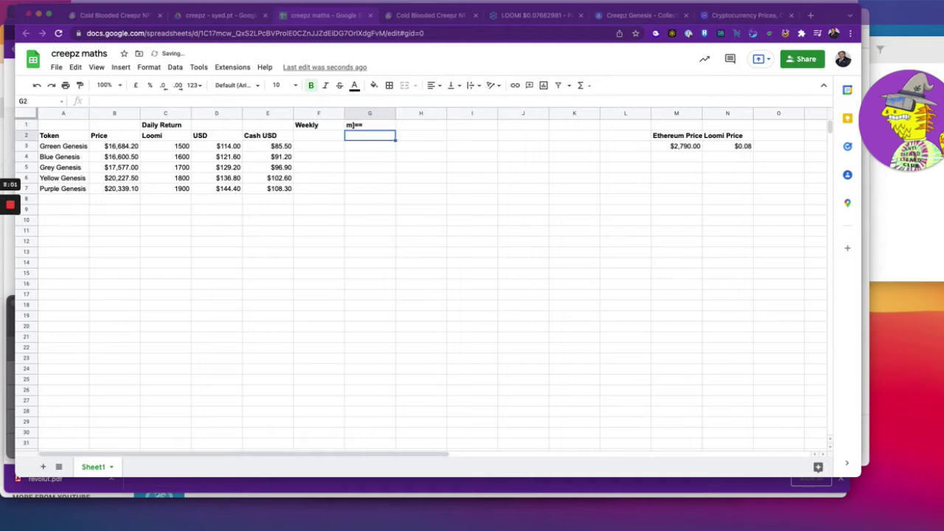
click(370, 124)
text(Monthly)
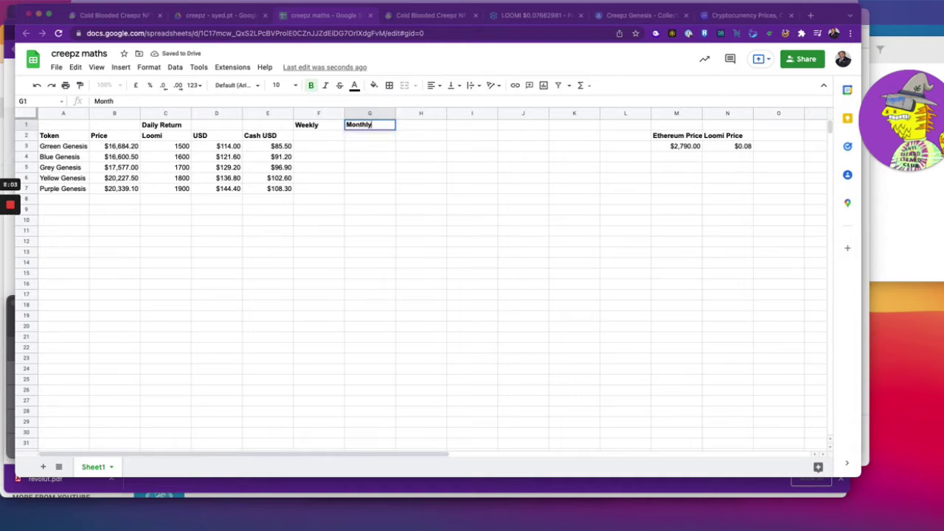
key(Tab)
text(Yearly)
key(Return)
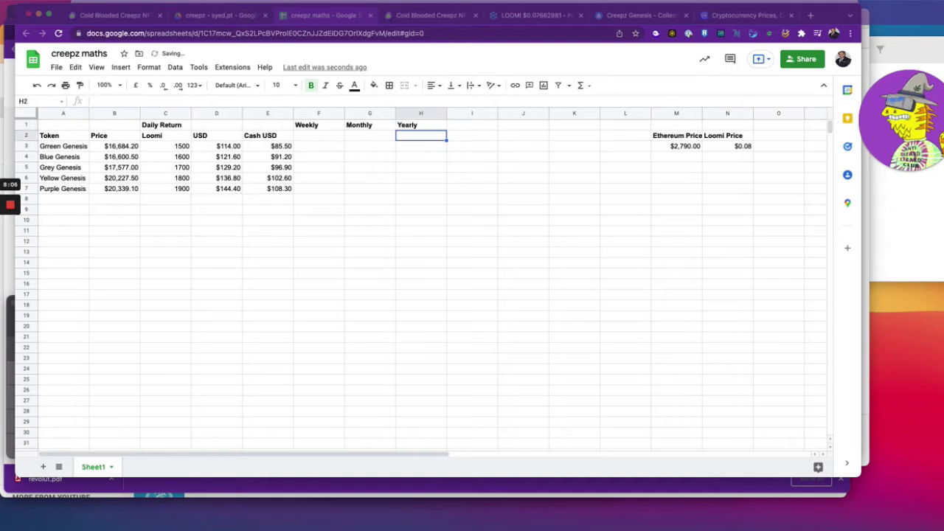
- Enter the weekly return formula =E3*7 in F3 and dismiss the auto-fill suggestion
click(316, 147)
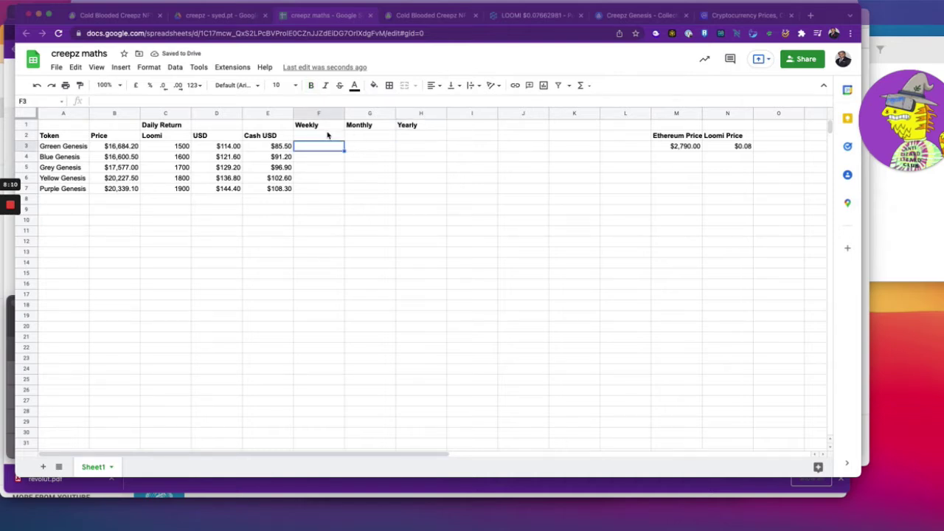
text(=)
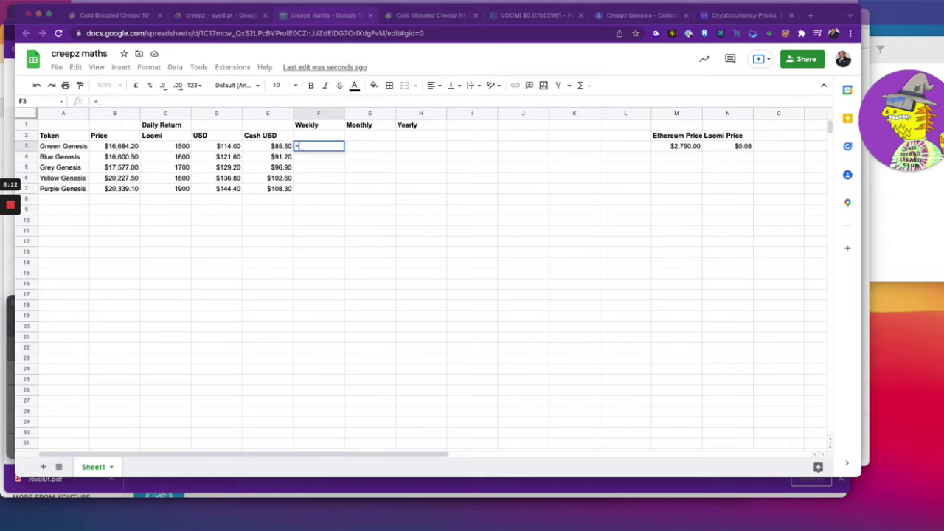
click(285, 148)
text(*7)
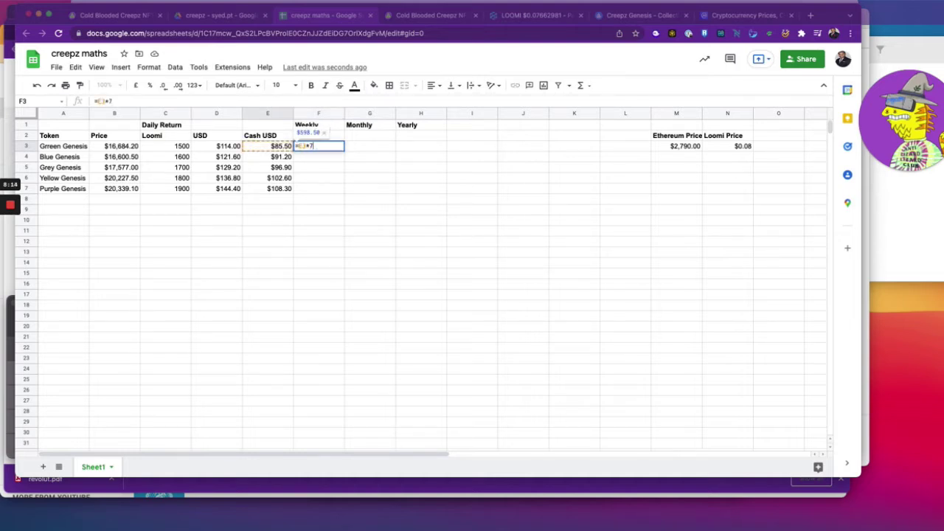
key(Return)
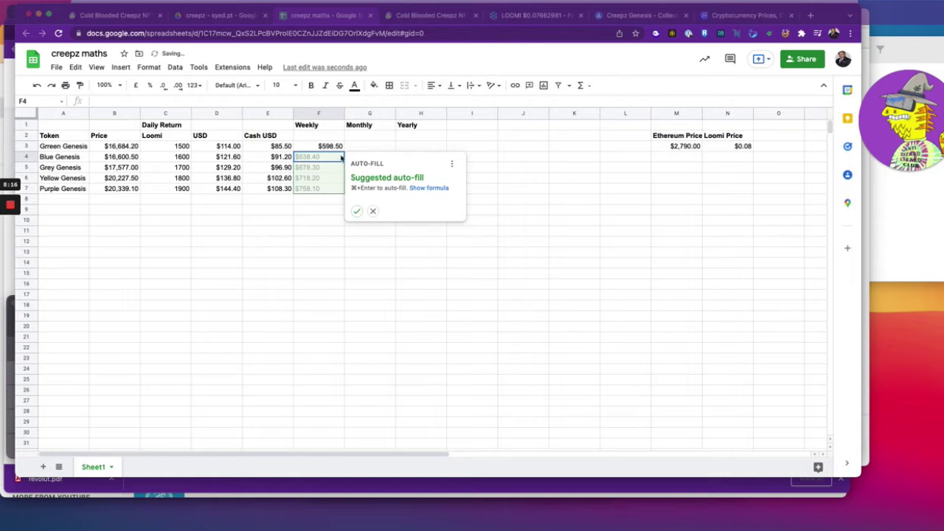
key(Escape)
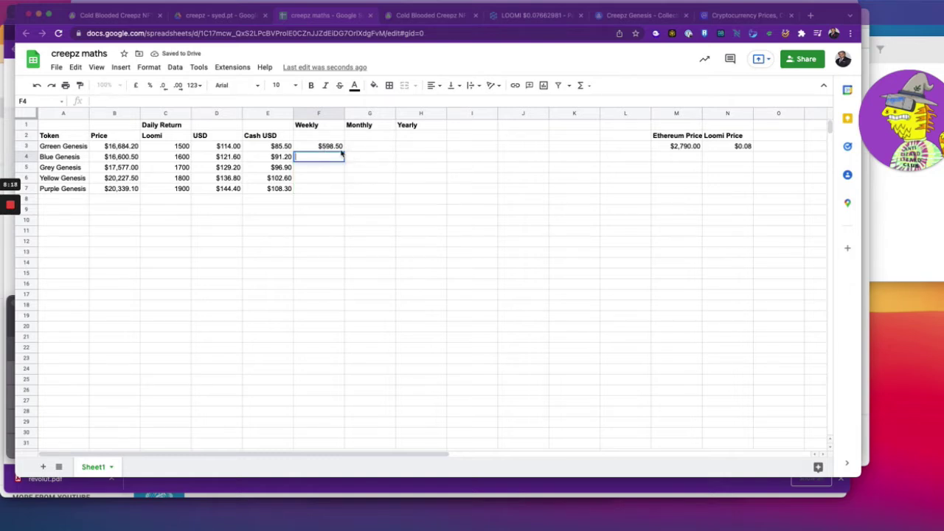
- Fill the Weekly formula from F3 down through F7
click(339, 148)
drag(344, 150, 343, 193)
click(358, 153)
- Enter the monthly return formula =F3*52/12 in G3 and fill it down through G7
click(361, 148)
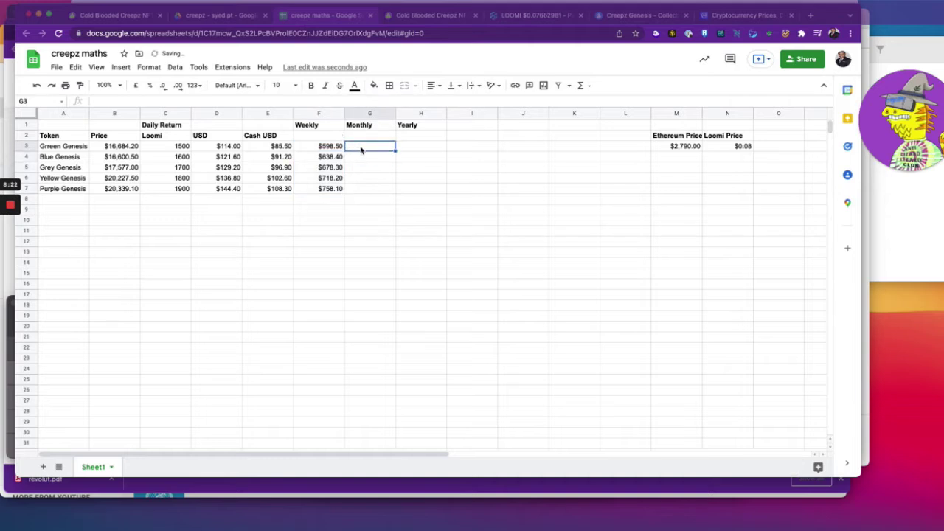
text(=)
click(332, 147)
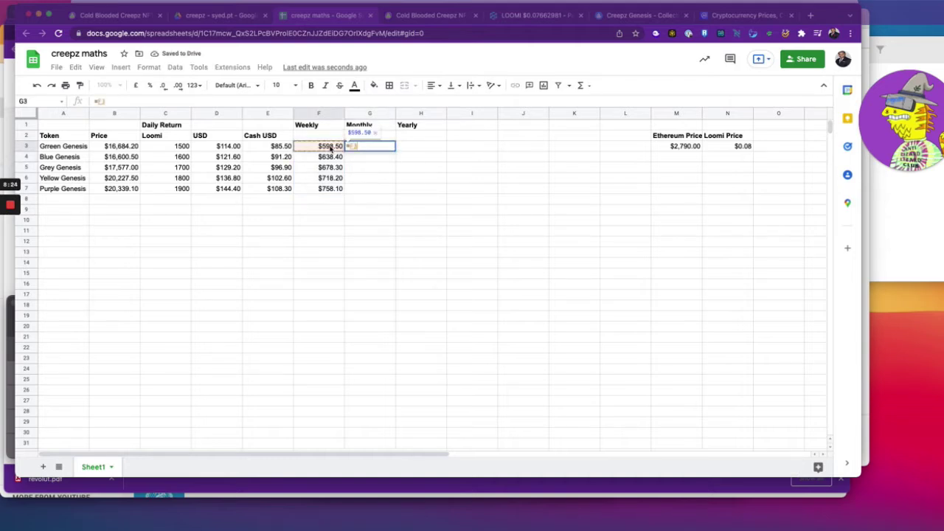
text(*52/12)
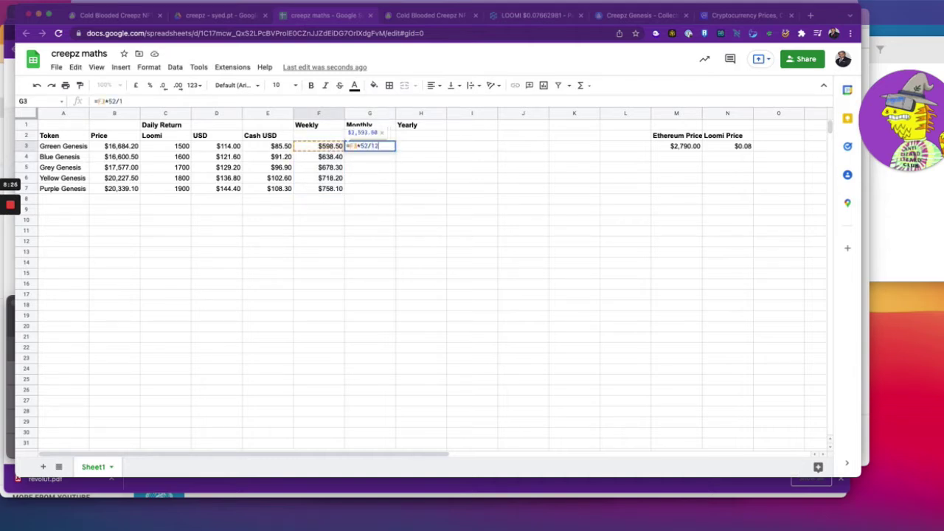
key(Return)
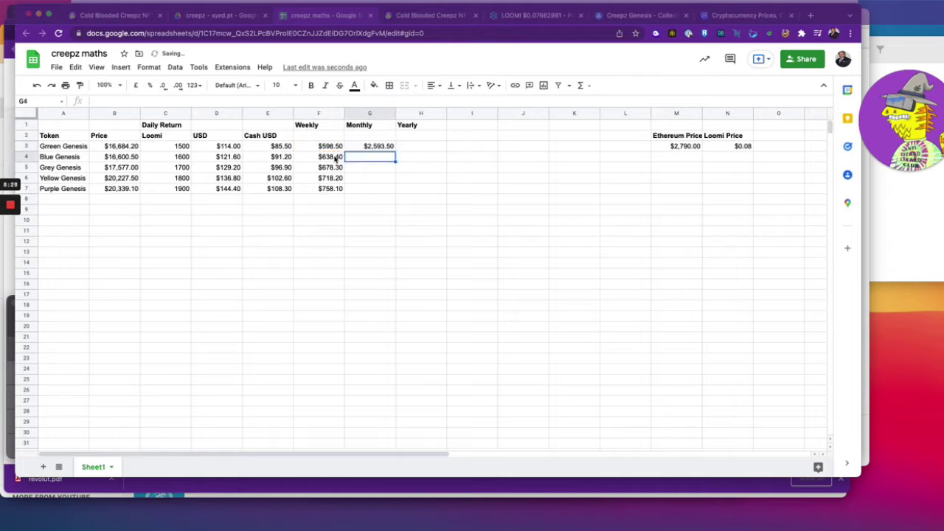
click(391, 147)
drag(395, 151, 392, 189)
- Enter the yearly return formula =G3*12 in H3 and fill it down through H7
click(415, 148)
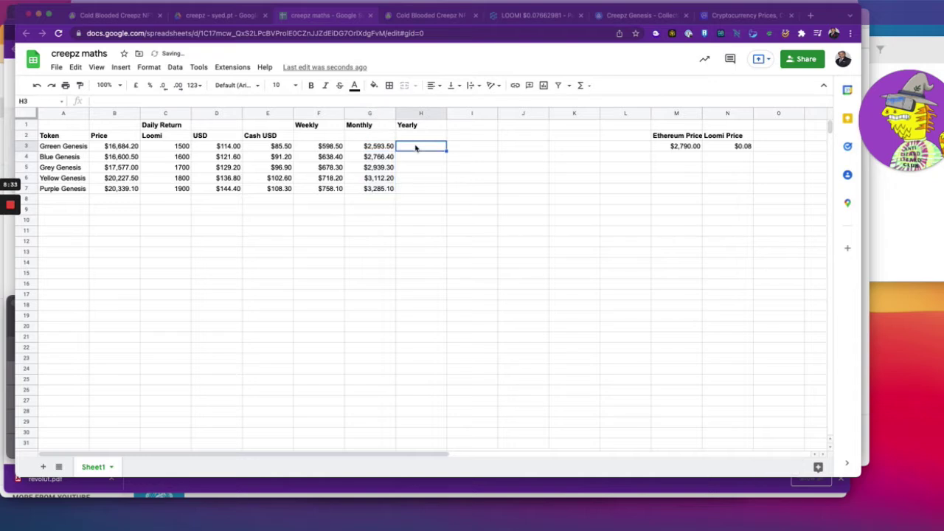
text(=)
click(382, 147)
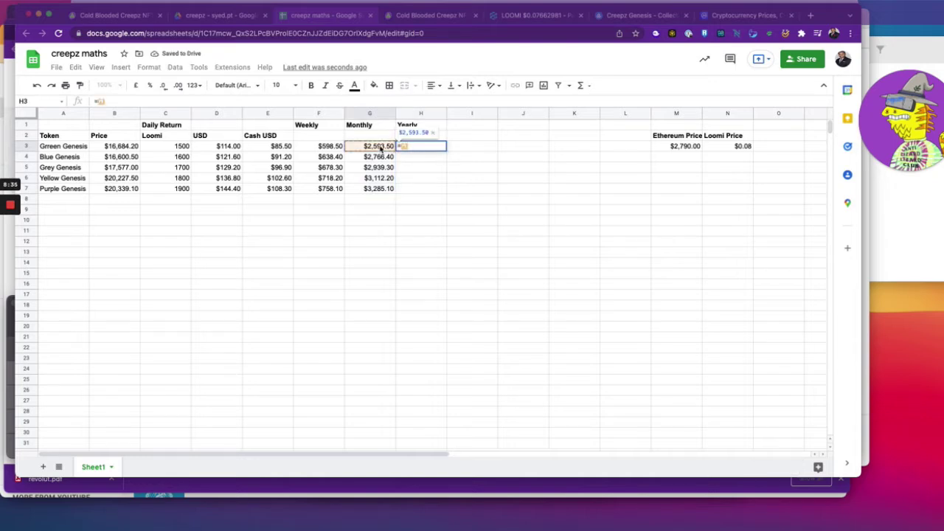
text(*12)
key(Return)
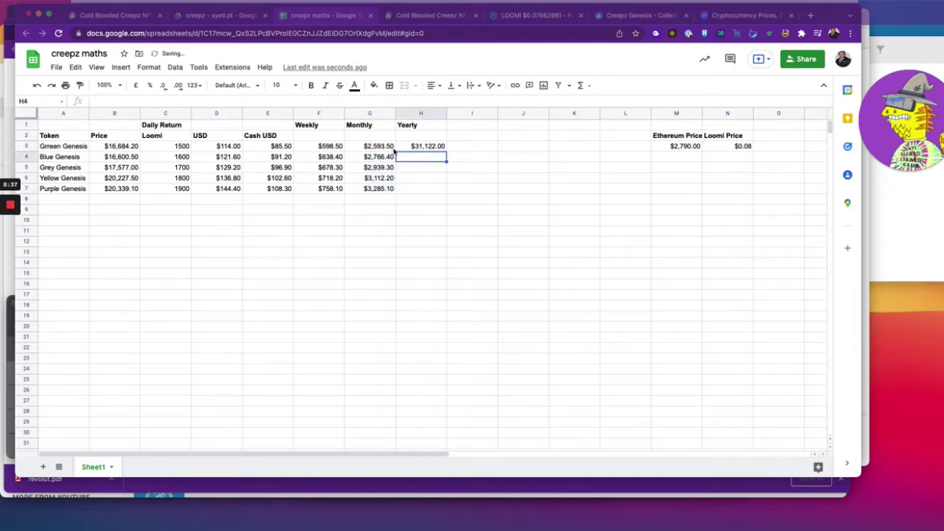
click(442, 150)
drag(446, 150, 445, 193)
click(344, 242)
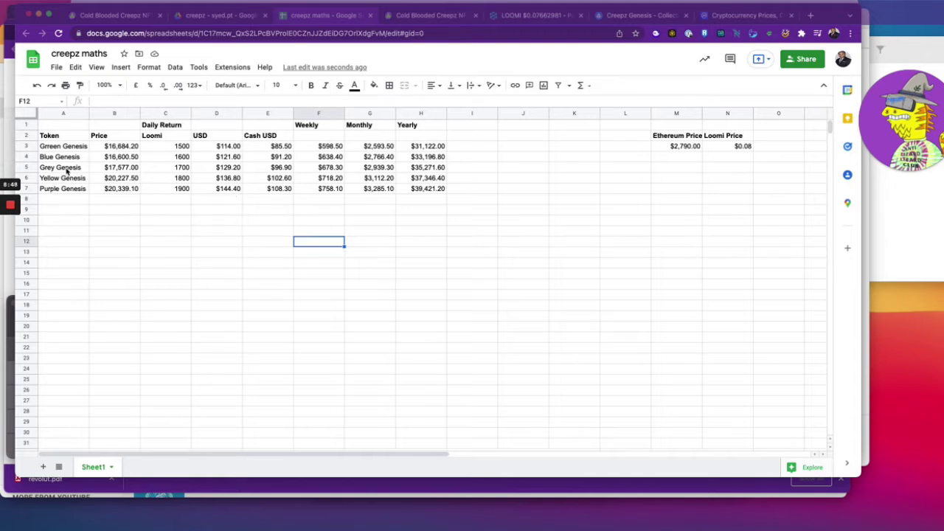
click(122, 148)
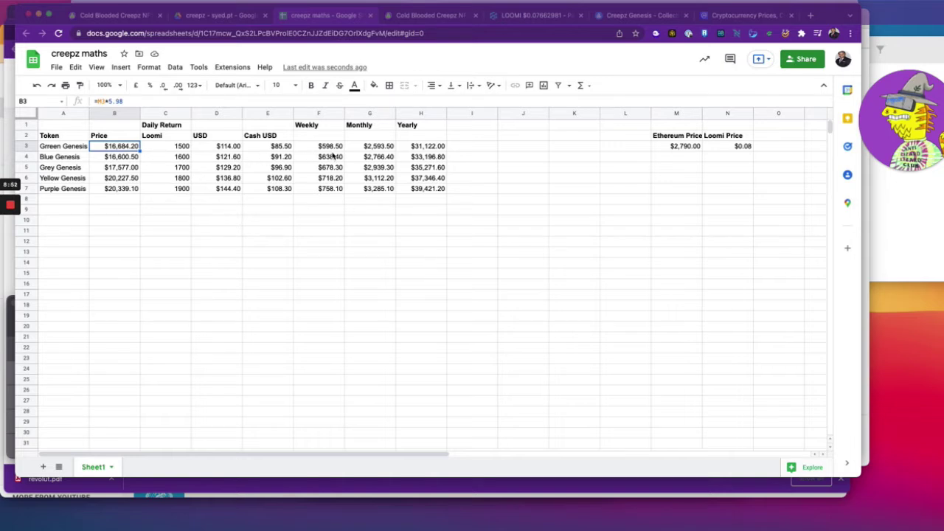
click(375, 150)
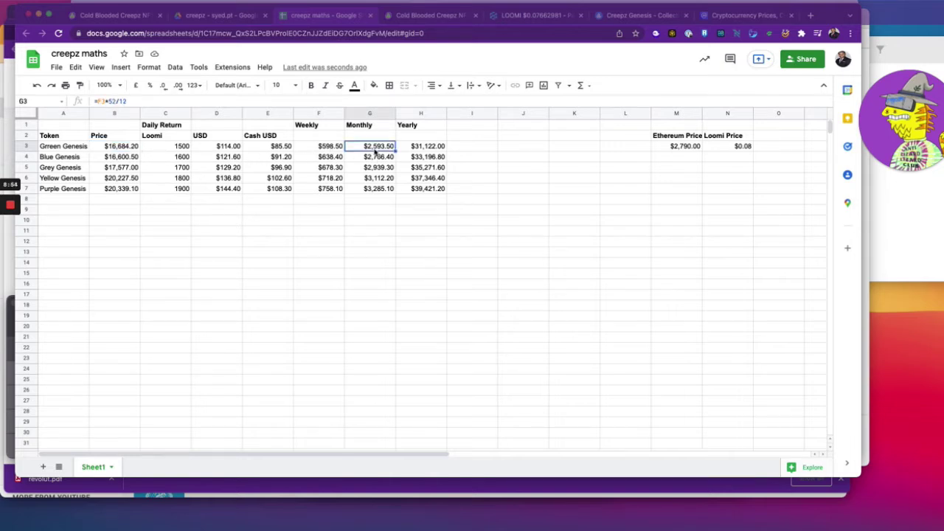
click(423, 148)
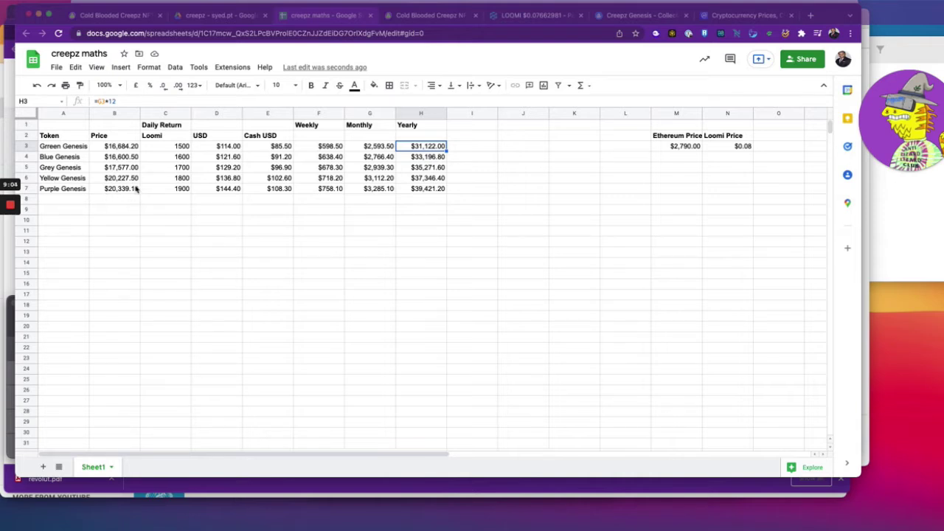
- Add Reptile Armoury as a new token in A8 and go to its Price cell
click(61, 203)
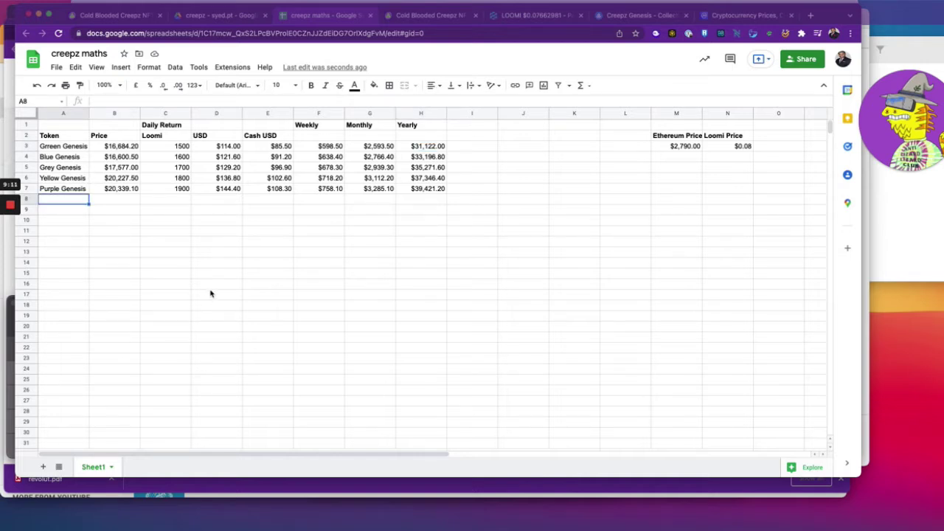
text(Repti)
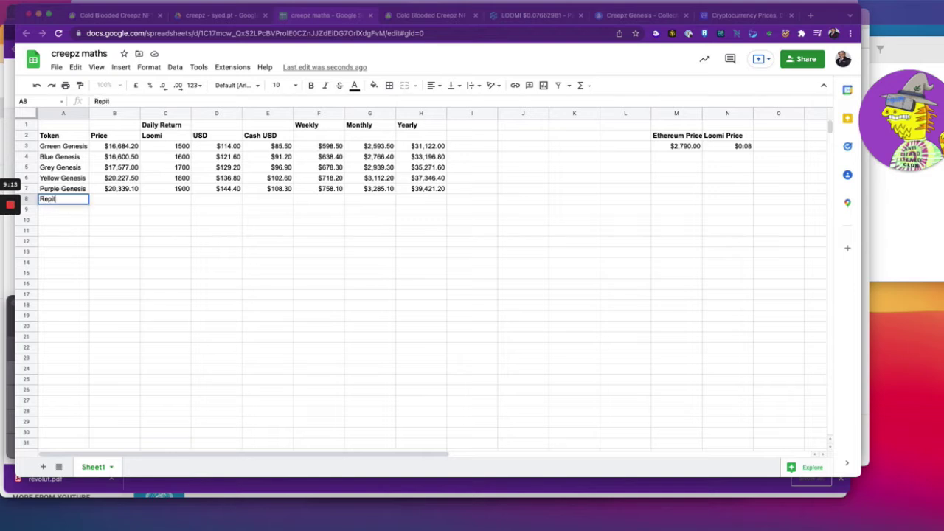
text(le Armoury)
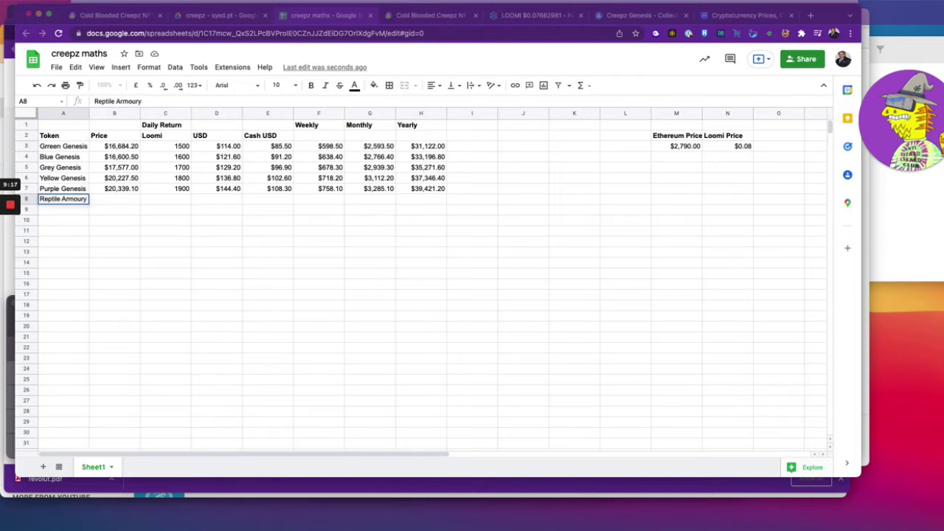
key(Return)
key(Right)
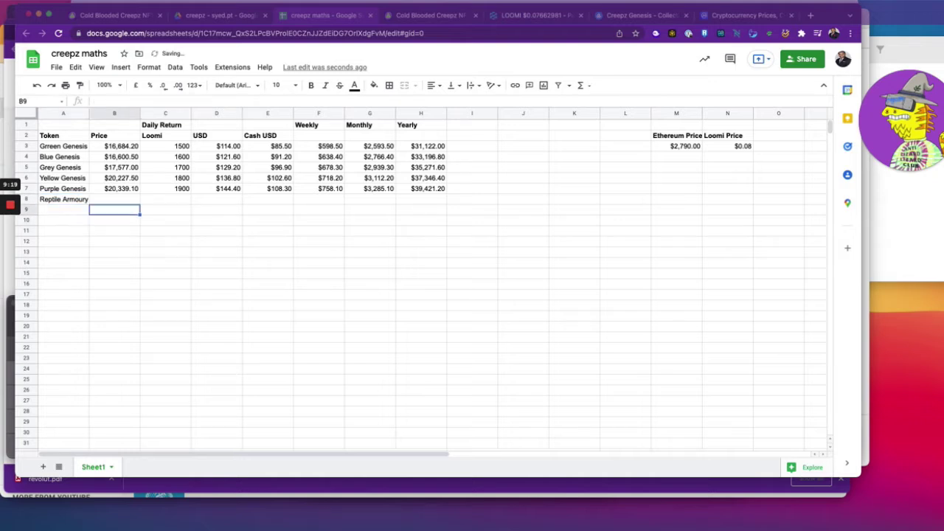
key(Right)
key(Up)
key(Left)
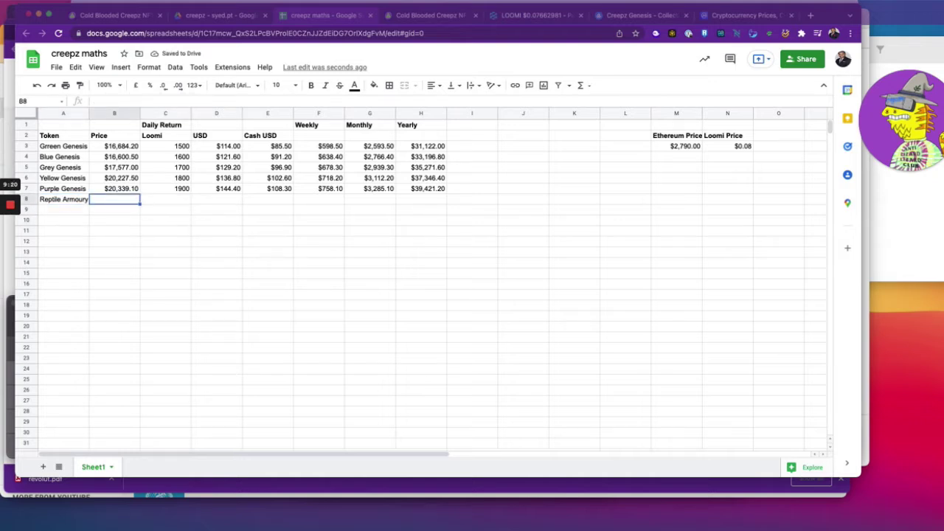
- Switch to OpenSea and search for "reptile"
click(644, 15)
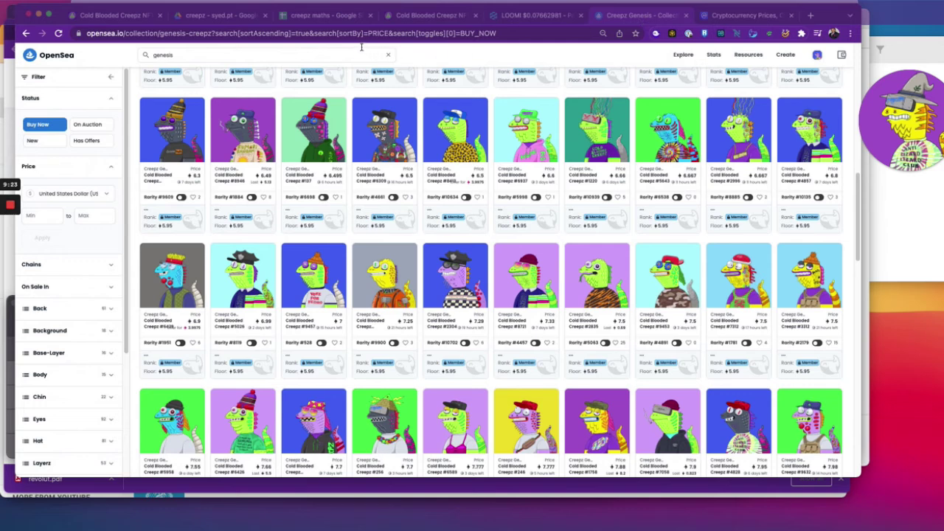
click(340, 55)
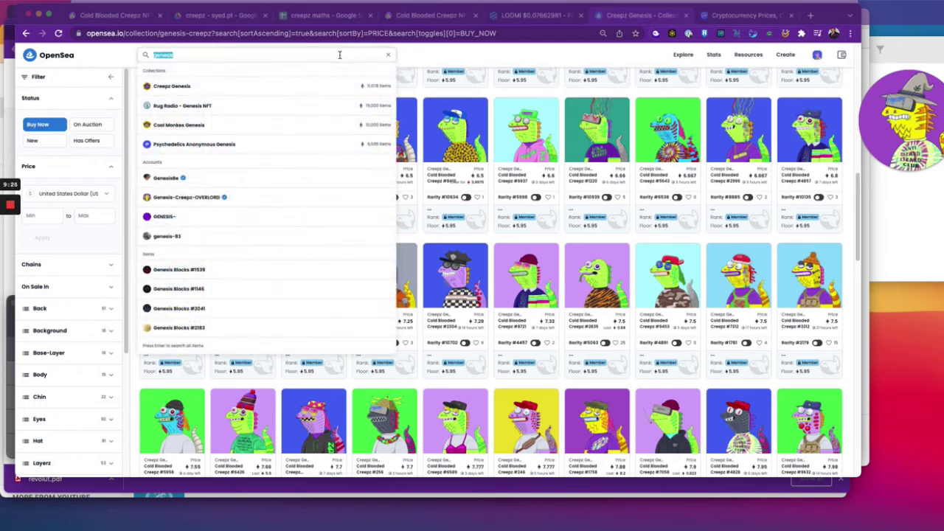
text(ar)
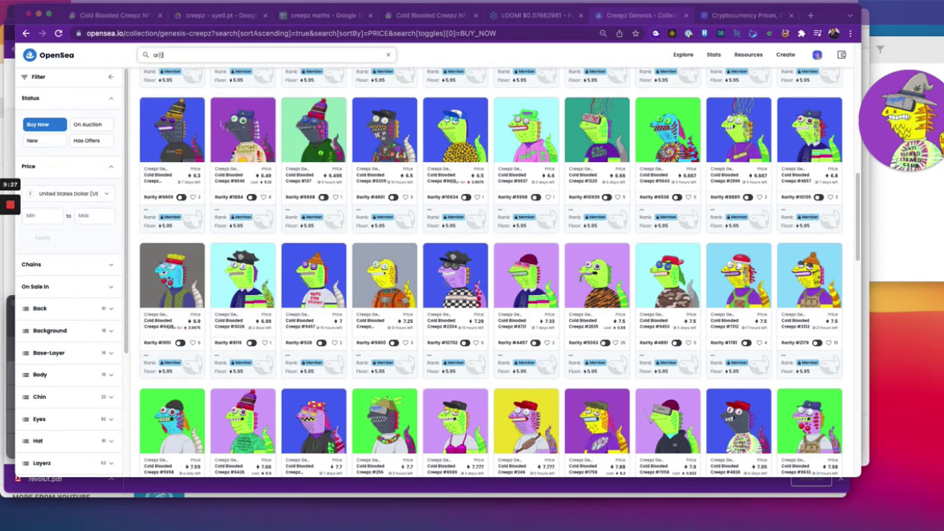
key(BackSpace)
text(ept)
key(BackSpace)
key(BackSpace)
key(BackSpace)
text(reptile)
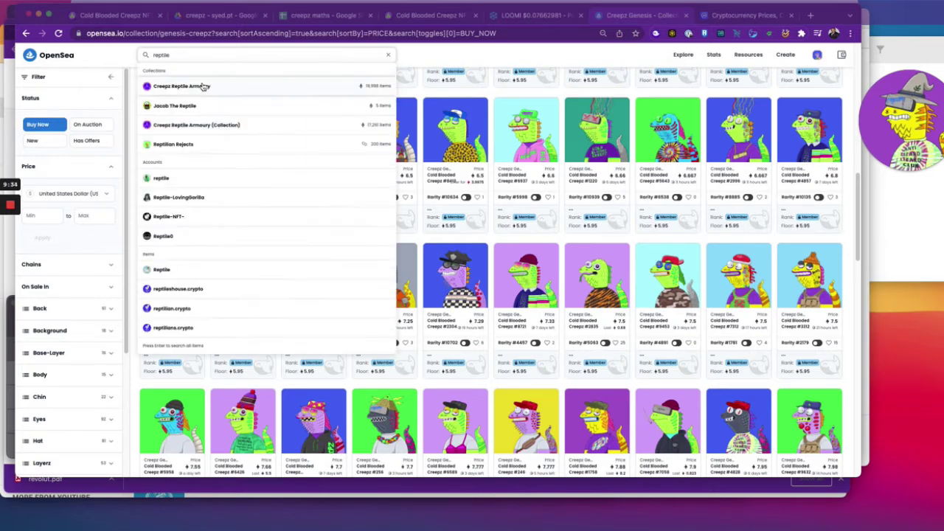
- Open the Creepz Reptile Armoury collection in a new browser tab and filter its items to Buy Now
shift+click(200, 86)
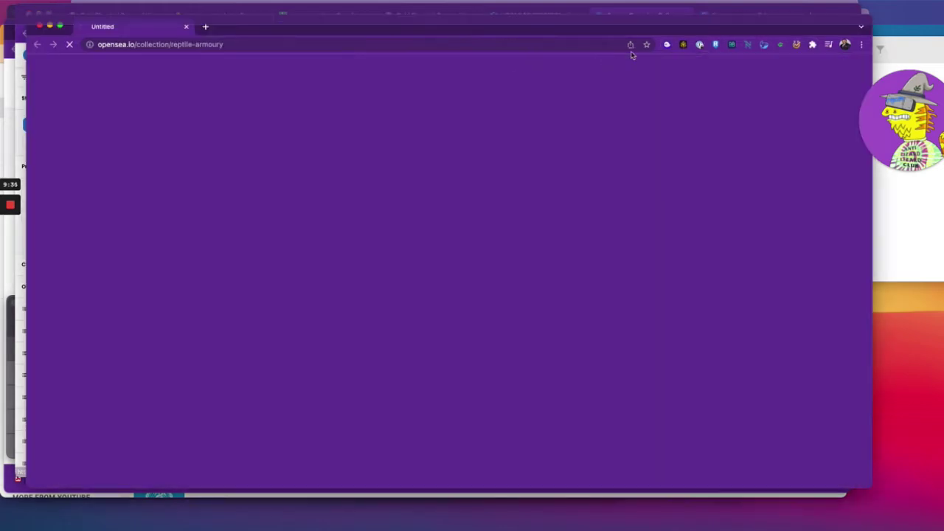
click(185, 25)
click(177, 55)
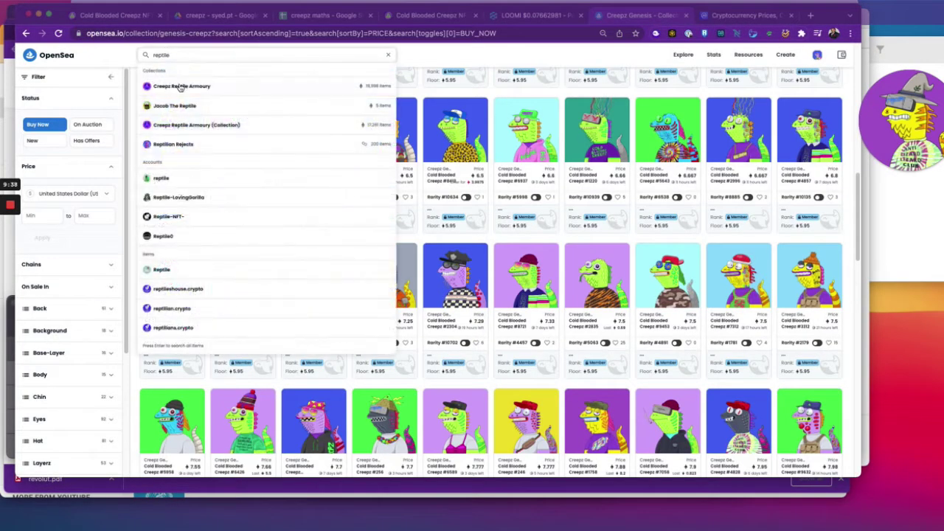
right_click(178, 85)
click(193, 89)
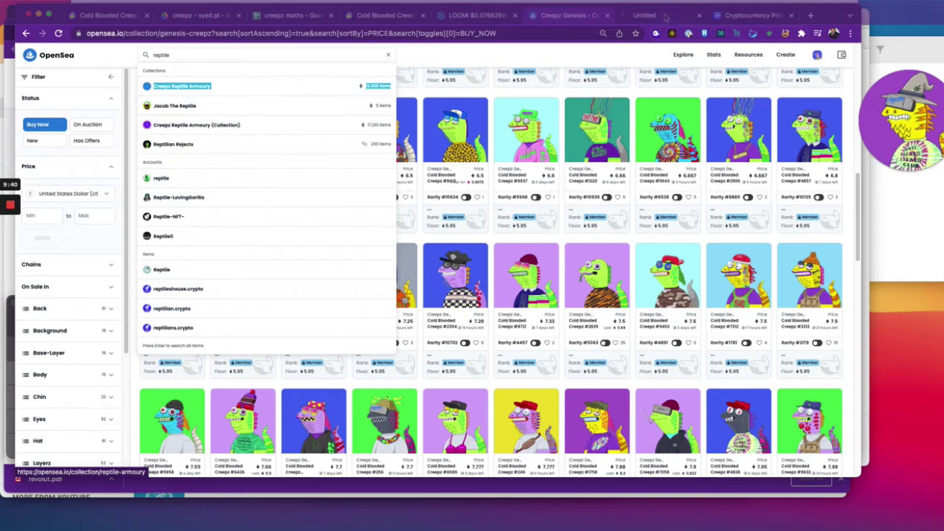
click(666, 16)
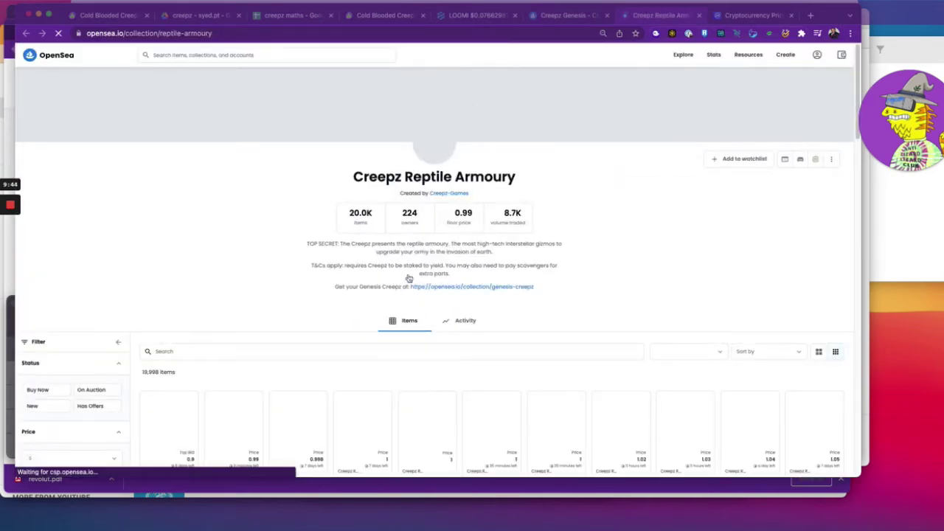
scroll(339, 268, down, 2)
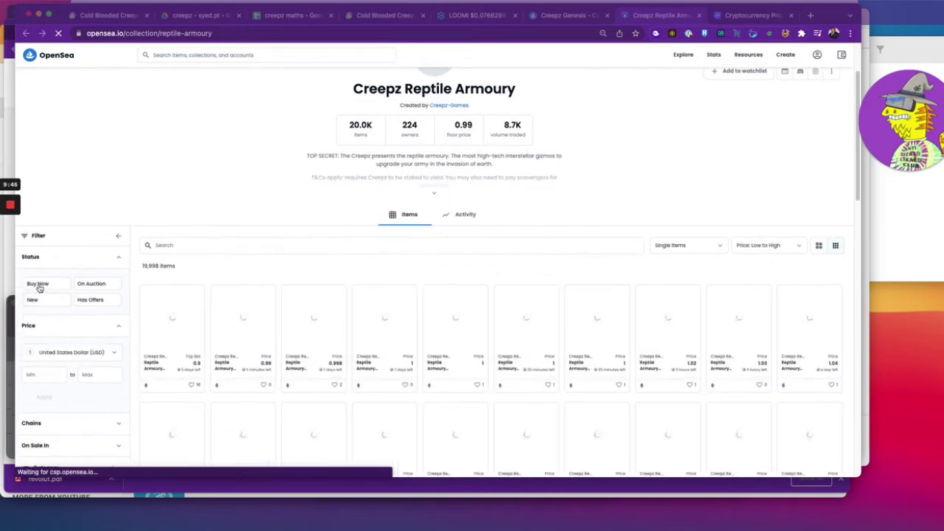
click(37, 286)
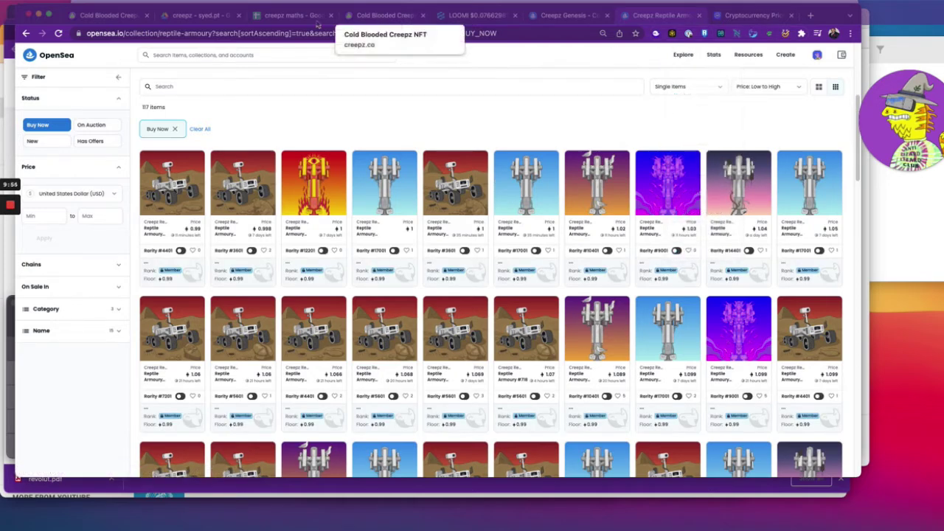
- Return to the creepz maths sheet and enter the Reptile Armoury price formula =M3*1 in B8
click(279, 17)
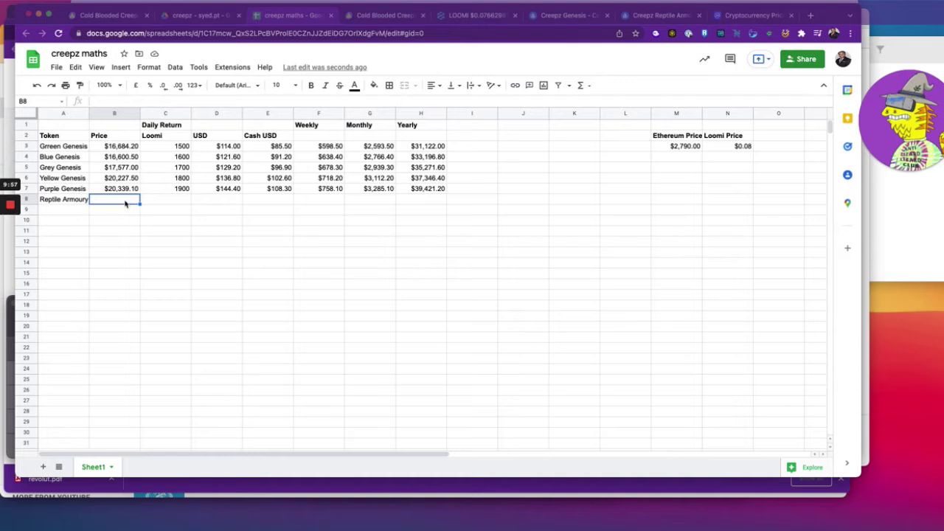
text(=)
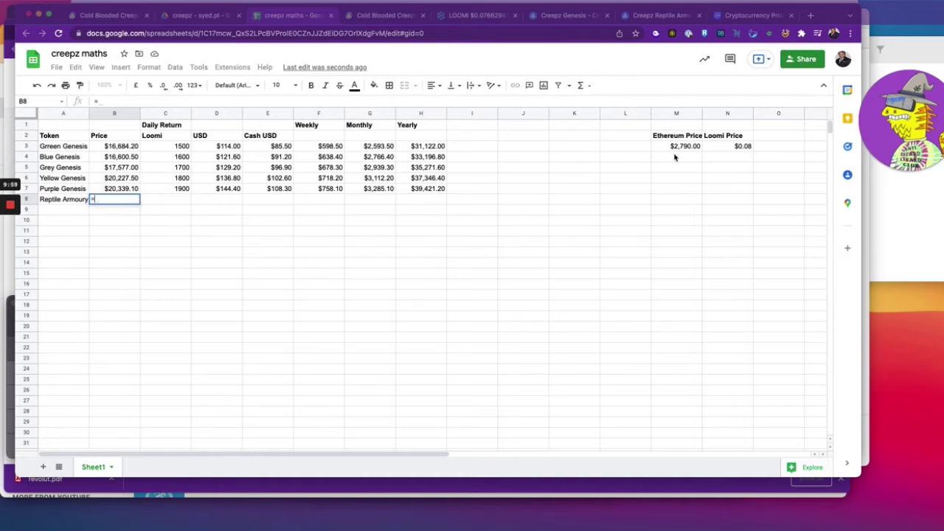
click(683, 149)
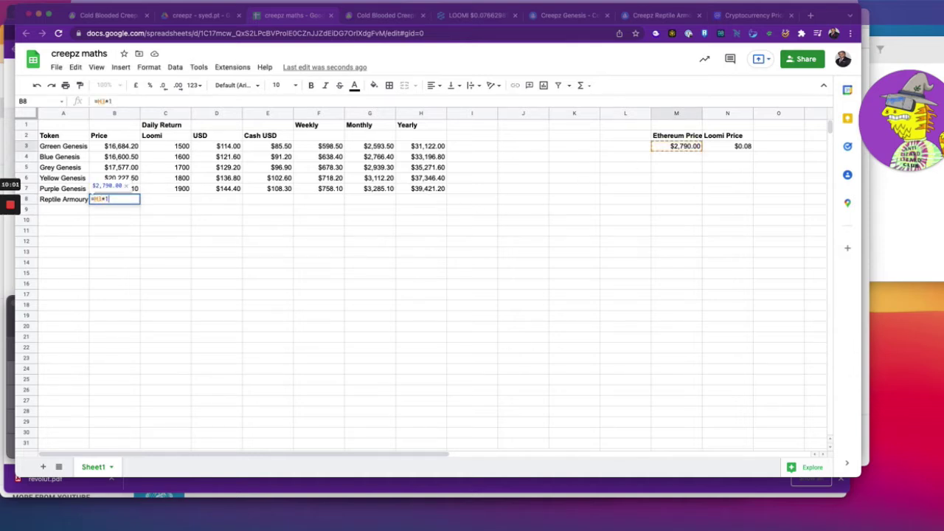
key(Return)
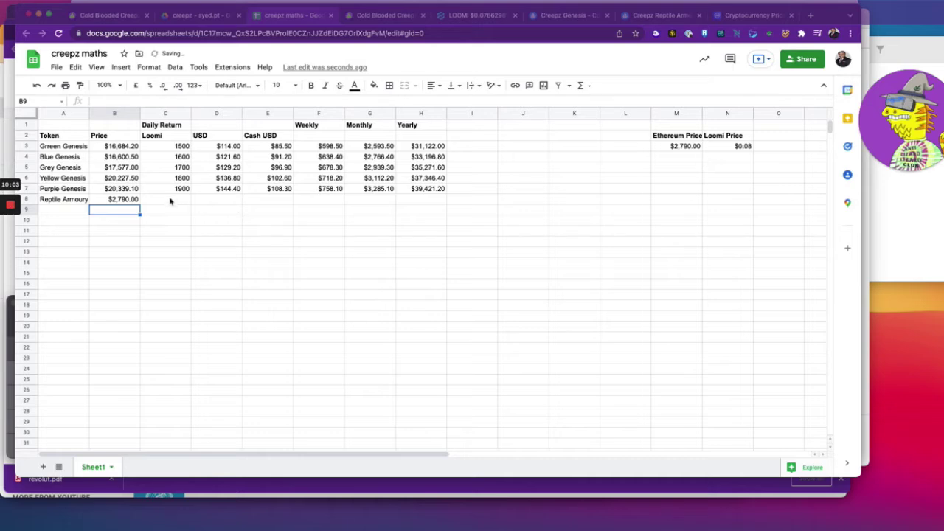
- Look up the Reptile Armoury daily yield in the How to Play guide on creepz.co, and close the guide
click(170, 201)
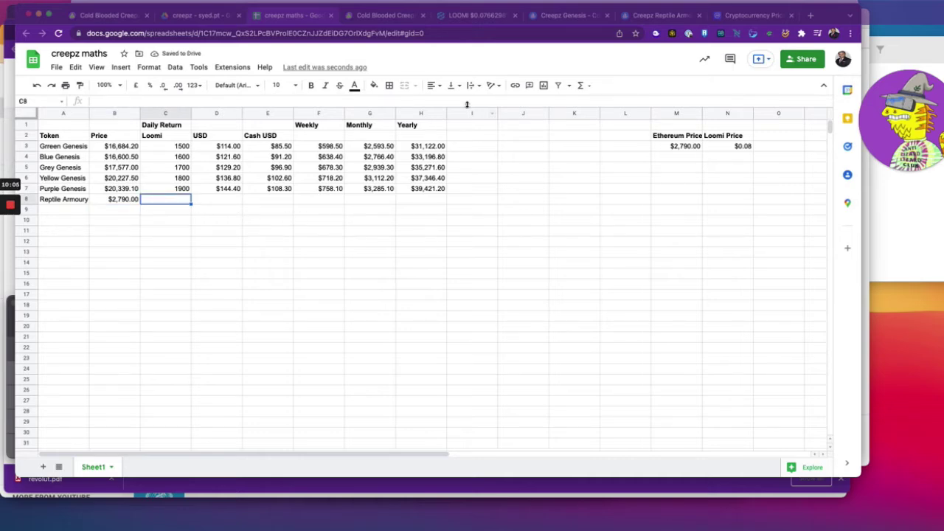
click(387, 15)
click(375, 64)
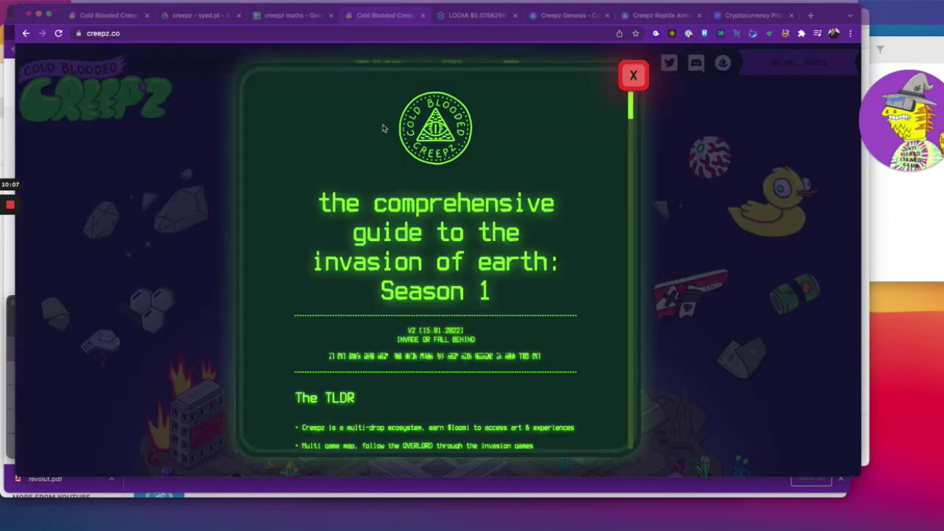
scroll(393, 341, down, 15)
scroll(393, 342, down, 8)
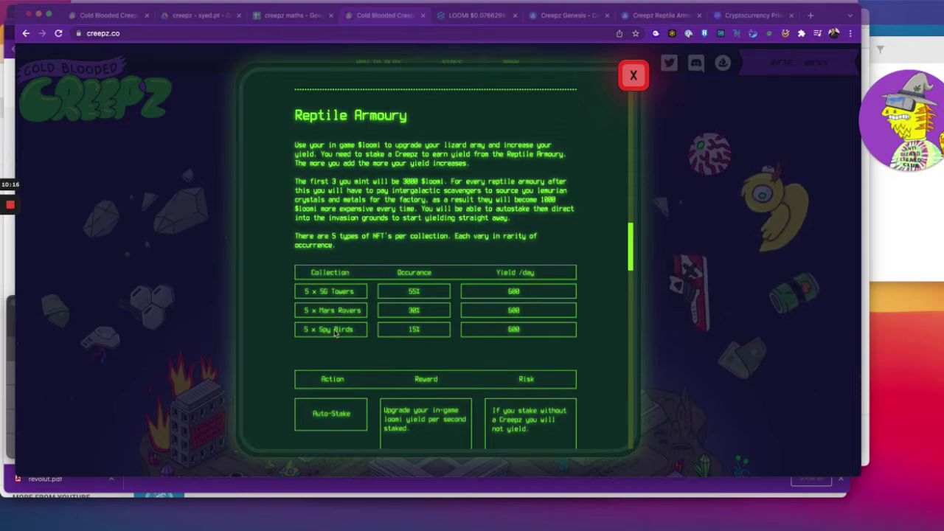
scroll(382, 371, down, 1)
scroll(382, 371, down, 1)
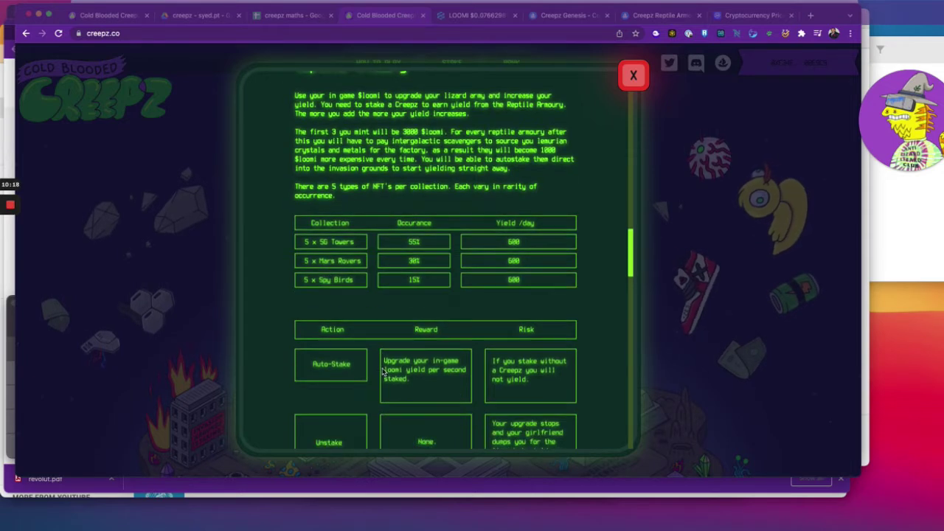
click(632, 77)
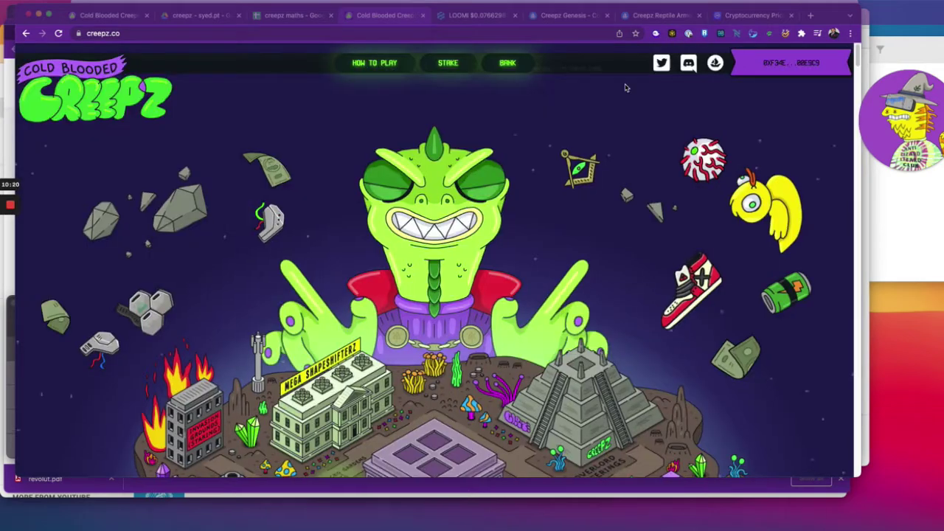
- Back in the creepz maths sheet, enter 600 as the Reptile Armoury daily Loomi return in C8
click(289, 14)
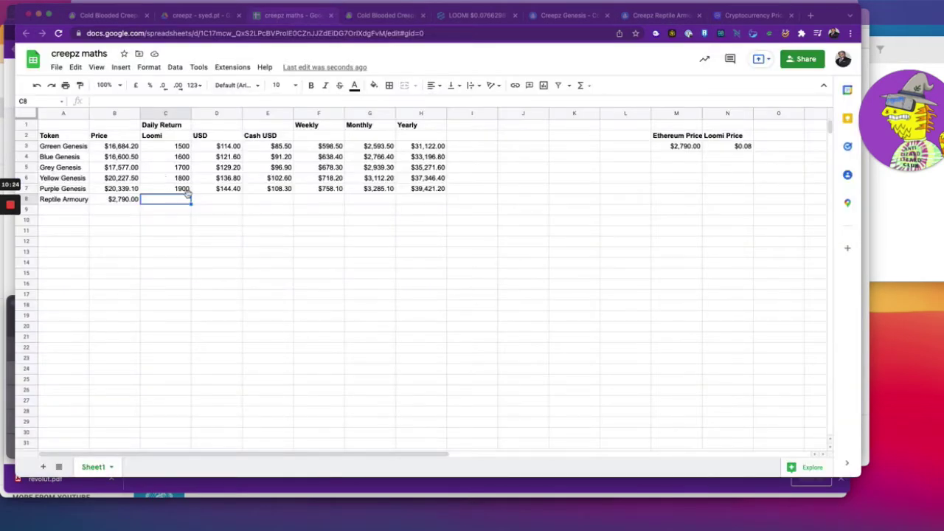
text(600)
key(Tab)
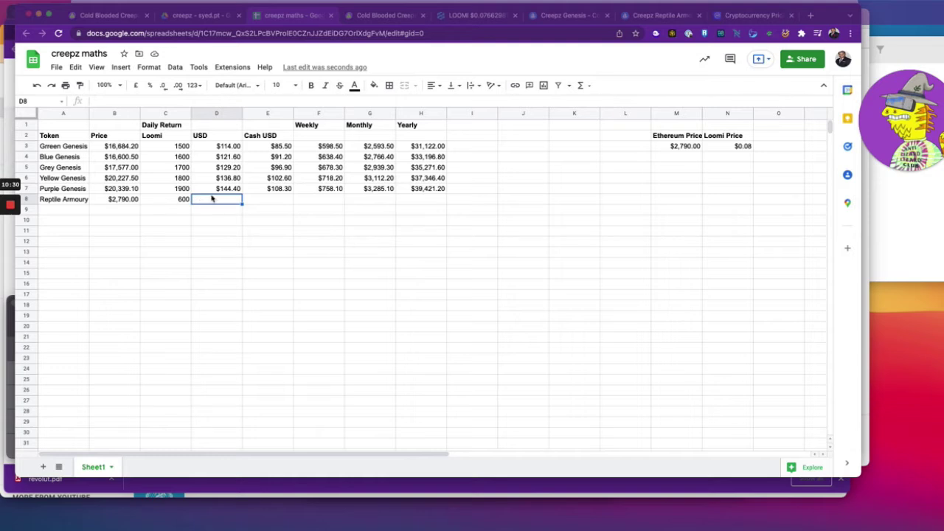
- Enter the formula =C8*N3 in D8 for the Reptile Armoury daily return in USD
text(=)
click(168, 201)
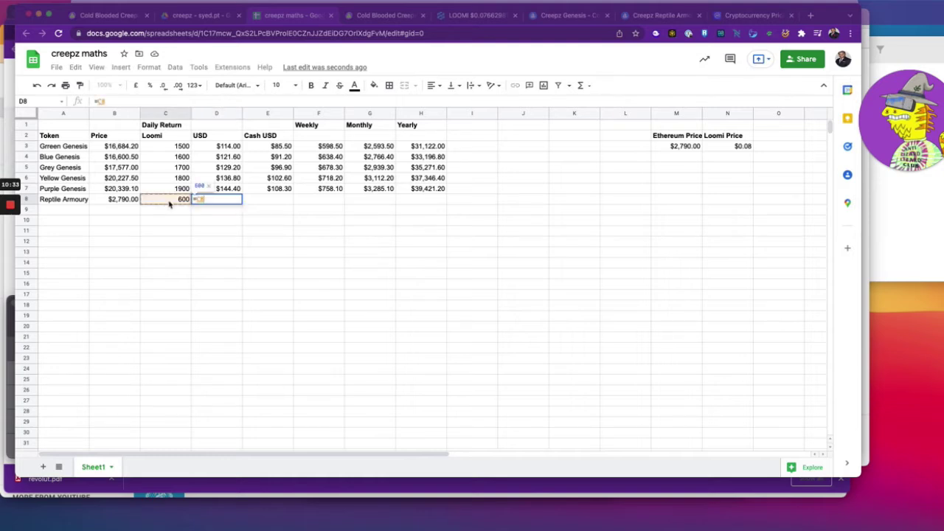
text(*)
click(728, 147)
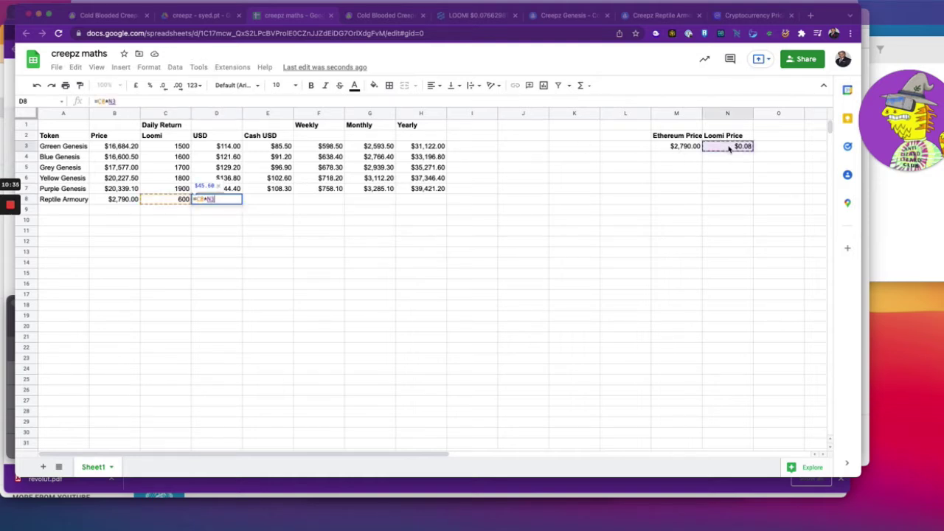
key(Return)
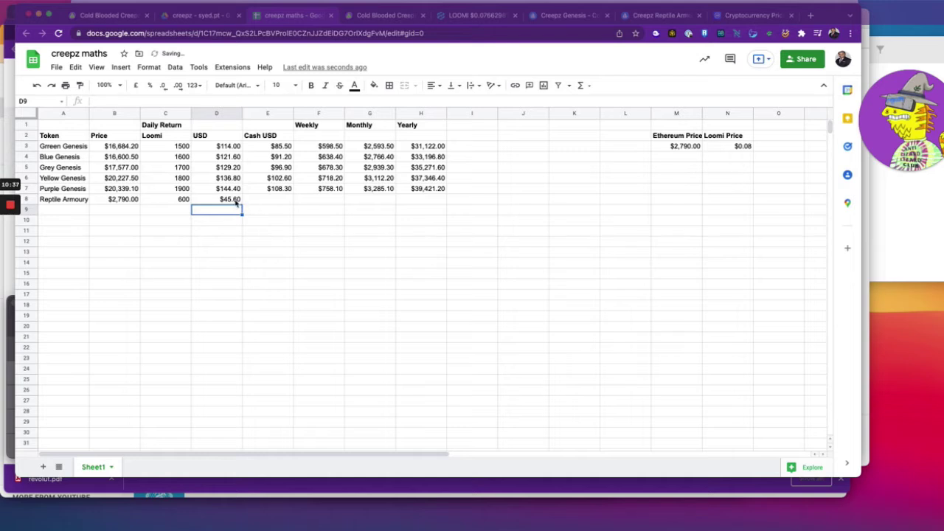
- Copy the Purple Genesis cash, weekly, monthly and yearly return formulas in E7:H7 down to the Reptile Armoury row
click(235, 201)
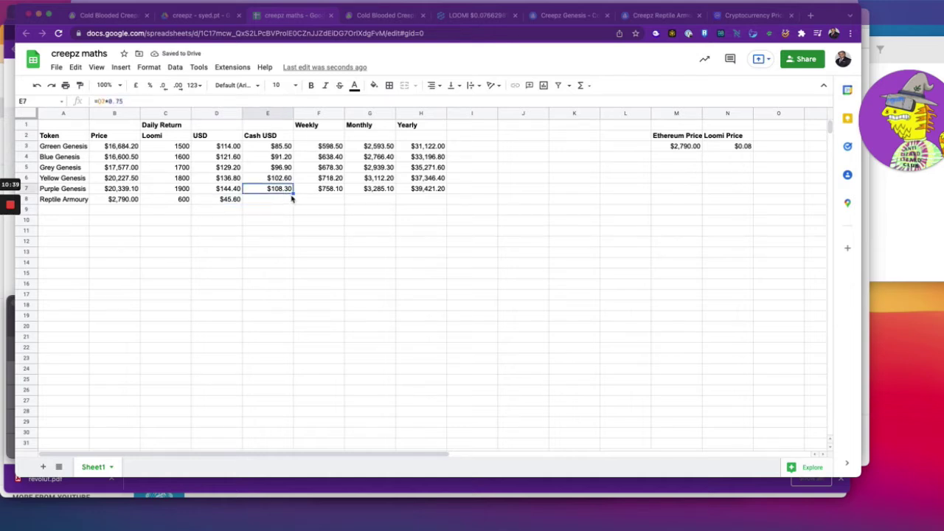
drag(293, 193, 293, 205)
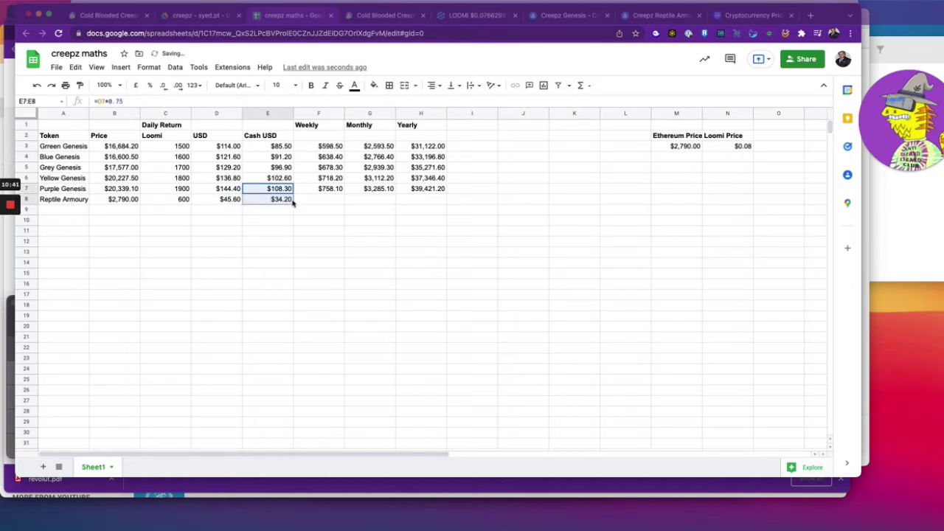
click(322, 205)
click(332, 191)
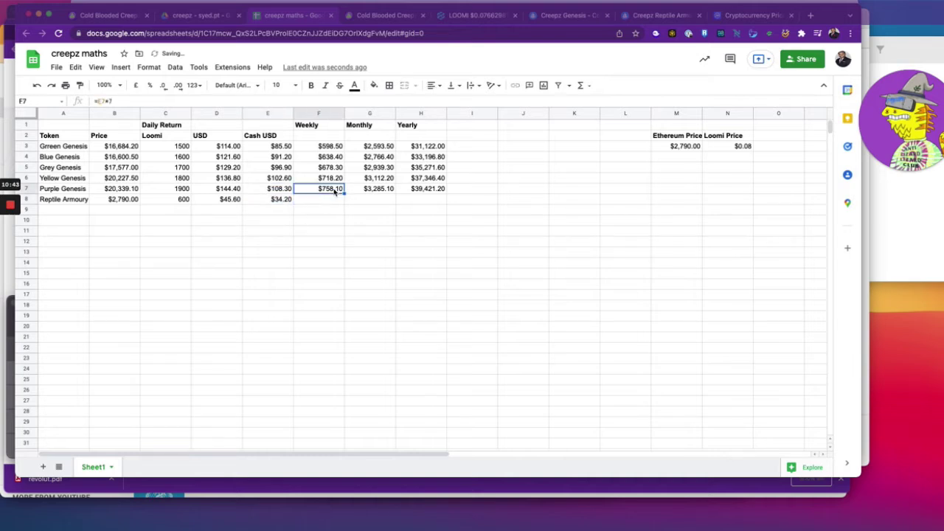
shift+click(422, 190)
drag(446, 194, 446, 205)
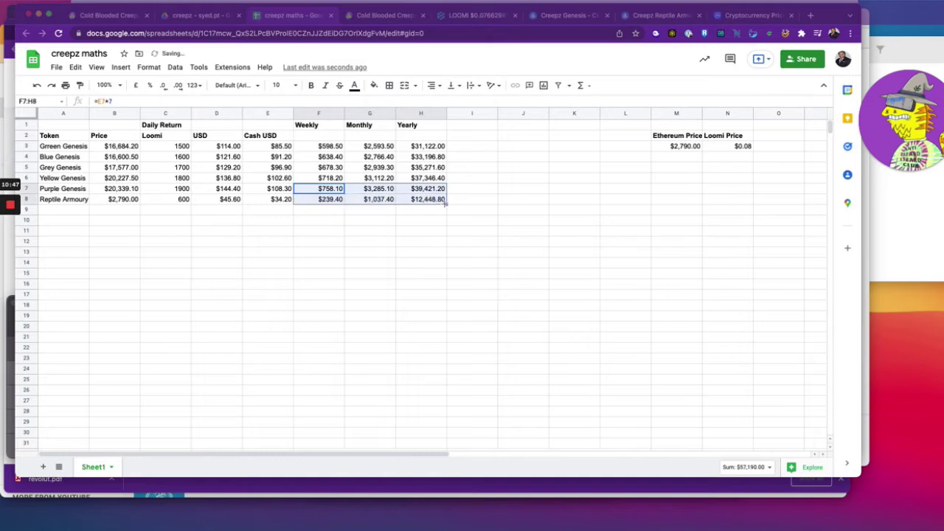
click(313, 237)
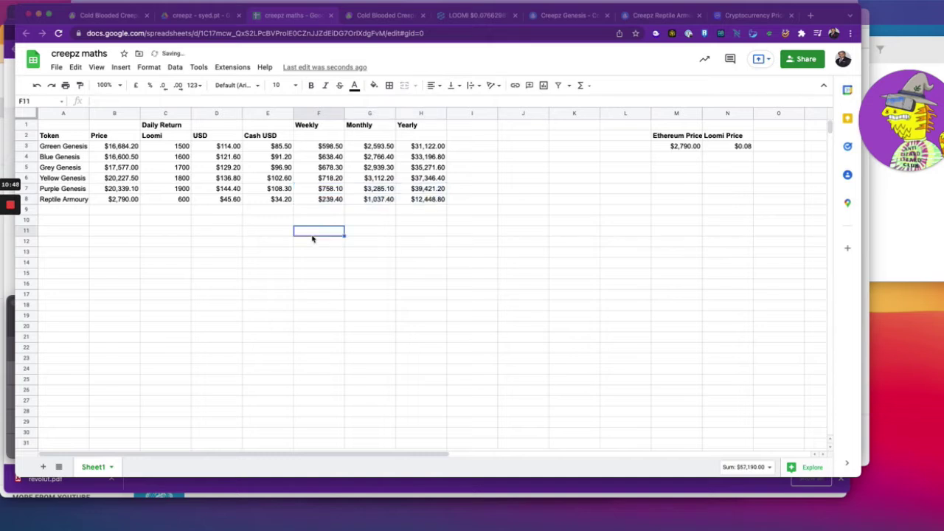
- Add the column heading Annual APR in I1
click(120, 201)
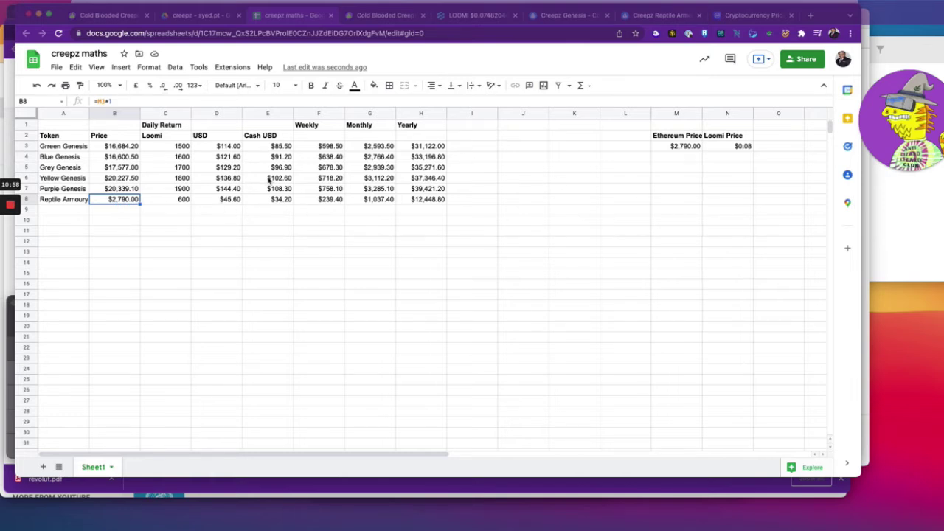
click(467, 127)
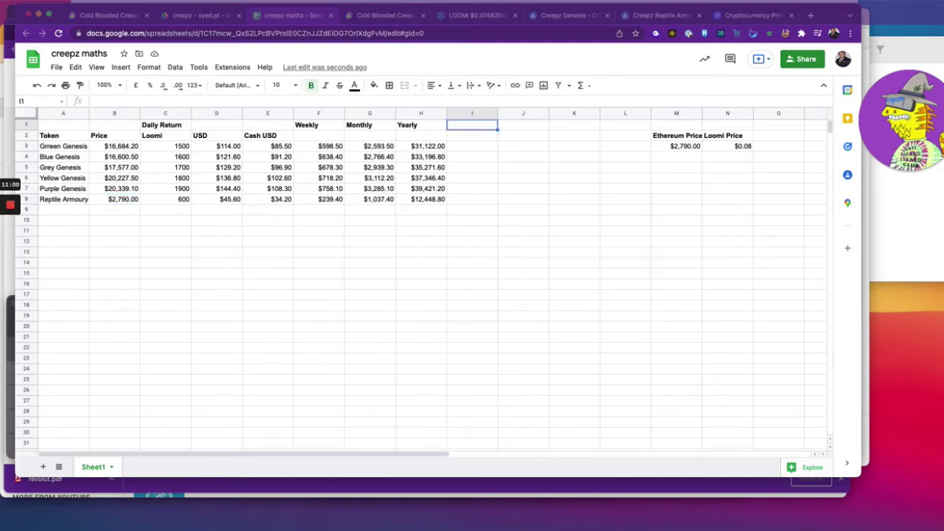
text(Annual A)
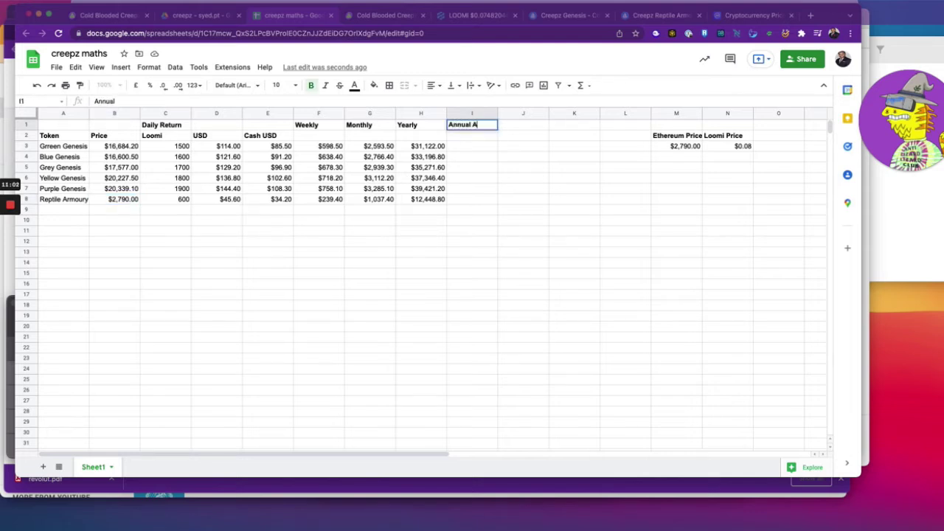
text(PR)
key(Return)
- Enter the formula =H3/B3 in I3 for the first Genesis type's annual APR
click(475, 152)
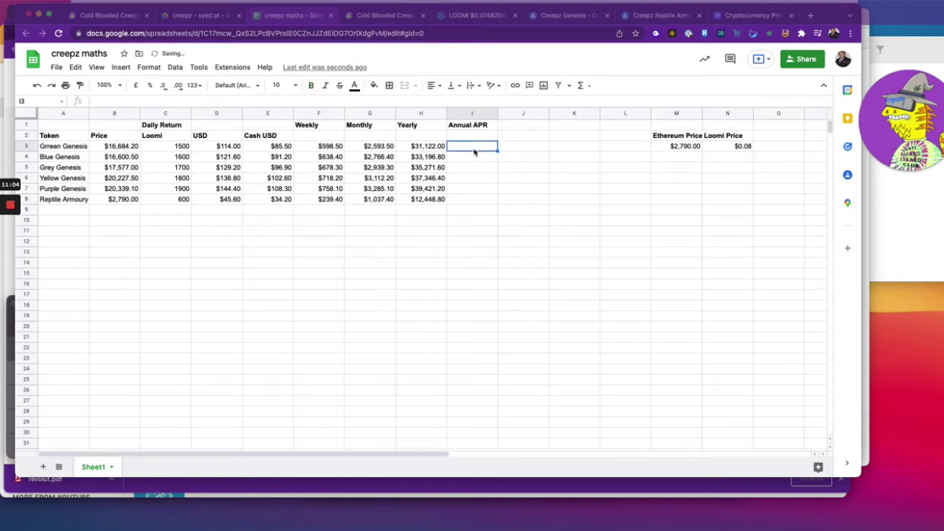
text(=)
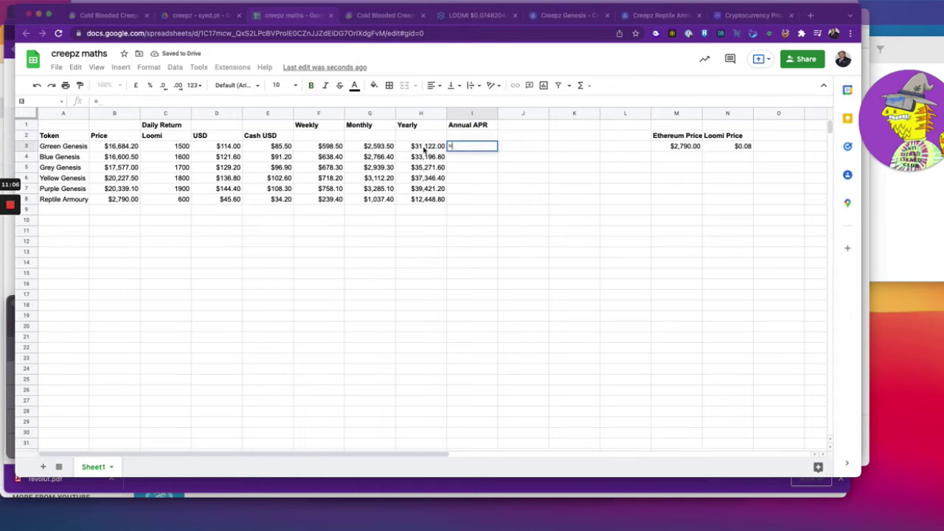
click(425, 148)
text(/)
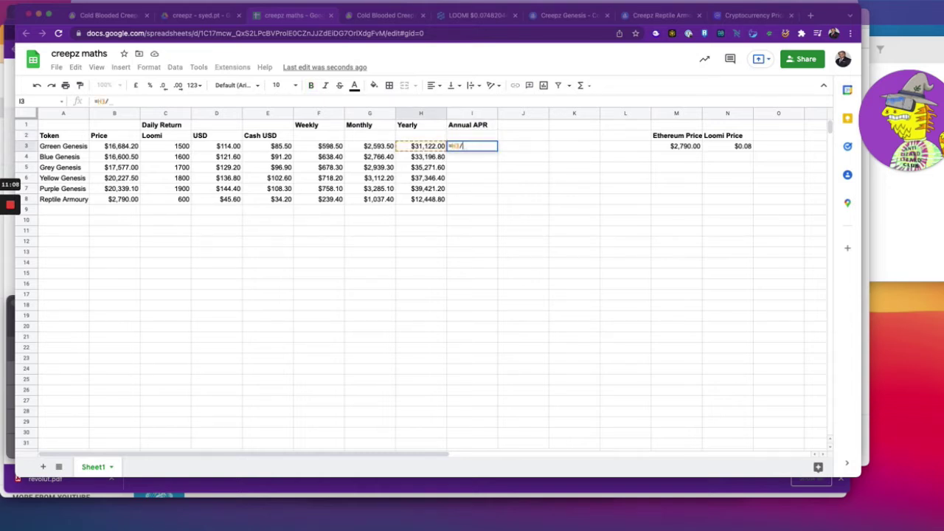
click(116, 149)
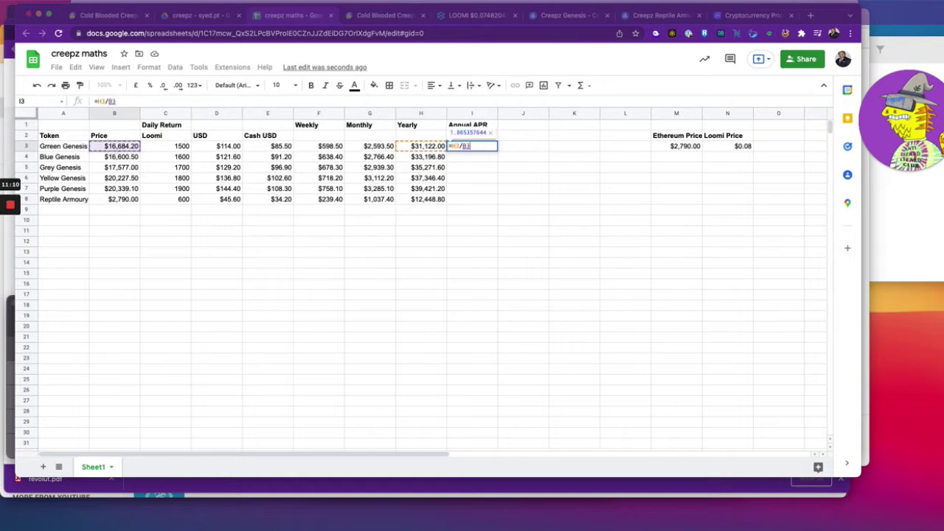
key(Return)
key(Up)
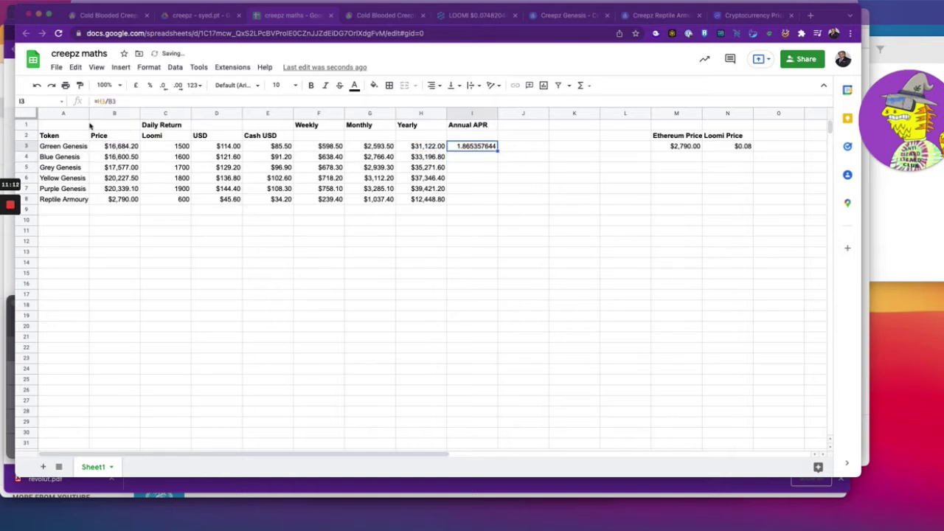
- Format I3 as a percent and copy its APR formula down to I8
click(148, 67)
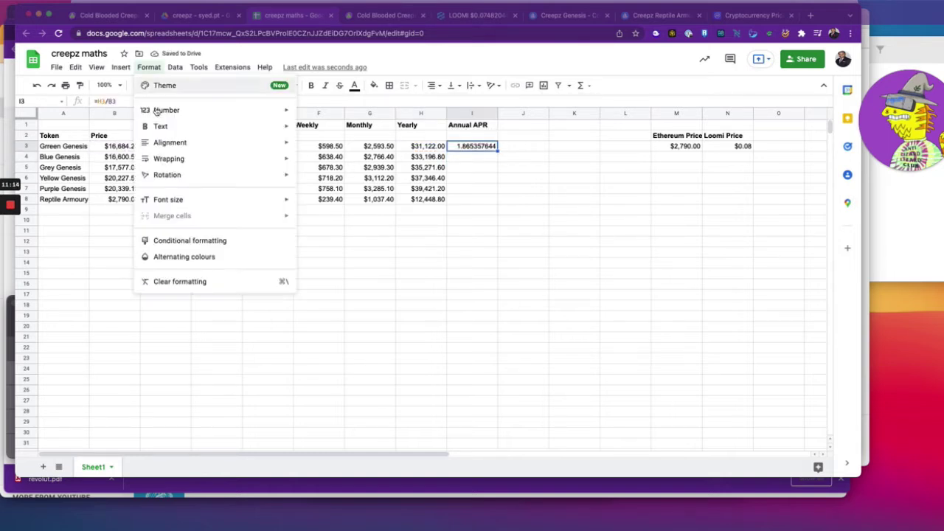
mouse_move(202, 114)
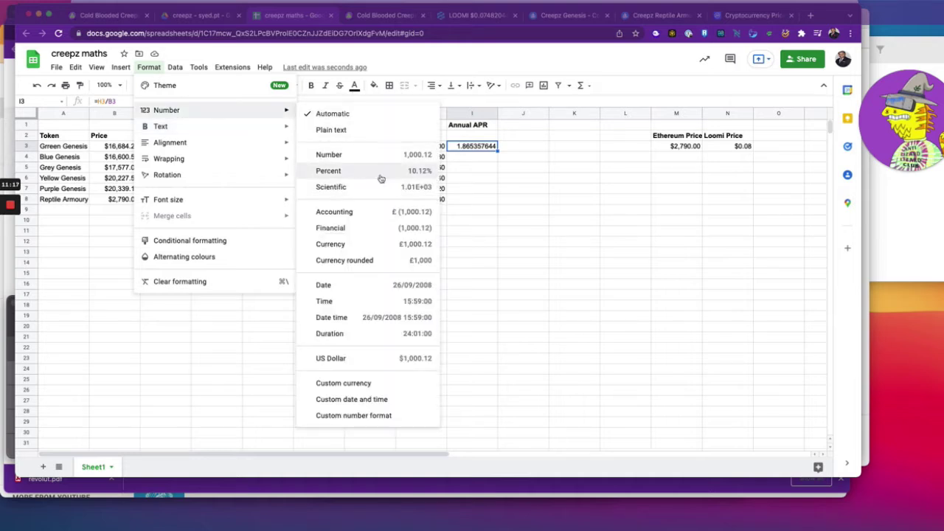
click(329, 170)
click(494, 194)
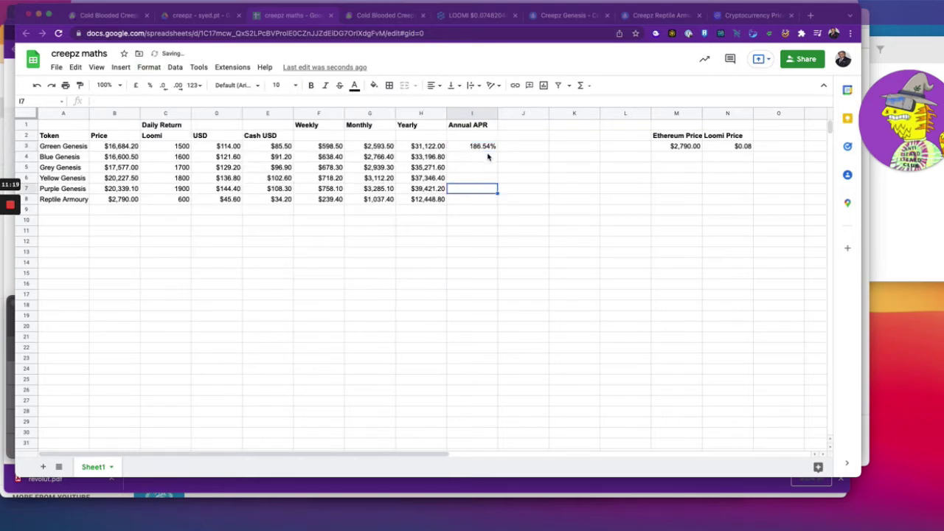
click(489, 150)
drag(497, 150, 493, 201)
click(441, 226)
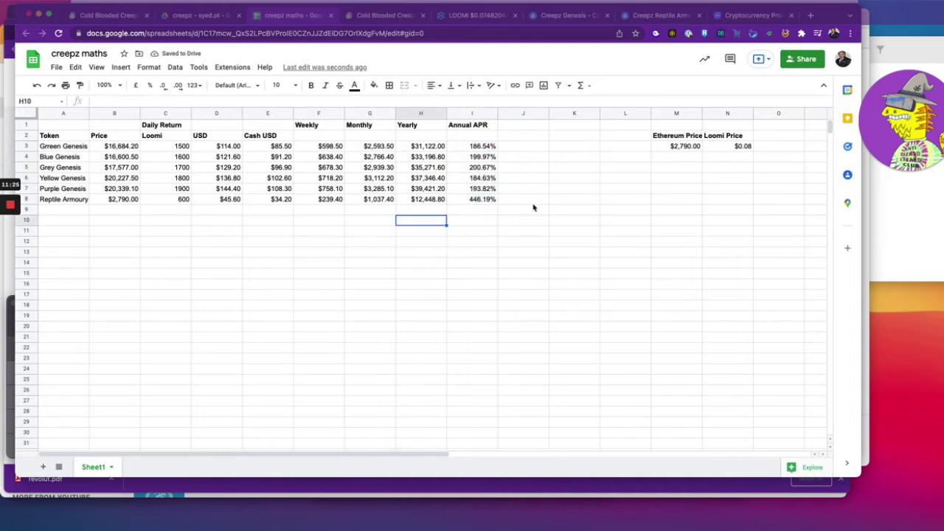
click(486, 169)
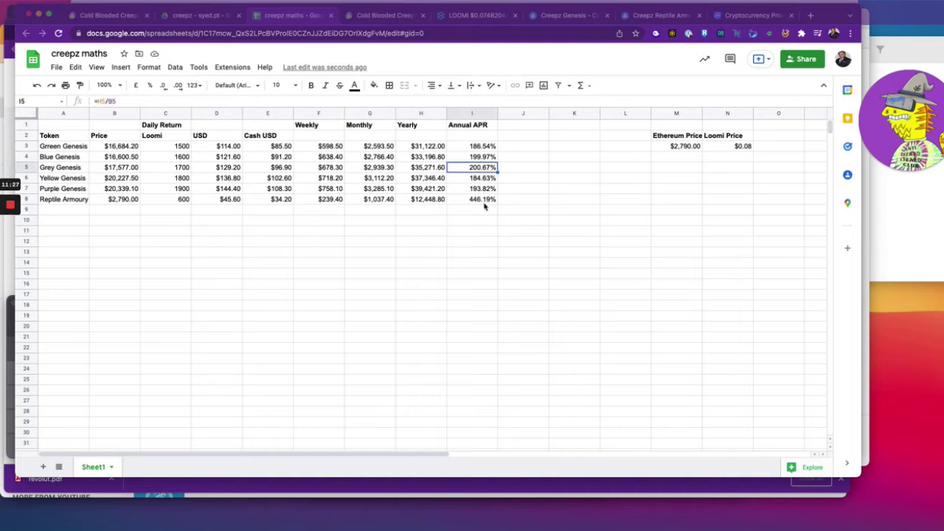
click(476, 202)
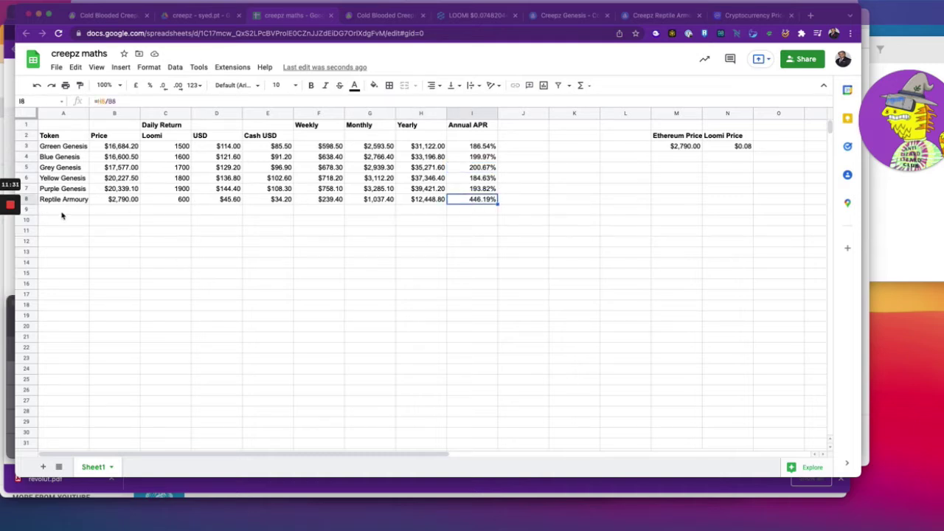
click(126, 201)
click(443, 203)
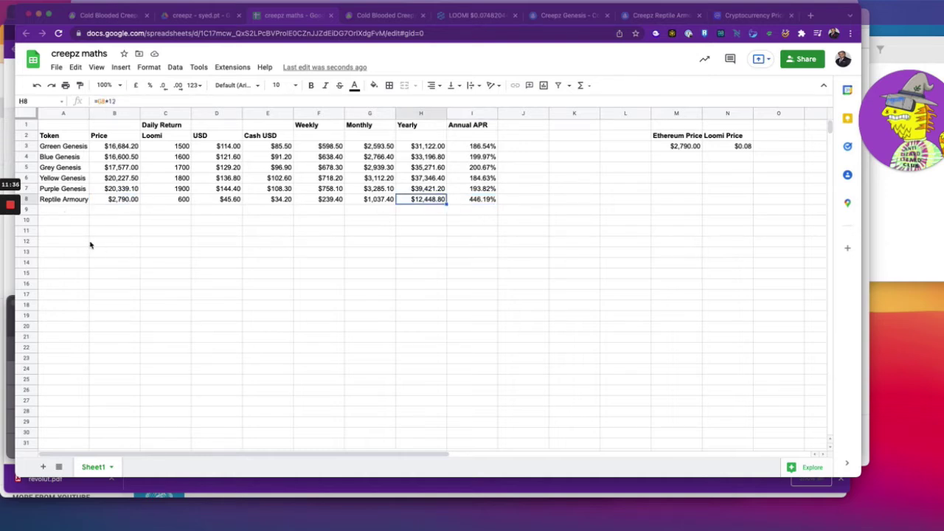
- Switch to the OpenSea Creepz Genesis tab, search for vault and open the Creepz Loomi Vault collection
click(49, 212)
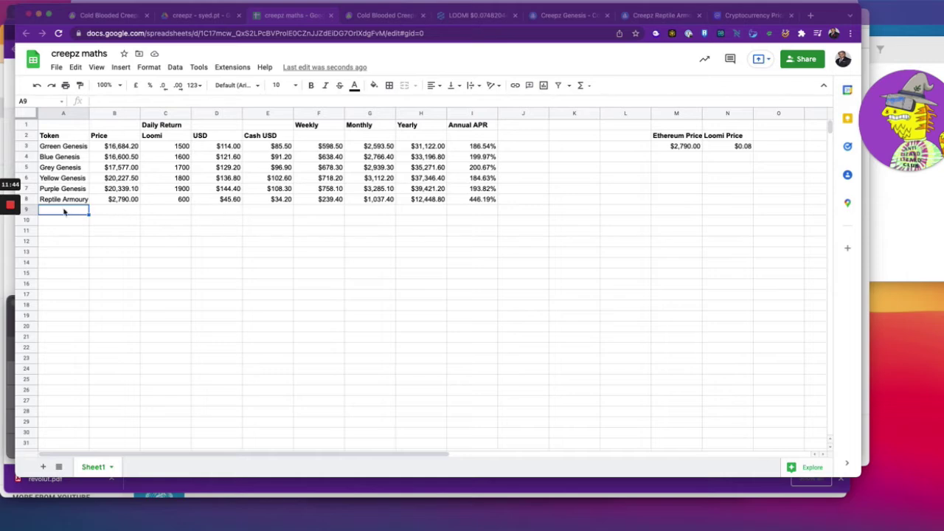
click(383, 17)
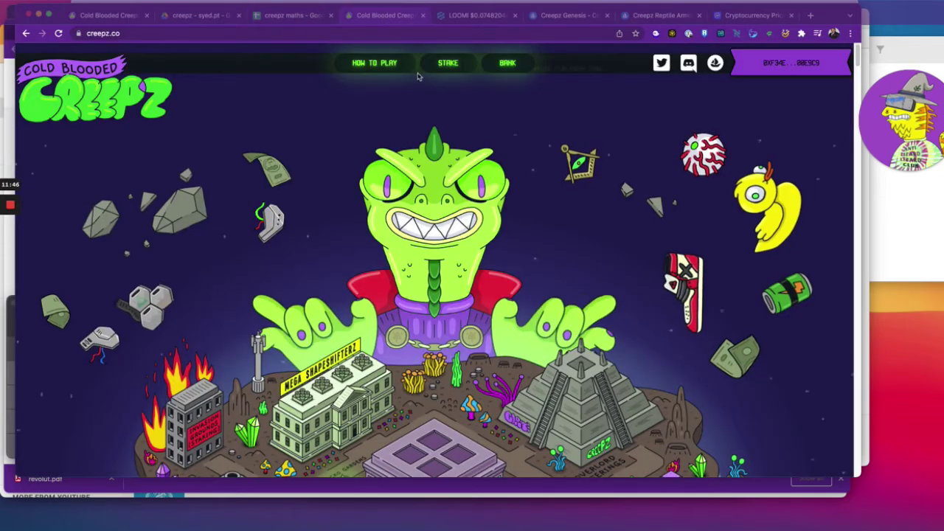
click(543, 20)
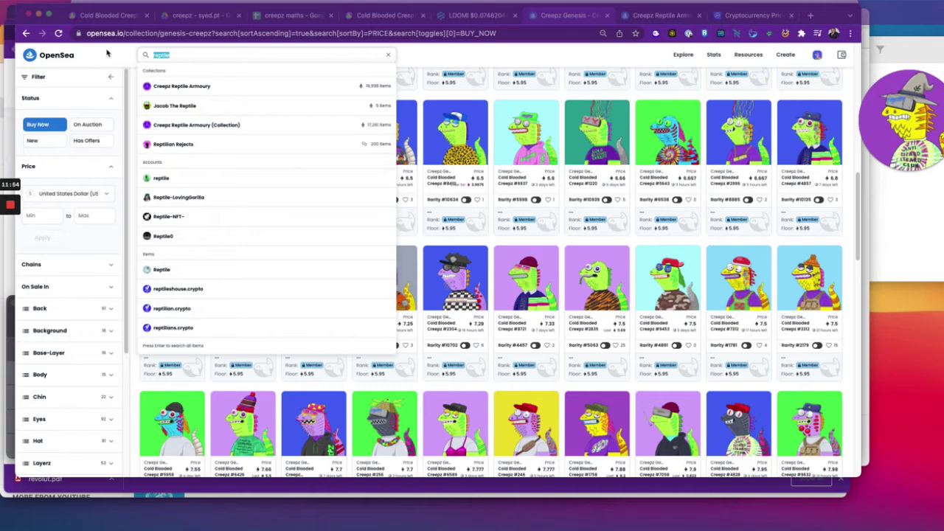
text(vo)
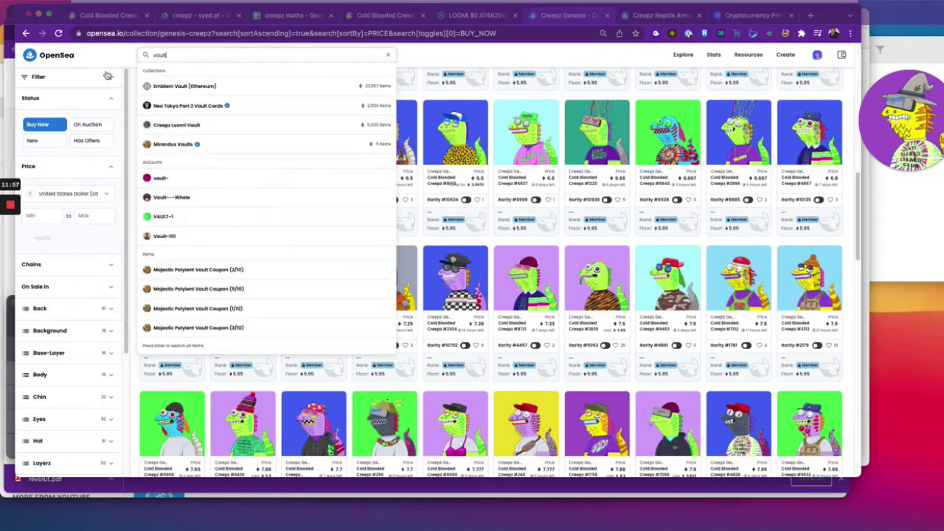
click(190, 126)
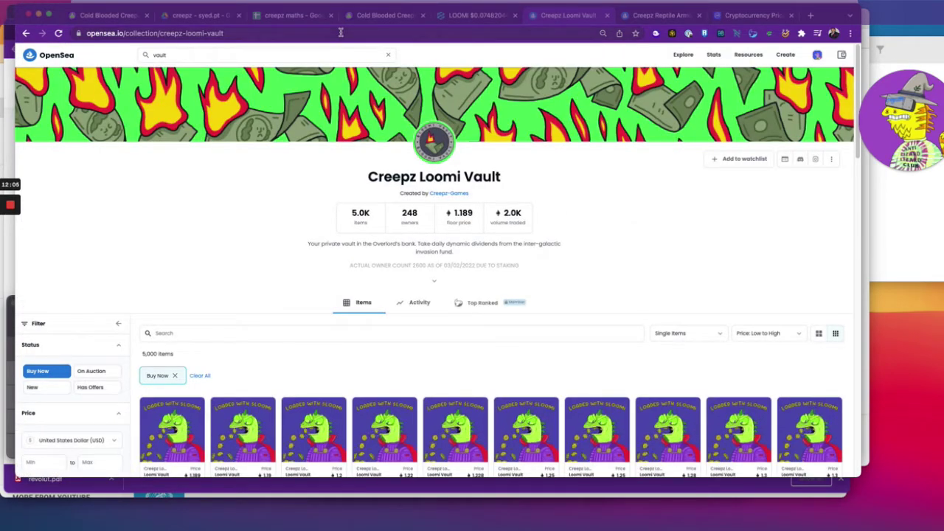
- Return to the creepz maths sheet and enter Vault as the token in A9
click(292, 14)
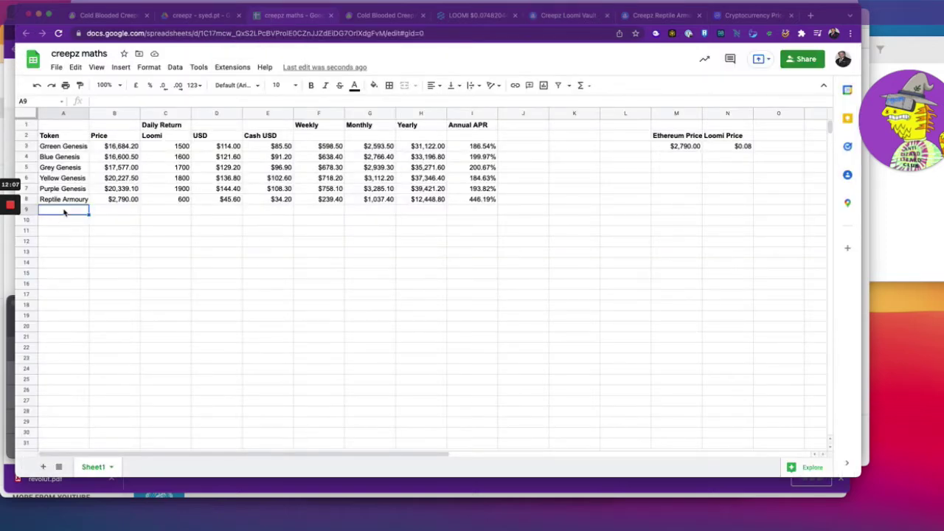
text(Vault)
key(Tab)
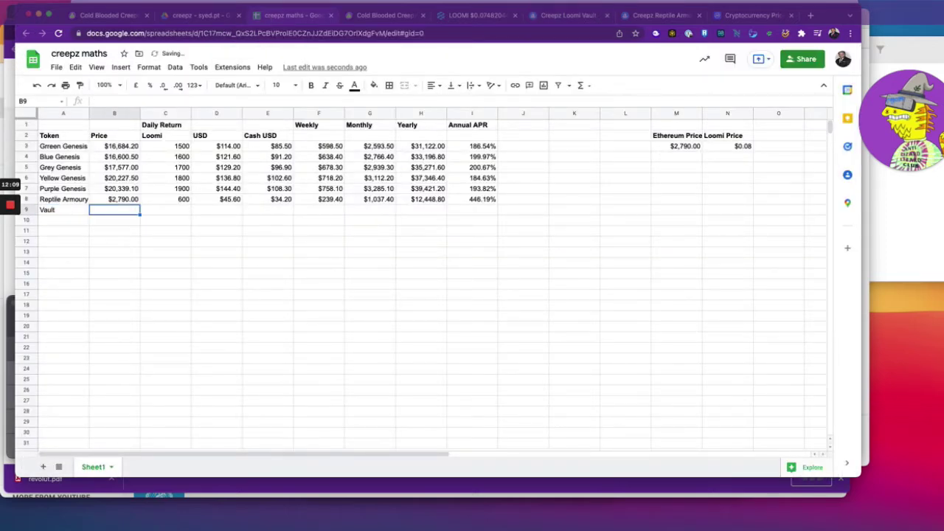
- Enter the Vault price formula =N3*1.18 in B9
text(=)
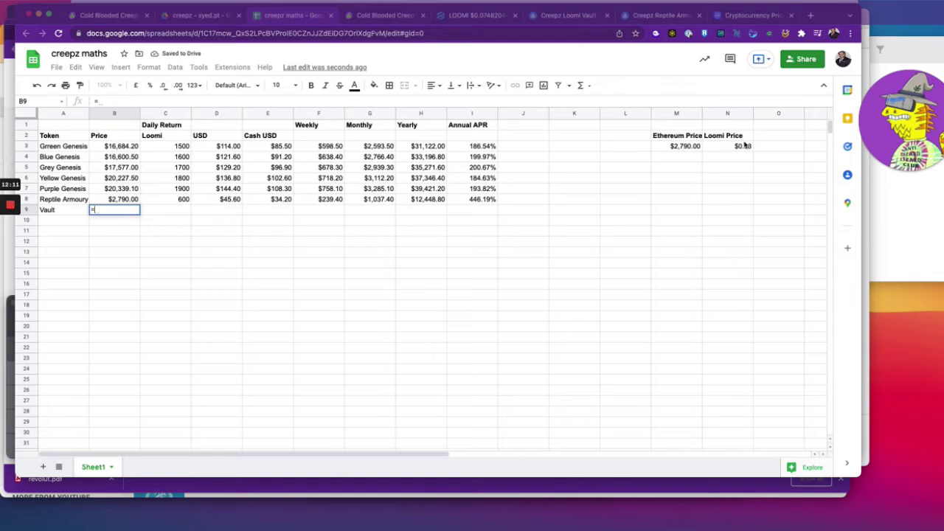
click(742, 147)
text(*1.18)
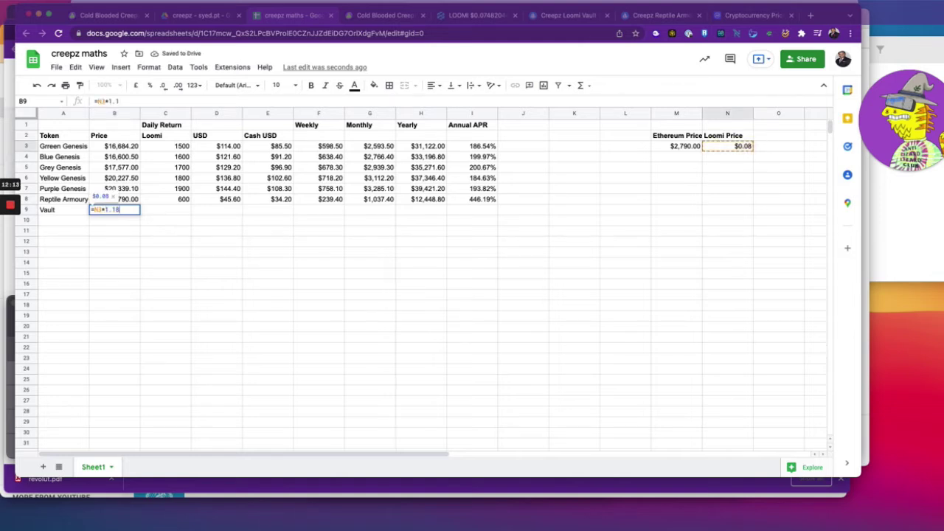
key(Return)
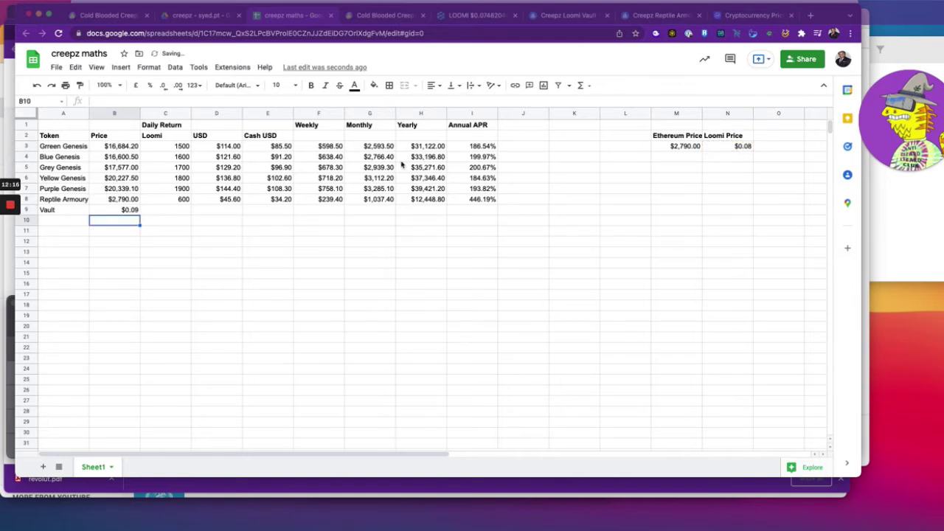
- Replace the Vault price formula in B9 with =M3*1.18 and select the Vault's daily Loomi cell, C9
click(124, 212)
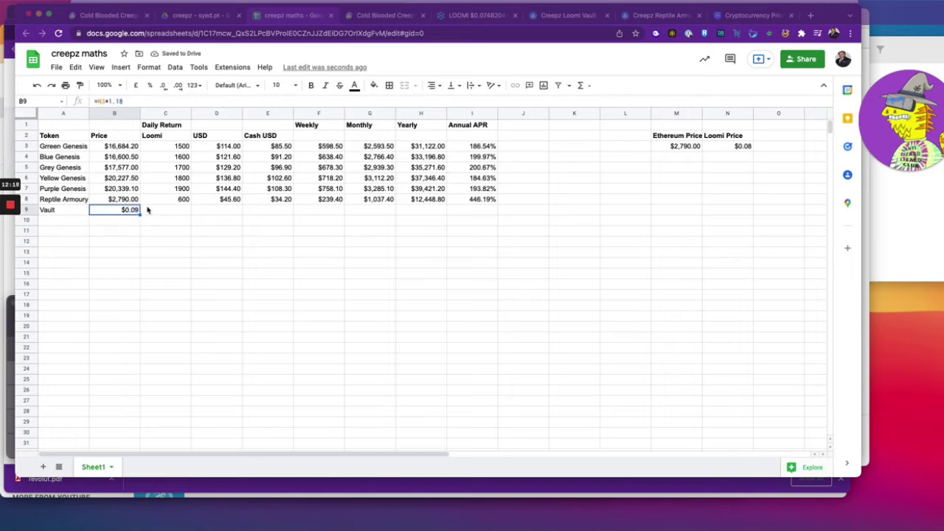
text(=)
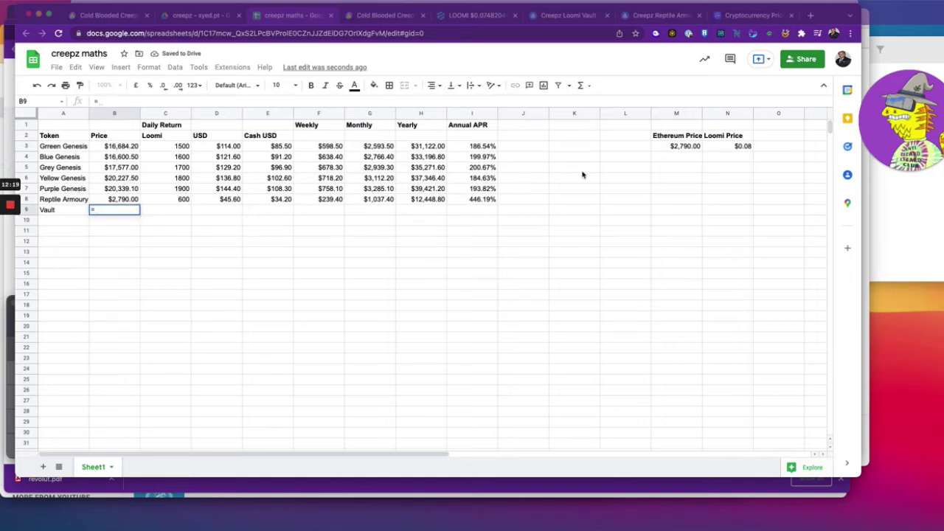
click(686, 146)
text(*1.18)
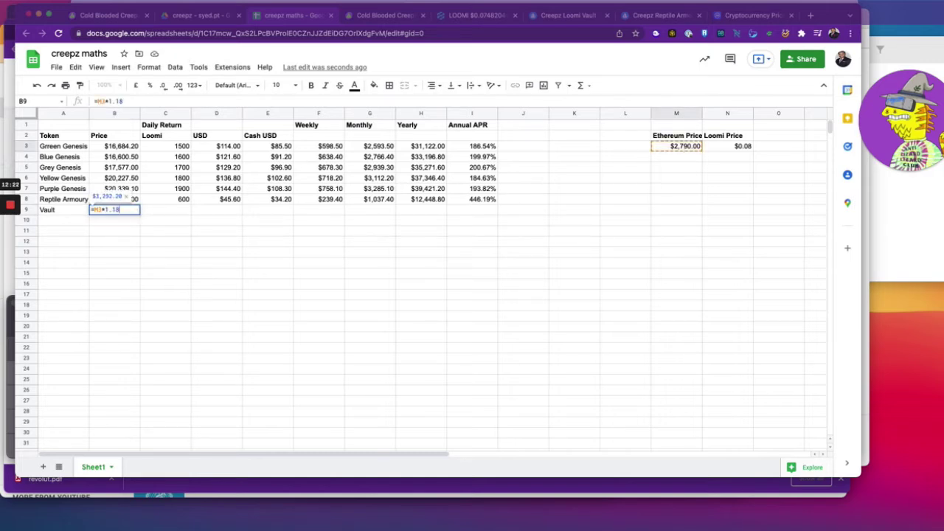
key(Return)
click(165, 199)
click(166, 210)
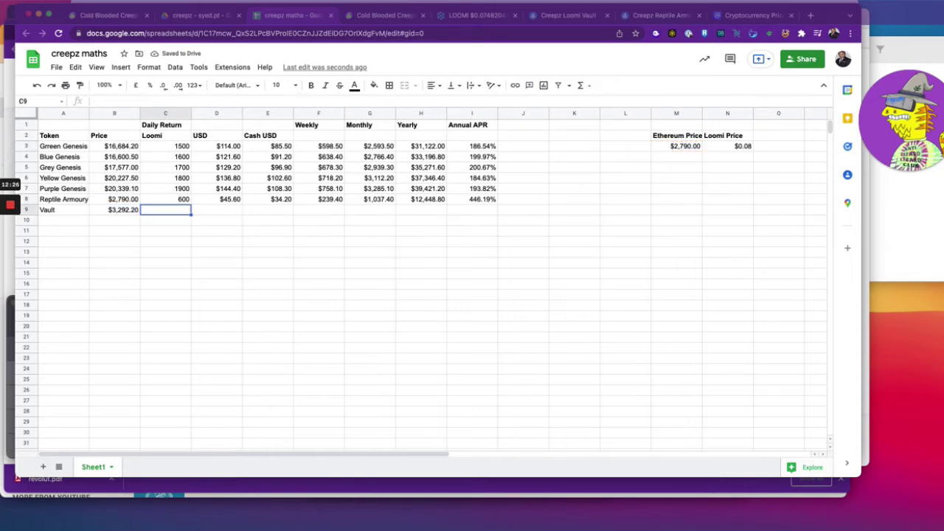
- Switch to the creepz.co tab, look through the How to Play guide for the Vault's daily Loomi yield and close the guide
click(384, 16)
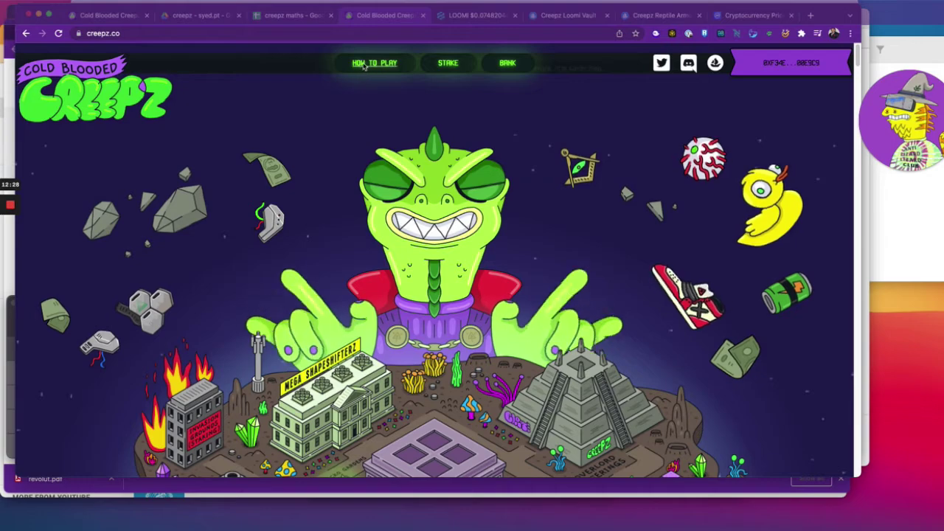
click(386, 61)
scroll(358, 242, down, 15)
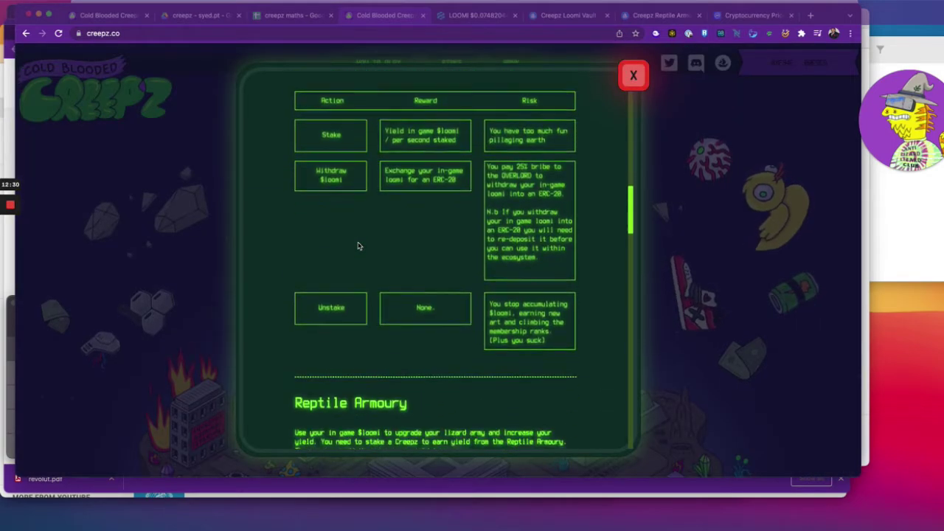
scroll(357, 242, down, 10)
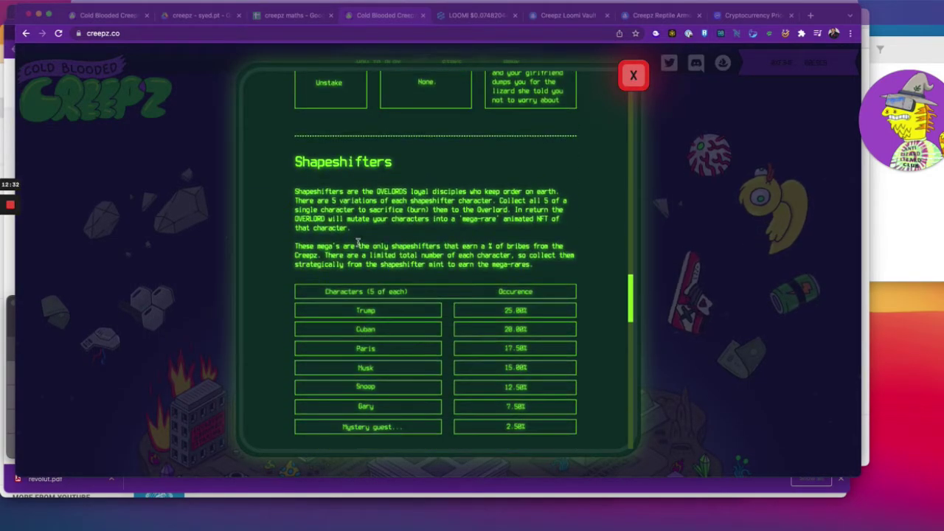
scroll(358, 246, down, 10)
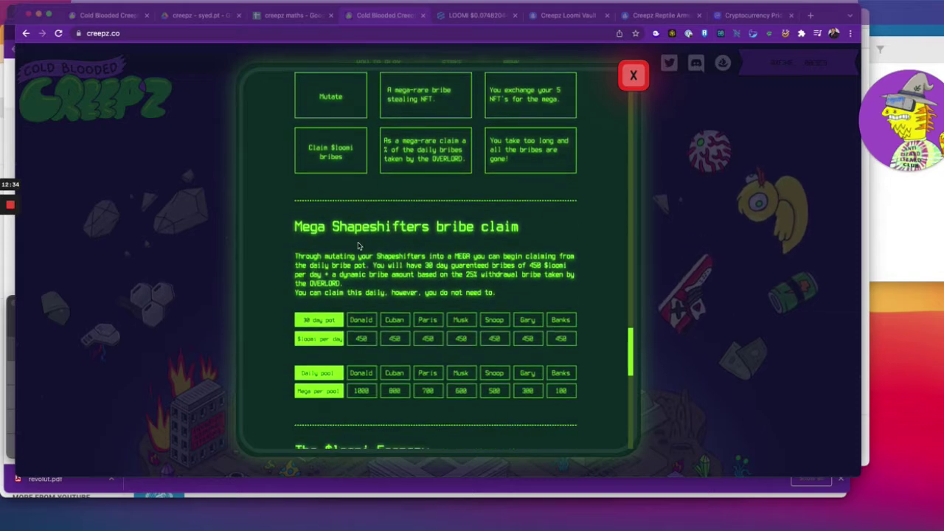
scroll(360, 244, up, 1)
scroll(360, 246, down, 4)
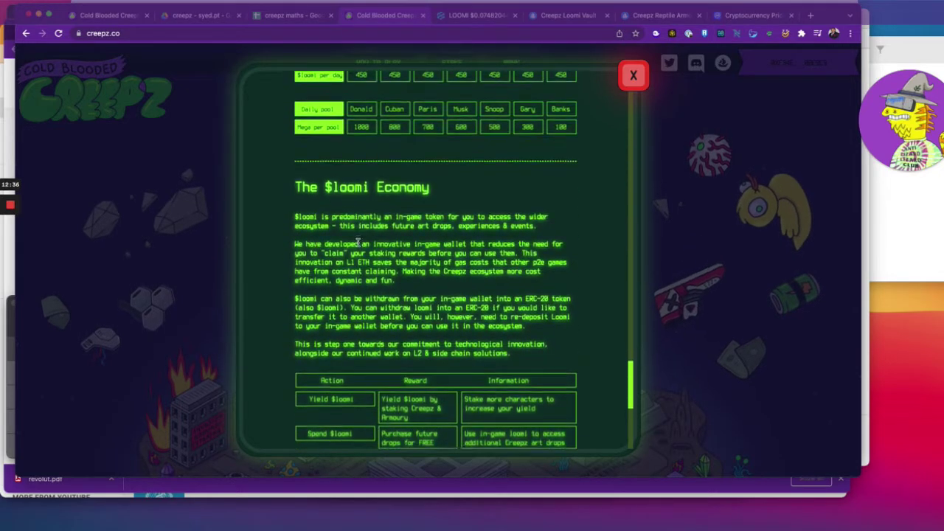
scroll(359, 246, down, 5)
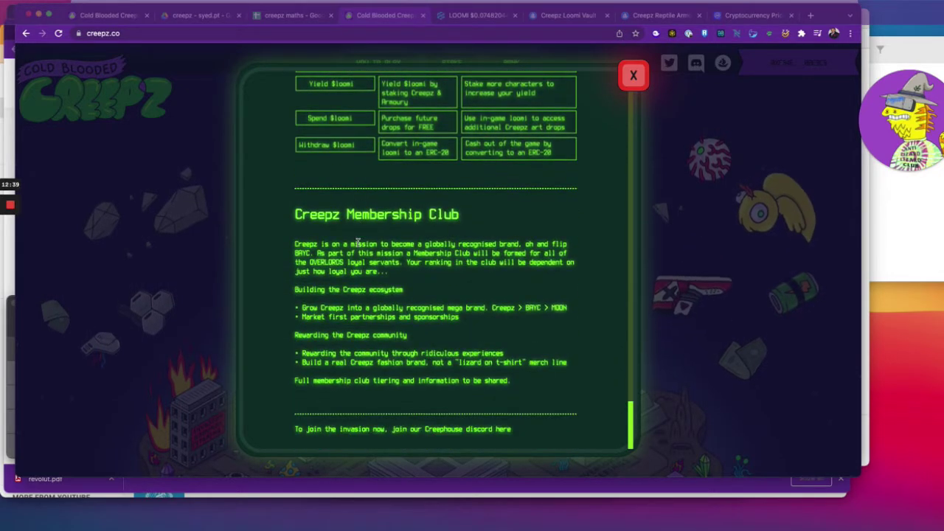
scroll(358, 243, up, 15)
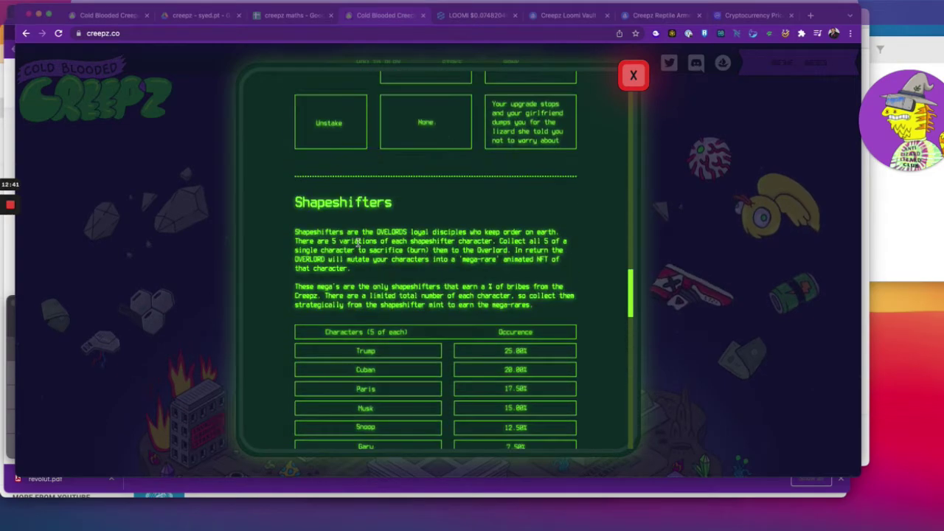
scroll(360, 246, up, 5)
scroll(358, 241, down, 4)
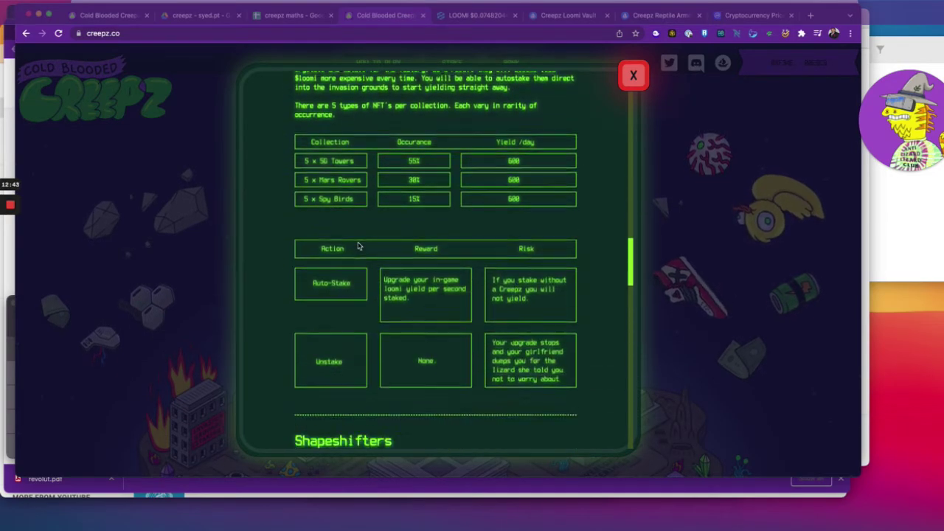
scroll(359, 245, up, 14)
scroll(357, 246, up, 20)
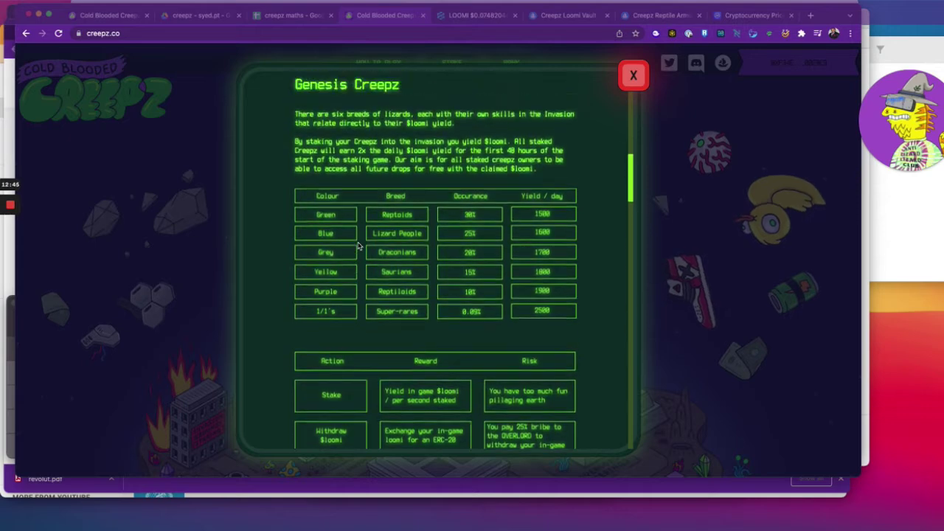
scroll(359, 245, up, 5)
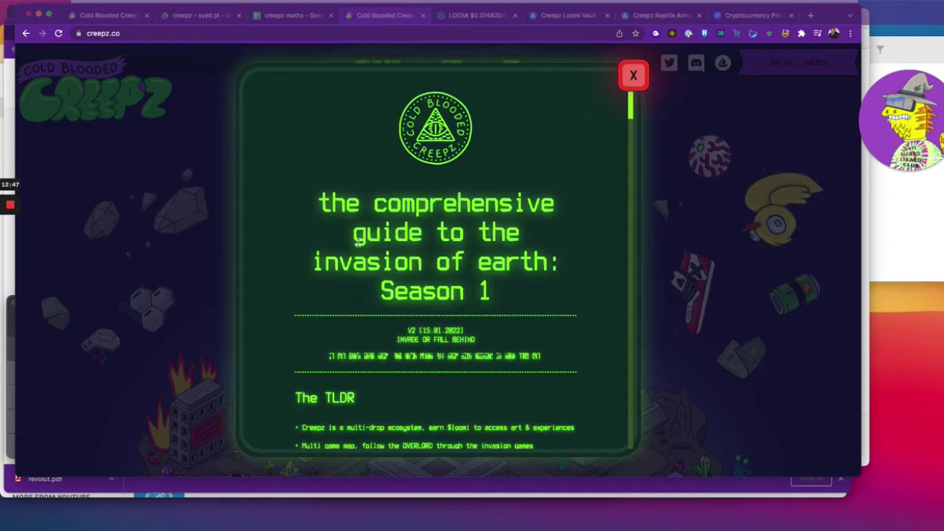
click(639, 75)
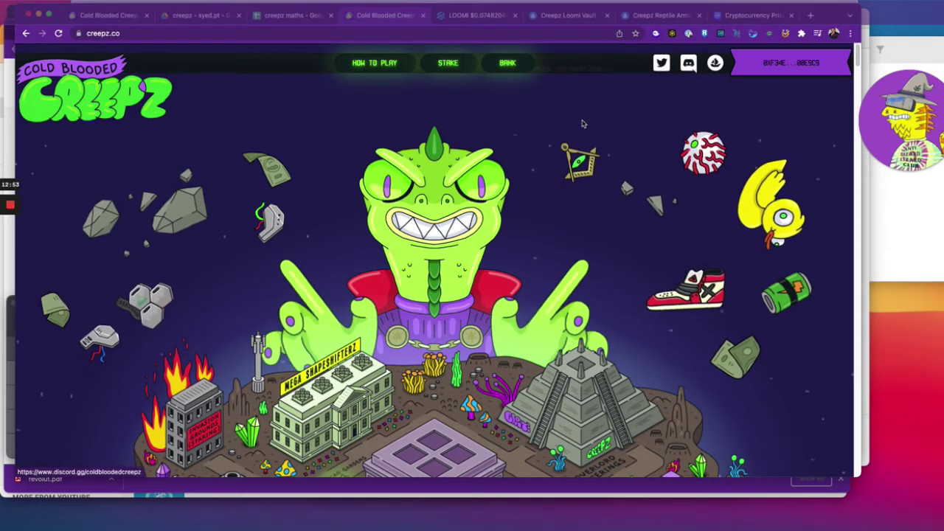
- Look up medium in a new browser tab and open the suggested article "Getting Started with CBCreepz NFT in 2022"
key(super+t)
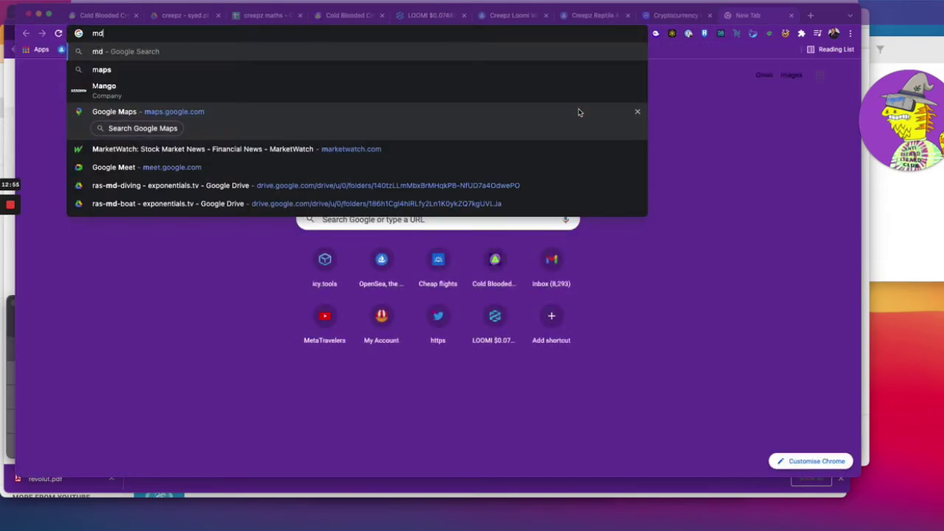
text(mdium)
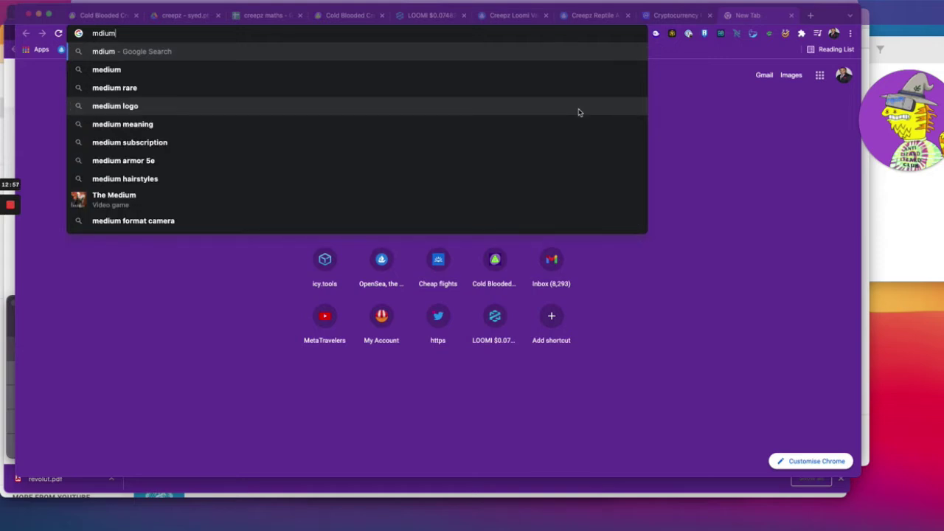
key(BackSpace)
key(BackSpace)
key(BackSpace)
key(BackSpace)
text(ed)
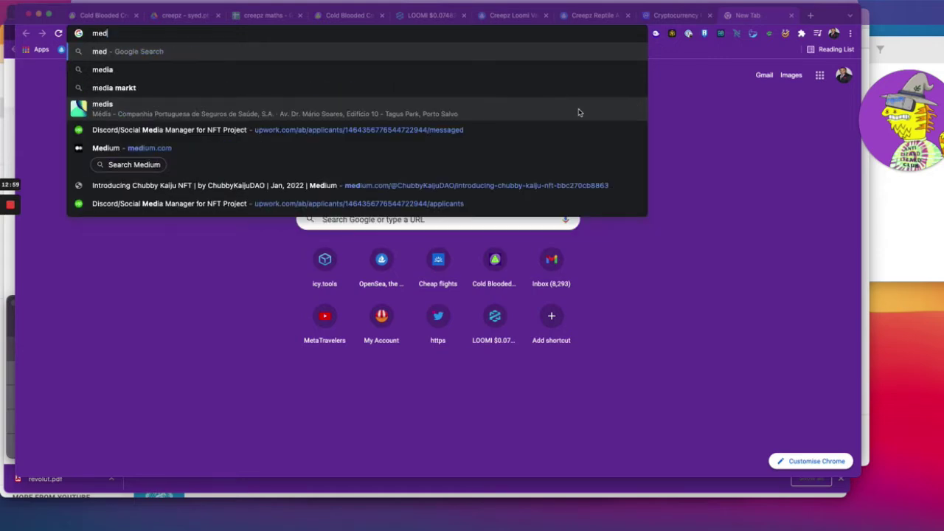
text(oi)
key(BackSpace)
key(BackSpace)
key(BackSpace)
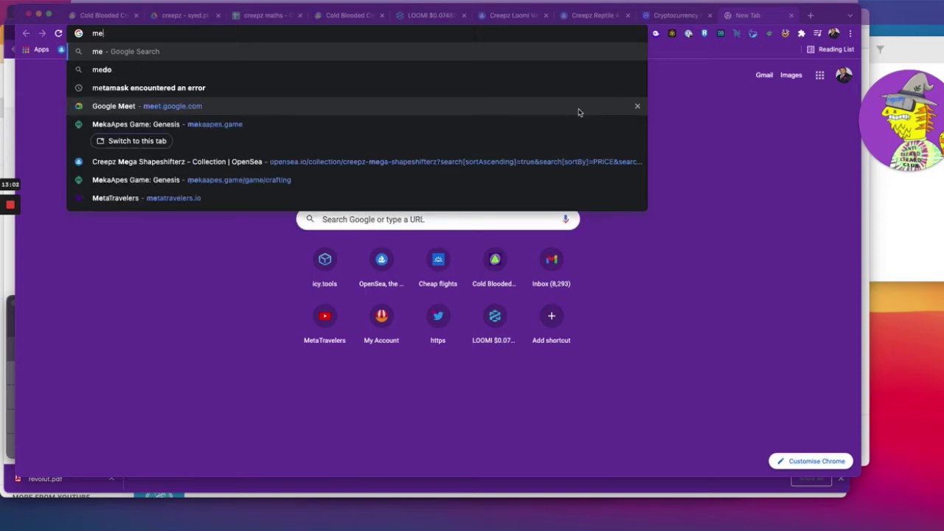
text(di)
key(BackSpace)
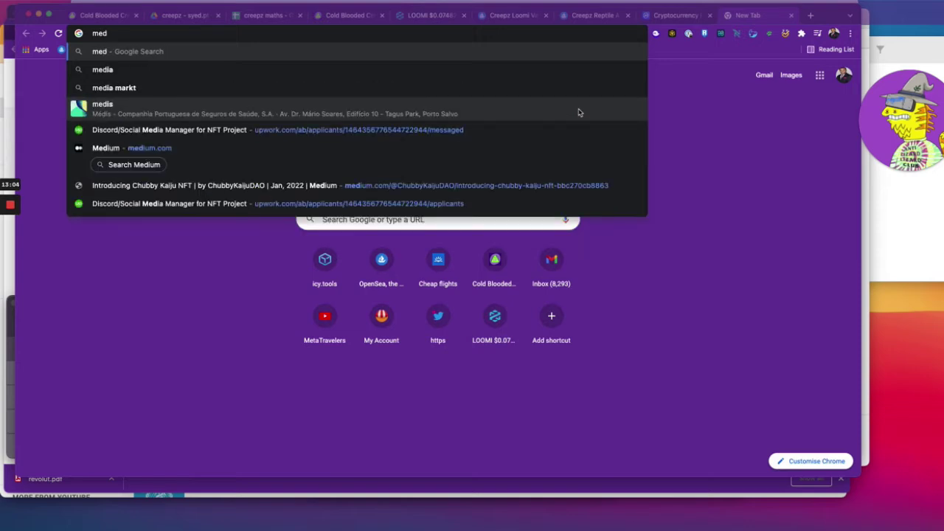
text(ium)
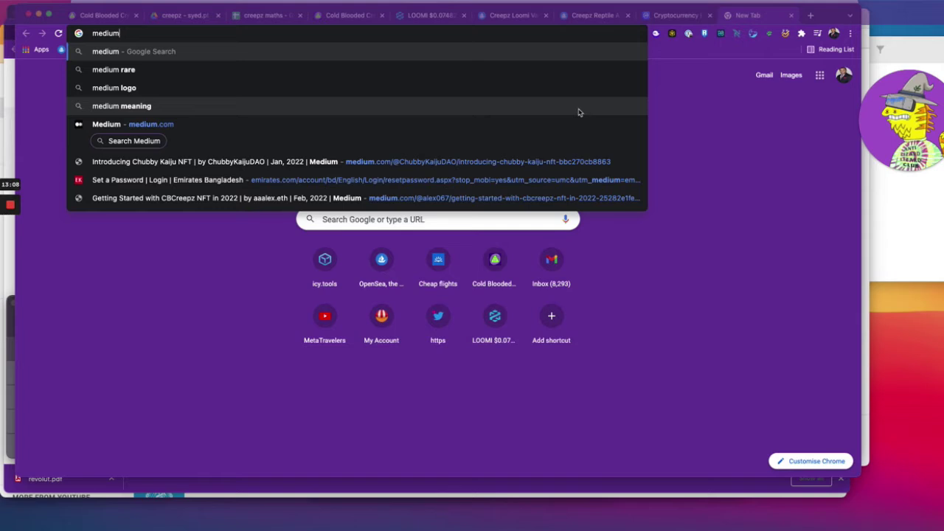
click(561, 198)
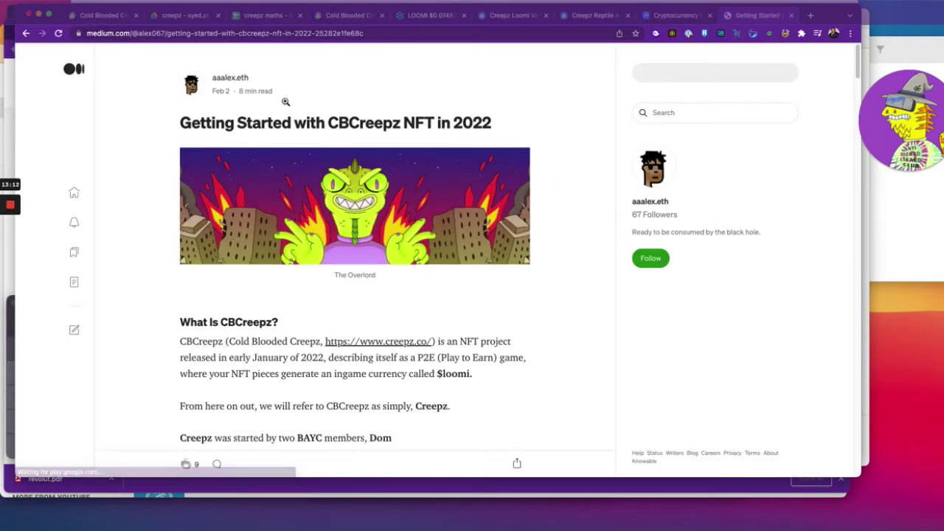
click(232, 33)
text(creepz.co)
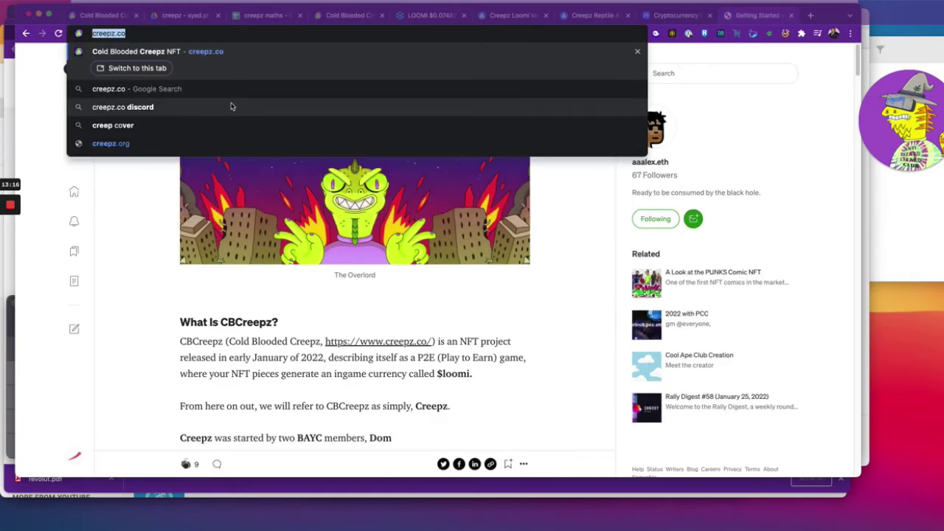
click(558, 298)
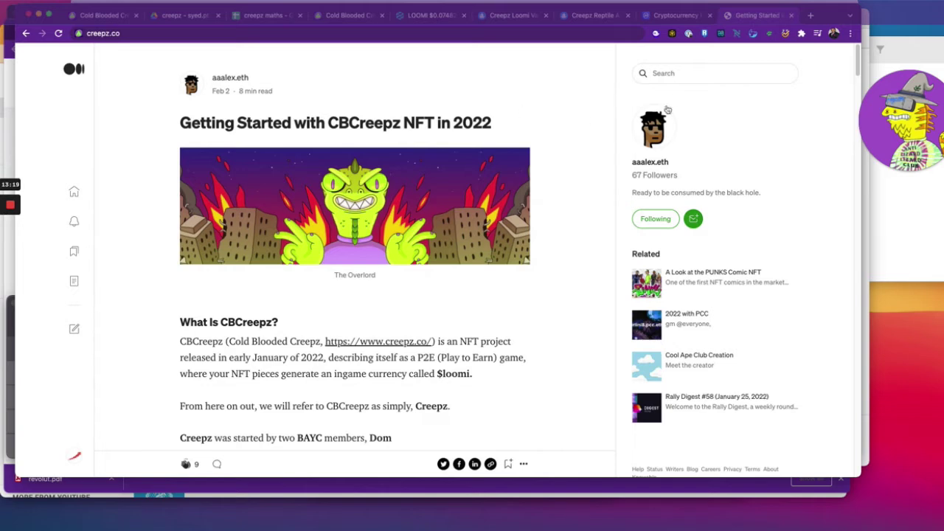
- Search Medium for creepz and open the article "Creepz NFTs, next NFT bluechip project?"
click(679, 74)
text(creepz)
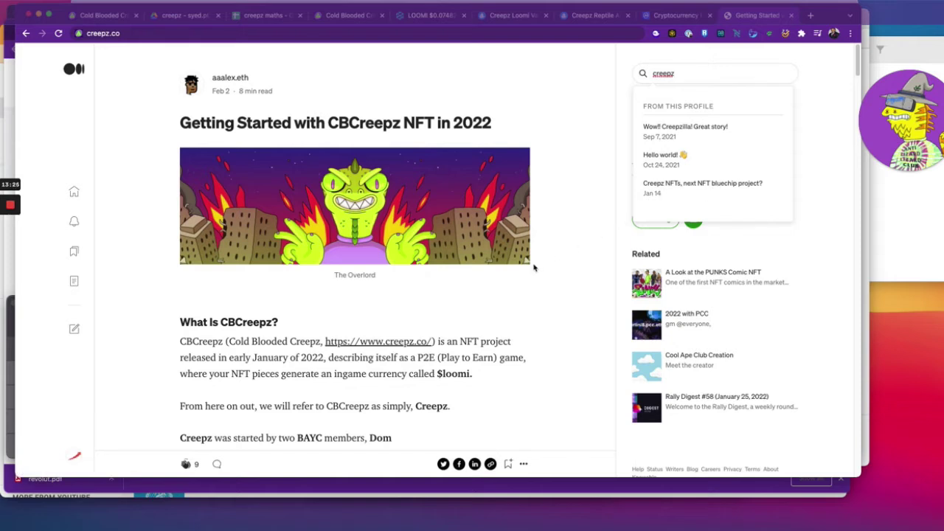
click(675, 186)
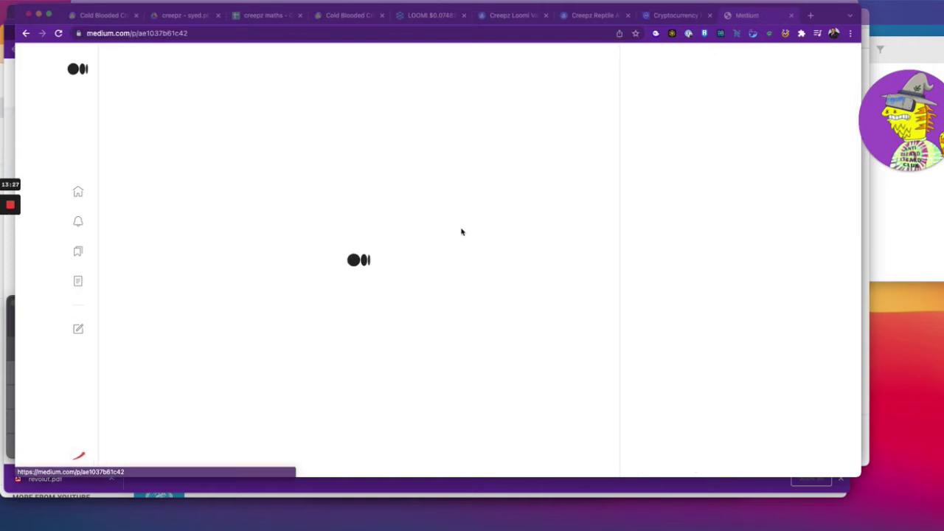
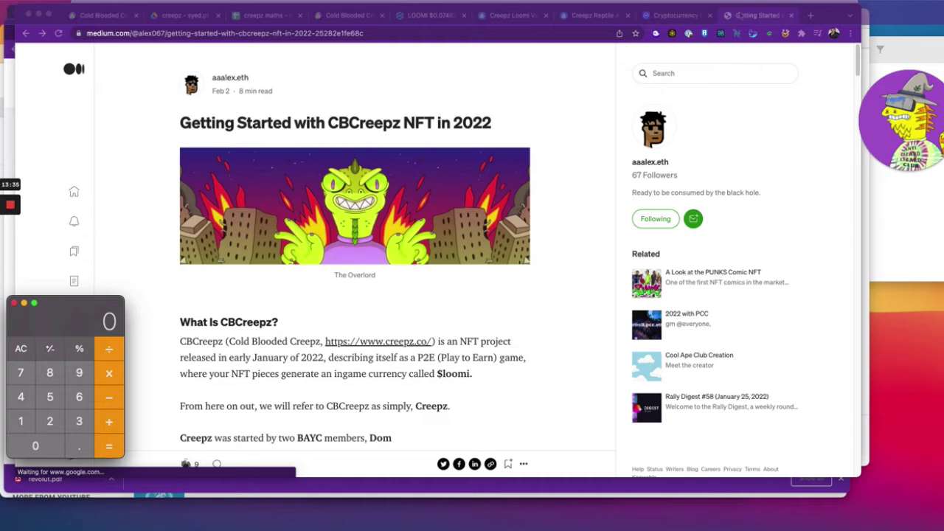
- Close the Medium article on CBCreepz and follow the Discord link on the creepz.co home page
click(792, 16)
click(792, 16)
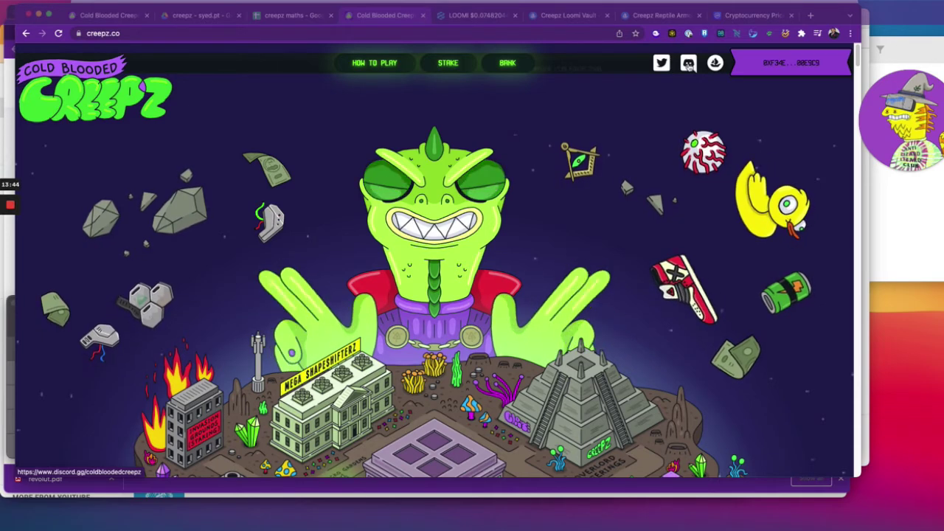
click(689, 63)
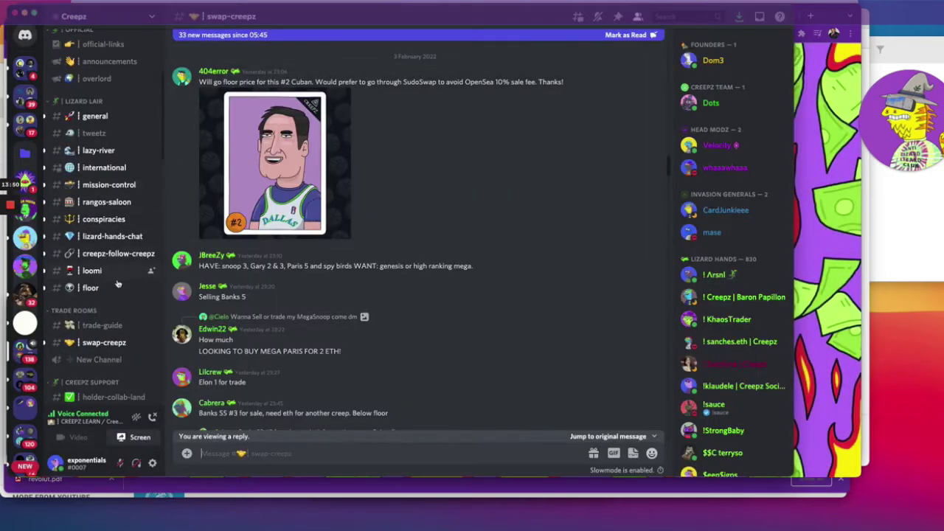
- Open the official-links channel of the Creepz Discord server and follow its Substack link
scroll(112, 317, down, 2)
scroll(112, 318, up, 6)
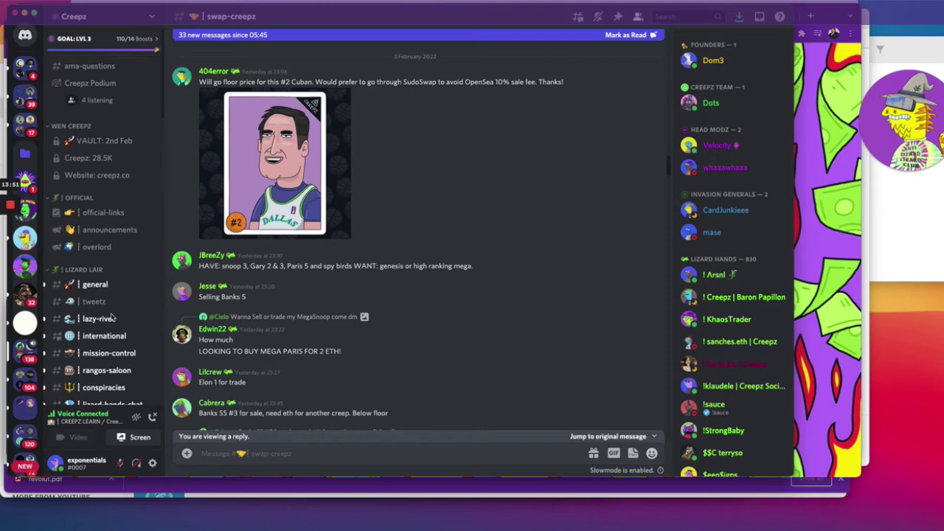
click(103, 213)
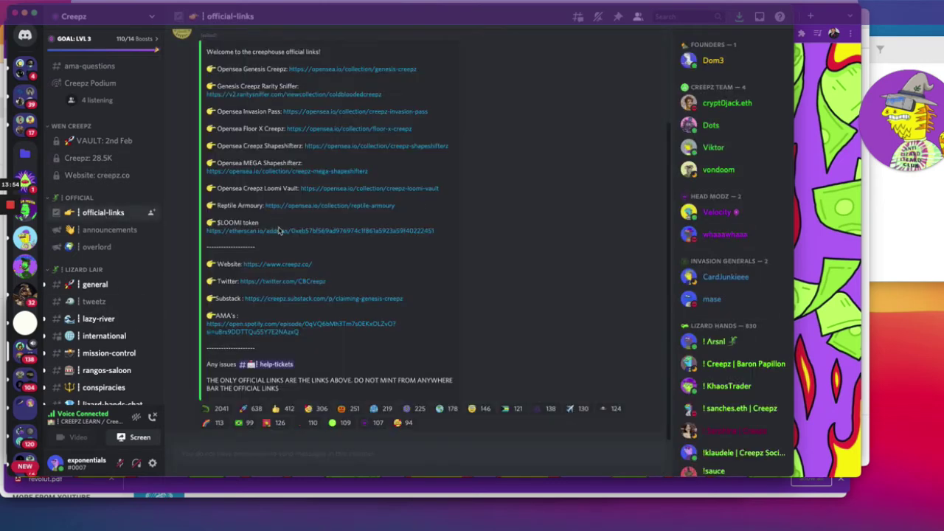
click(291, 299)
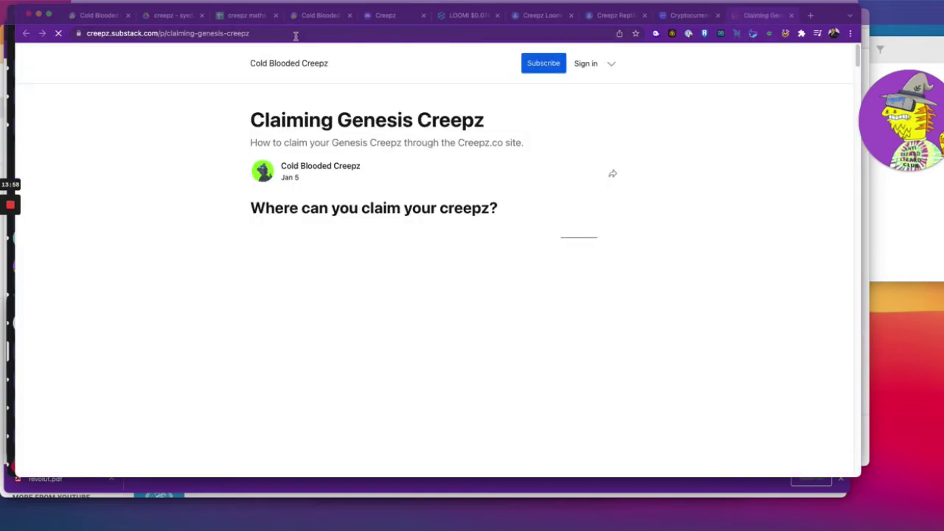
- Look through the Claiming Genesis Creepz article down to the list of further posts at its end
scroll(603, 175, down, 3)
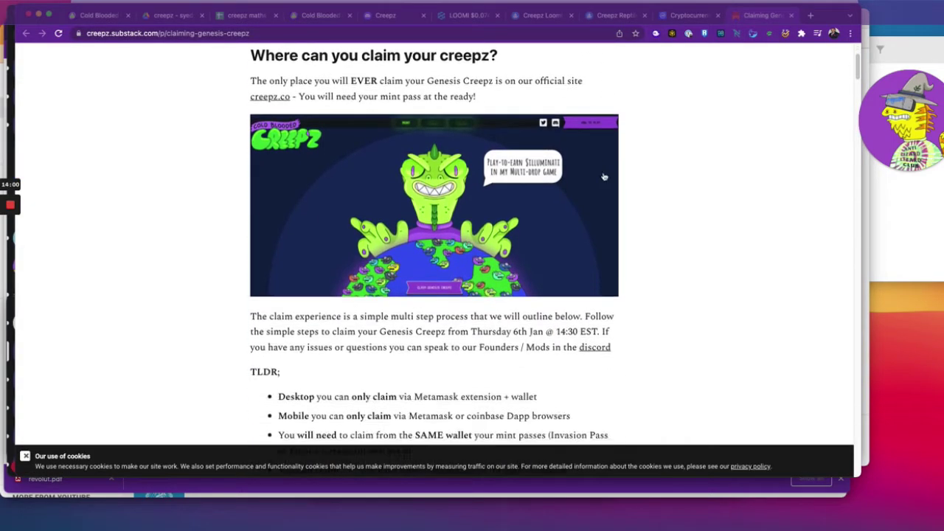
scroll(603, 175, up, 3)
scroll(472, 149, down, 10)
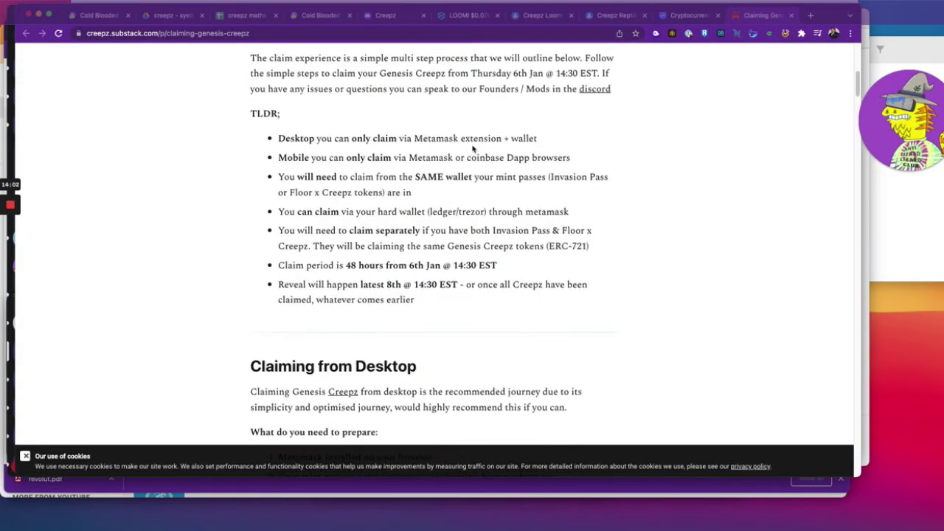
scroll(473, 149, down, 7)
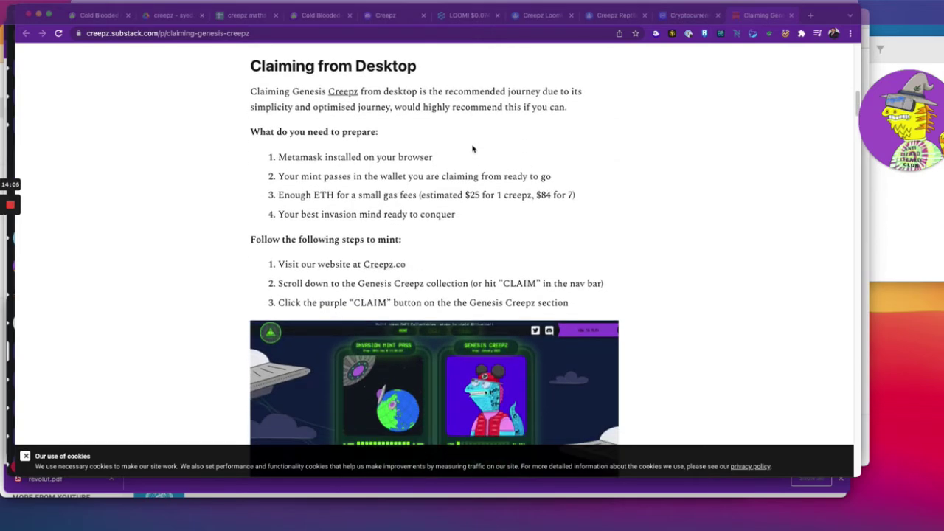
scroll(473, 148, down, 15)
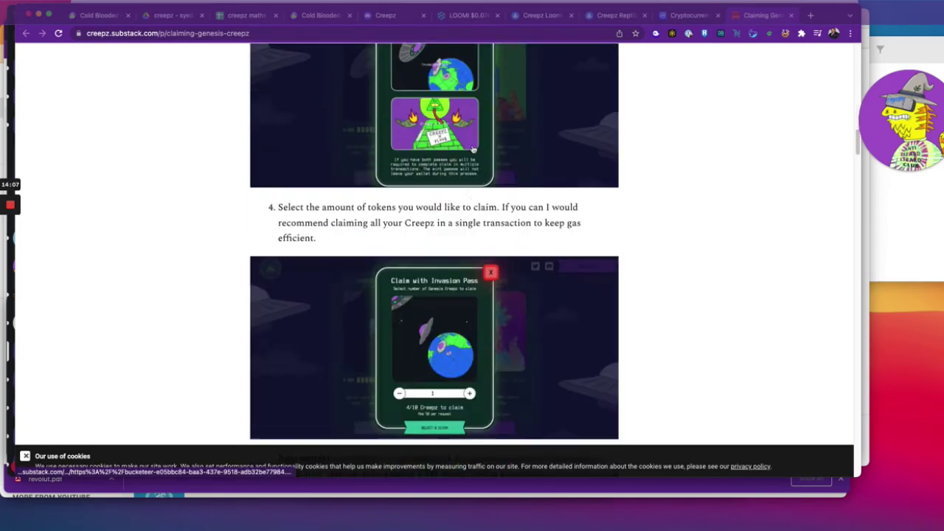
scroll(473, 149, down, 20)
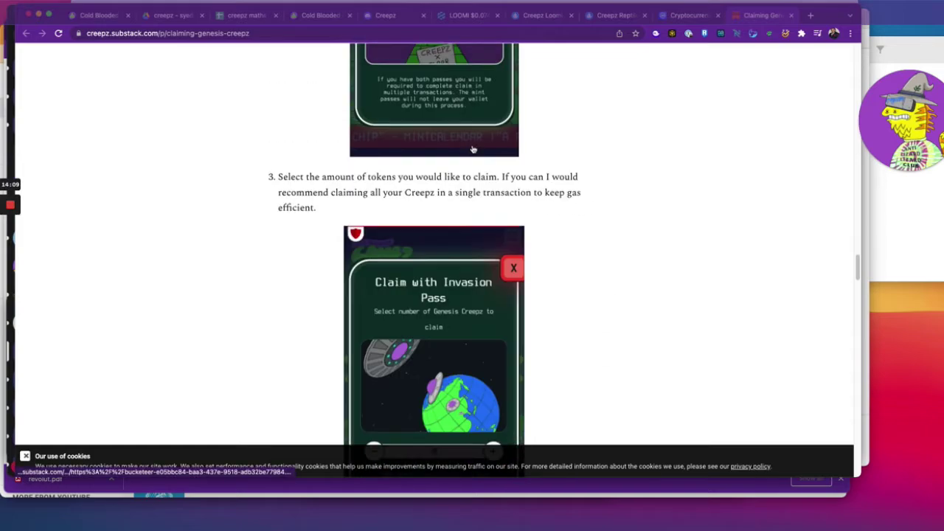
scroll(472, 149, down, 20)
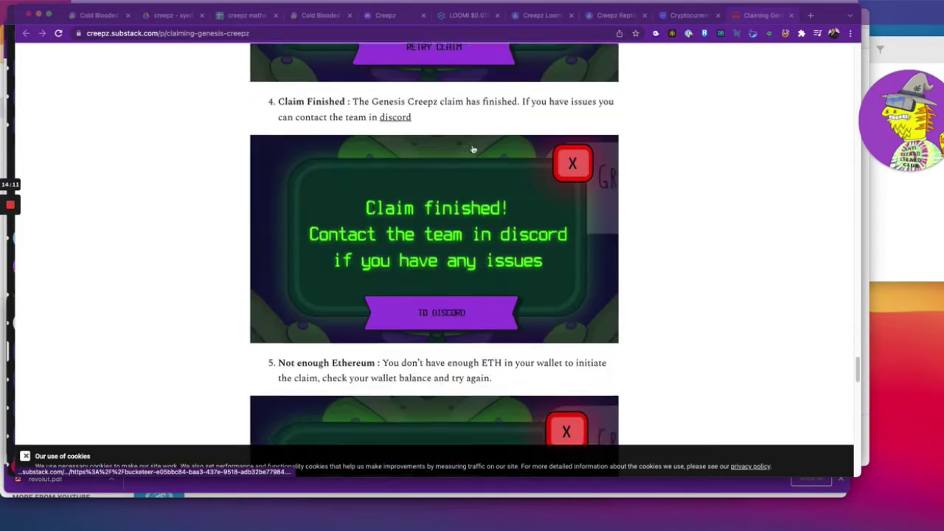
scroll(473, 149, up, 4)
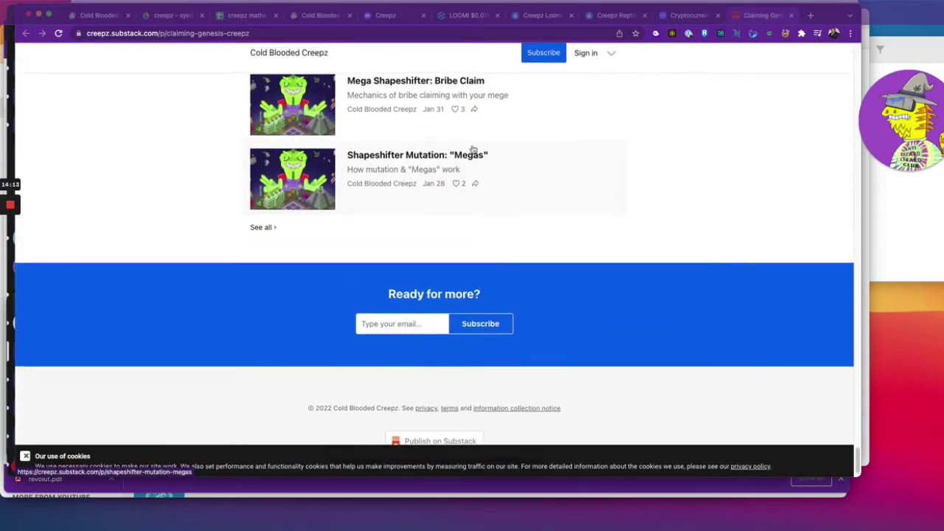
scroll(473, 149, up, 1)
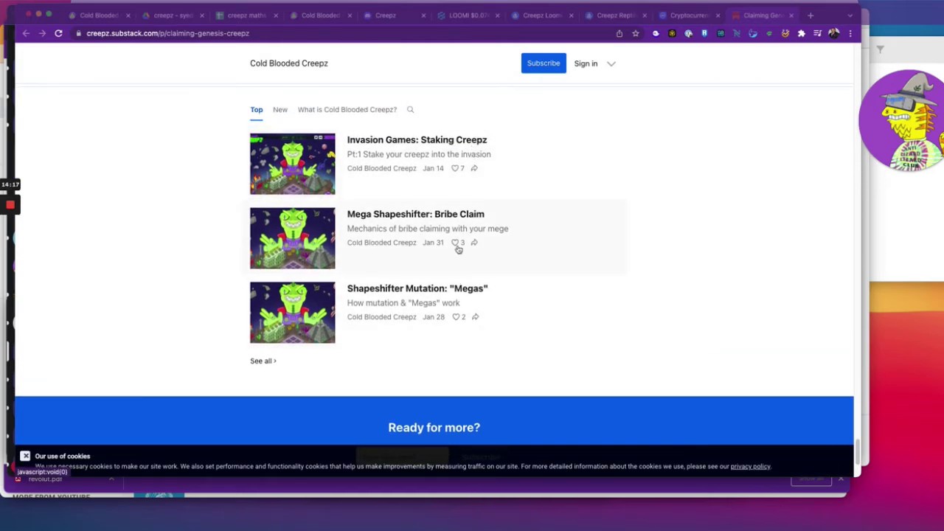
- Show all Cold Blooded Creepz posts and open "LORDS & CO. : Lizard Private Banking" in a new tab
click(262, 362)
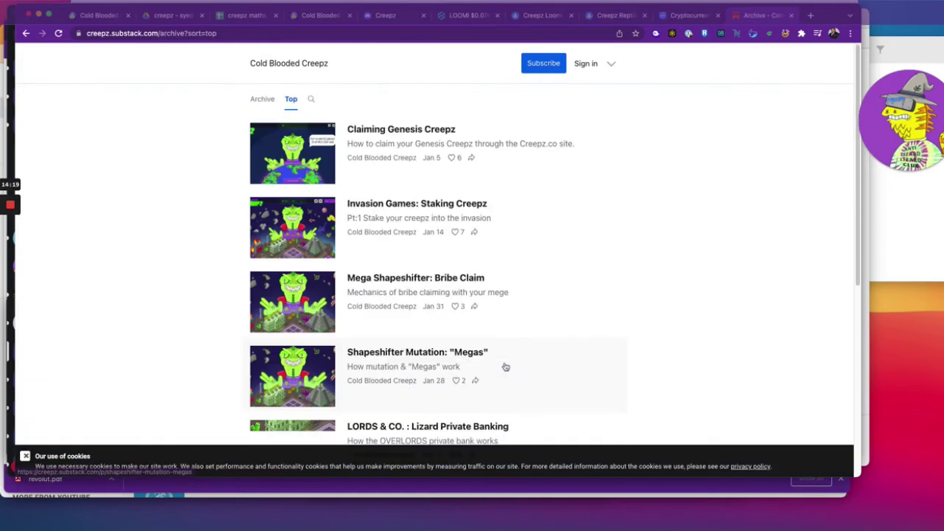
scroll(502, 364, down, 3)
super+click(503, 363)
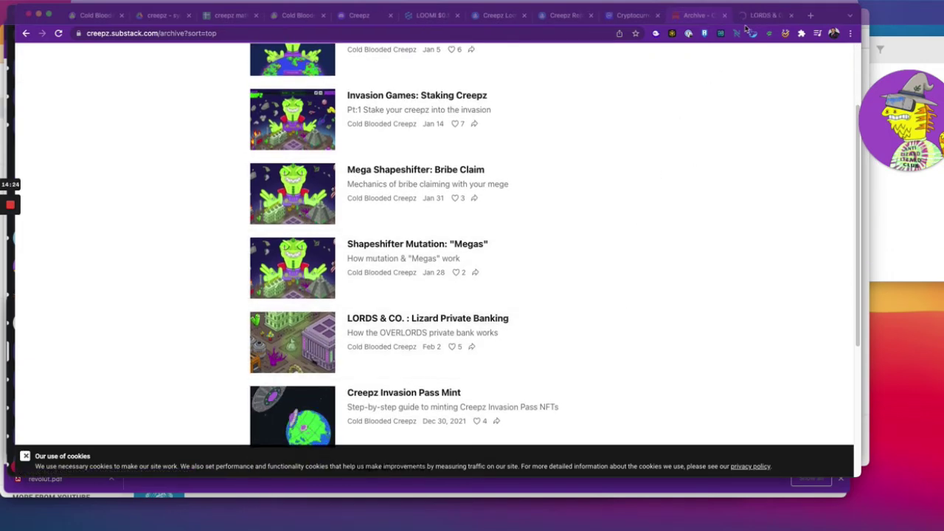
key(ctrl+Tab)
- Read in the LORDS & CO. article how the vaults' daily loomi yield, Fluctuation % and bribe accumulation pot work
scroll(510, 310, down, 10)
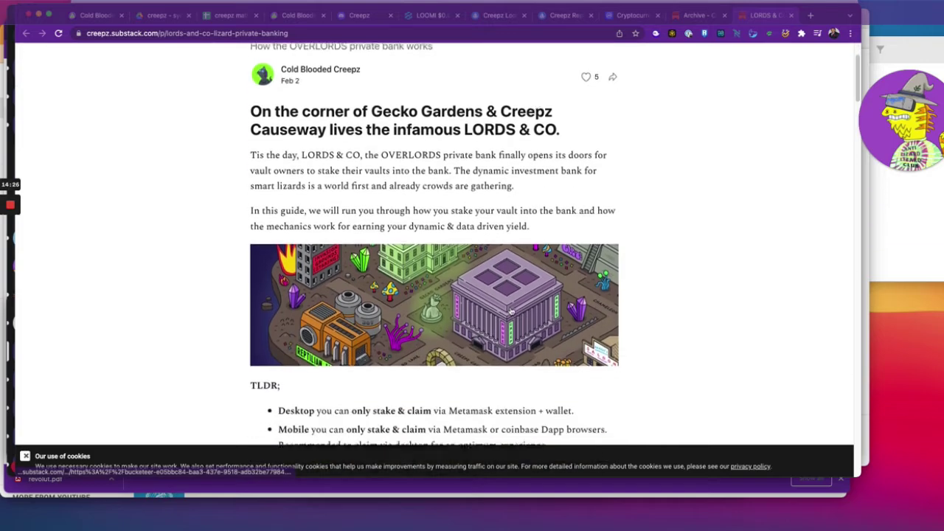
scroll(511, 310, down, 5)
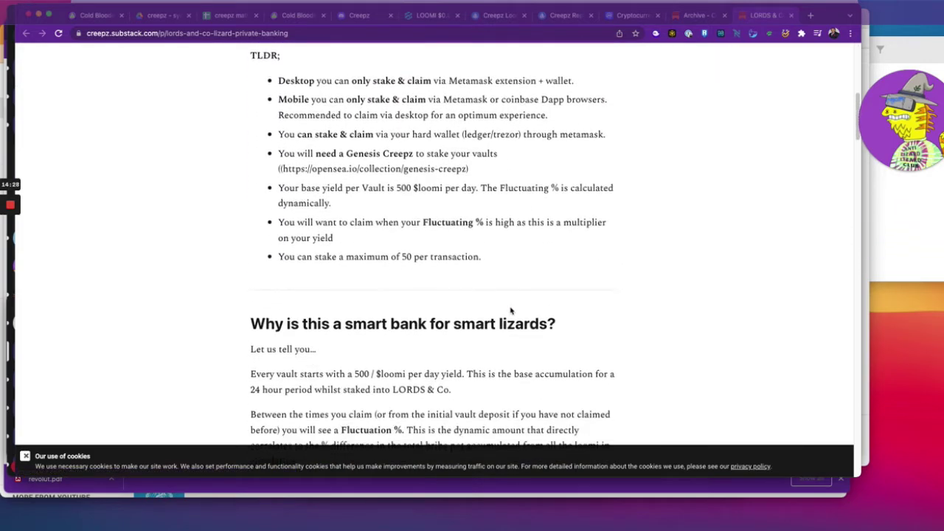
scroll(511, 310, down, 2)
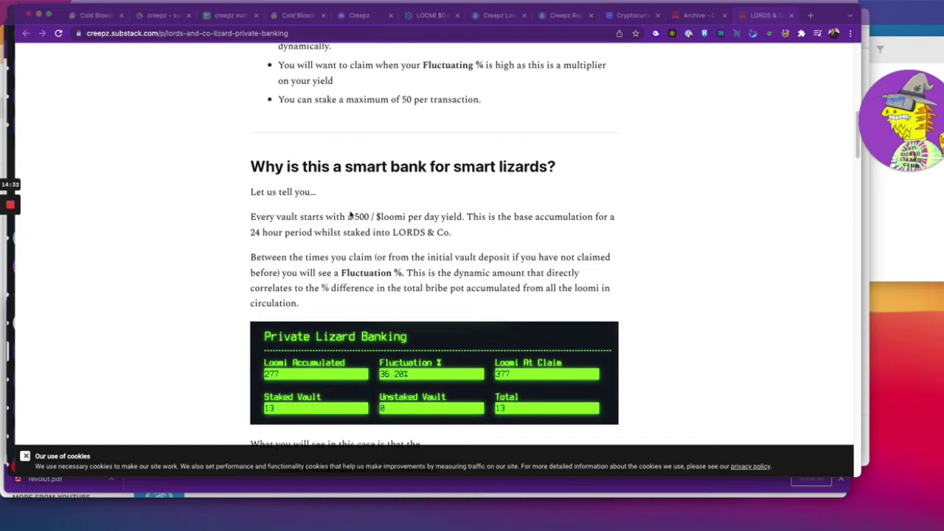
drag(349, 216, 463, 216)
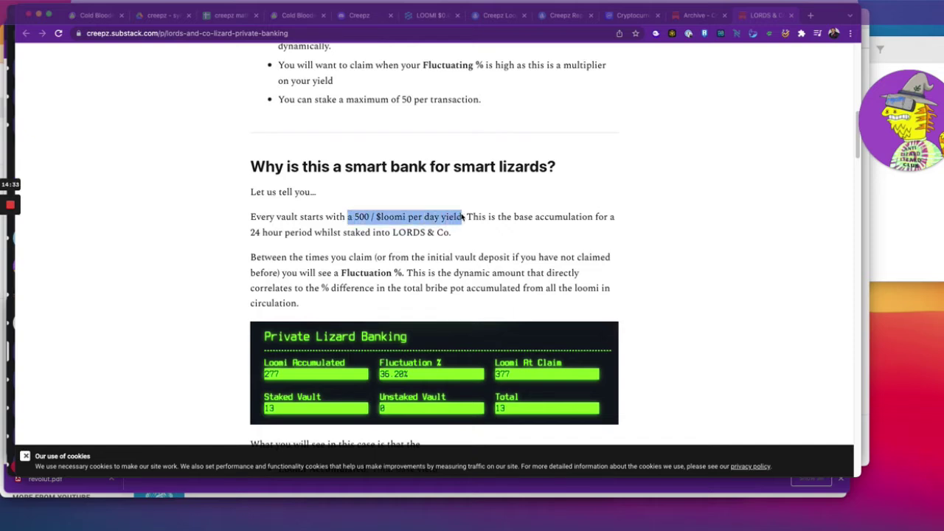
click(432, 256)
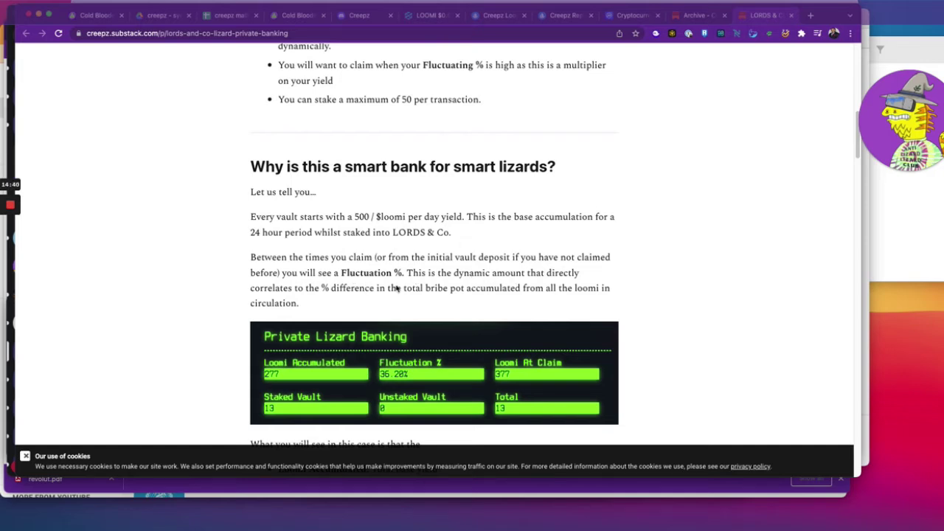
scroll(448, 287, down, 4)
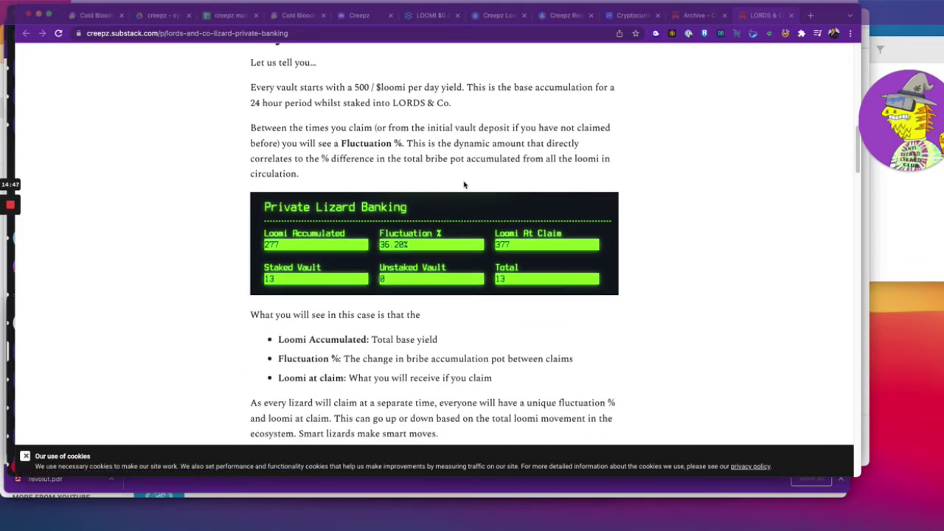
scroll(470, 185, down, 4)
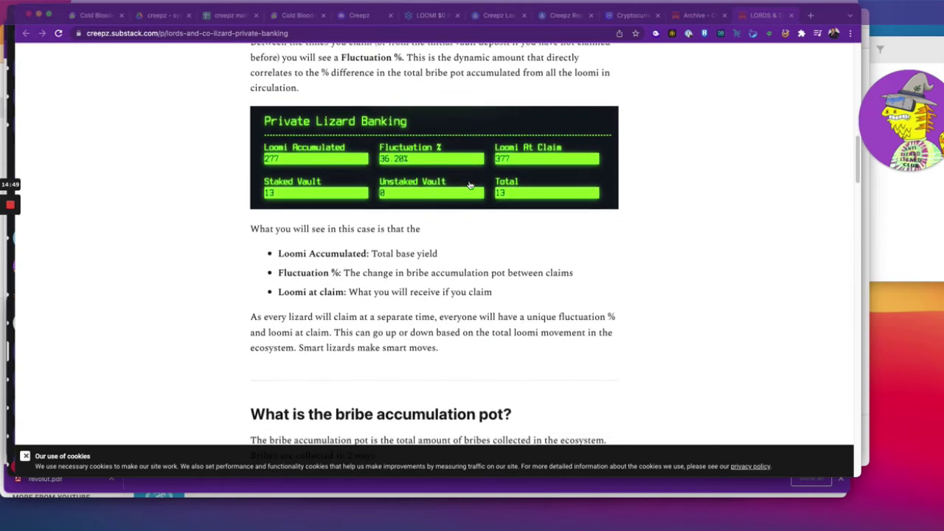
scroll(469, 185, down, 1)
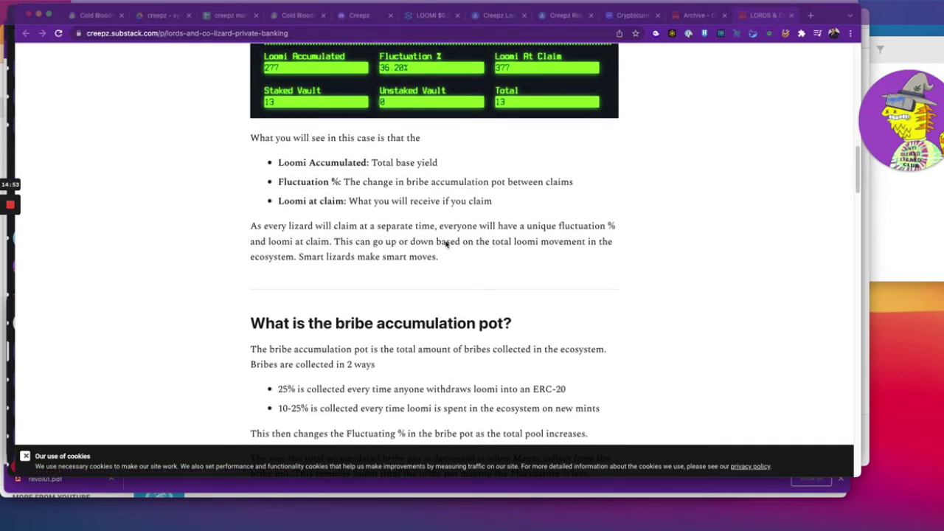
scroll(395, 275, down, 3)
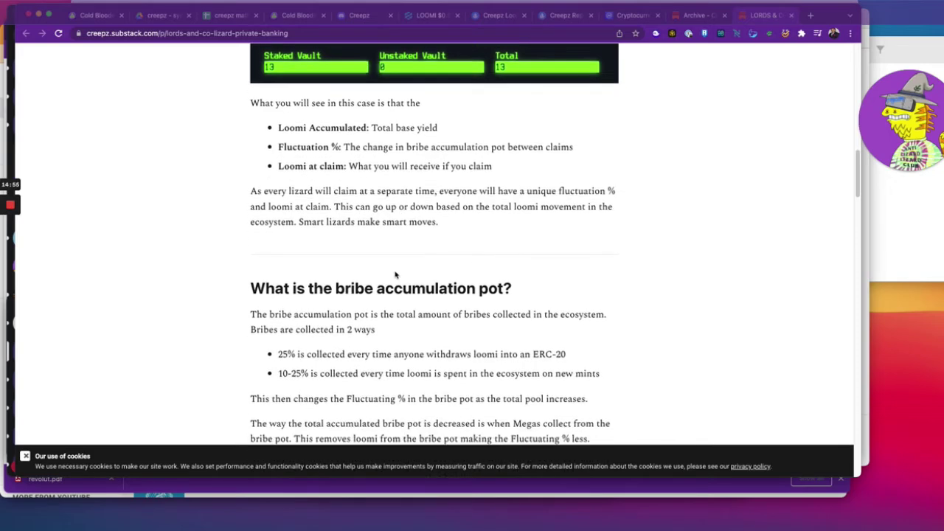
scroll(394, 275, down, 1)
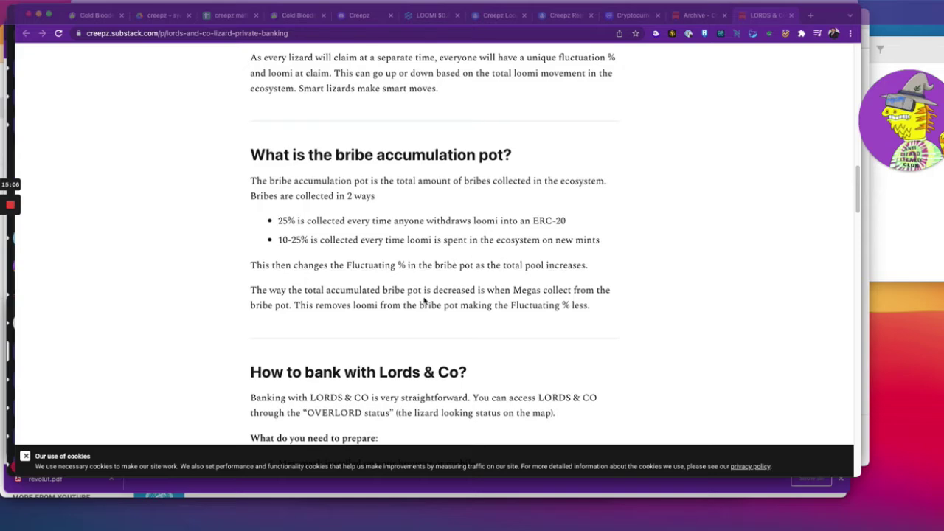
- Examine the article's instructions for joining the bank, staking Loomi Vaults and claiming loomi, and return to its beginning
scroll(428, 298, down, 5)
scroll(425, 300, down, 11)
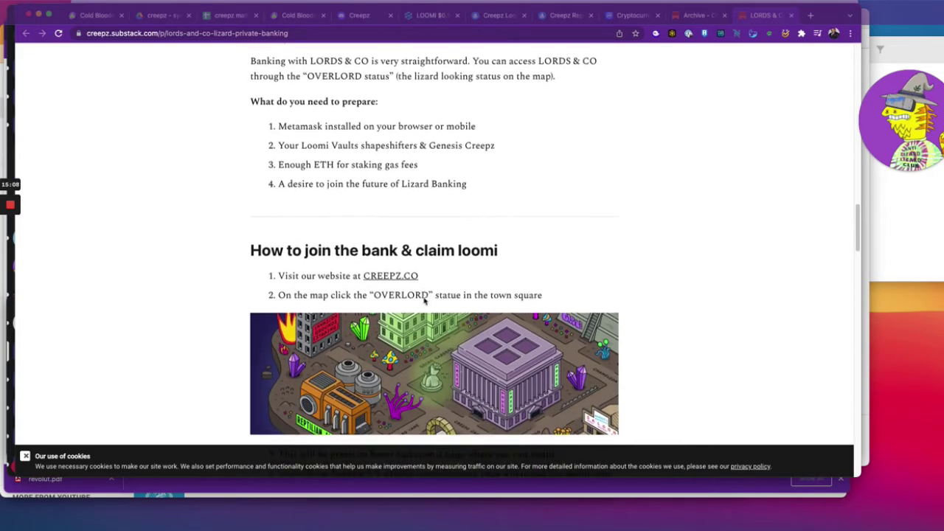
scroll(425, 302, down, 1)
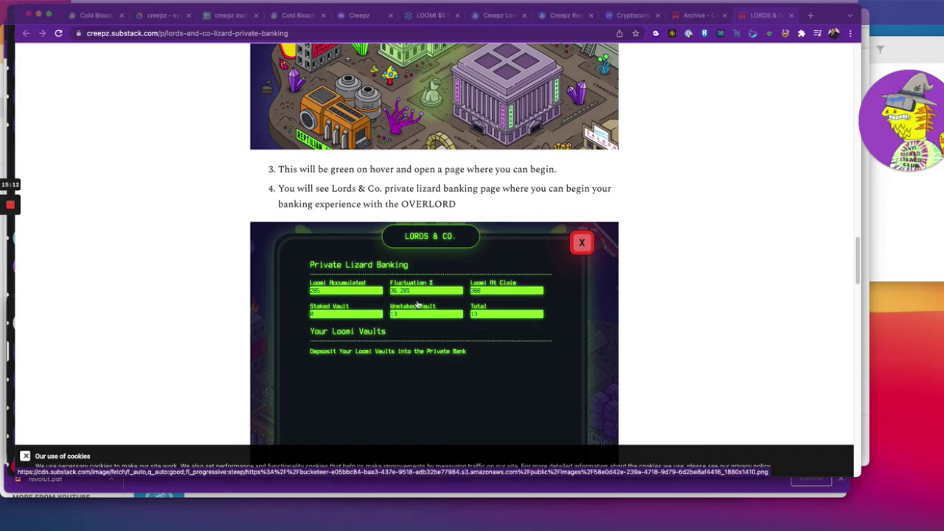
scroll(391, 331, down, 8)
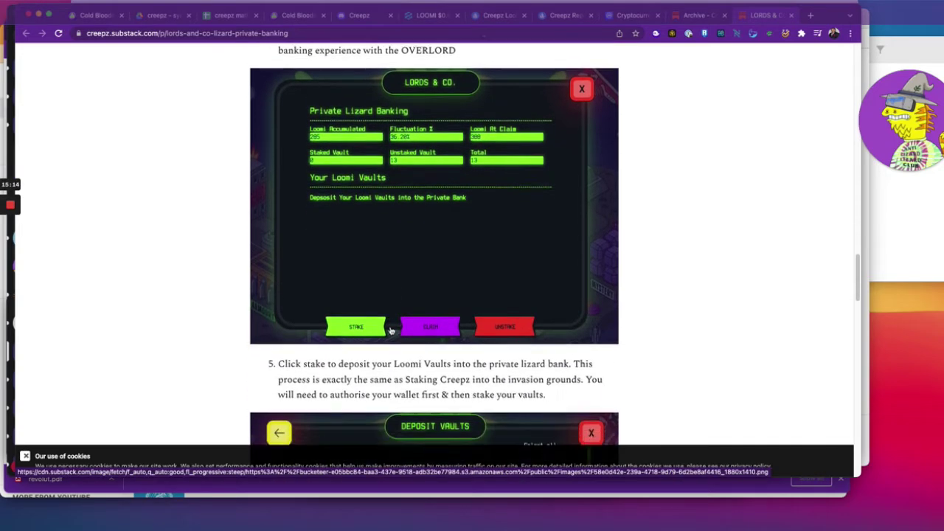
scroll(391, 331, down, 8)
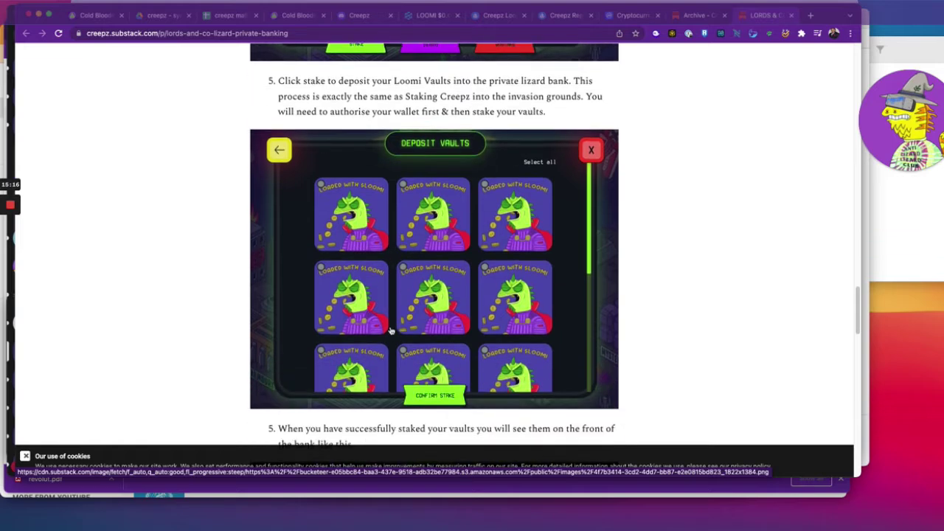
scroll(391, 331, down, 2)
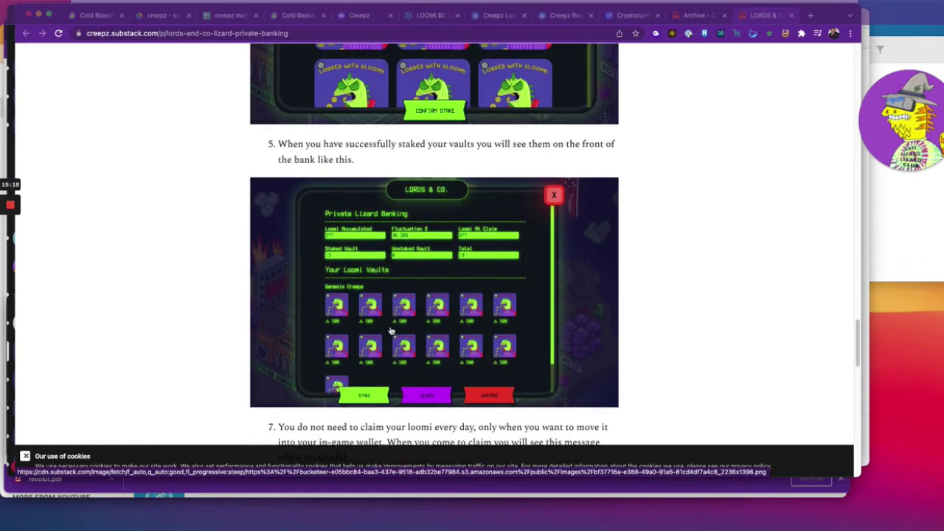
scroll(391, 331, down, 10)
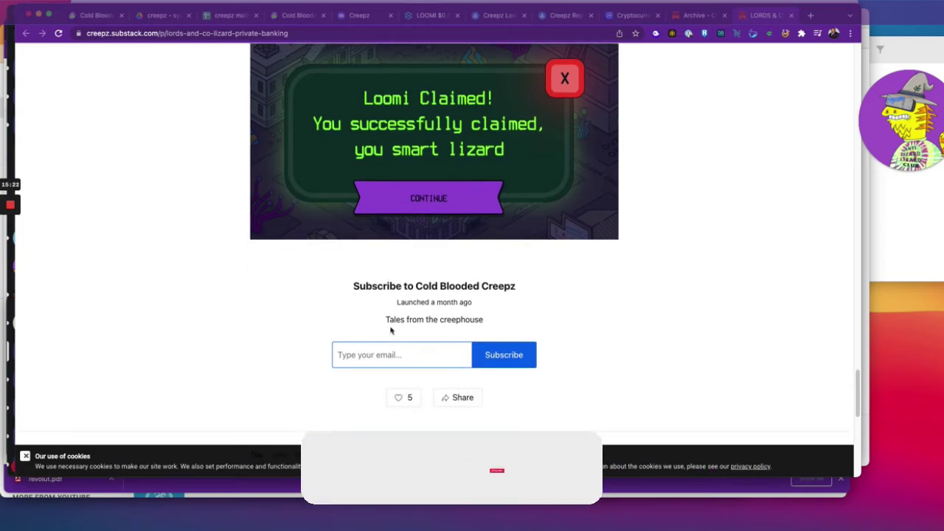
scroll(391, 331, up, 15)
scroll(391, 331, up, 10)
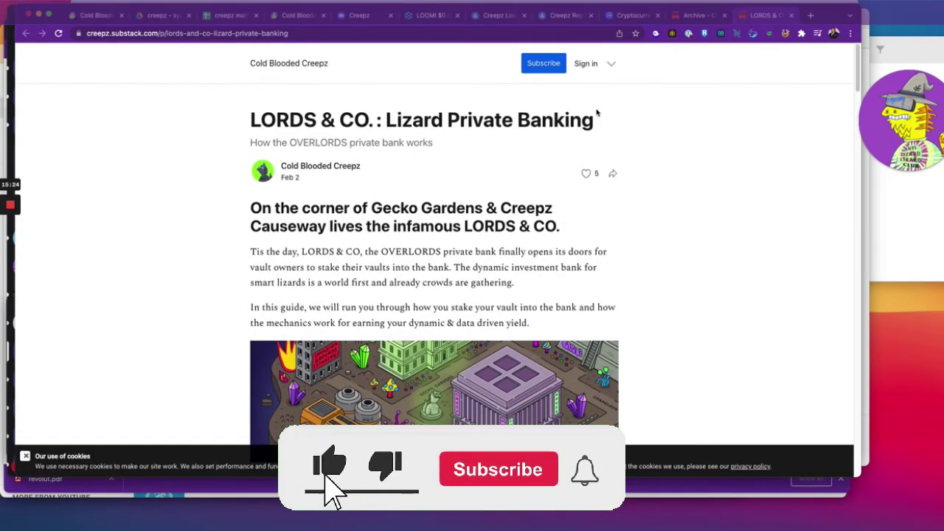
- Switch to the creepz maths spreadsheet and enter 700 as the Vault's daily Loomi return in C9
click(248, 15)
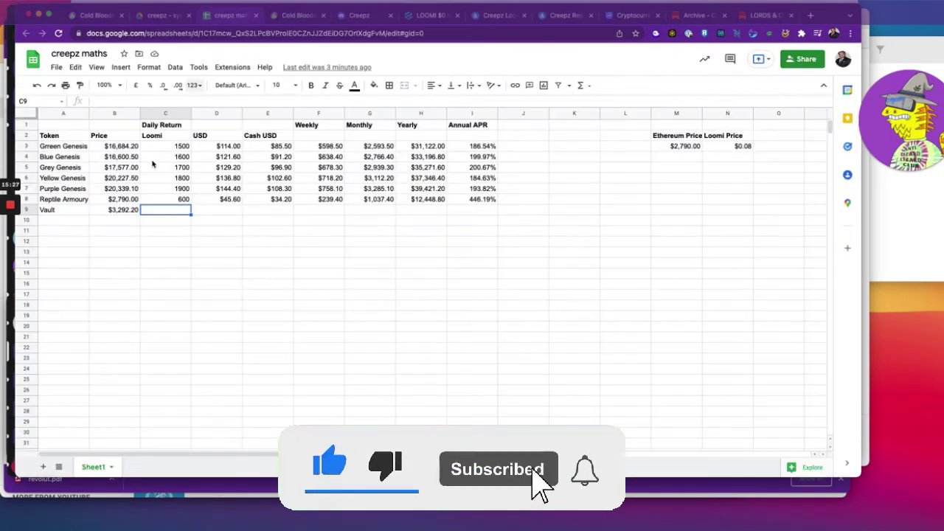
text(700)
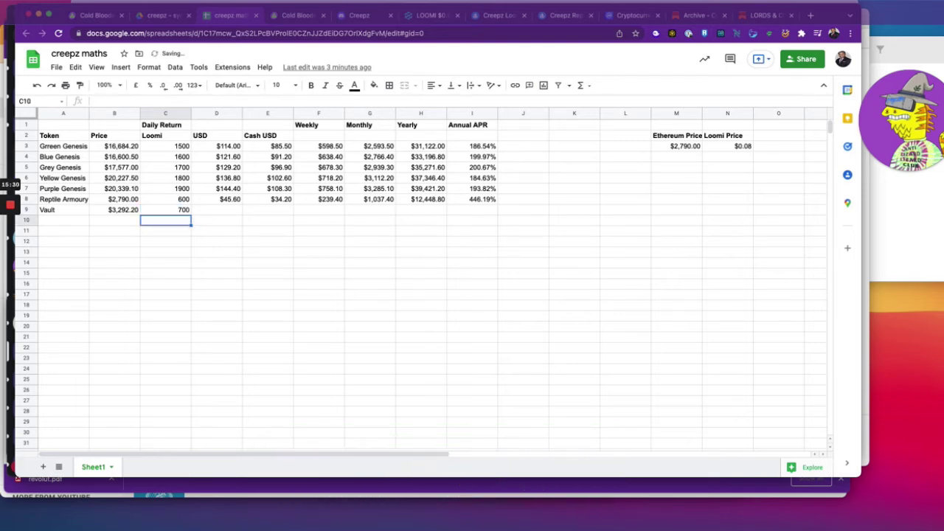
- Calculate the Vault's daily USD return in D9 by multiplying C9 by the Loomi price in N3
key(Tab)
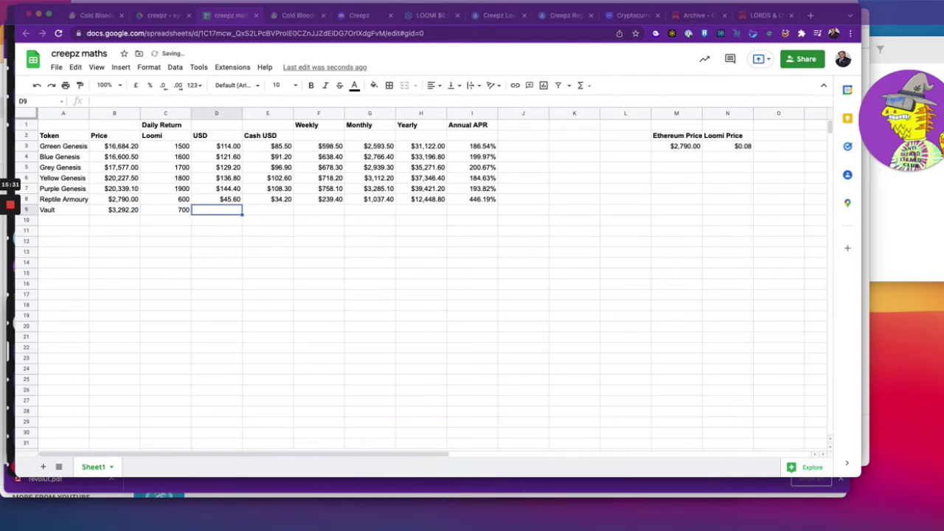
text(=)
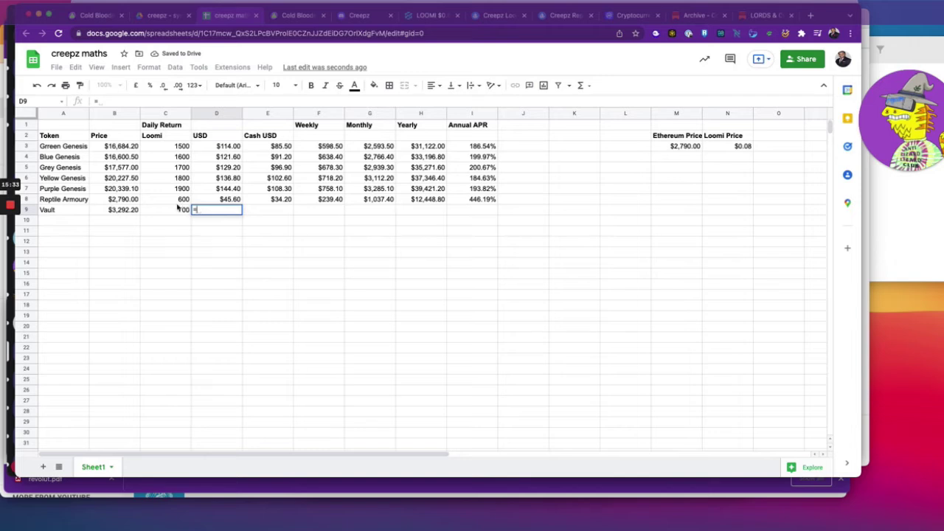
click(177, 208)
text(*)
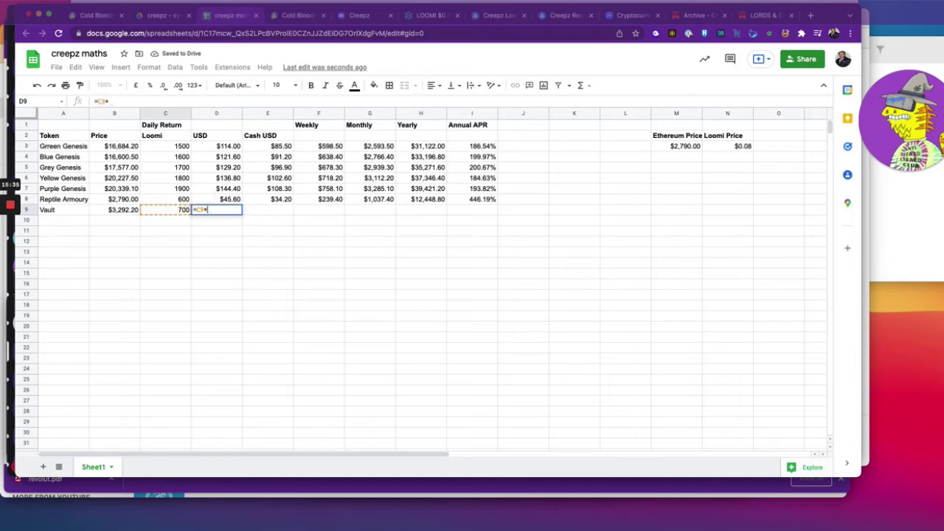
click(740, 149)
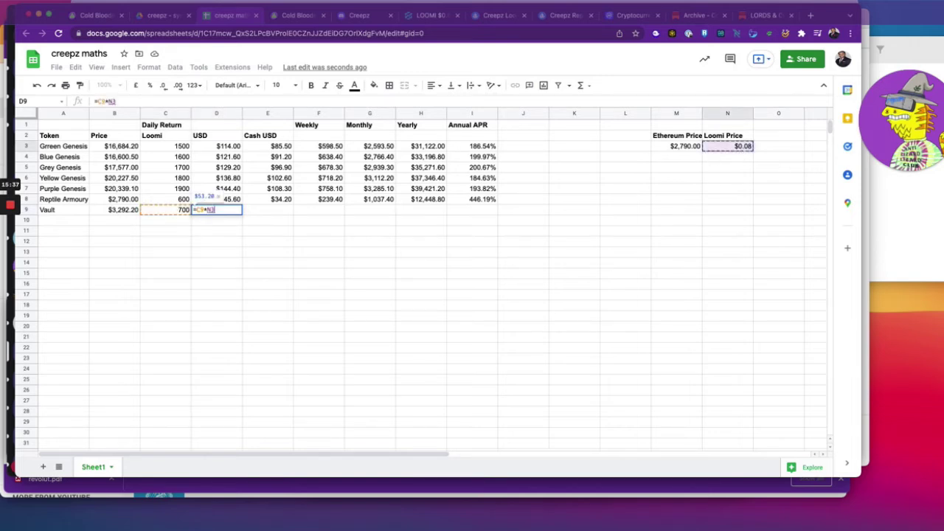
key(Return)
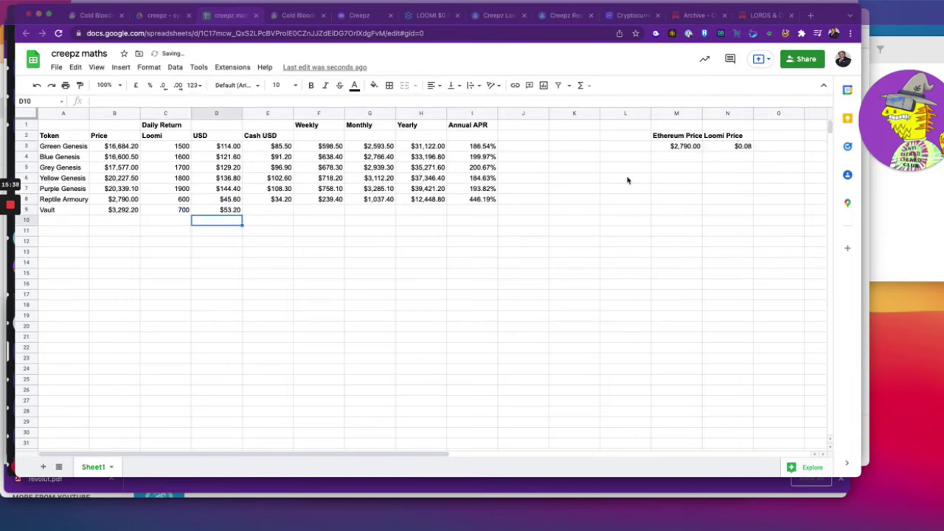
- Copy the Reptile Armoury formulas from Cash USD through Annual APR, E8:I8, down into the Vault's row 9
click(278, 201)
shift+click(489, 202)
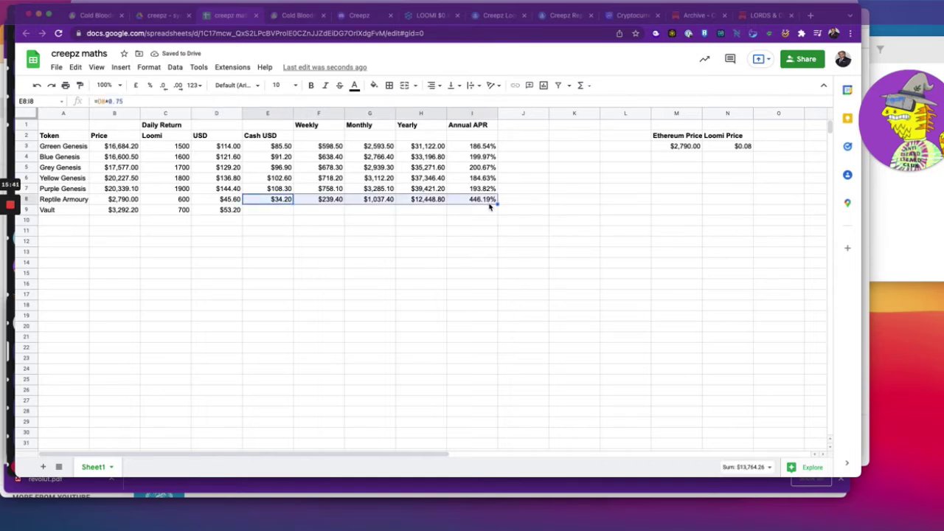
drag(497, 204, 497, 213)
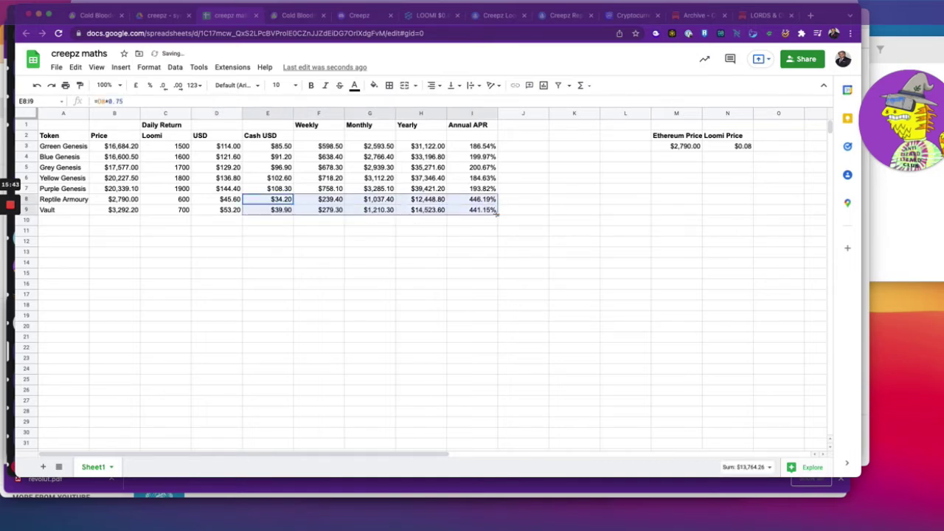
click(299, 242)
click(209, 244)
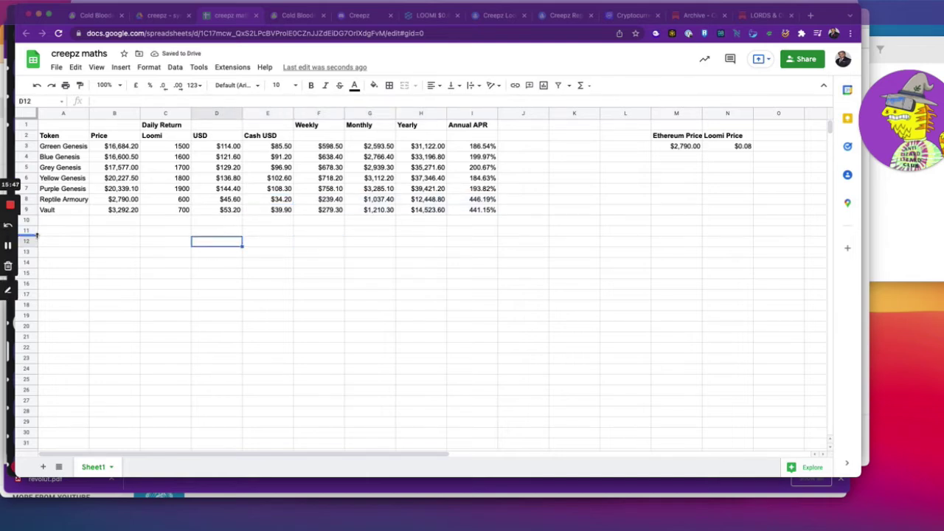
- Add the tokens Mega SS Trump and Mega SS Cuban below Vault in A10 and A11
click(61, 223)
text(Mega S)
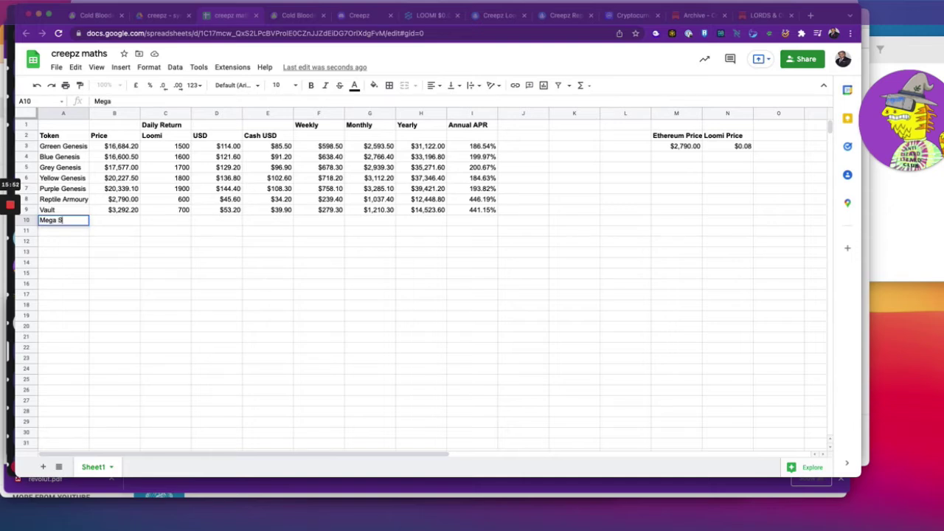
text(S Trump)
key(Return)
text(Meeg)
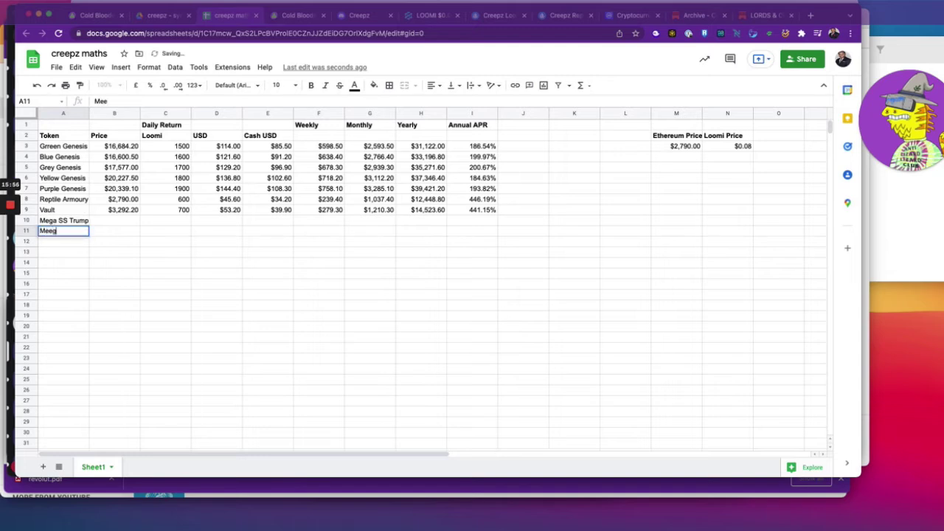
text(aga)
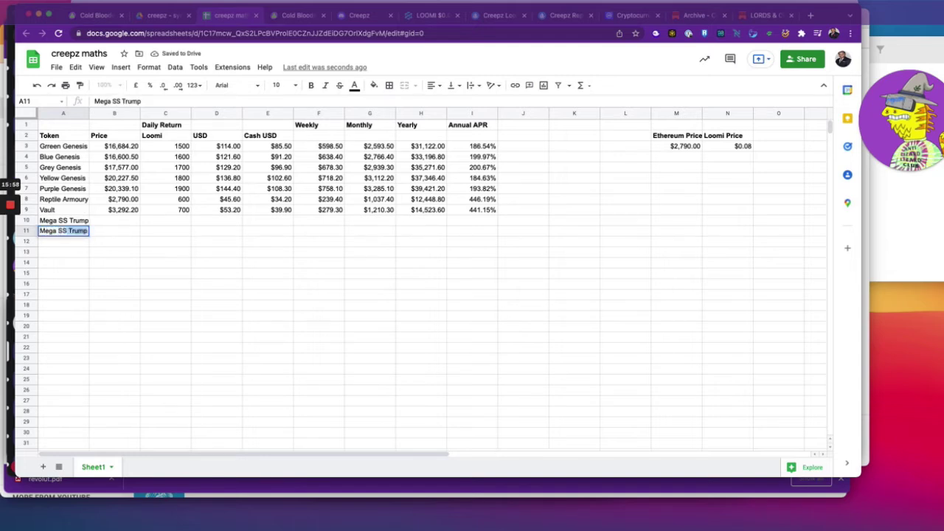
text( SS Cuban)
key(Return)
- Add the tokens Mega SS Paris, Mega SS Elon and Mega SS Snoop in A12 to A14
text(Mega )
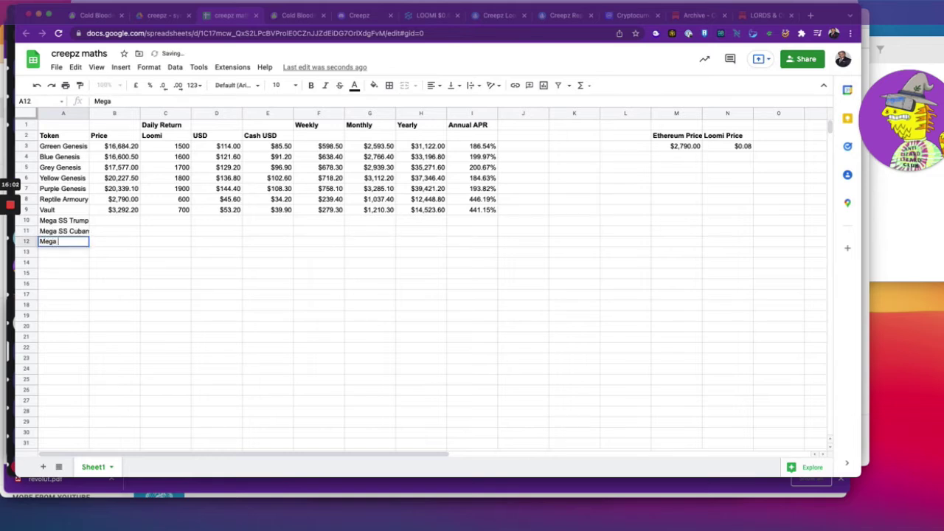
text(SS Paris)
key(Return)
text(Mega SS)
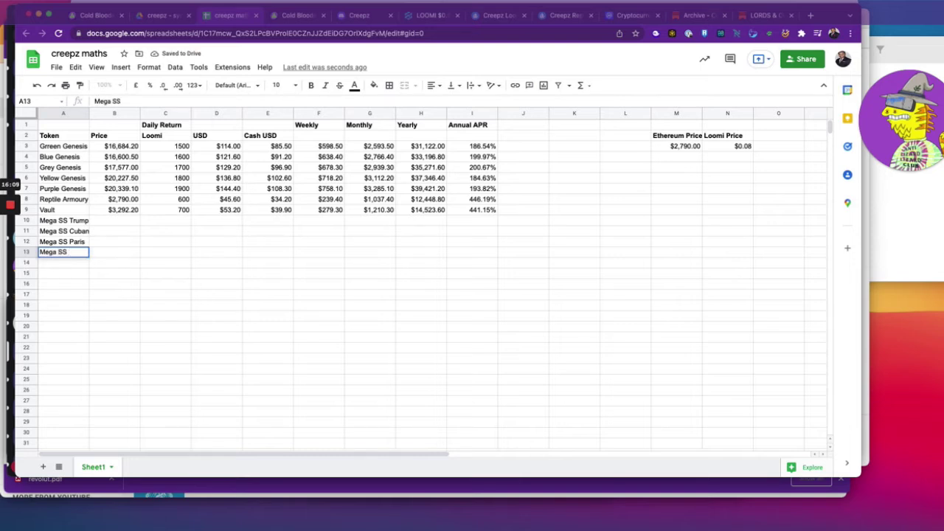
key(Return)
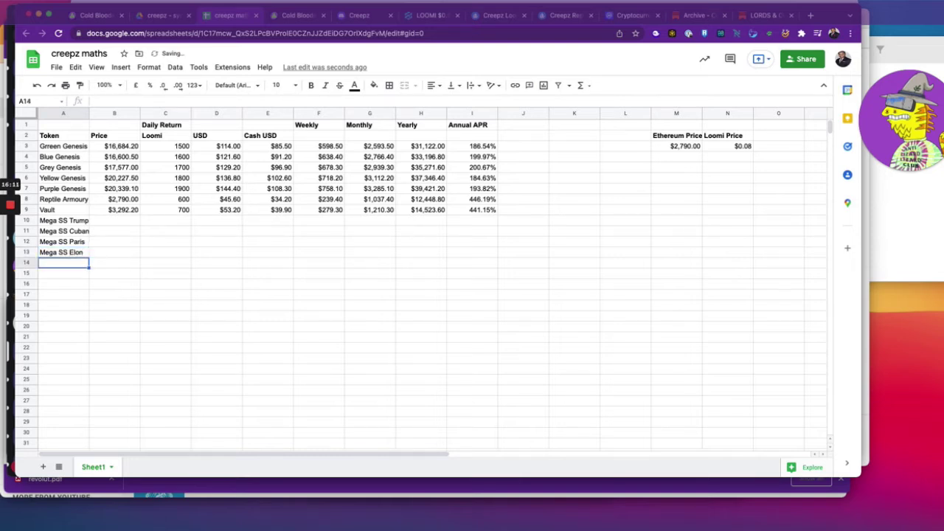
text(Megg)
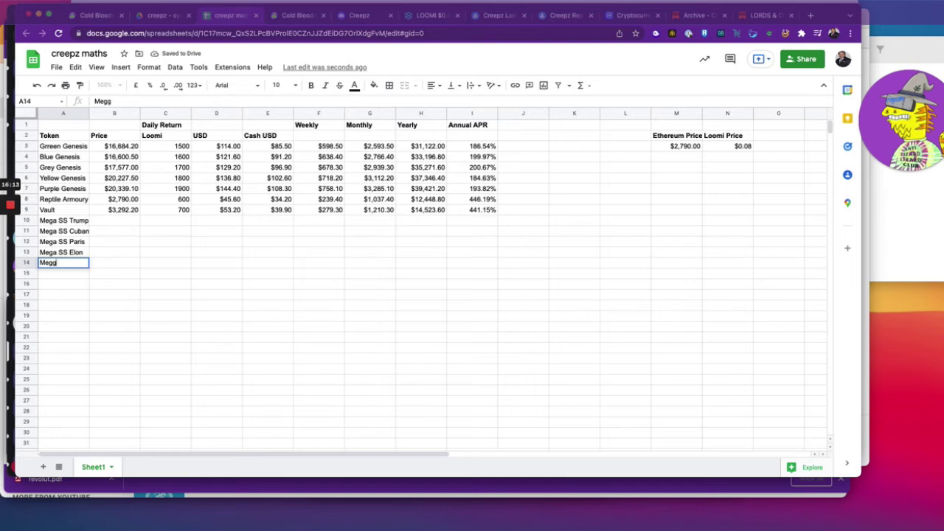
text( SS Snoop)
key(Return)
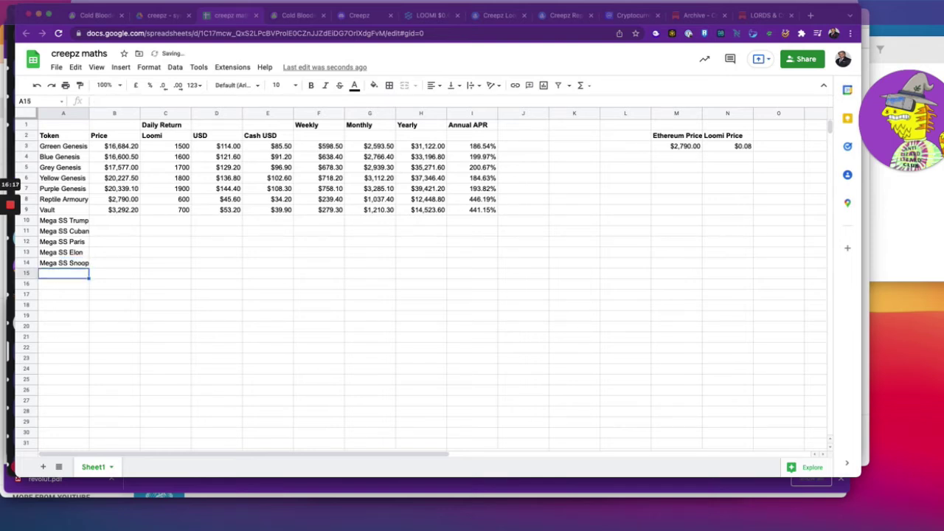
text(Mega SS Gaar)
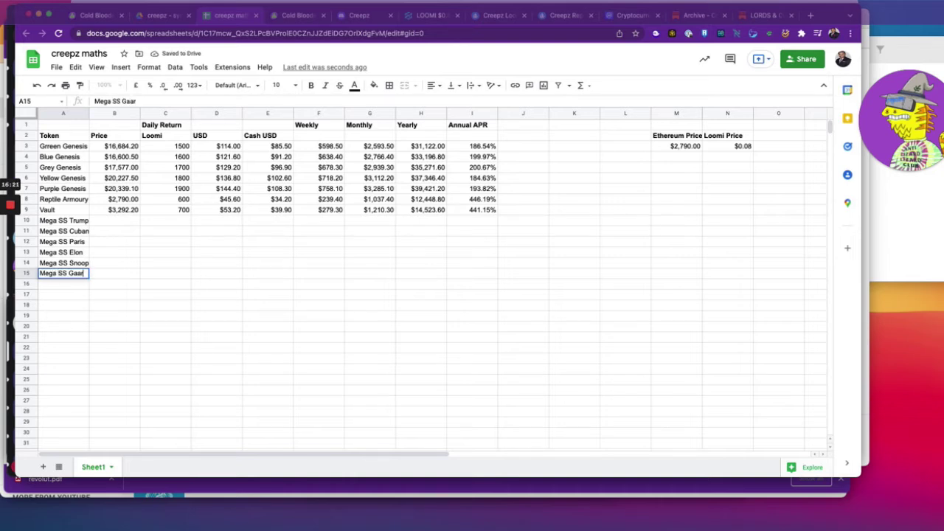
text(y)
key(BackSpace)
key(BackSpace)
key(BackSpace)
key(BackSpace)
key(BackSpace)
key(BackSpace)
key(BackSpace)
key(BackSpace)
key(BackSpace)
key(BackSpace)
key(BackSpace)
key(BackSpace)
key(BackSpace)
- Add the tokens Mega SS Gary and Mega SS Banks in A15 and A16
text(me)
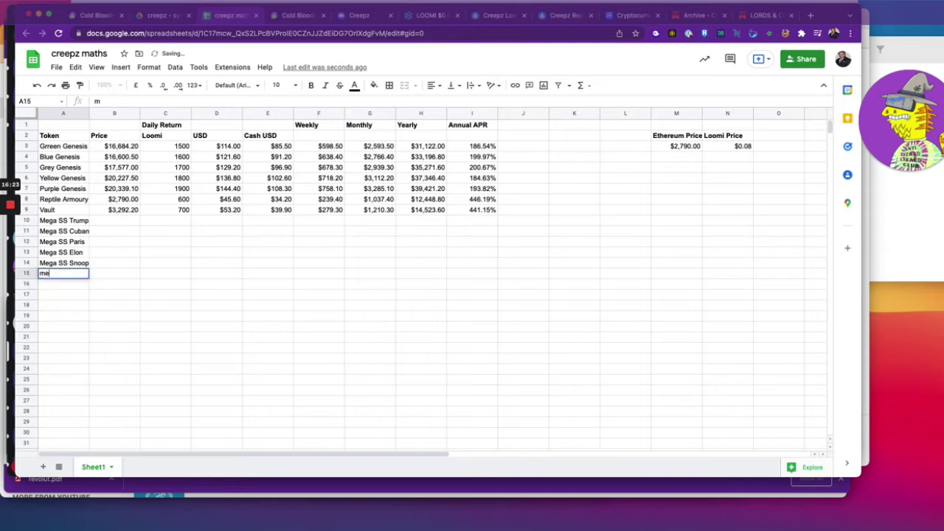
text(ga SS Gary)
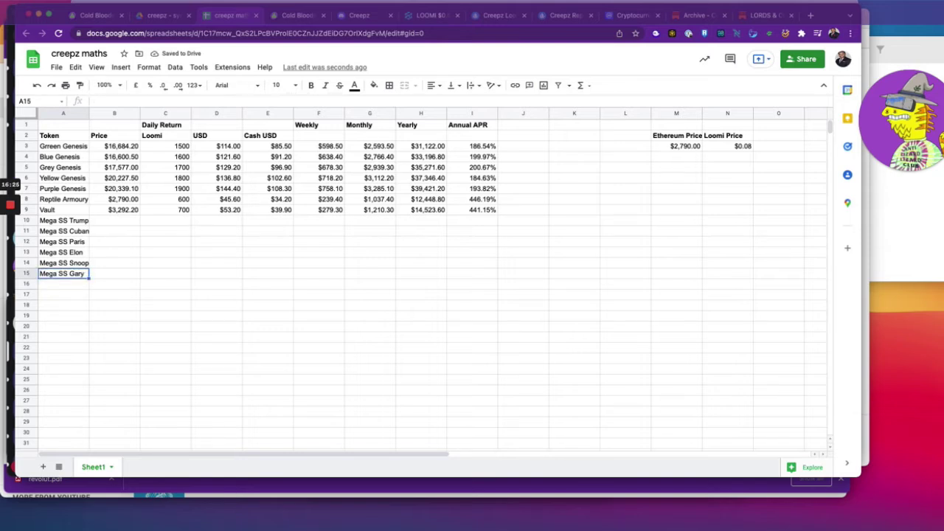
key(Return)
key(Up)
click(64, 284)
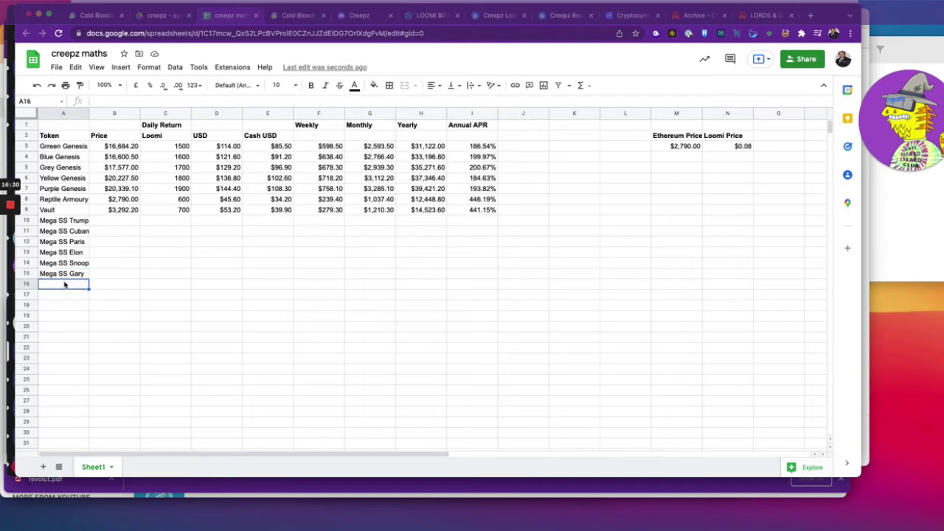
text(Mega S)
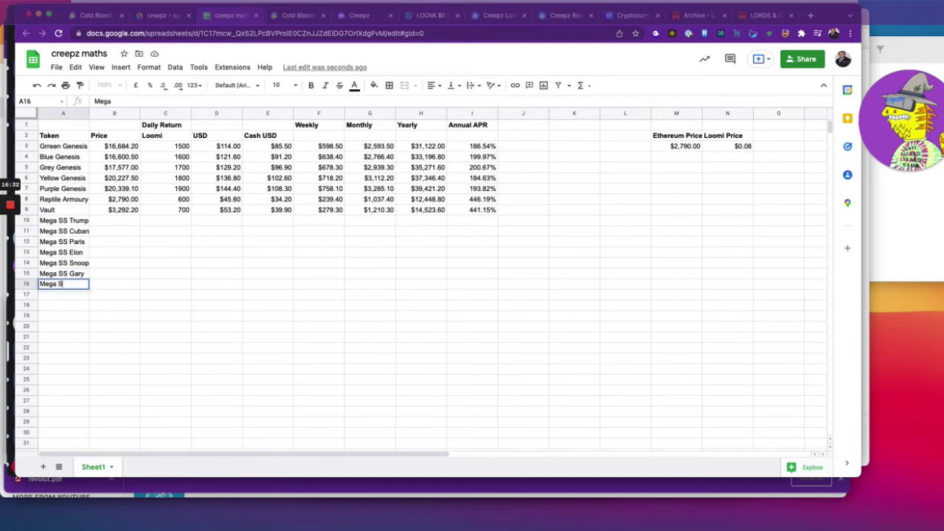
text(S Banks)
key(Return)
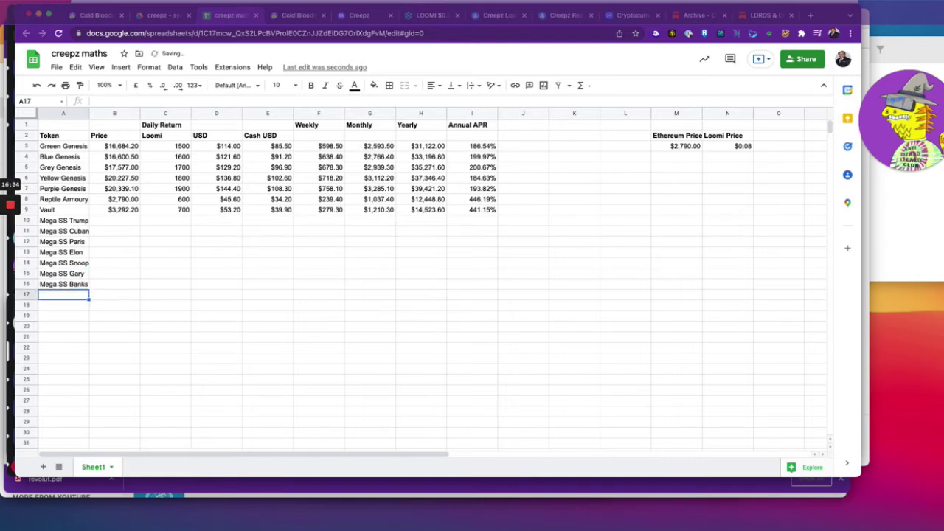
- Switch to OpenSea, search for "mega" and open the Creepz Mega Shapeshifterz collection in a new tab
click(123, 223)
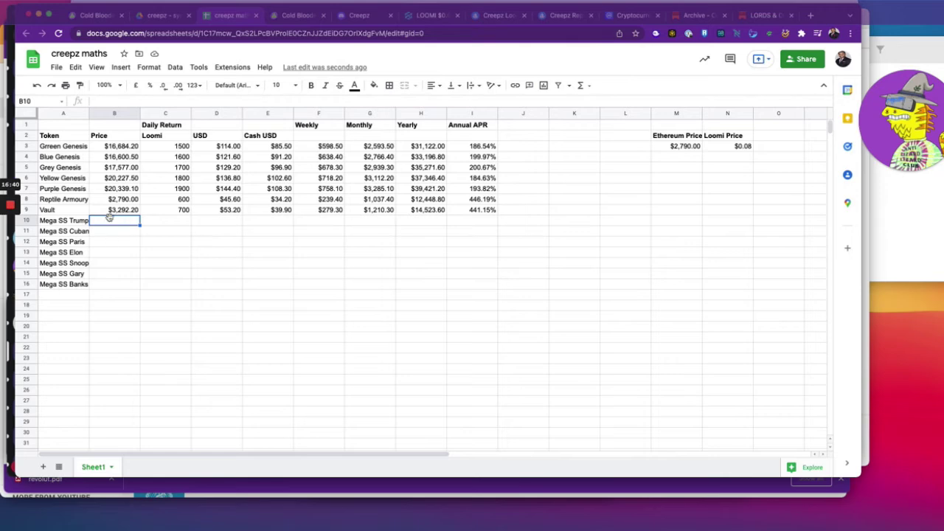
click(492, 16)
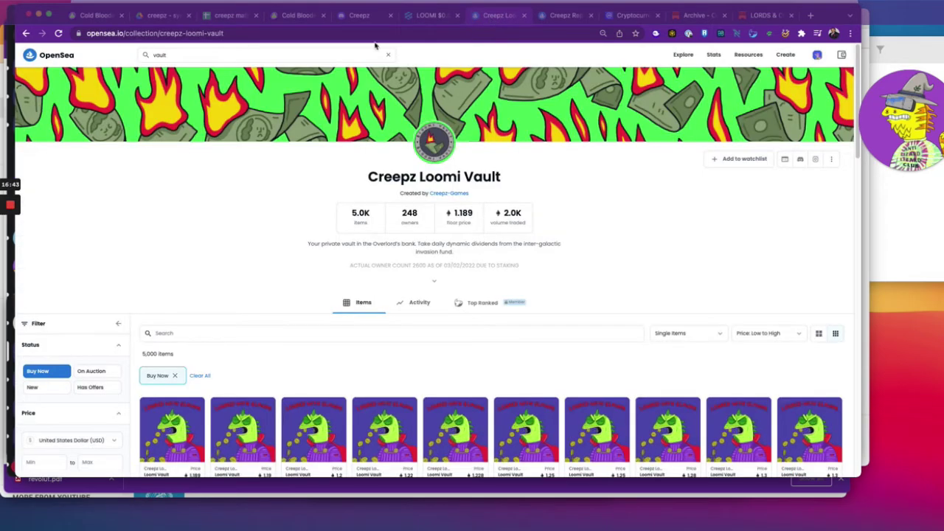
double_click(186, 53)
text(me)
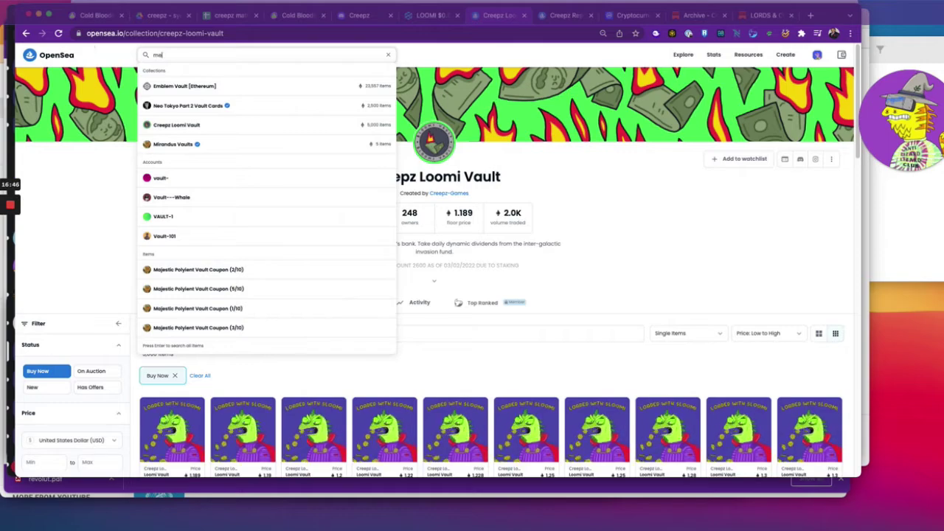
text(ga)
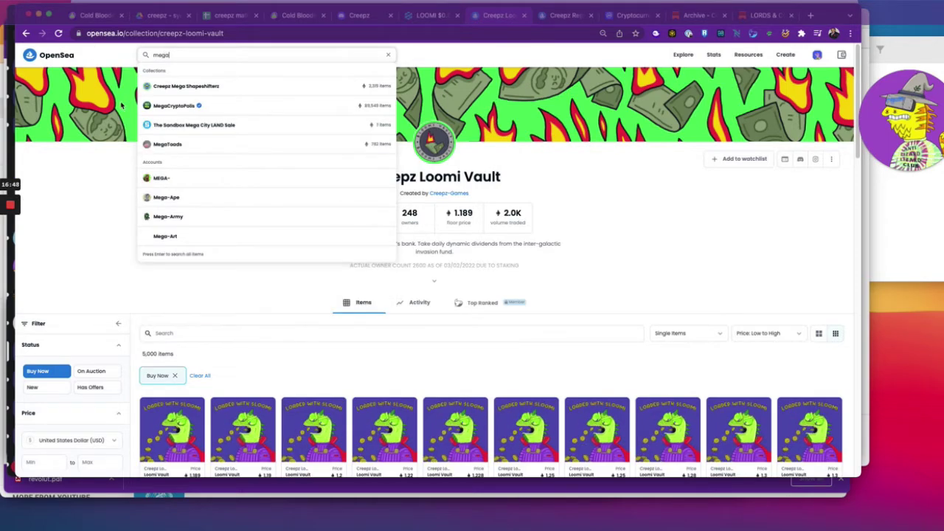
super+click(206, 89)
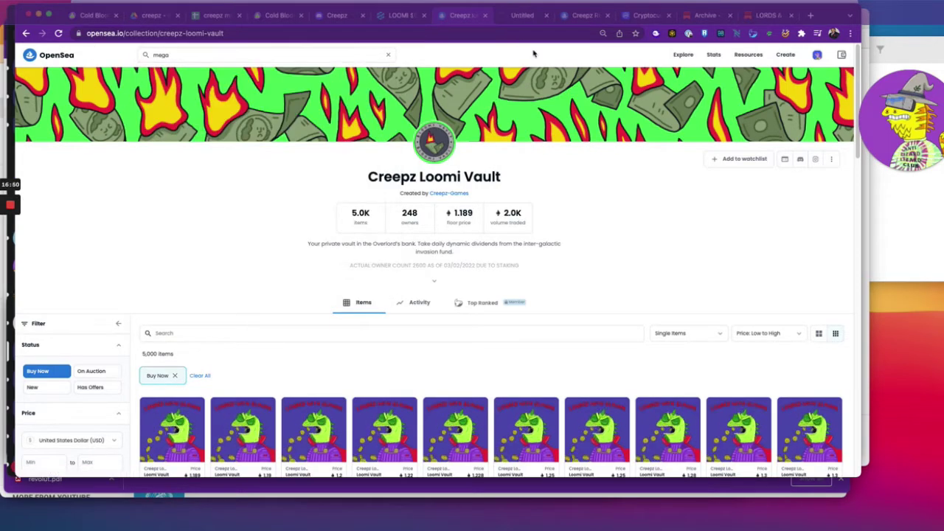
click(525, 18)
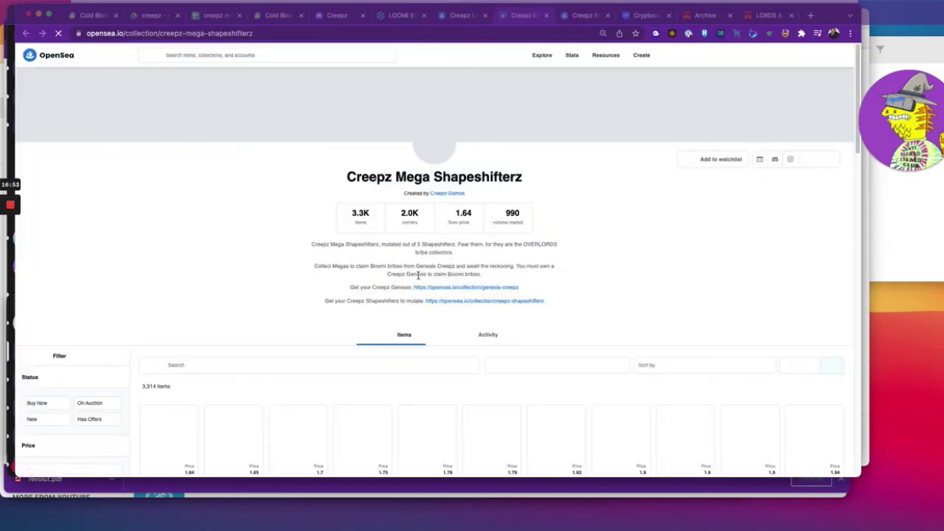
- Expand the collection's Mega and Loomi Thirst trait filters and show only items with Loomi Thirst 5
scroll(299, 282, down, 4)
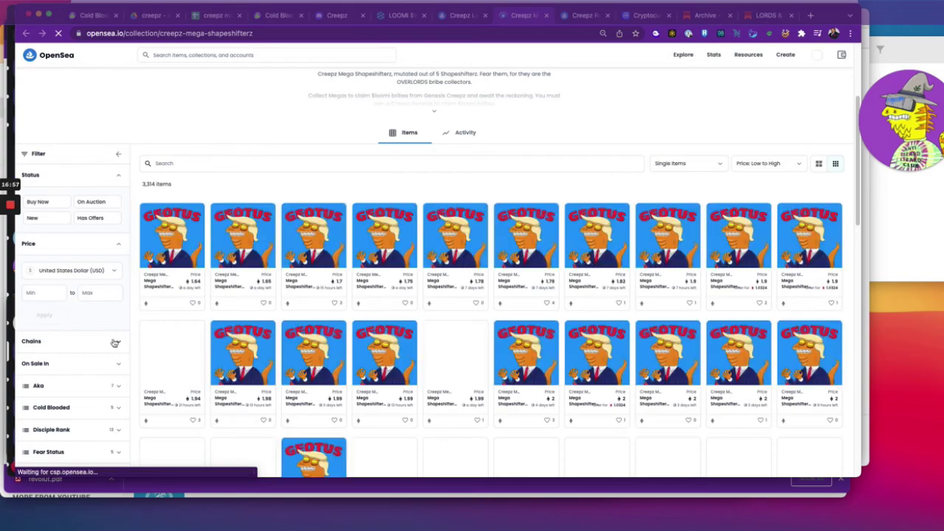
scroll(115, 343, down, 1)
scroll(69, 386, down, 1)
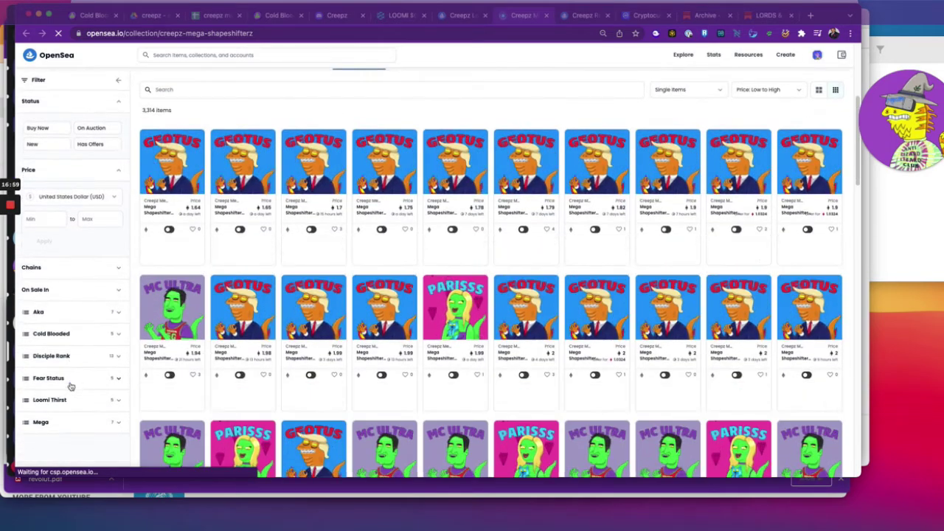
click(64, 421)
scroll(62, 357, down, 1)
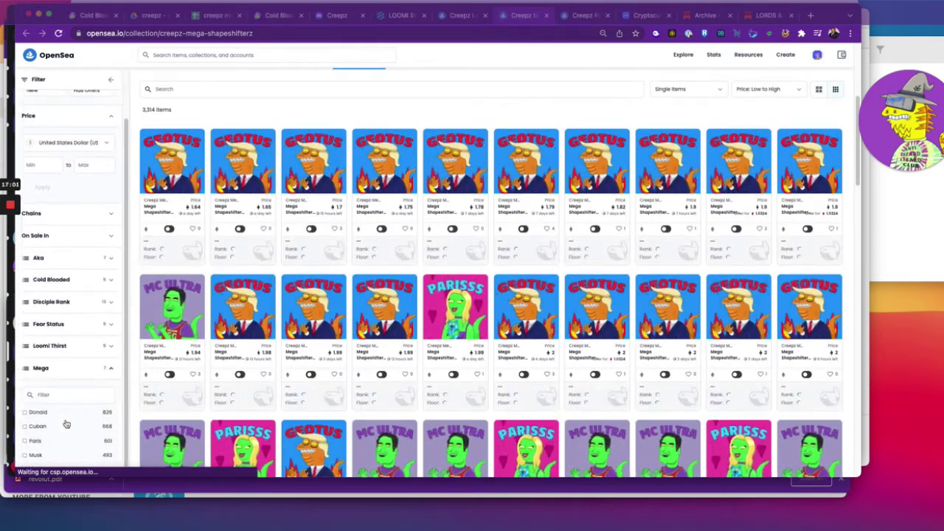
click(61, 352)
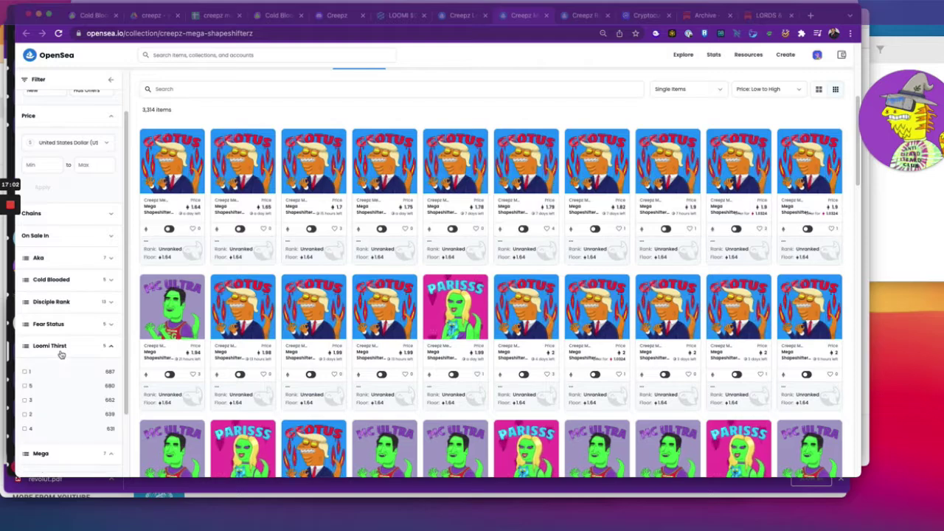
click(31, 384)
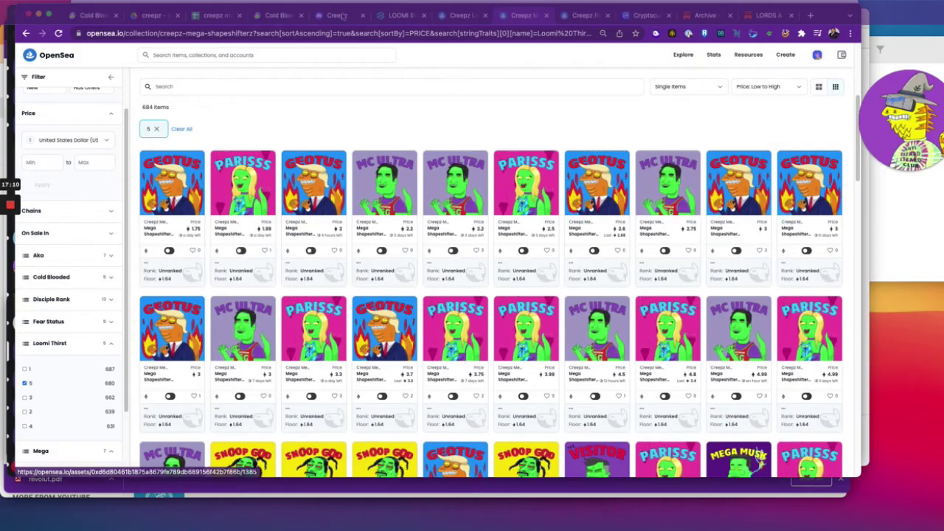
- Switch to the creepz maths spreadsheet and price Mega SS Trump in B10 as the Ethereum price times 1.75 (=M3*1.75)
click(221, 15)
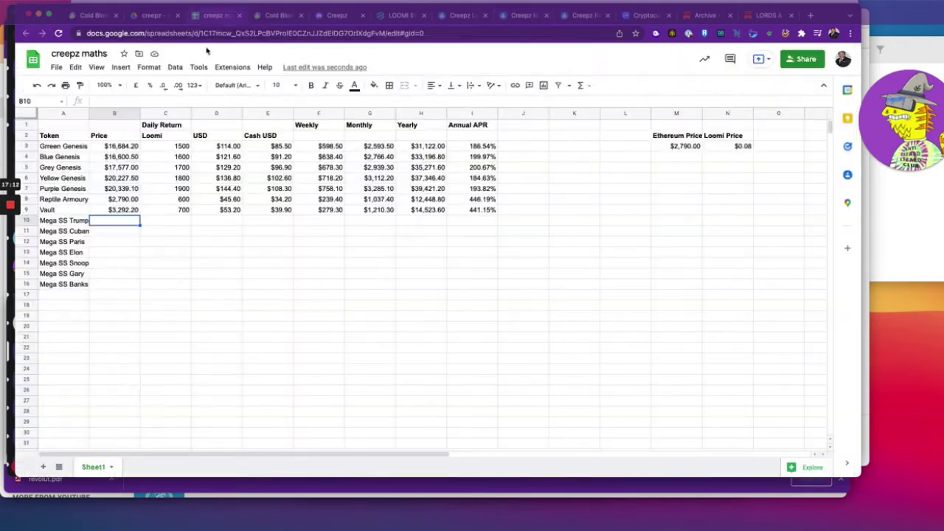
text(=)
click(685, 147)
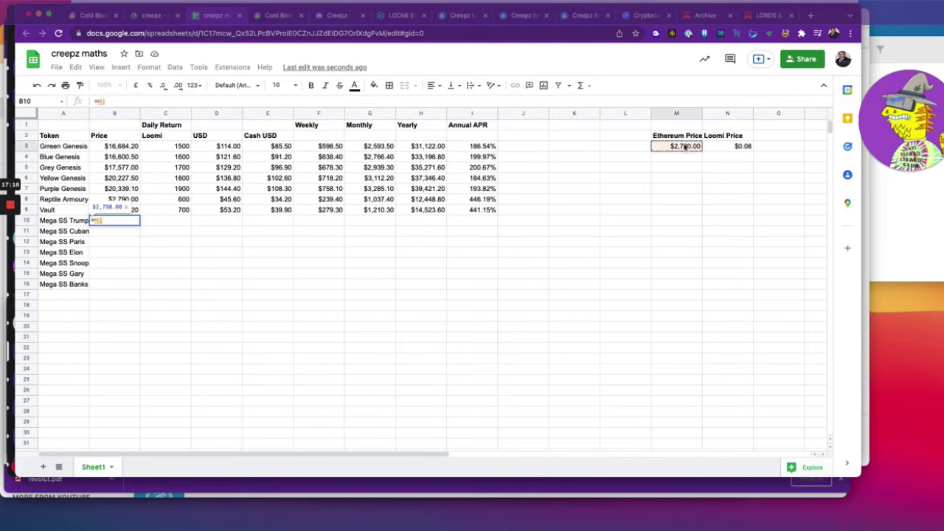
text(*1.75)
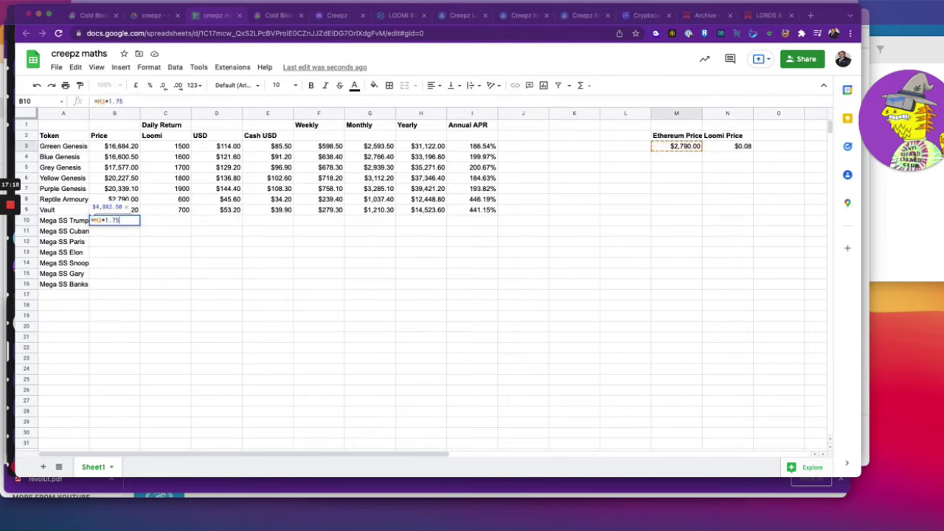
key(Return)
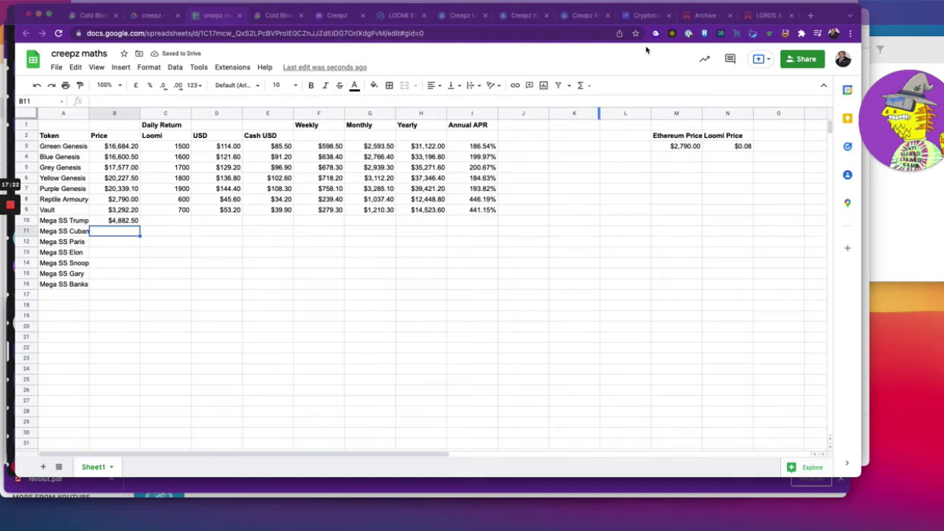
- Check the cheapest MC Ultra listing on OpenSea and enter =M3*2.2 as the Mega SS Cuban price in B11
click(528, 15)
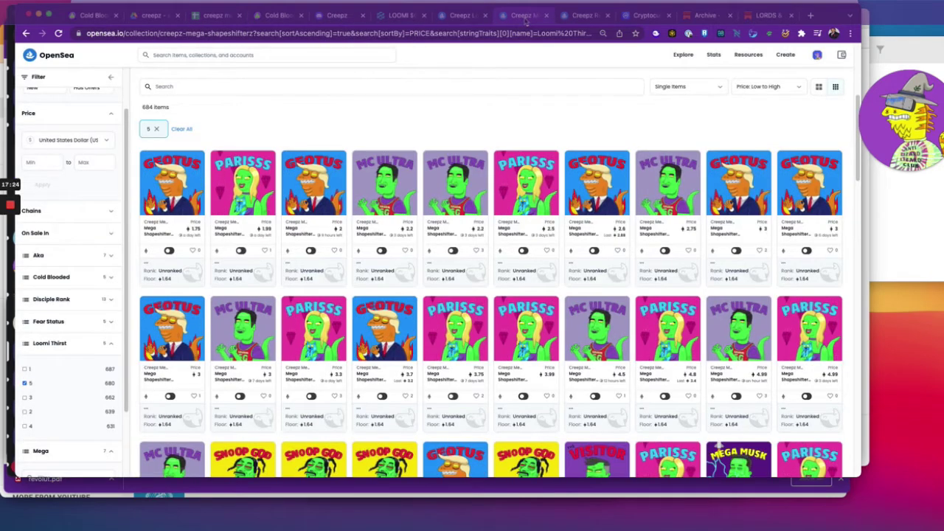
click(211, 15)
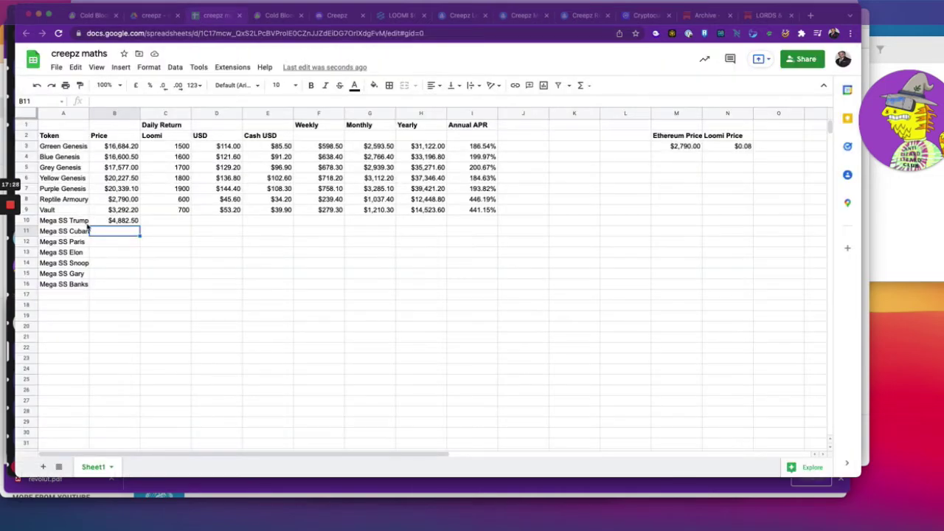
text(=)
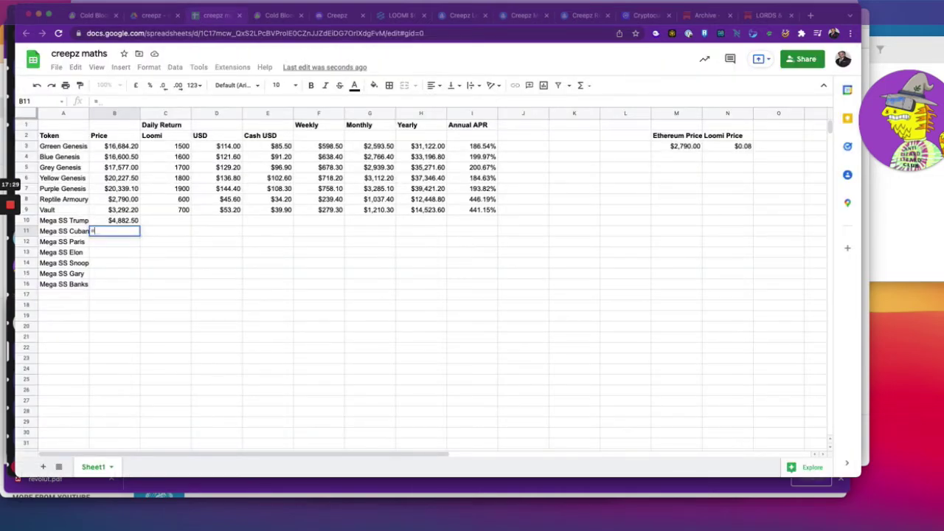
click(686, 148)
text(*2)
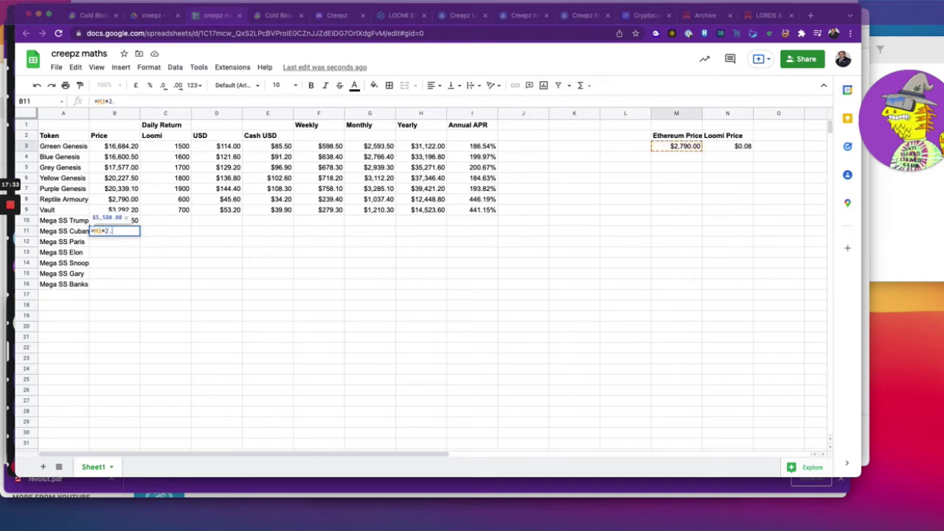
text(.2)
key(Return)
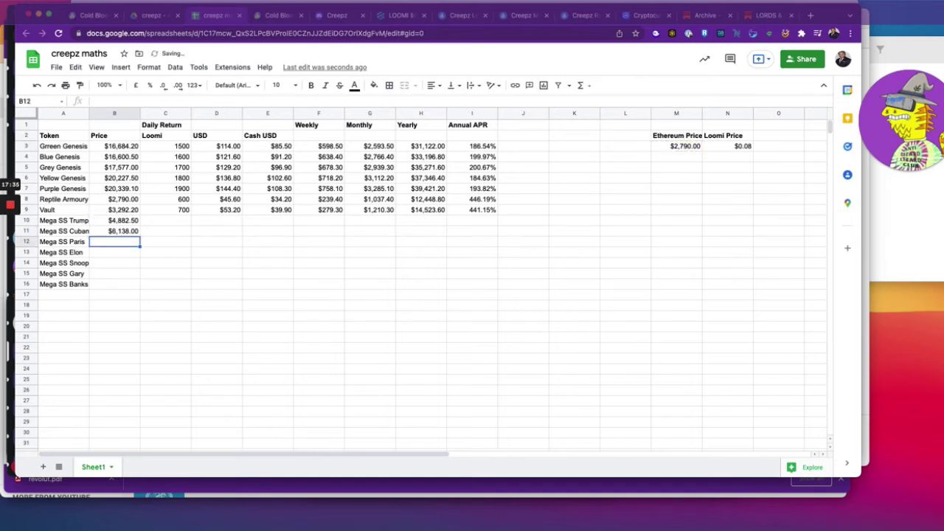
- Check the cheapest Parisss listing on OpenSea and enter =M3*1.98 as the Mega SS Paris price in B12
text(=)
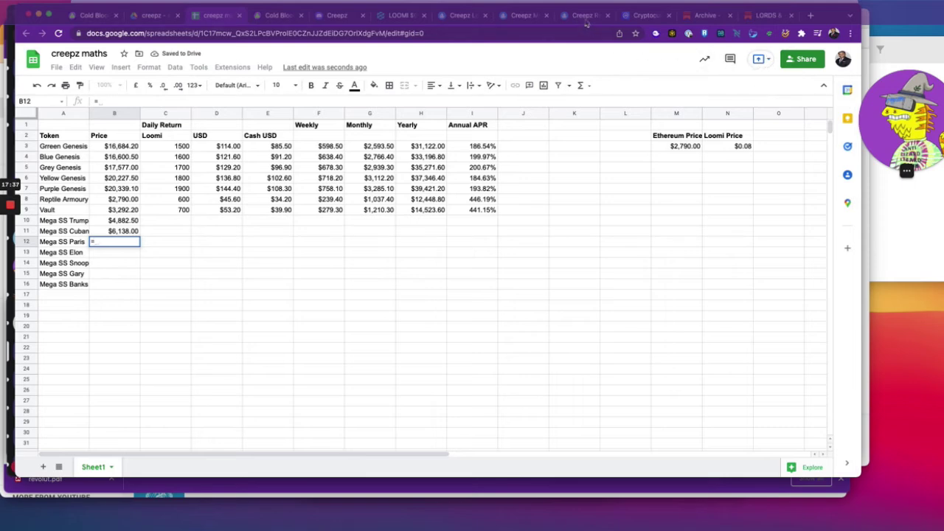
click(586, 16)
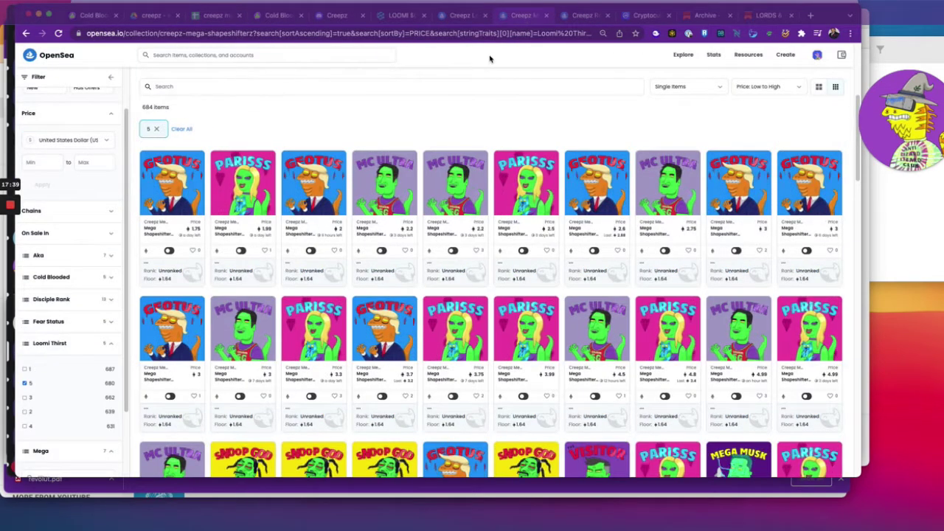
click(215, 21)
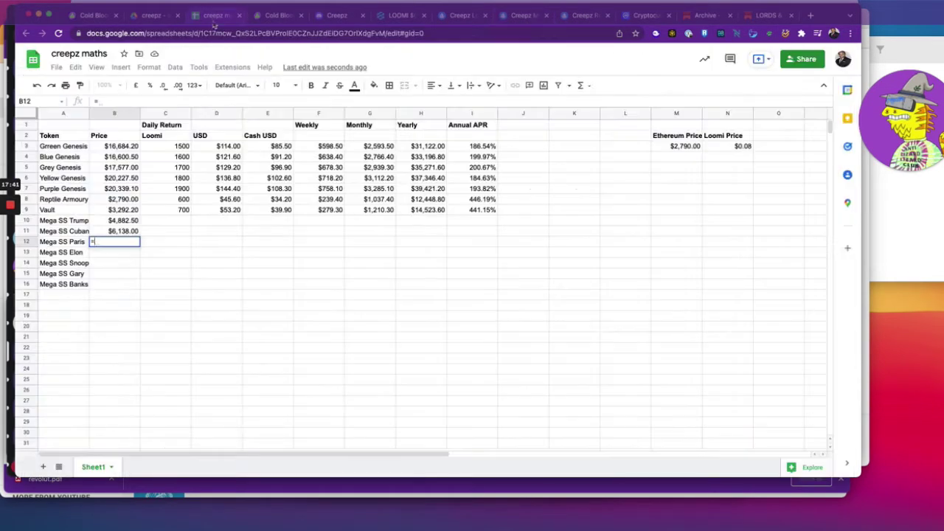
click(684, 147)
text(*1.98)
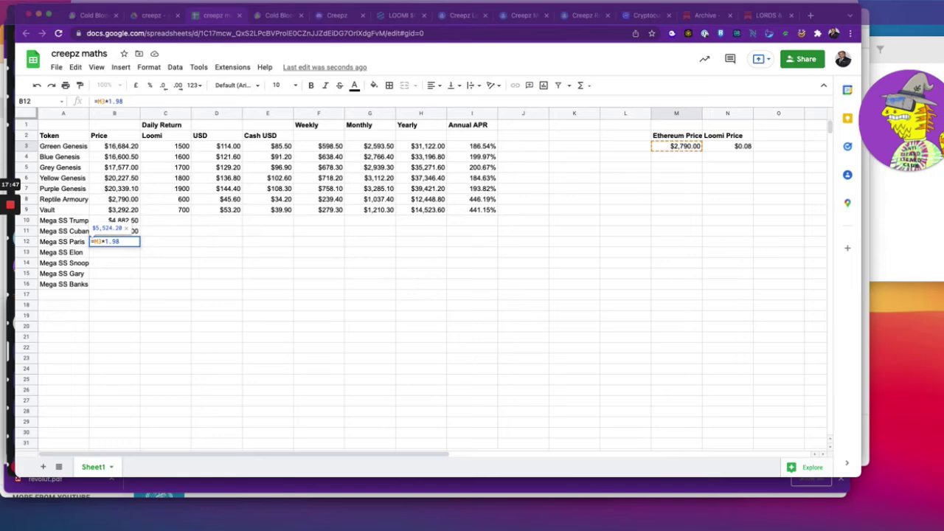
key(Return)
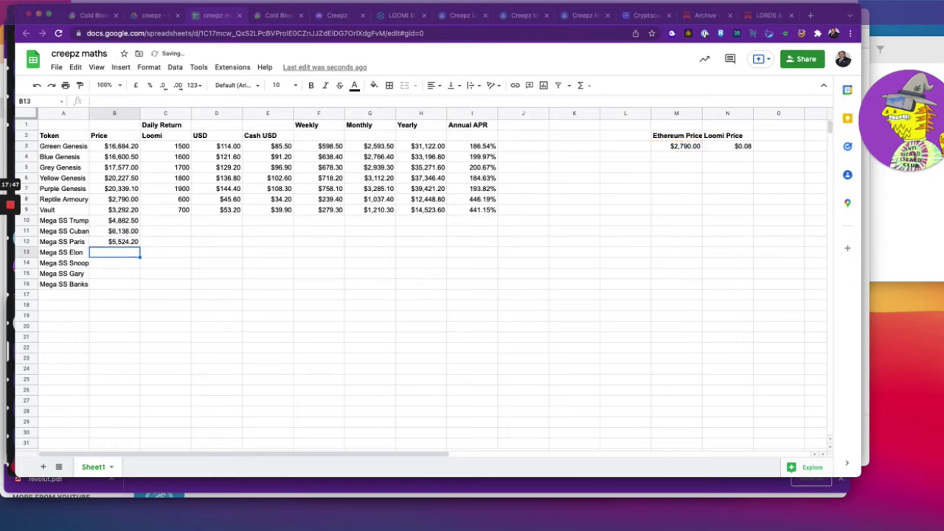
- Start a price formula in B13 and limit OpenSea's Creepz Mega Shapeshifterz collection to Buy Now listings
text(=)
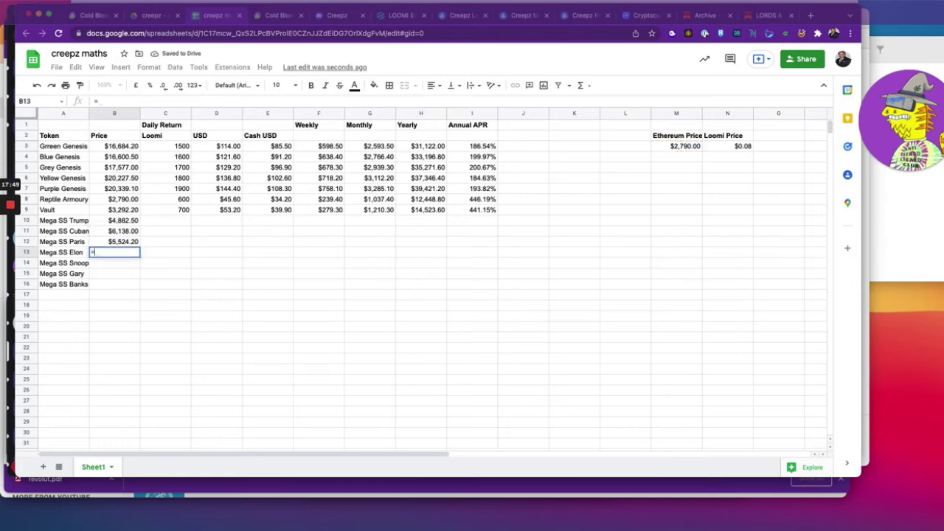
click(583, 16)
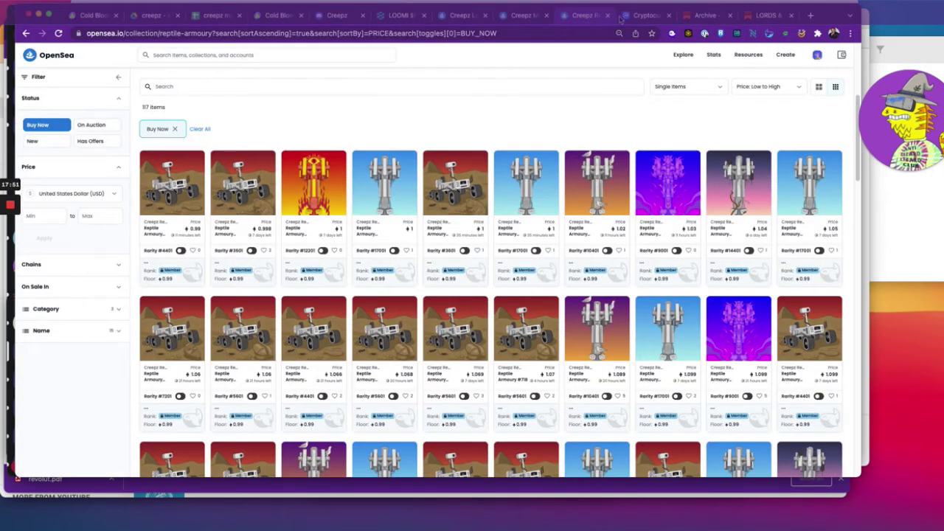
click(507, 18)
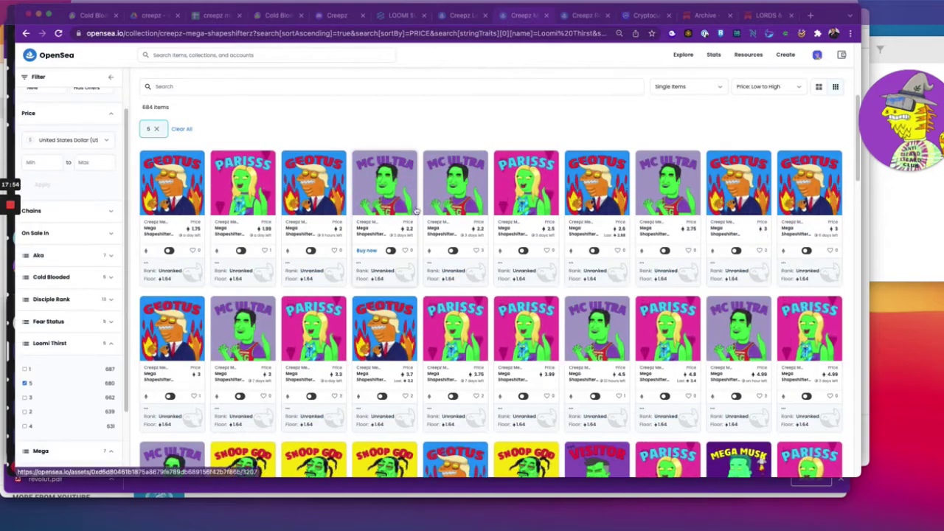
scroll(205, 384, down, 3)
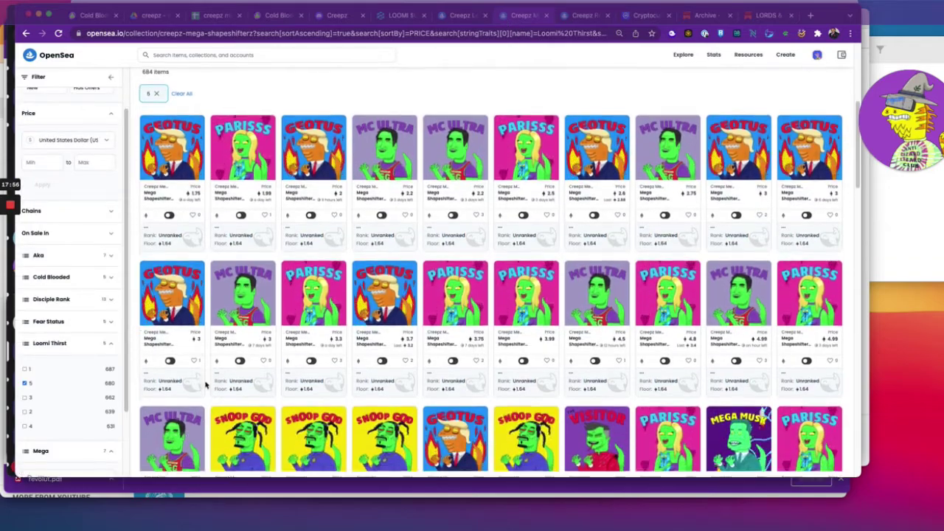
scroll(205, 384, down, 3)
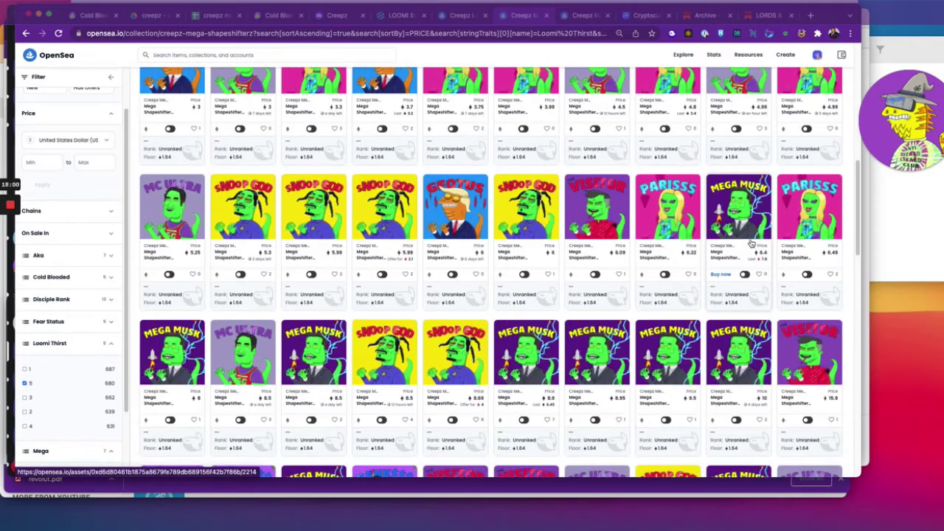
scroll(63, 213, up, 2)
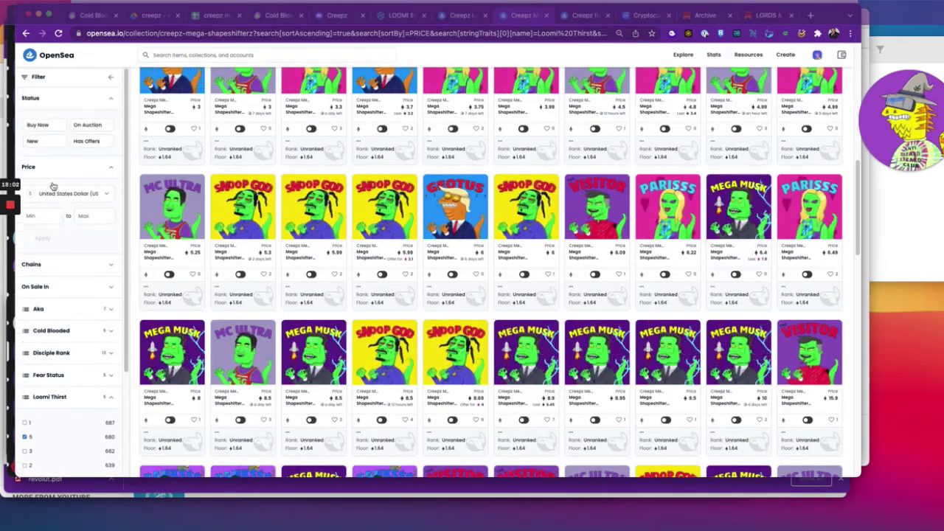
click(38, 125)
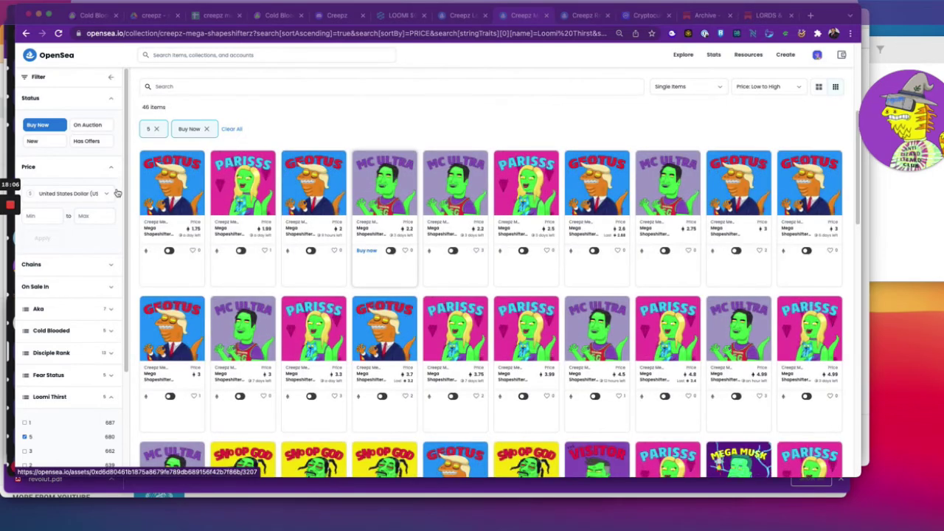
- Examine the filtered listings for the lowest prices of the Mega Musk, Snoop God, Visitor and Banksss characters
scroll(288, 227, down, 2)
scroll(289, 228, down, 2)
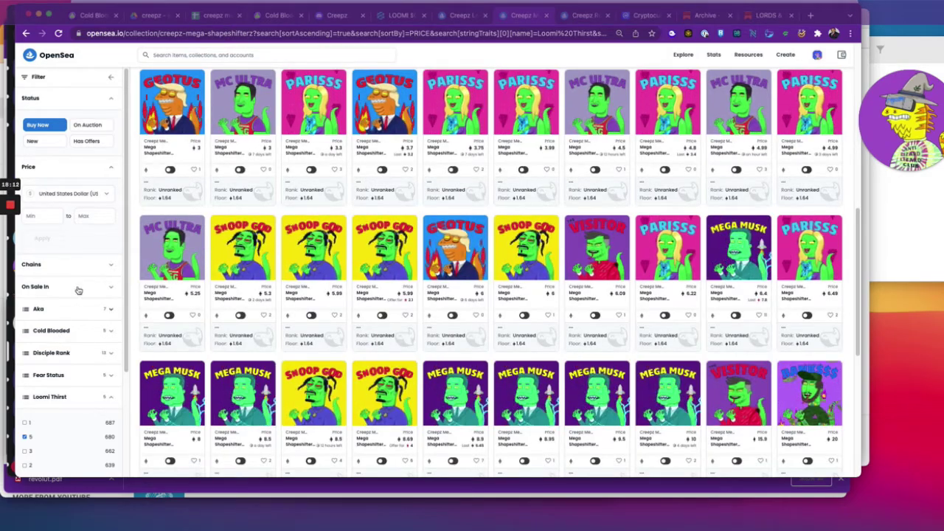
scroll(40, 440, down, 1)
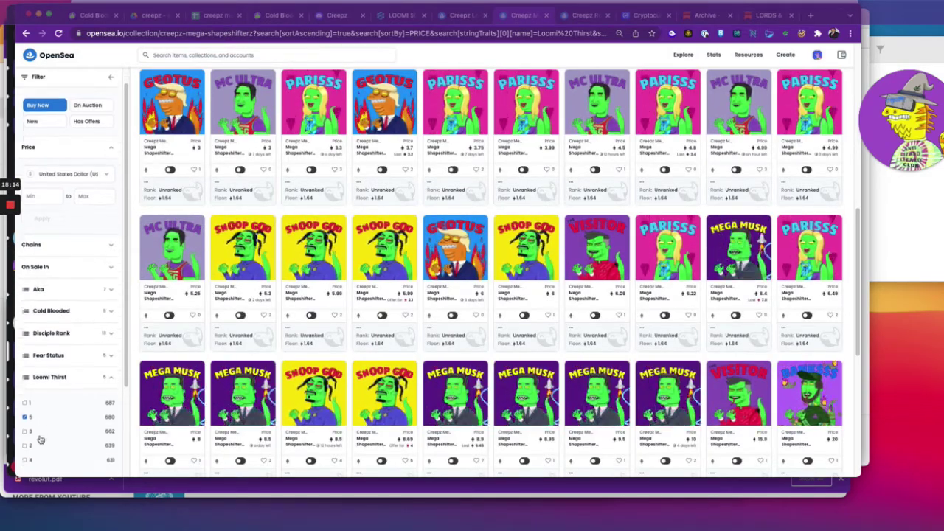
scroll(41, 440, down, 2)
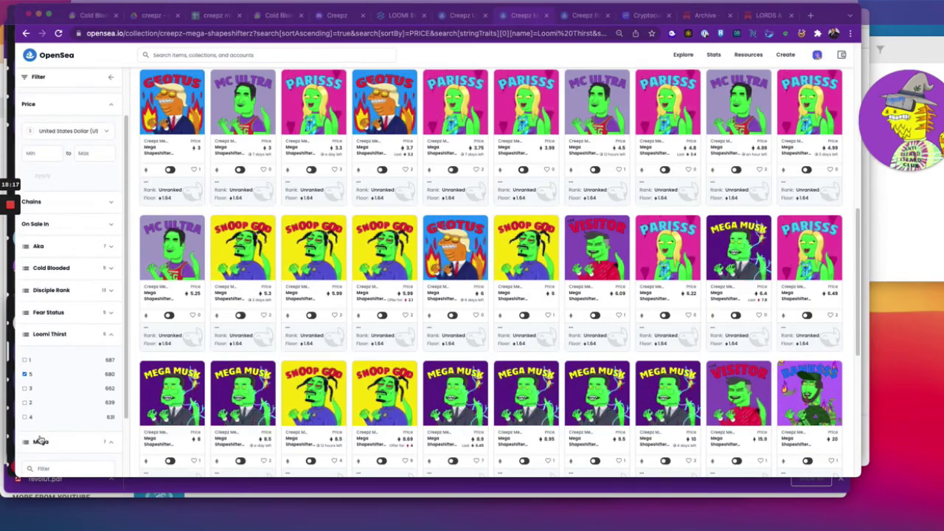
click(24, 375)
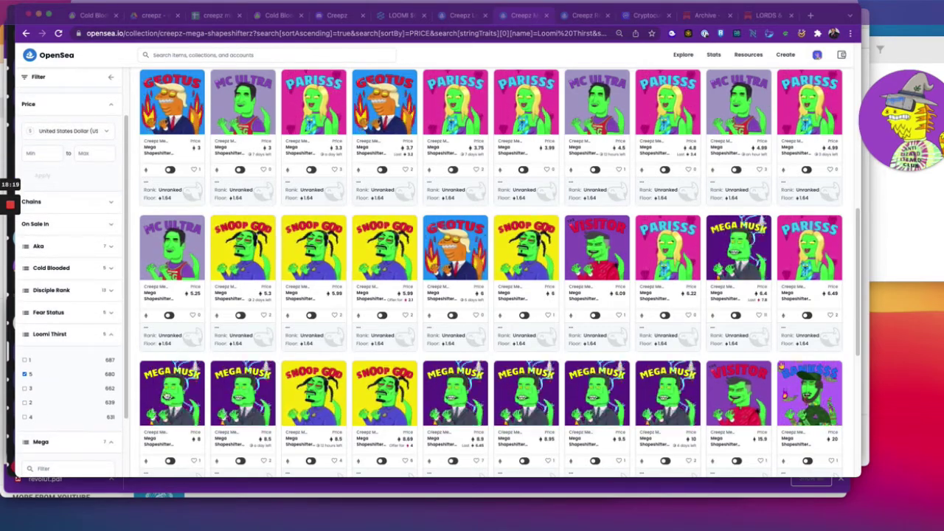
scroll(296, 358, down, 1)
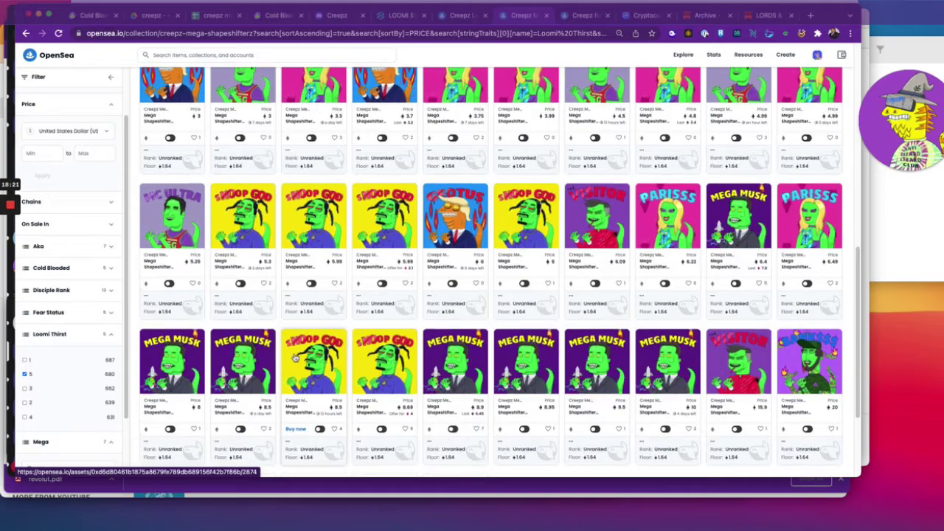
scroll(295, 358, down, 4)
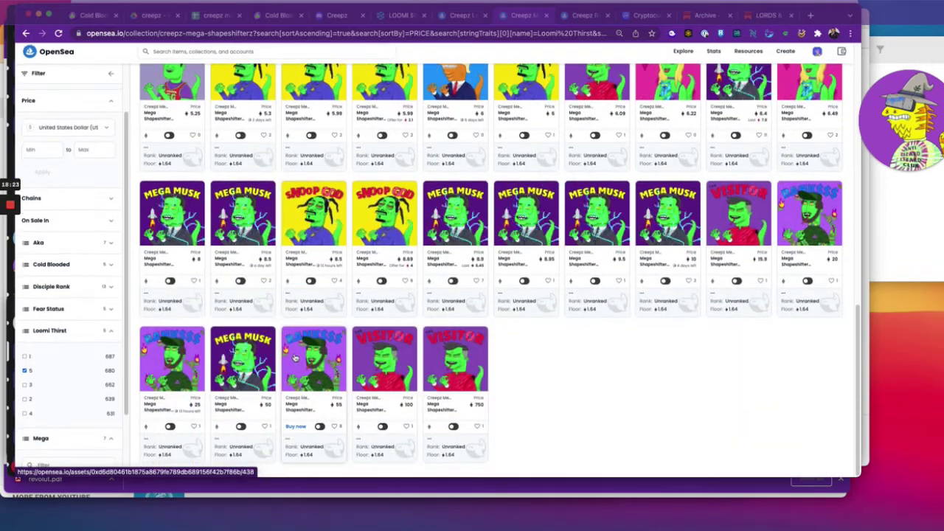
scroll(295, 358, up, 1)
scroll(295, 357, up, 2)
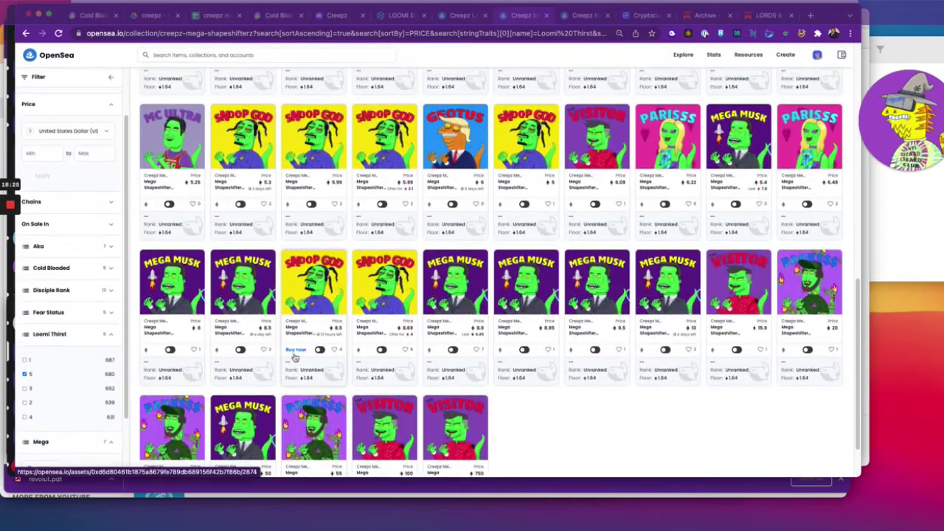
scroll(296, 357, up, 2)
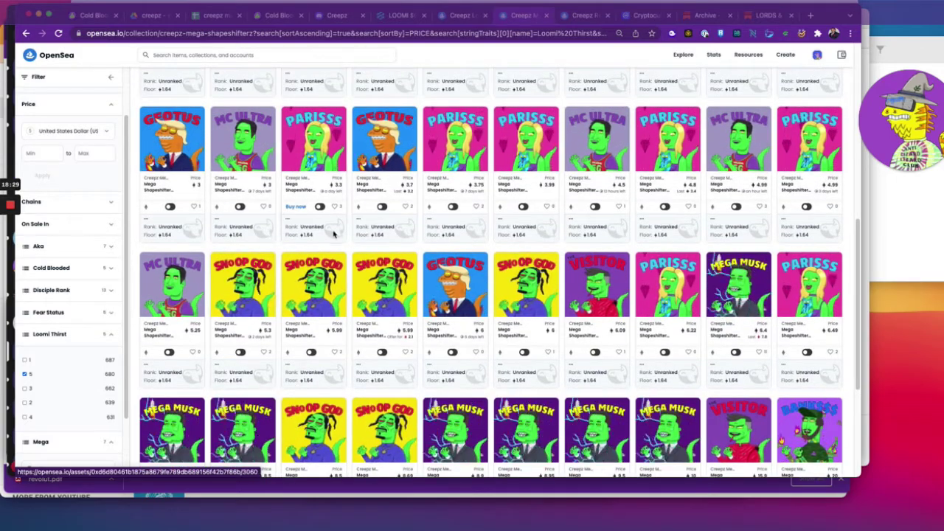
- Return to the spreadsheet and complete the Mega SS Elon price in B13 as =M3*6.4
click(215, 23)
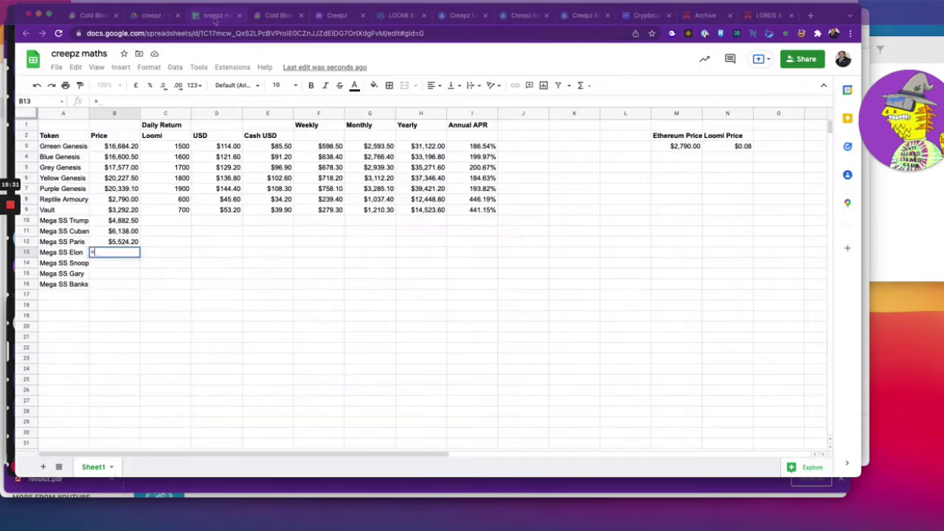
click(696, 146)
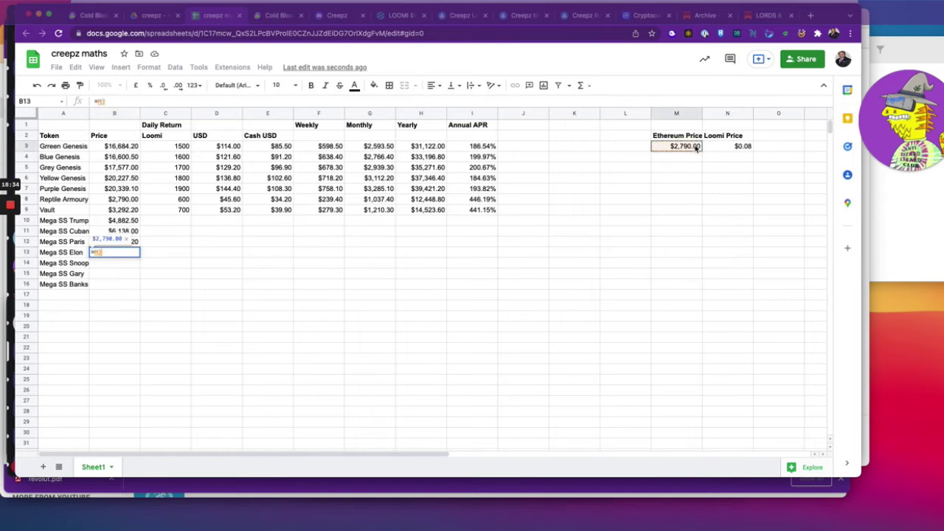
text(*6.4)
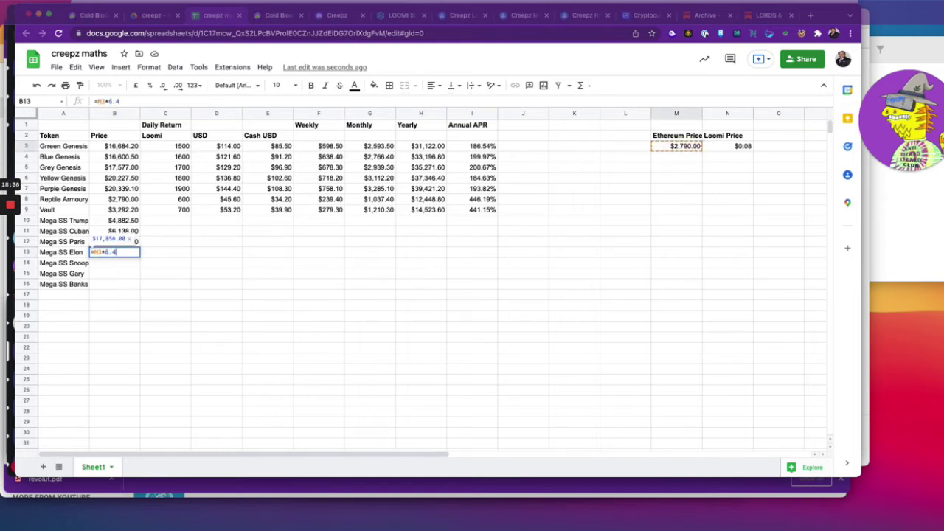
key(Return)
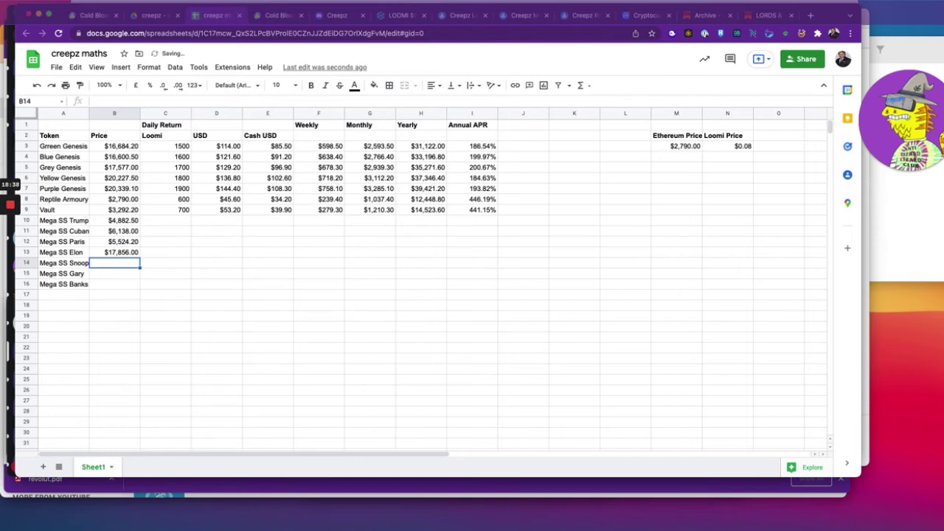
- Enter =M3*5.3 as the Mega SS Snoop price in B14
text(=)
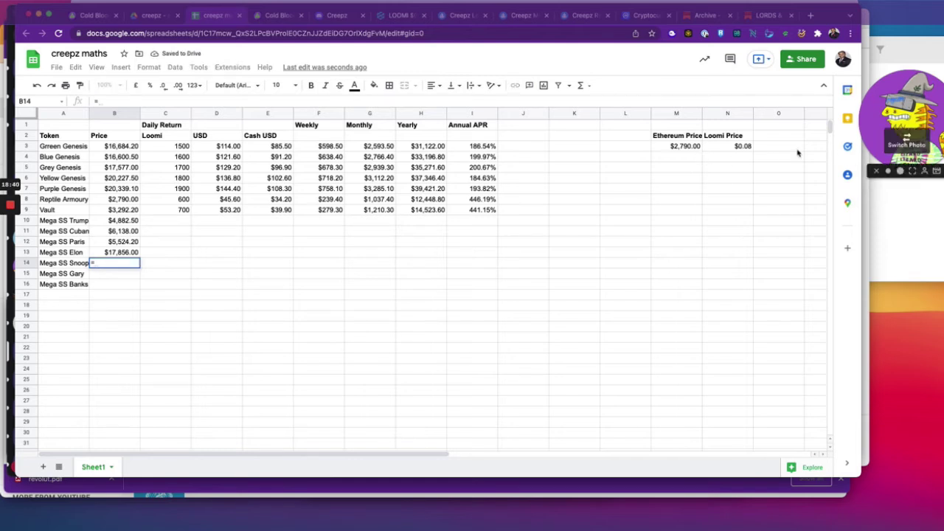
click(674, 148)
text(*5.3)
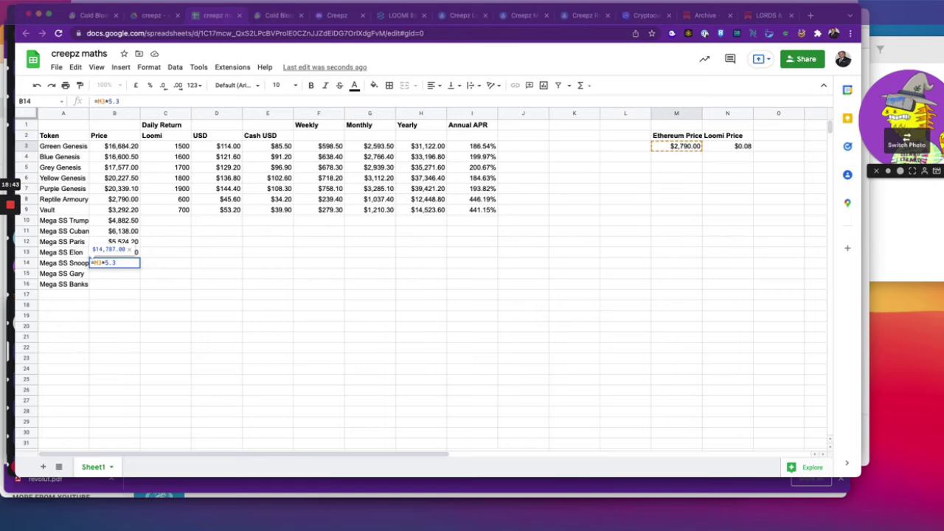
key(Return)
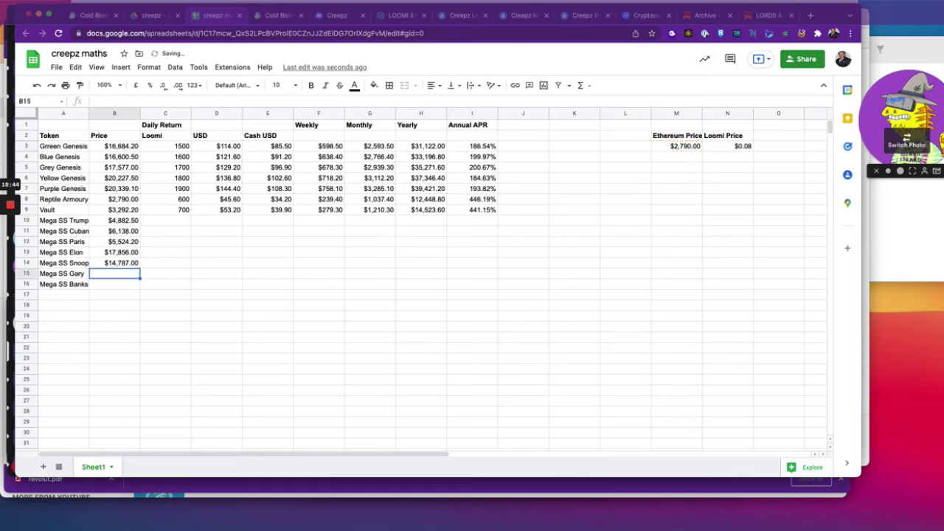
- Check the cheapest Visitor listing in OpenSea's Mega Shapeshifterz collection and enter =M3*6.09 as the Mega SS Gary price in B15
click(463, 16)
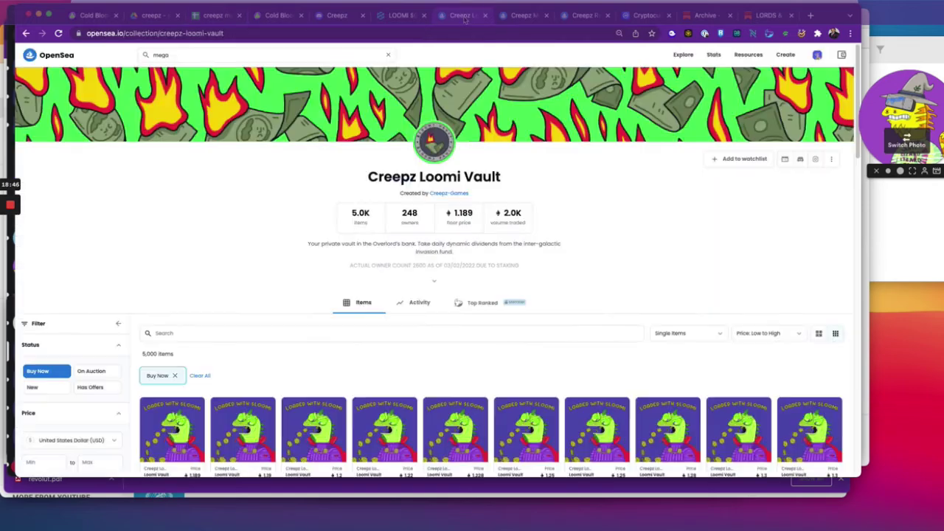
click(519, 15)
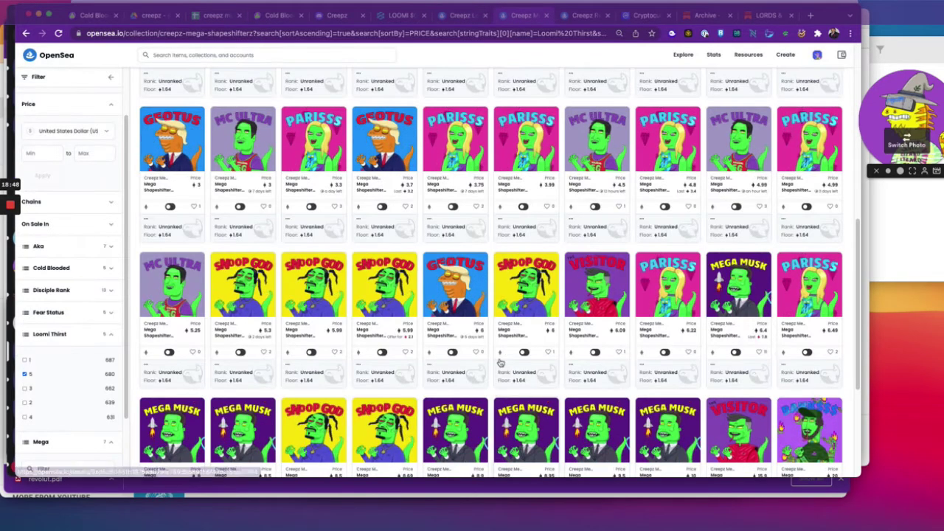
scroll(500, 361, down, 3)
scroll(500, 361, down, 2)
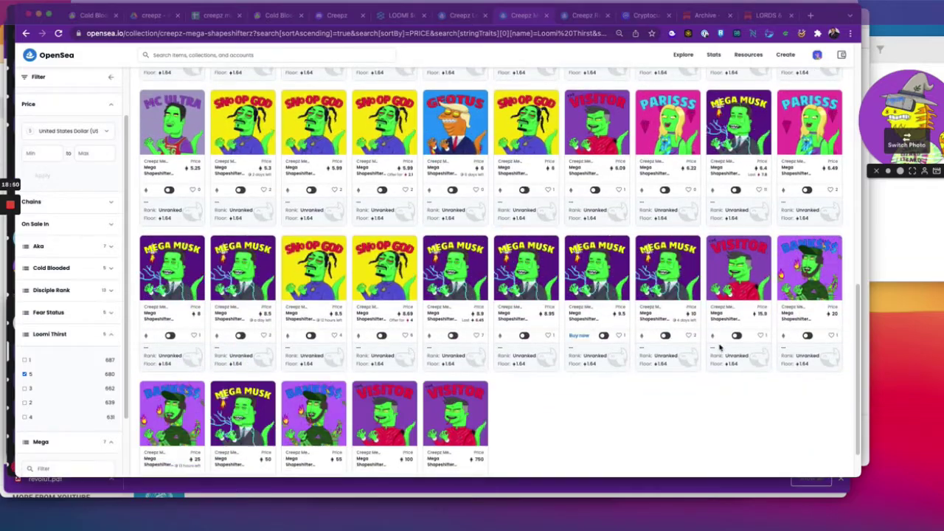
scroll(590, 135, up, 3)
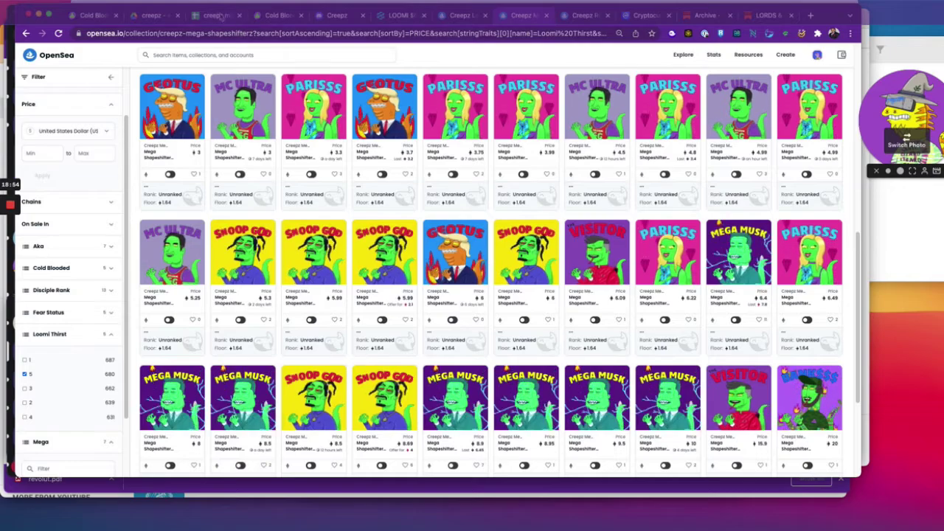
scroll(470, 325, down, 2)
scroll(470, 325, down, 3)
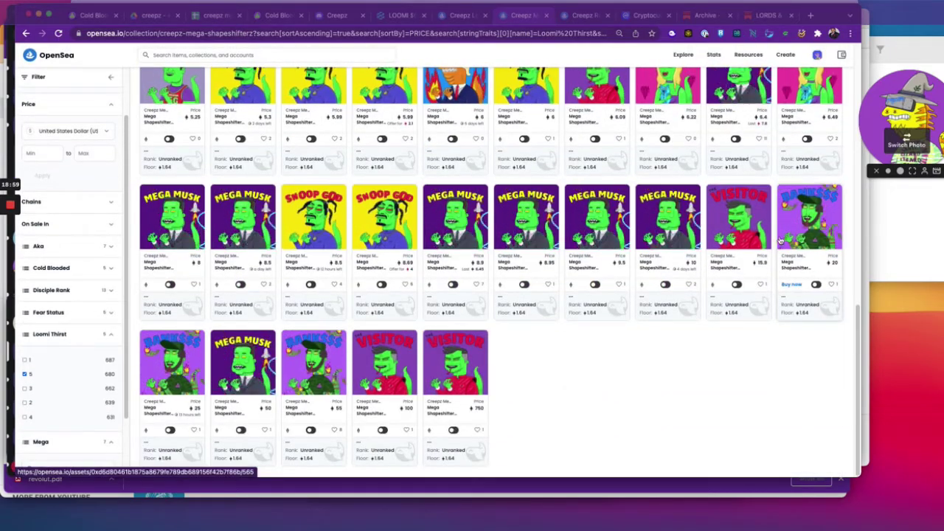
click(214, 15)
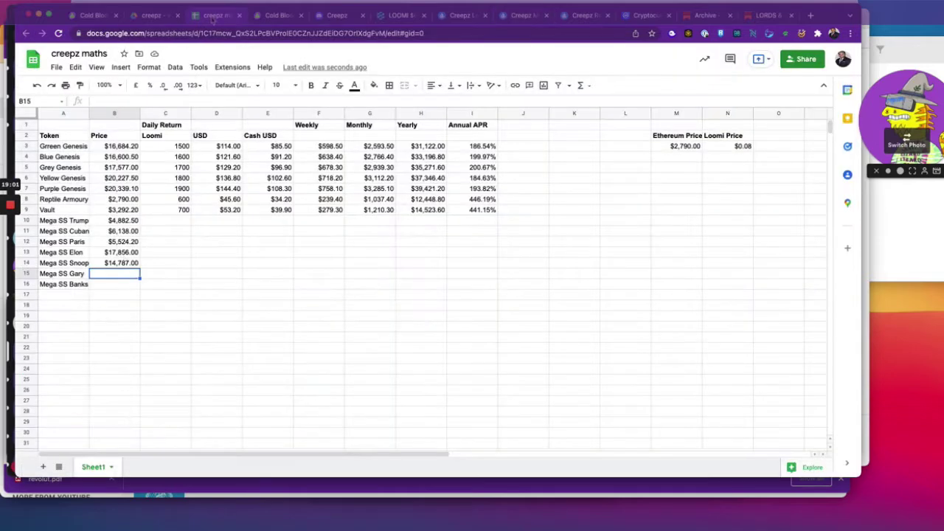
text(=)
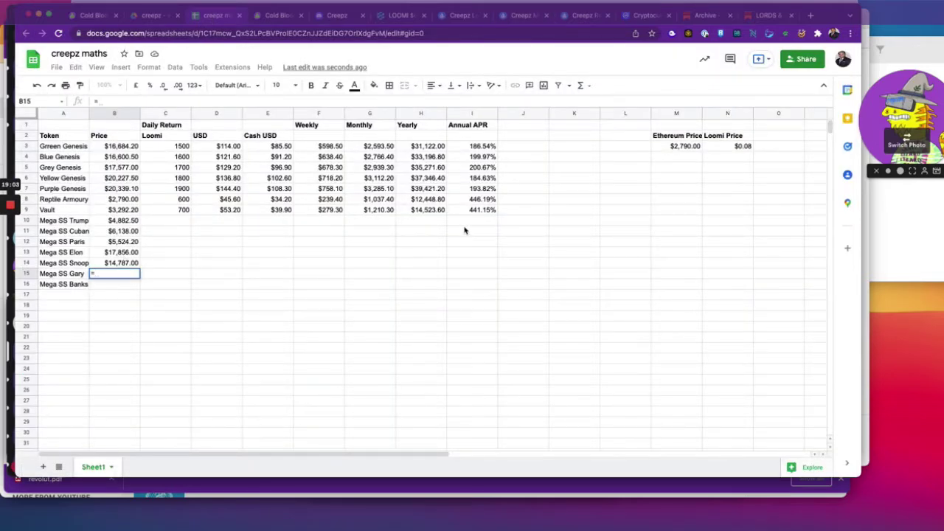
click(685, 147)
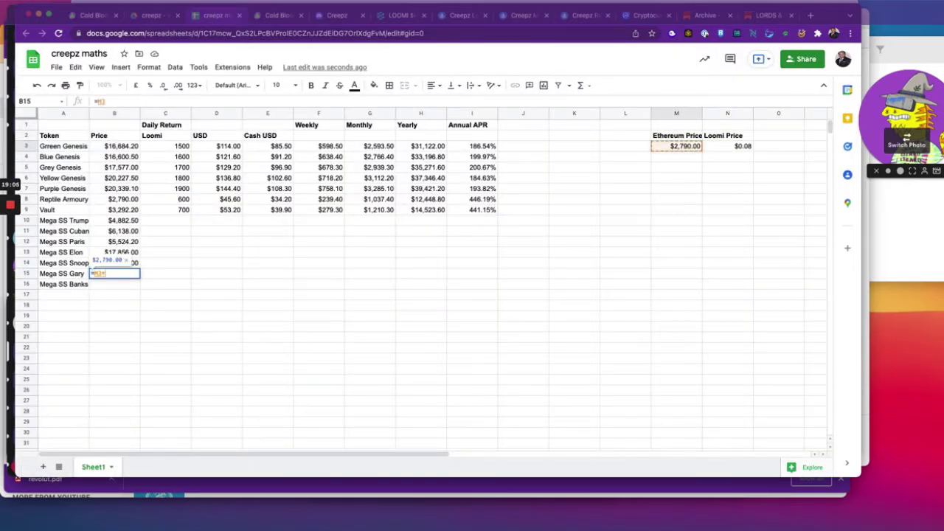
text(*6.09)
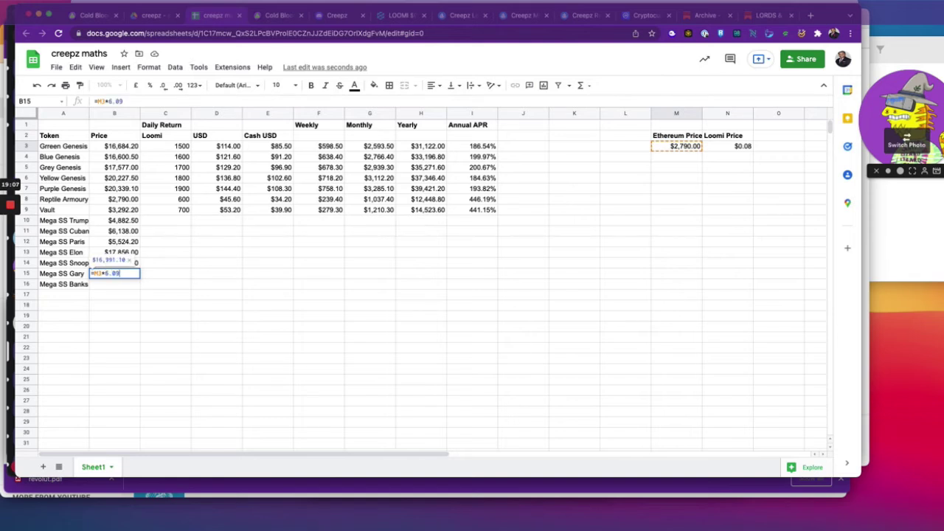
key(Return)
click(700, 146)
key(Delete)
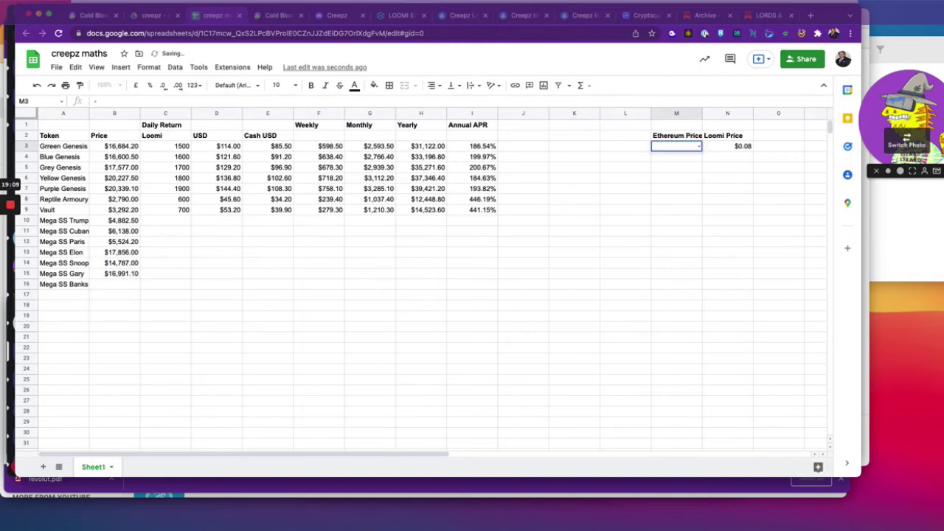
key(super+z)
- Enter =M3*20 as the Mega SS Banks price in B16
click(112, 278)
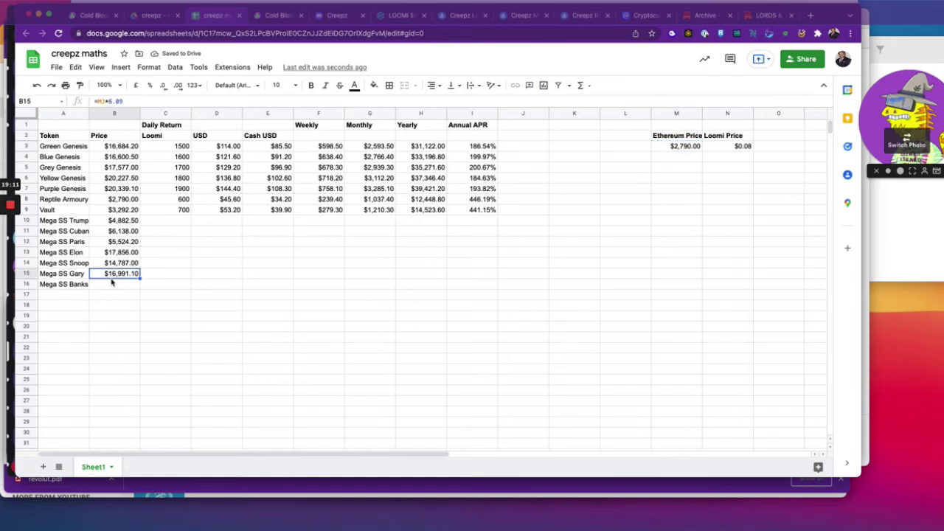
click(112, 289)
text(=)
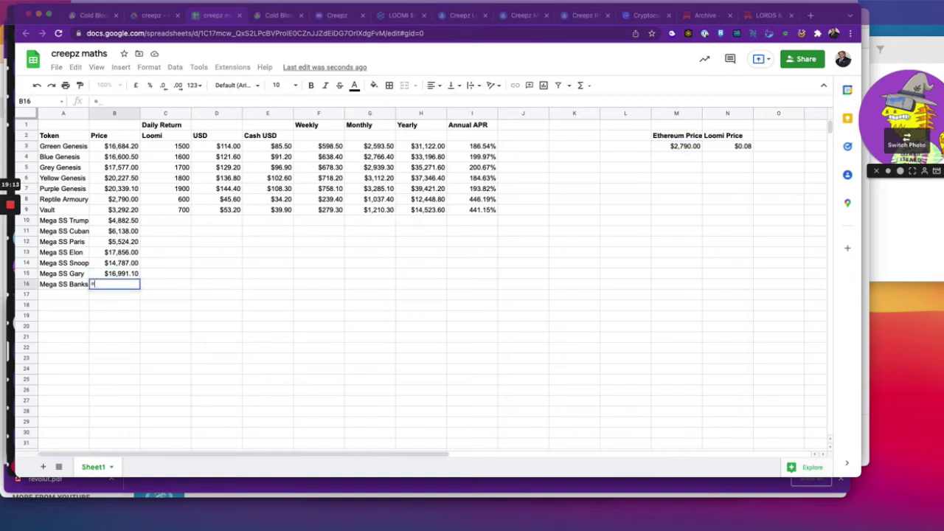
click(665, 147)
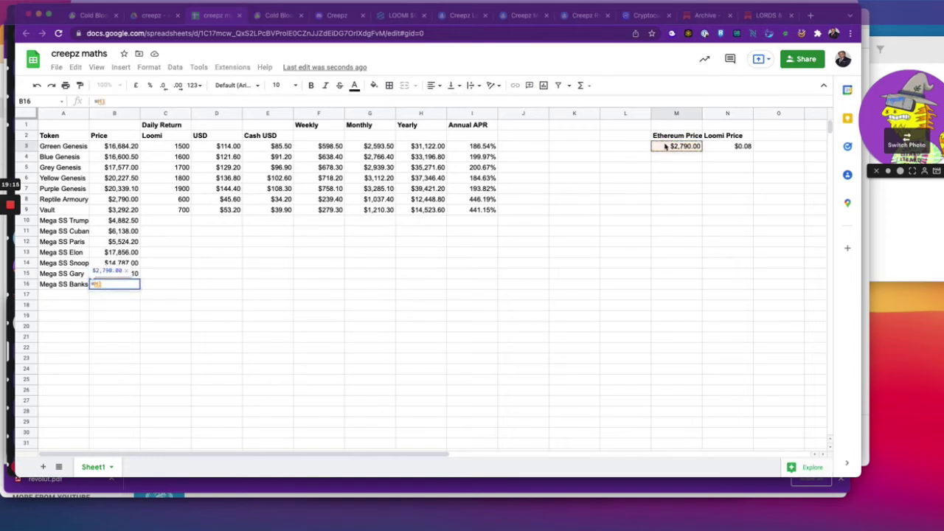
text(*2)
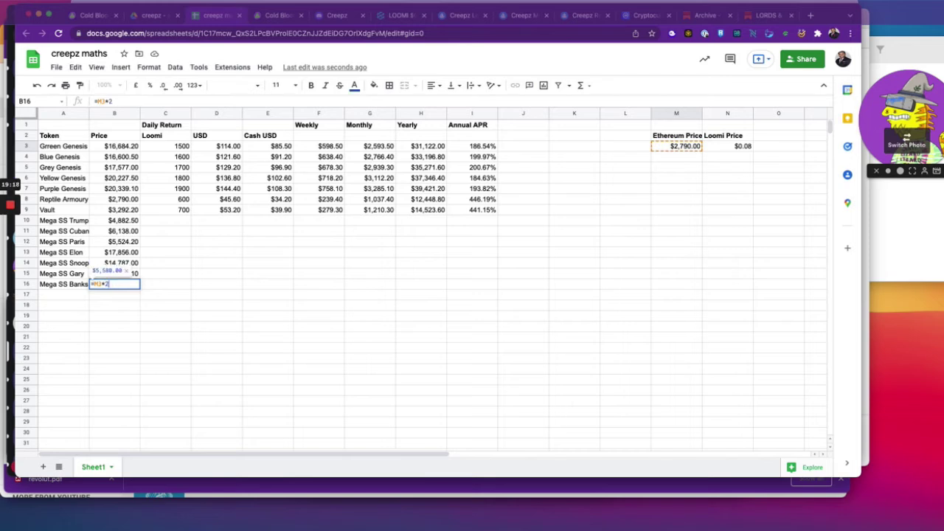
text(0)
key(Return)
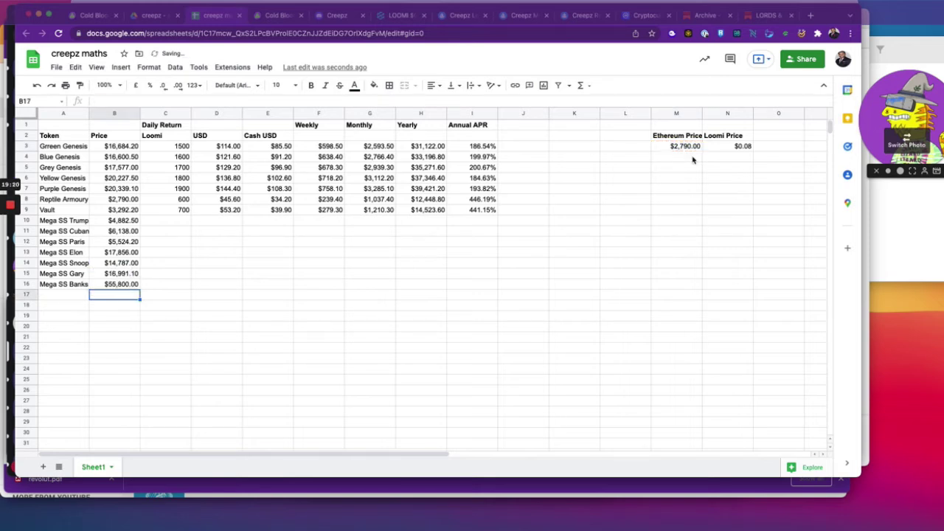
- Select the Mega SS Trump Loomi cell C10 and look through the open web pages for the Mega Shapeshifter yields
click(171, 223)
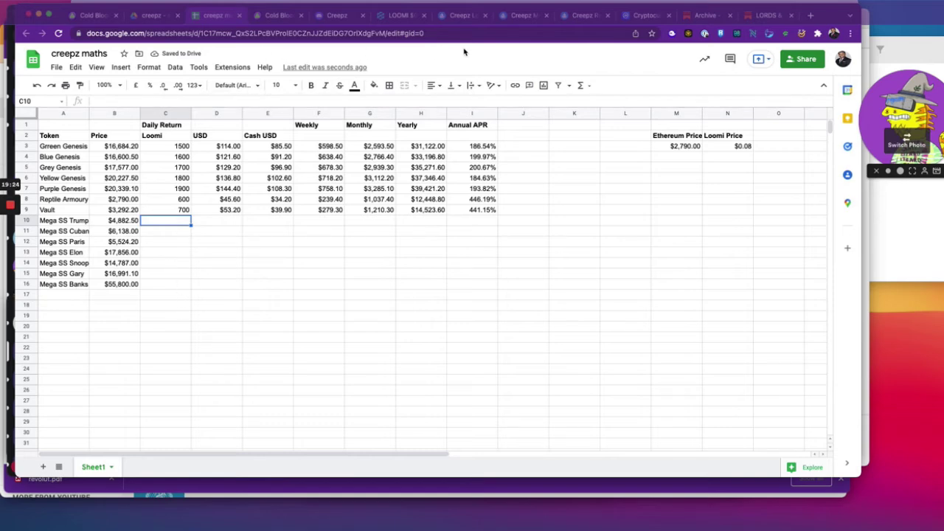
click(648, 16)
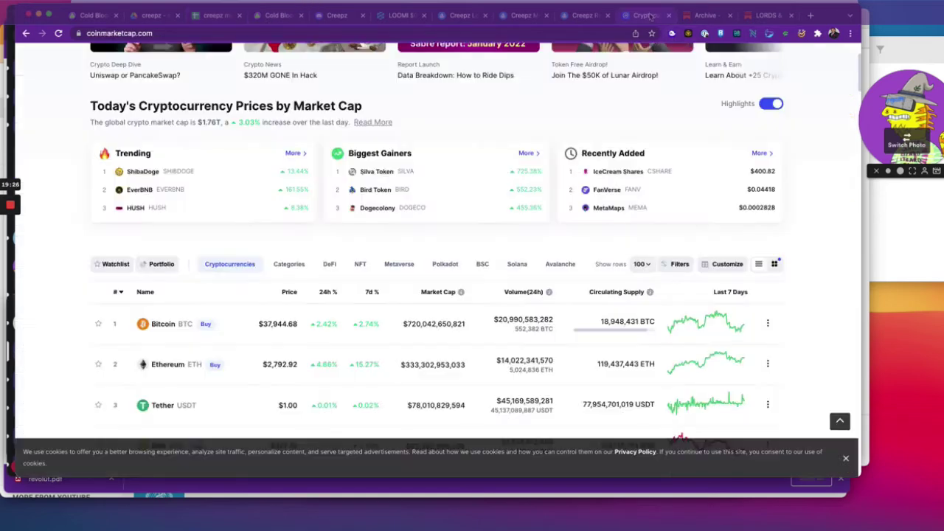
click(708, 17)
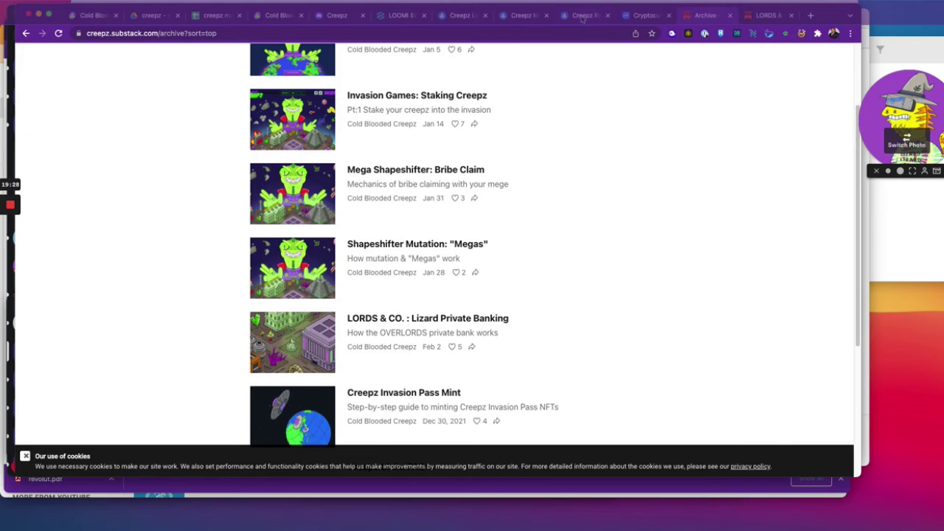
click(583, 17)
click(526, 16)
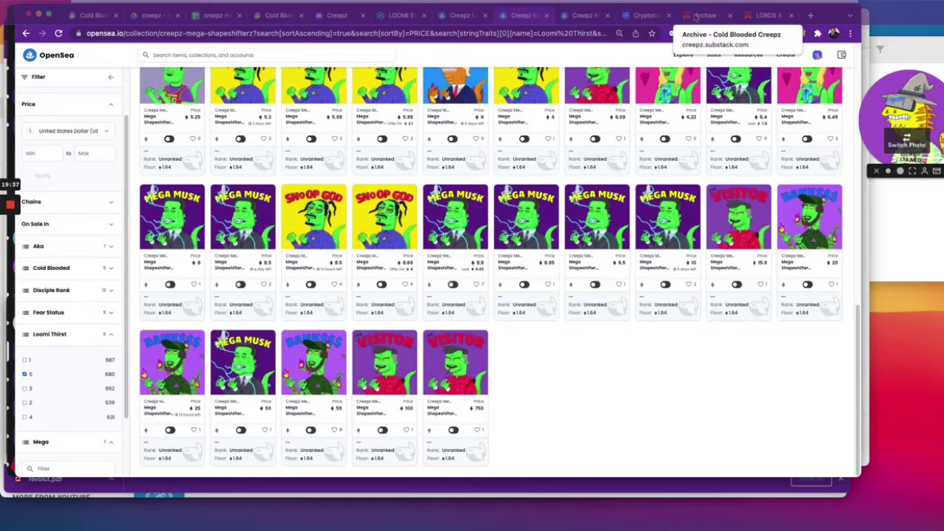
click(401, 15)
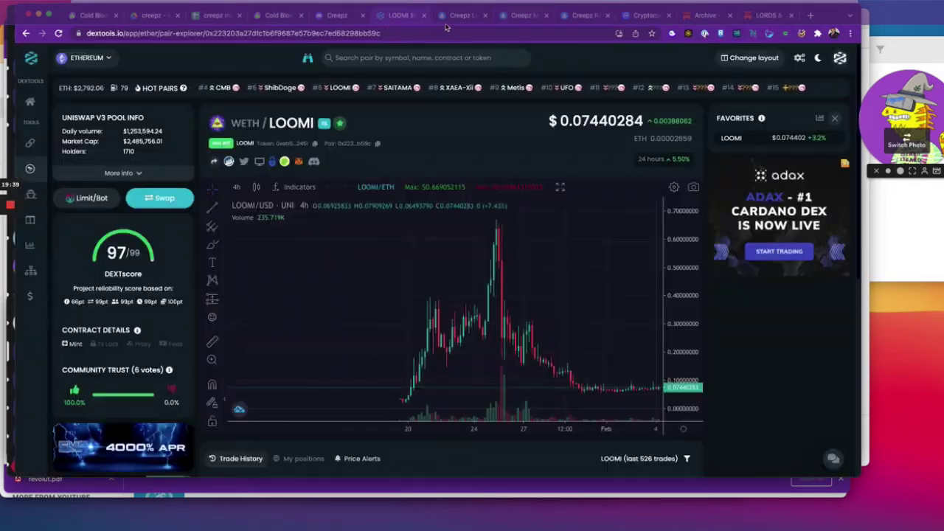
click(453, 16)
- Open the How to Play guide on creepz.co and examine its Mega Shapeshifters bribe claim tables
click(279, 15)
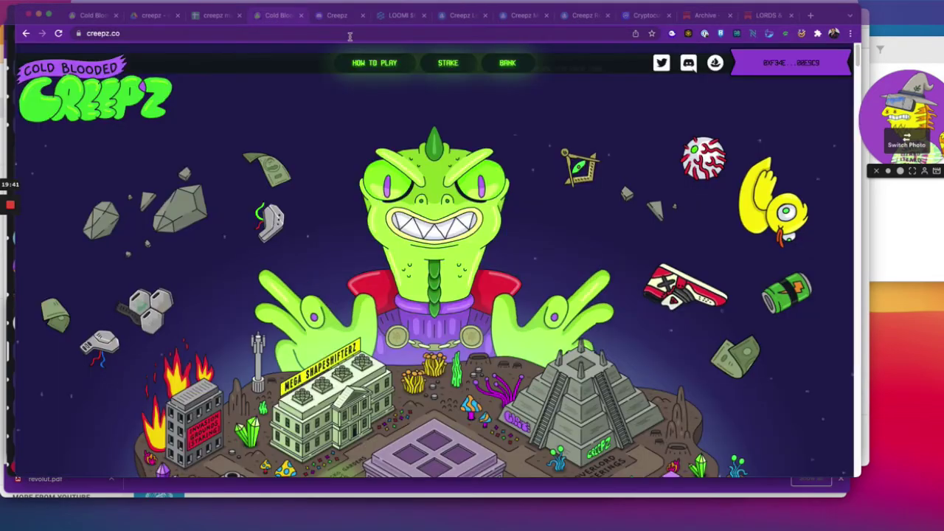
click(374, 62)
scroll(430, 278, down, 10)
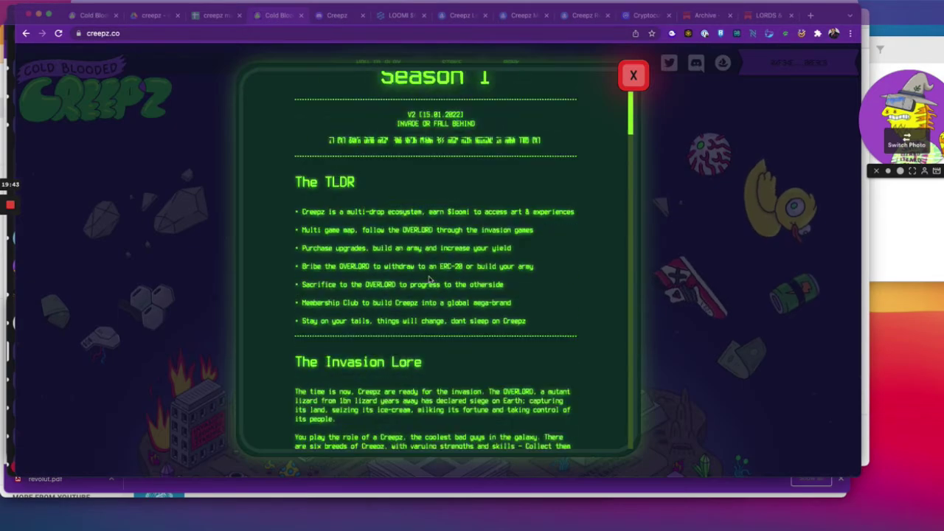
scroll(429, 277, down, 10)
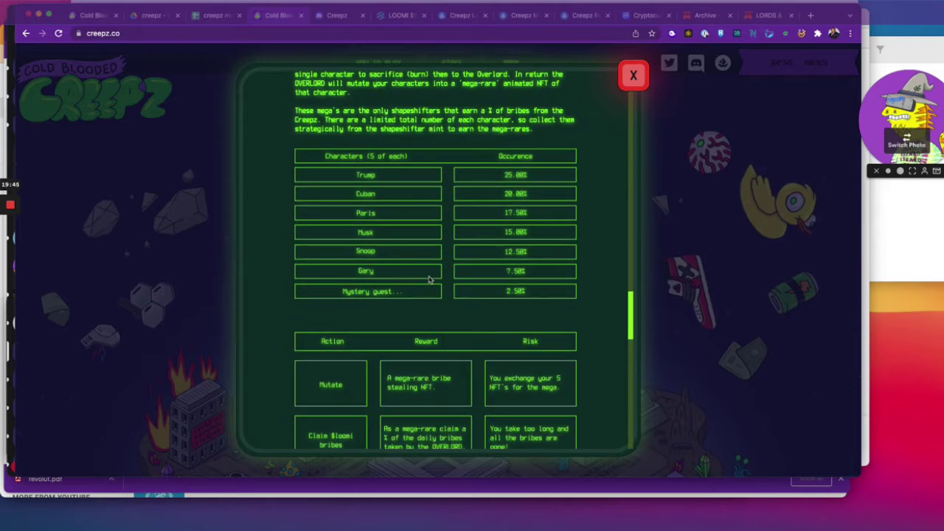
scroll(430, 280, down, 8)
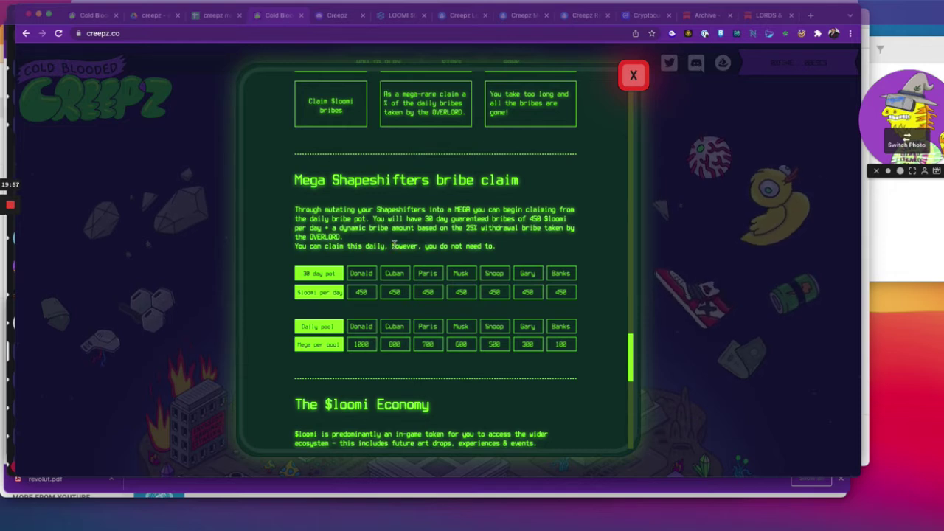
scroll(444, 327, down, 1)
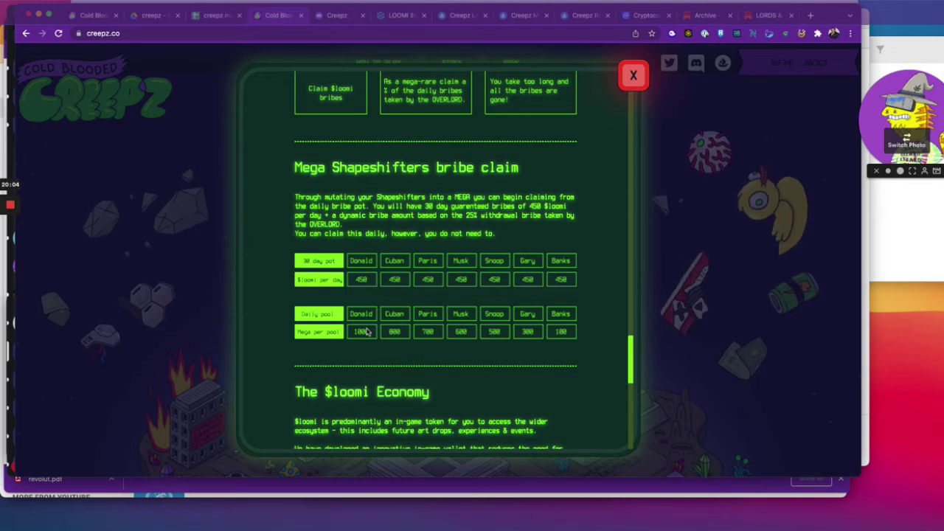
scroll(366, 332, down, 1)
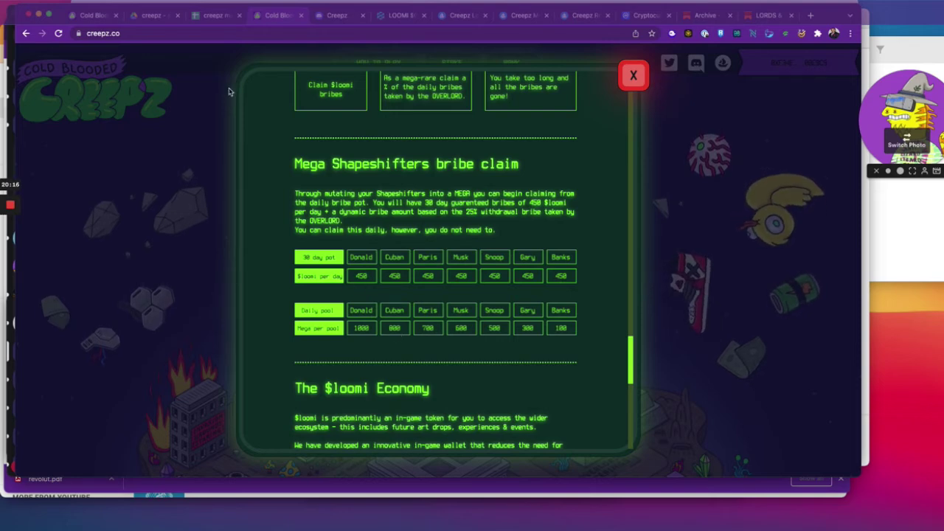
- Compare the spreadsheet's empty Mega SS return cells with the guide's bribe claim tables, and close the guide
click(204, 18)
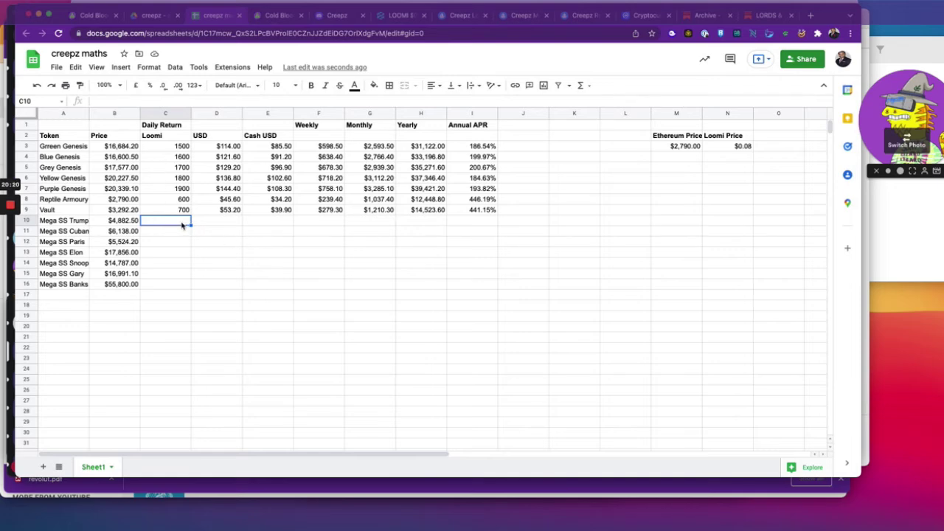
click(271, 18)
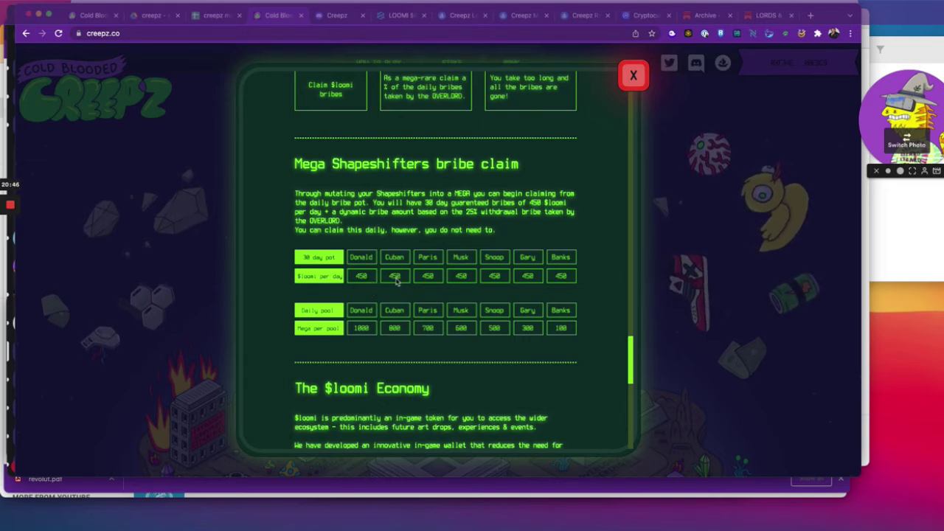
scroll(396, 281, down, 1)
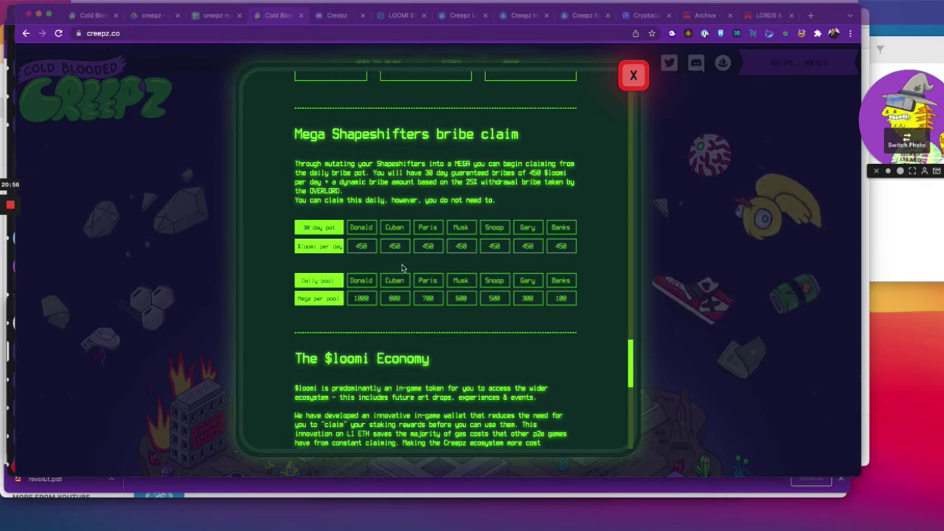
click(634, 77)
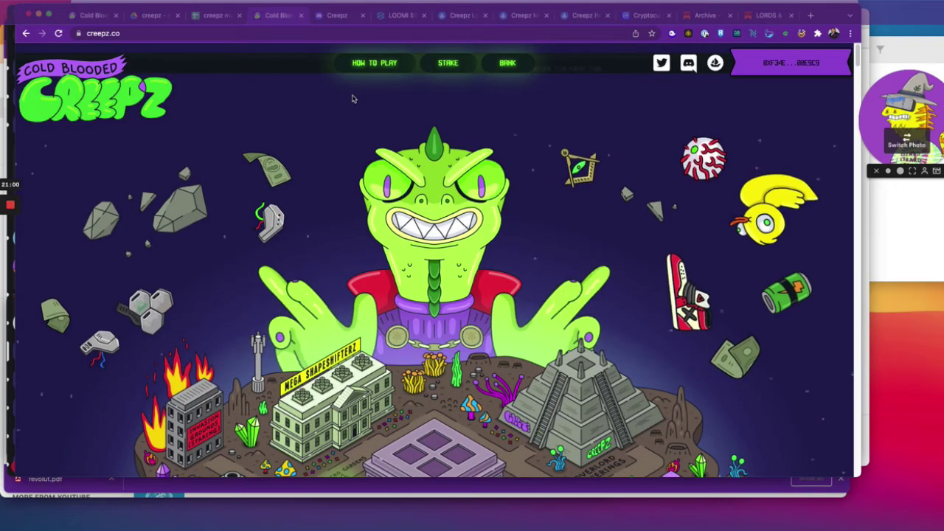
- Switch to OpenSea and open the signed-in account's own profile with its collected items
click(583, 15)
mouse_move(816, 58)
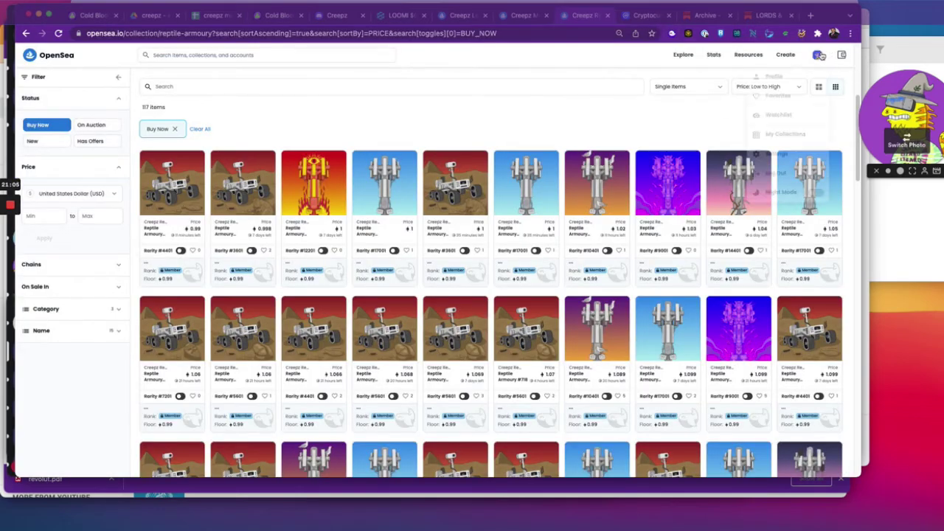
click(788, 74)
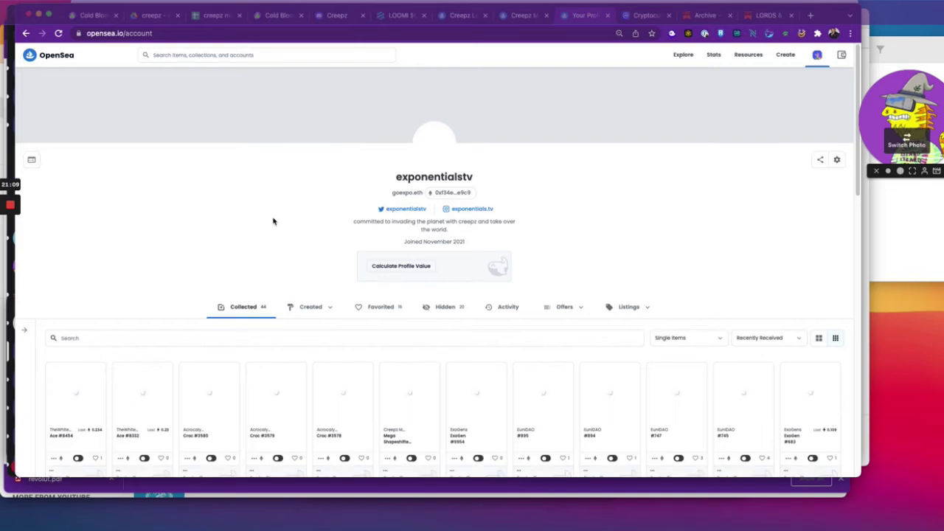
- Look over the profile's collected items, and check the accumulated bribes in the Shapeshifter Towers on creepz.co
scroll(273, 222, down, 1)
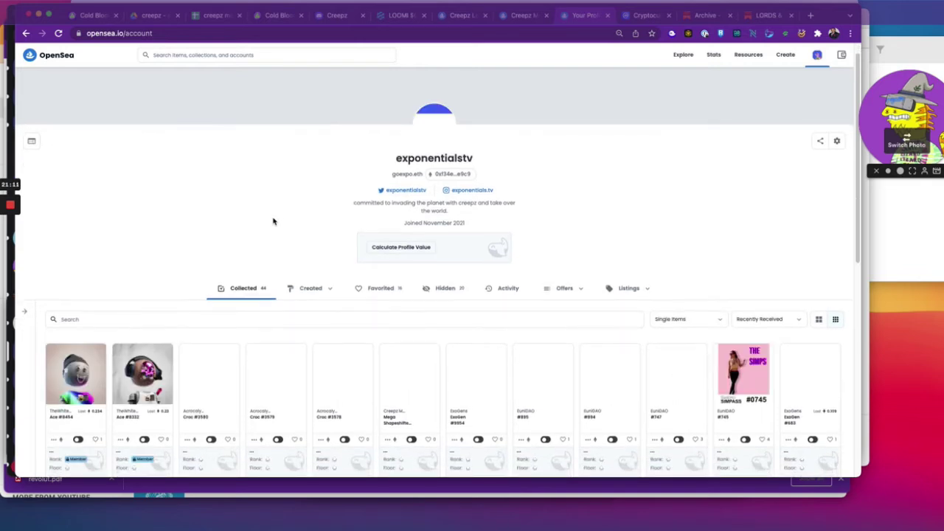
scroll(273, 219, down, 1)
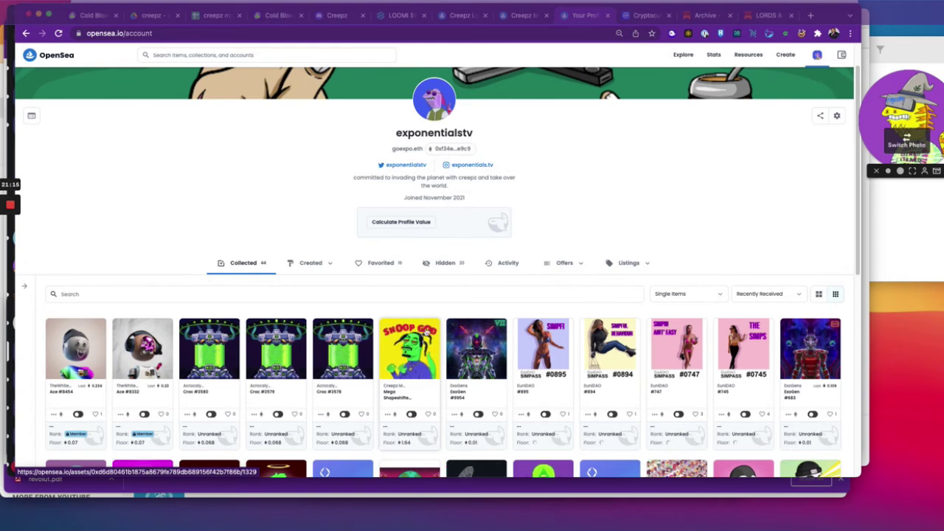
click(284, 19)
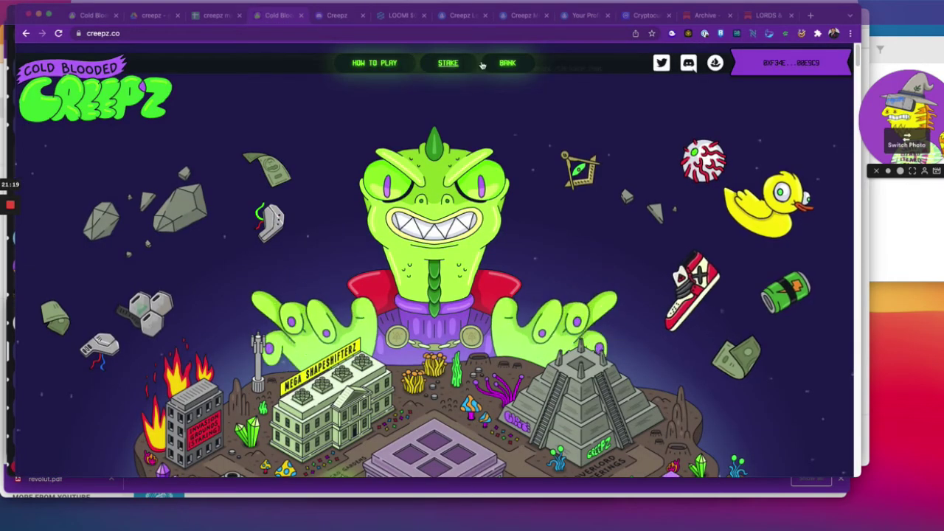
scroll(333, 330, down, 2)
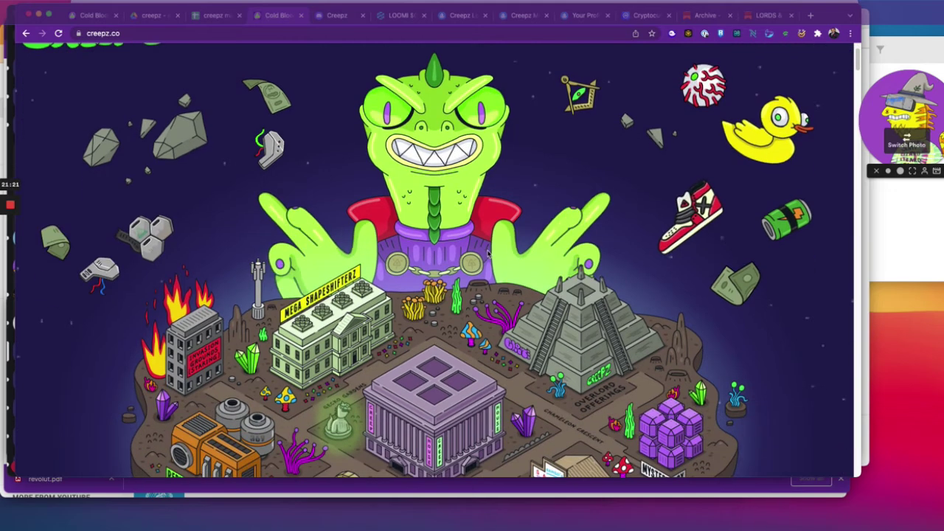
click(333, 330)
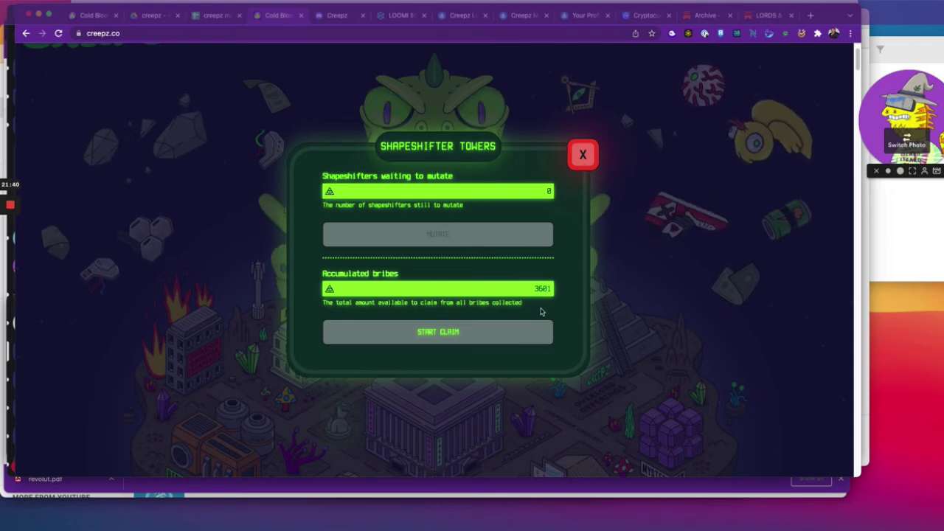
click(583, 154)
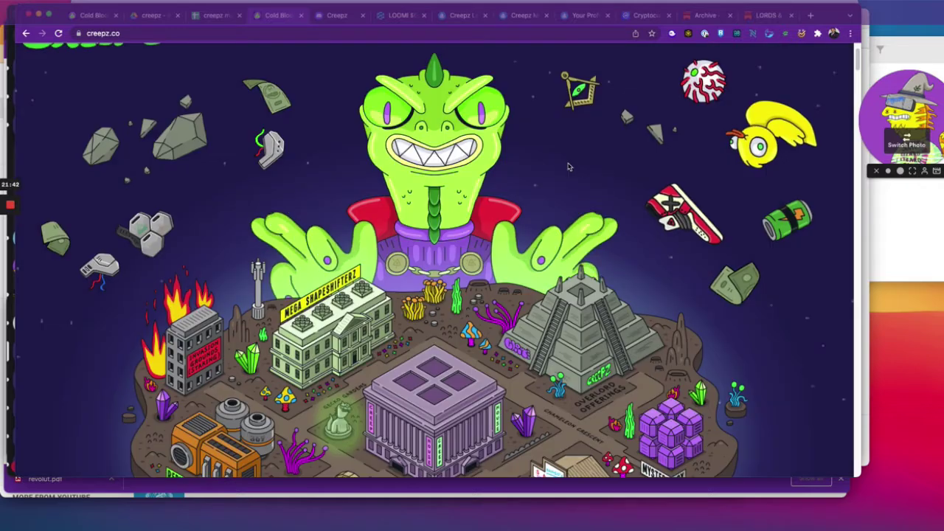
- Enter 1300 as the daily Loomi return for Mega SS Snoop in cell C14 of the creepz maths spreadsheet
click(213, 15)
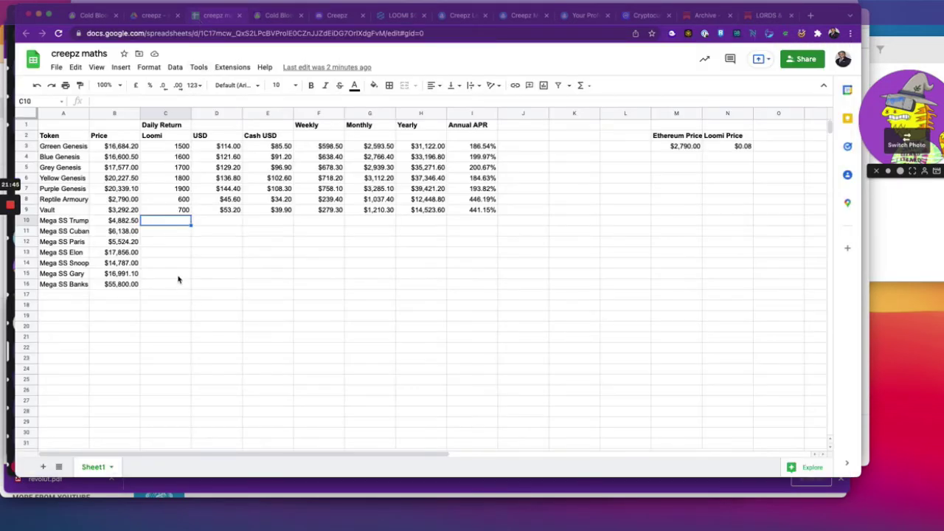
click(159, 253)
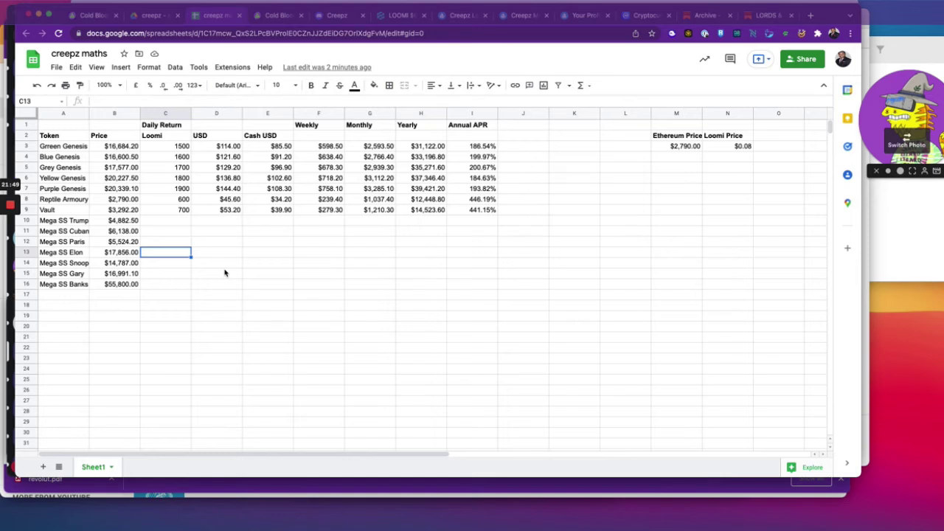
text(1)
key(BackSpace)
key(Return)
text(1300)
key(Return)
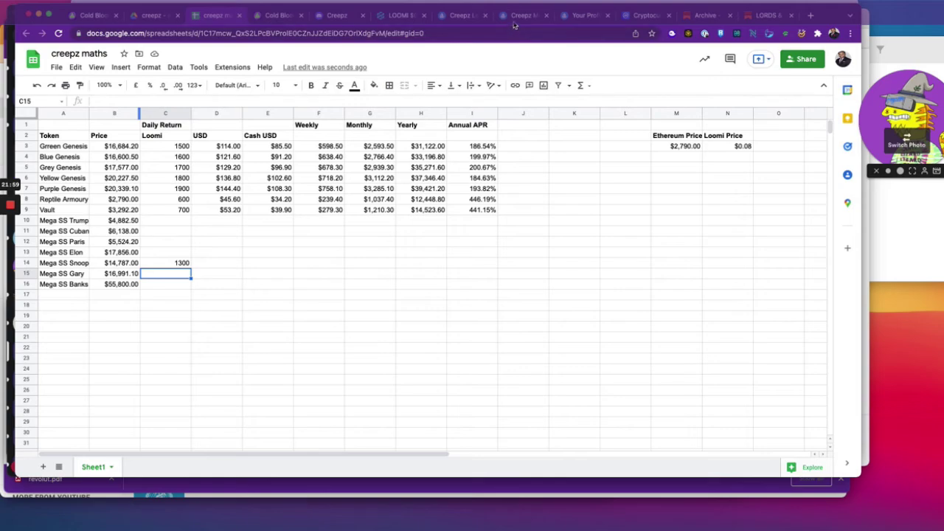
- Return to the OpenSea Mega Shapeshifters page and open the signed-in account's own profile from it
click(518, 16)
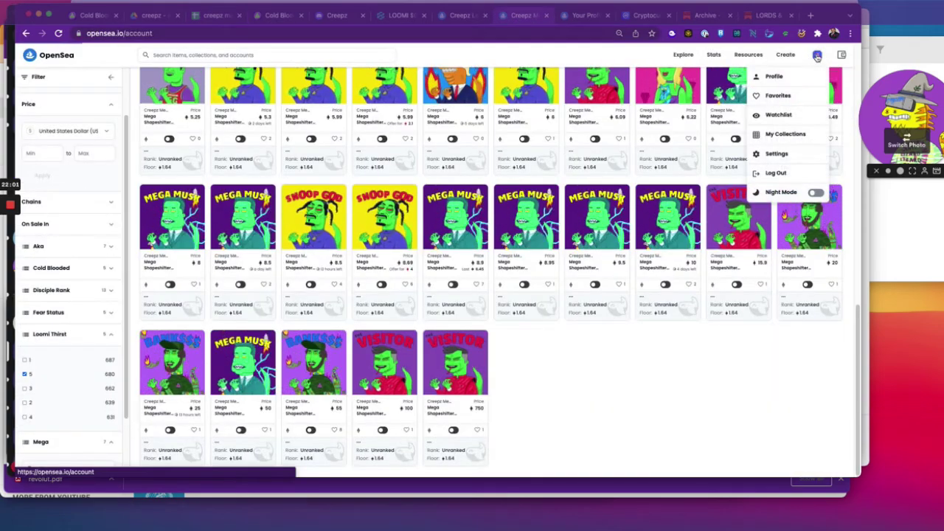
click(817, 56)
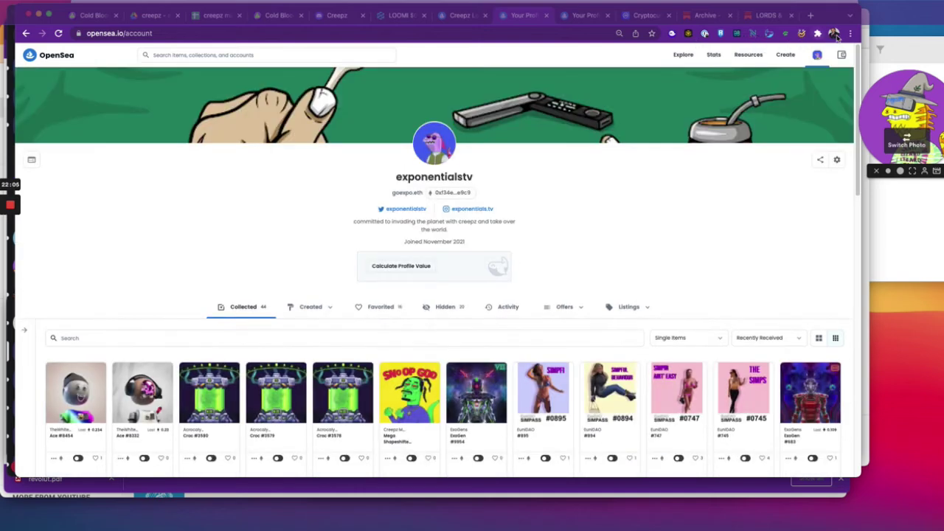
click(851, 33)
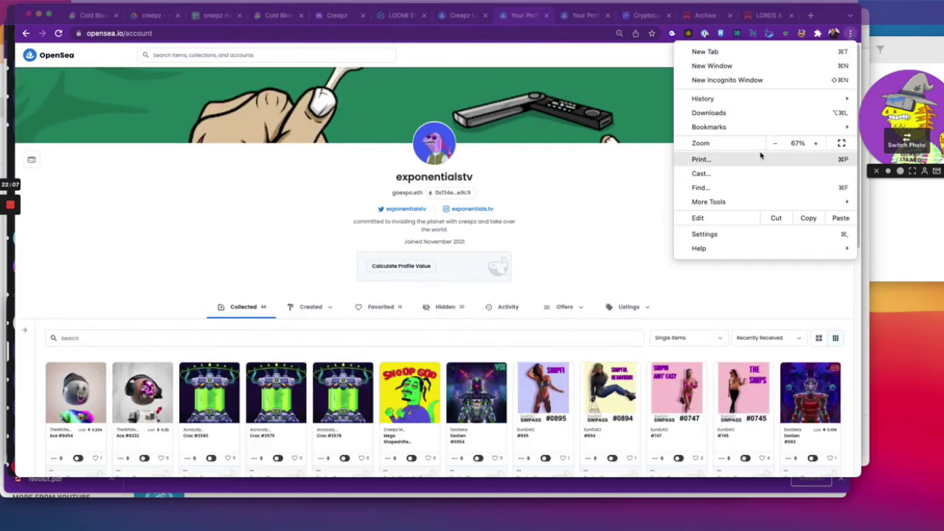
click(851, 33)
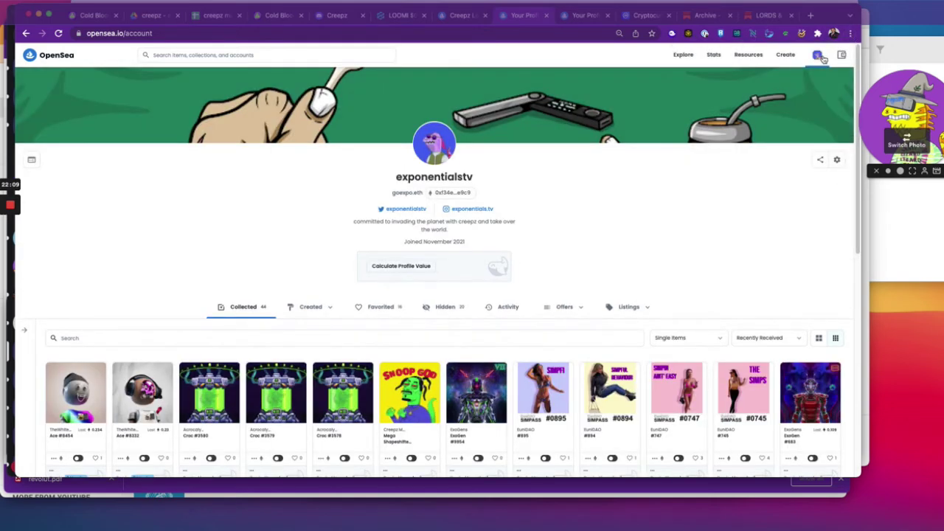
click(818, 33)
click(719, 189)
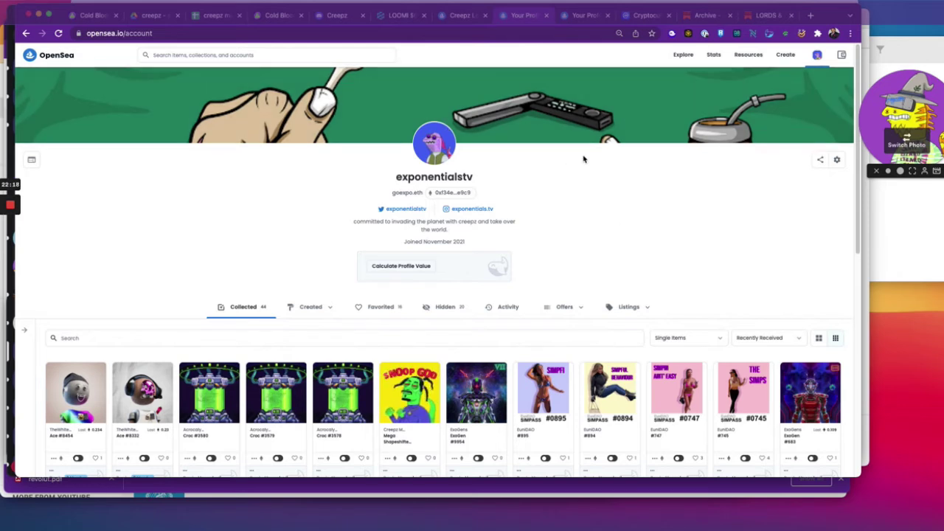
- Switch to the Microsoft Edge window showing Twitter and view the account in its MetaMask wallet
click(276, 1)
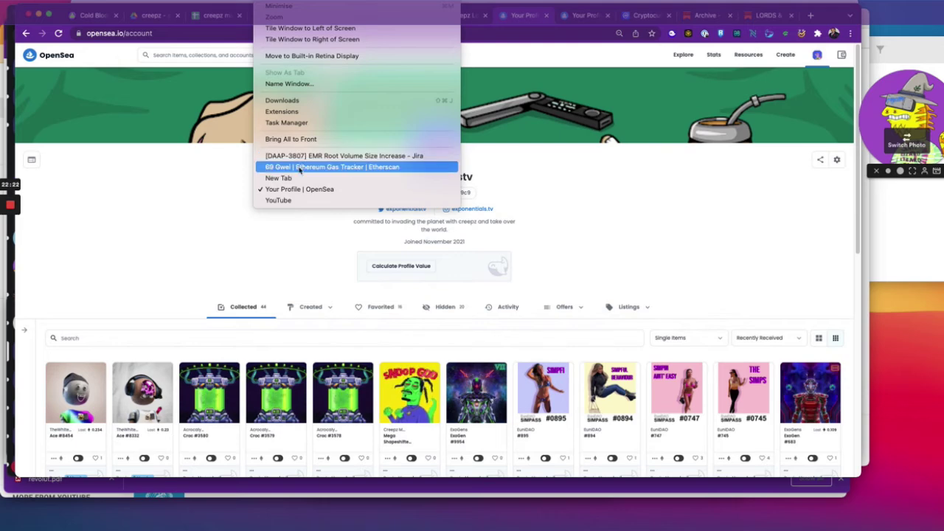
click(299, 167)
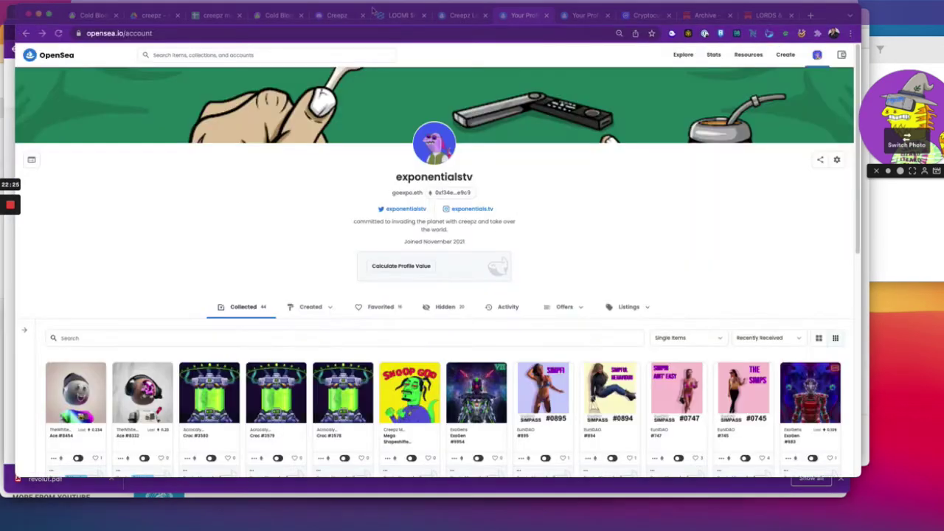
click(374, 11)
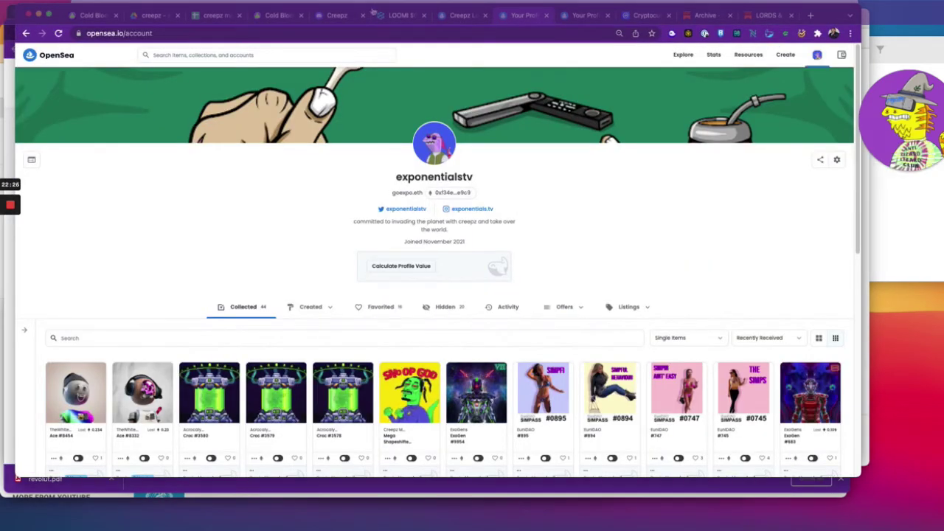
key(super+grave)
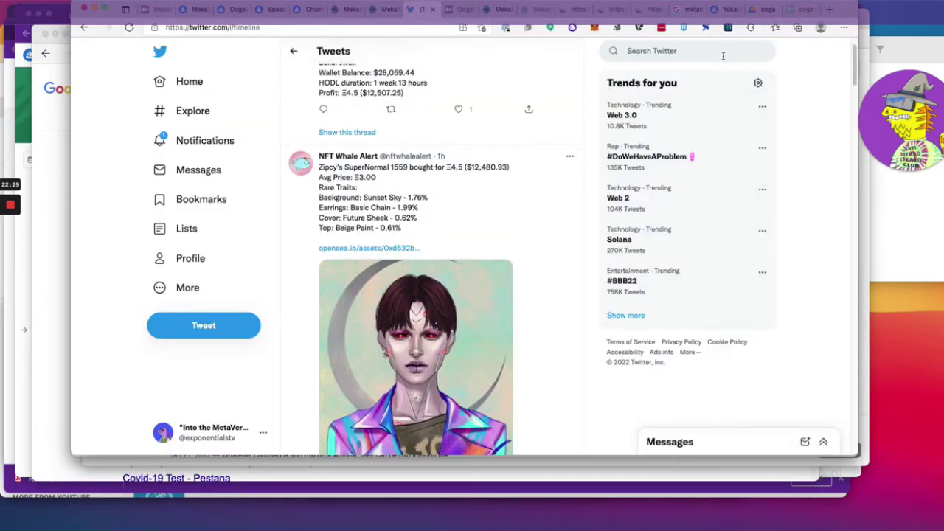
click(595, 28)
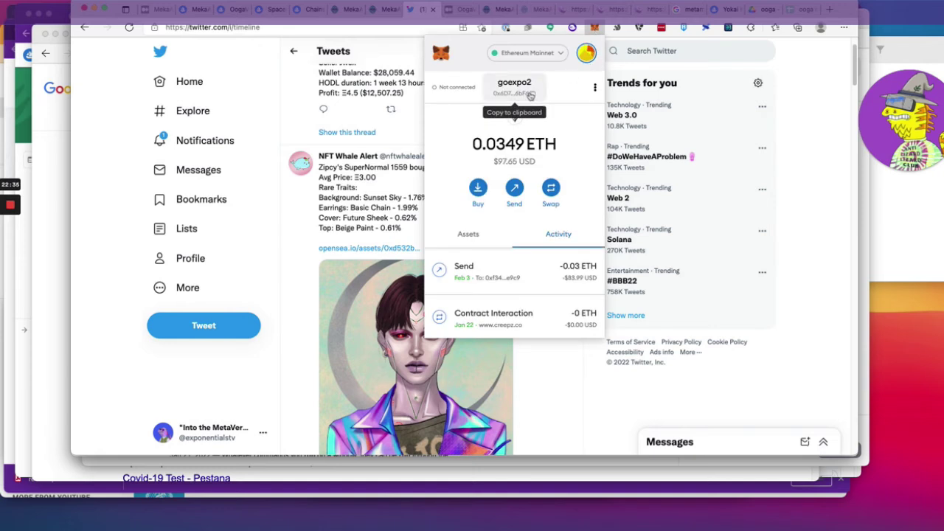
click(586, 52)
- Load opensea.io in place of the Twitter timeline and examine the second account's profile with its collected items
click(397, 30)
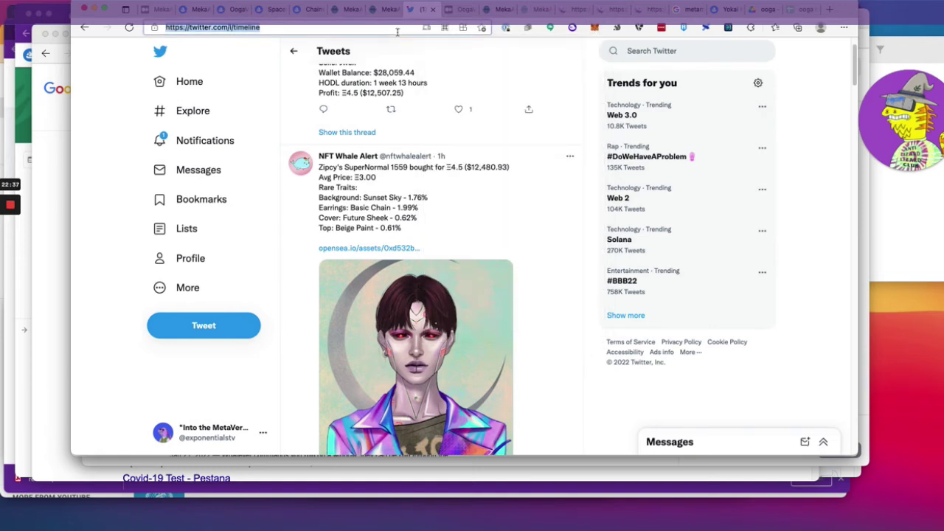
key(BackSpace)
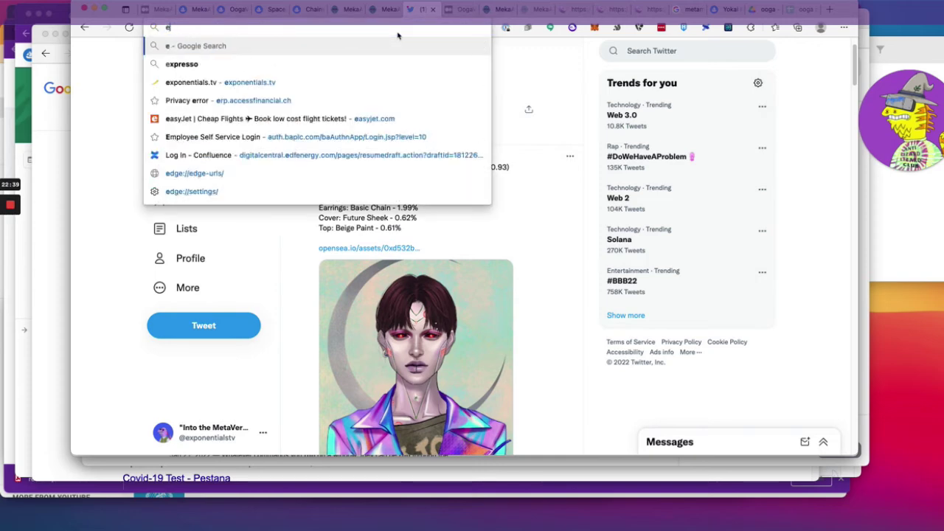
text(opensea.io)
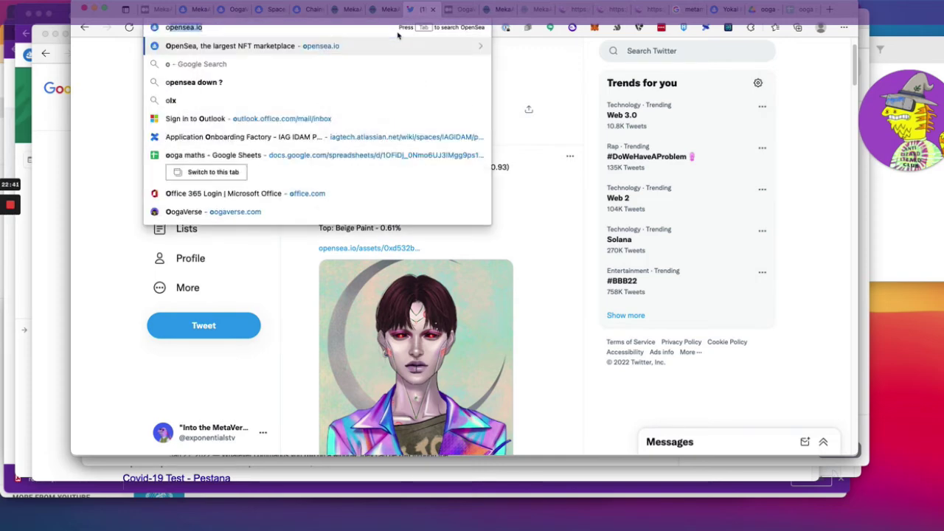
key(Return)
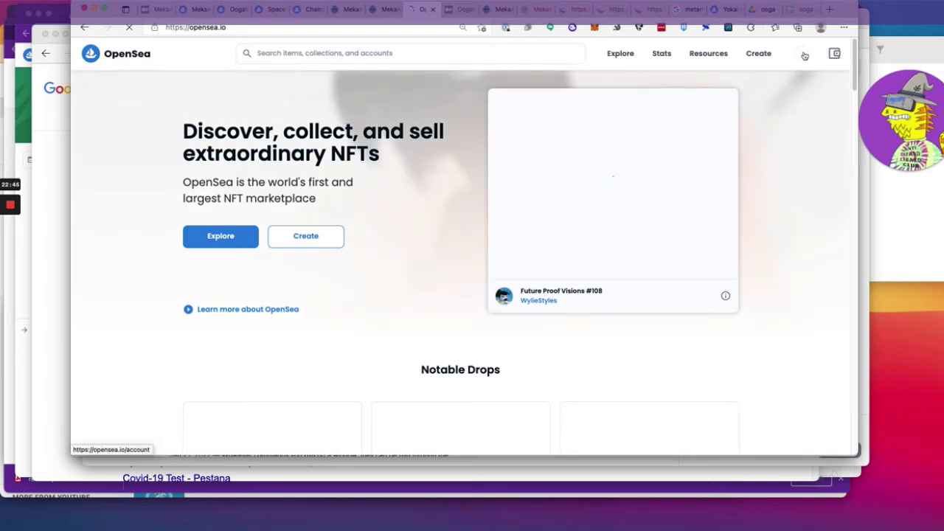
mouse_move(803, 54)
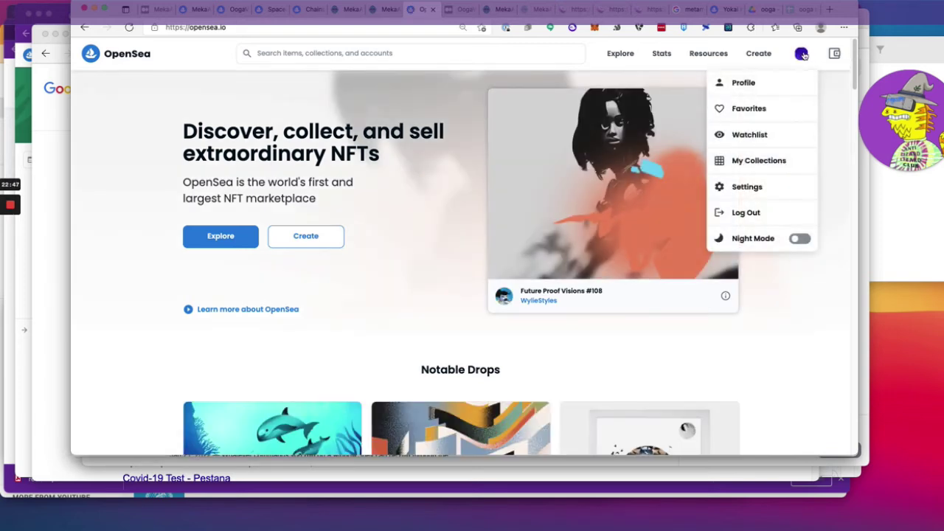
click(744, 82)
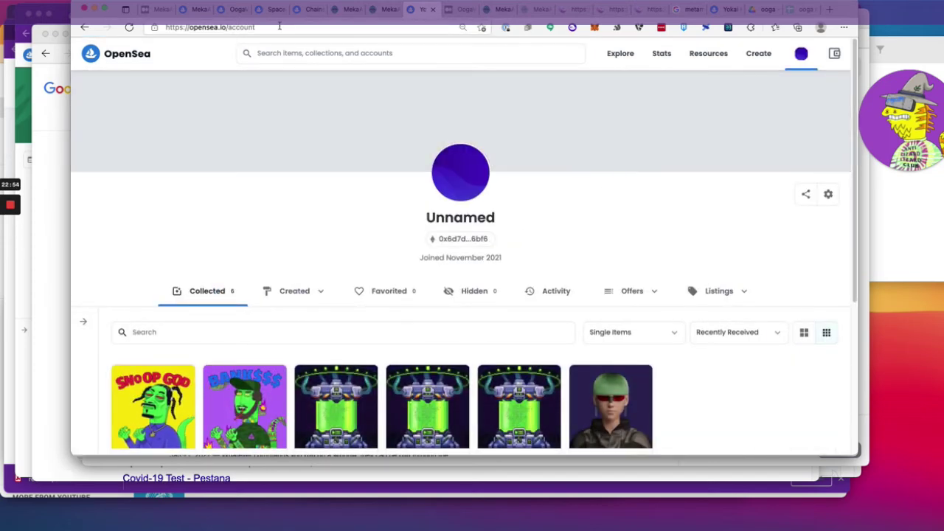
scroll(287, 133, down, 1)
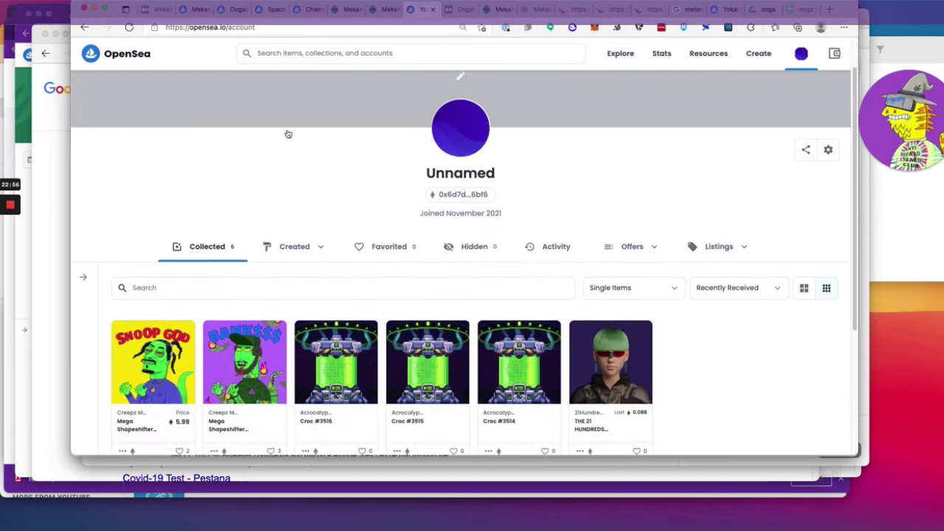
- Load creepz.co in place of the OogaVerse Medium page and check the second wallet's accumulated bribes in the Shapeshifter Towers
key(ctrl+Tab)
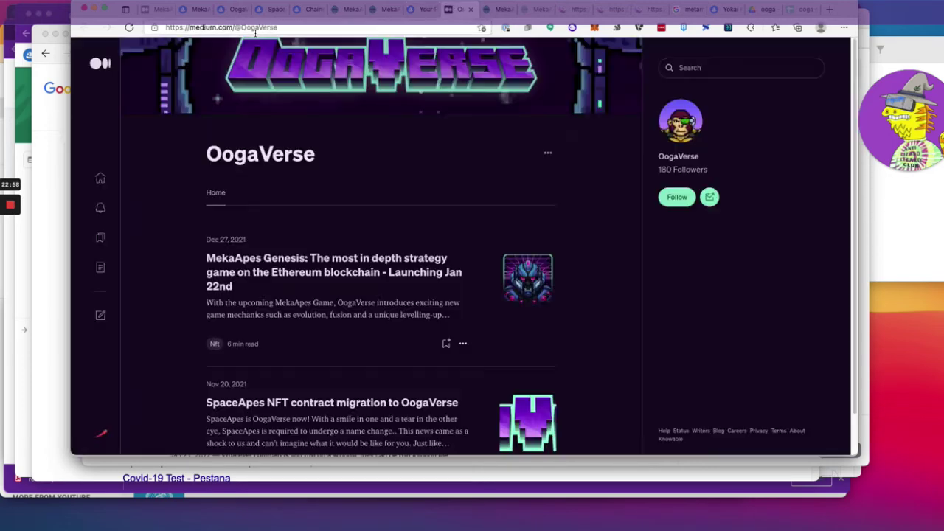
click(254, 28)
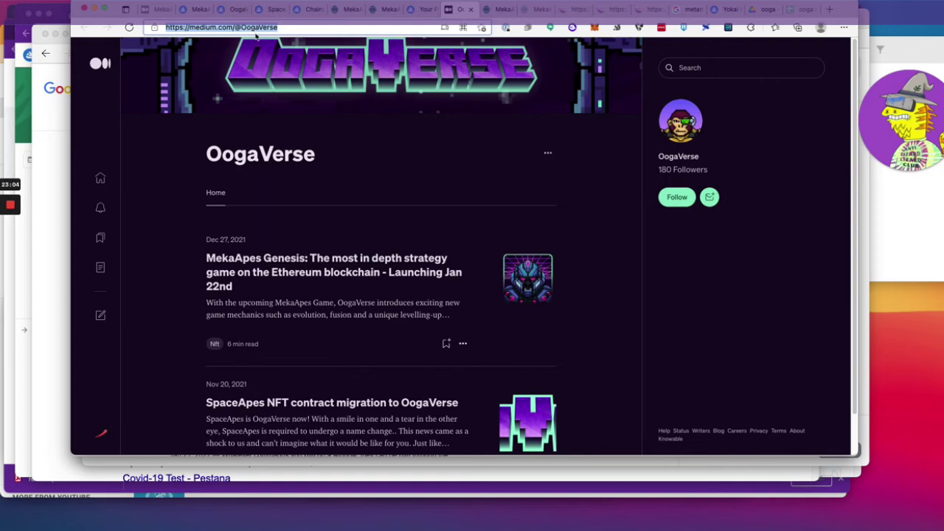
text(creepz.co)
key(Return)
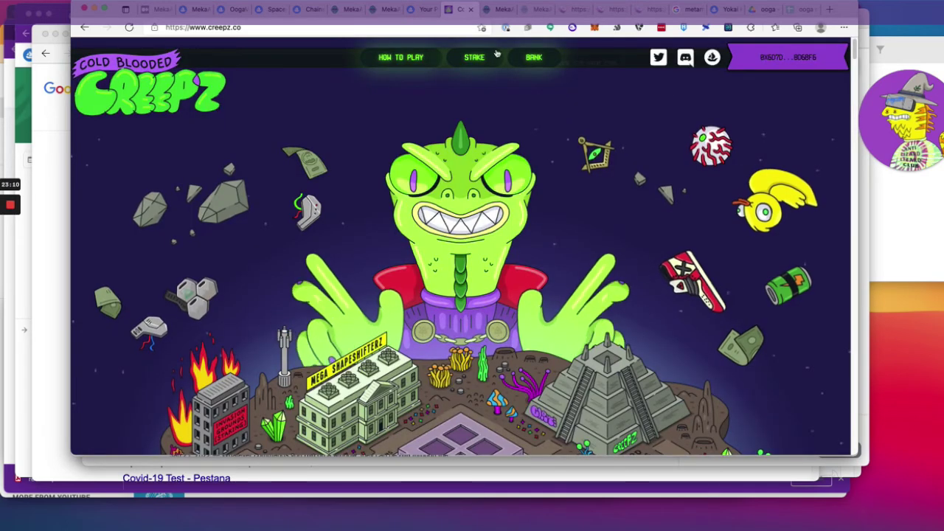
click(494, 55)
click(660, 70)
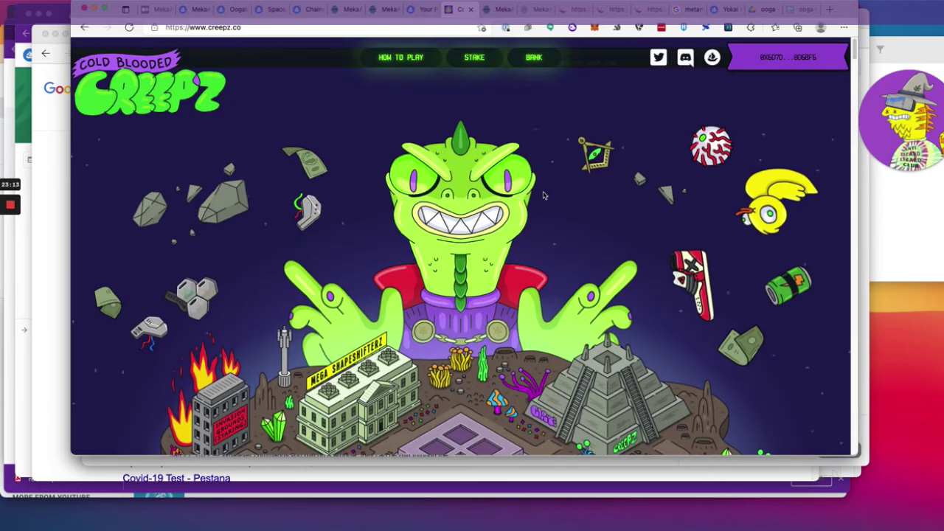
click(363, 391)
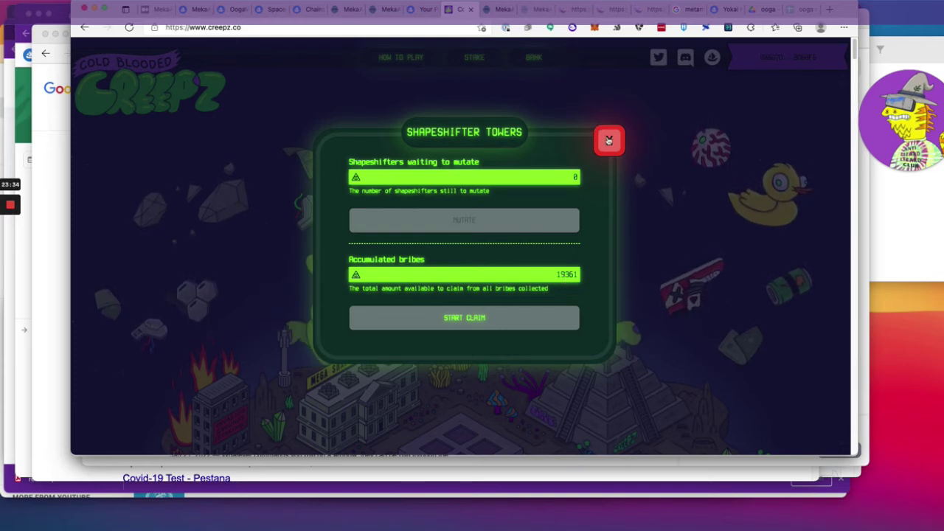
click(609, 140)
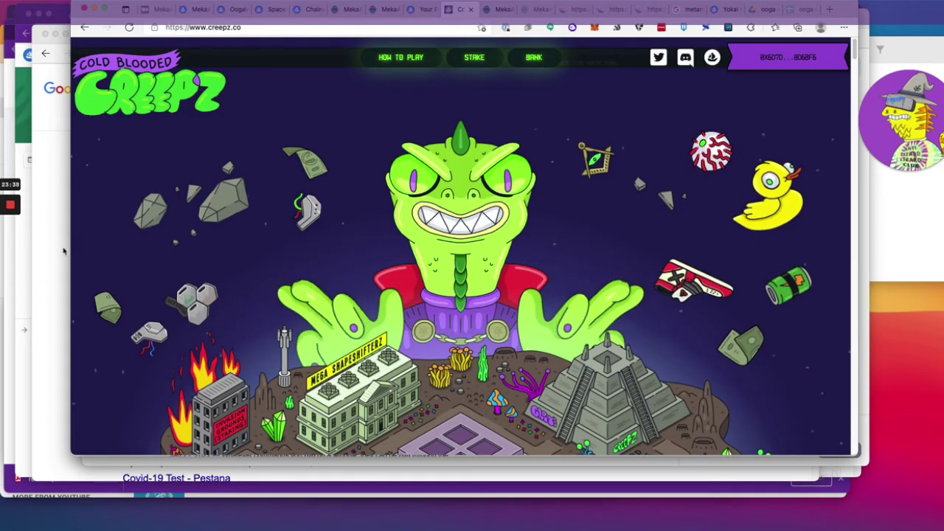
- Switch back to the creepz maths spreadsheet and enter 7400 as the daily Loomi return for Mega SS Banks
click(64, 174)
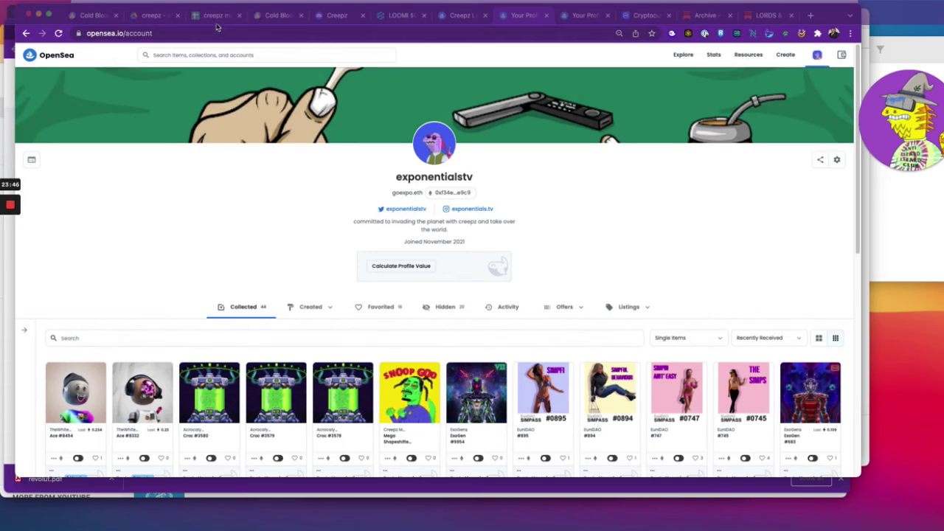
key(super+3)
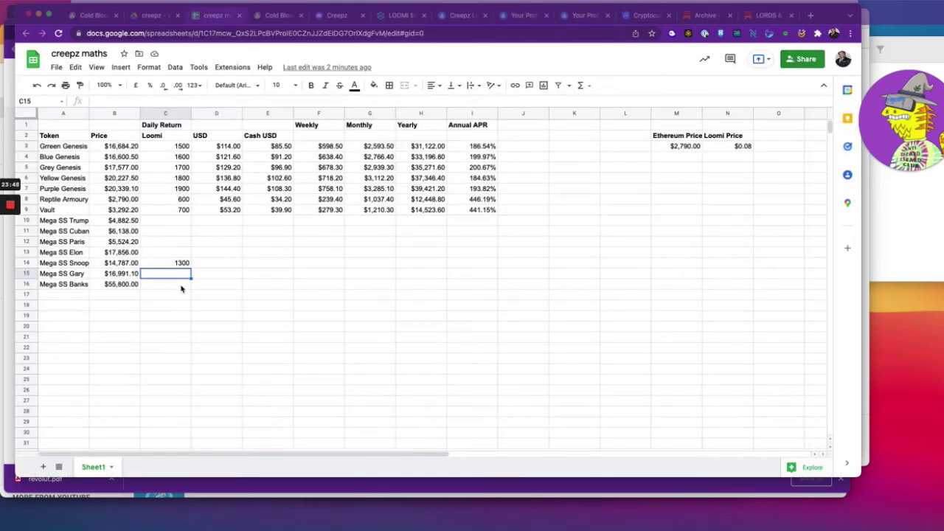
click(180, 287)
text(7400)
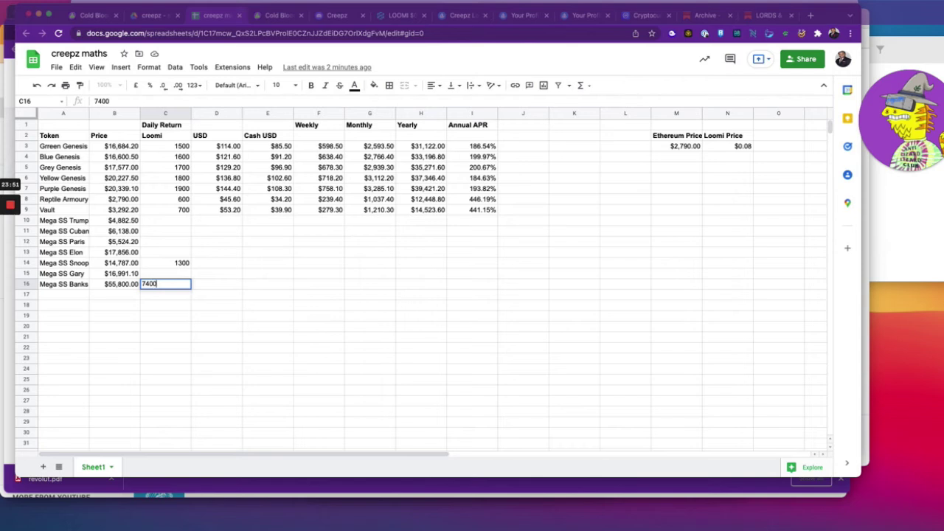
key(Return)
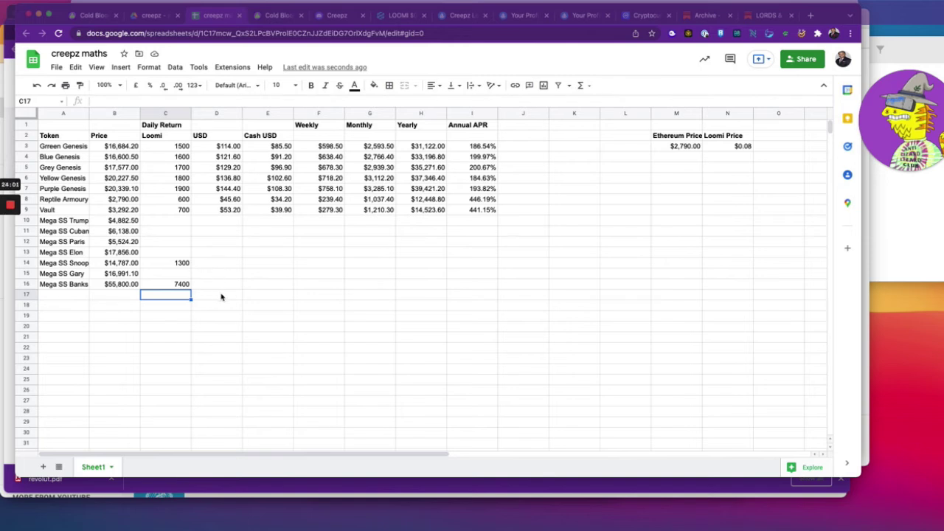
- Try to fill the Vault row's USD formula down through the Mega SS Banks row
click(217, 286)
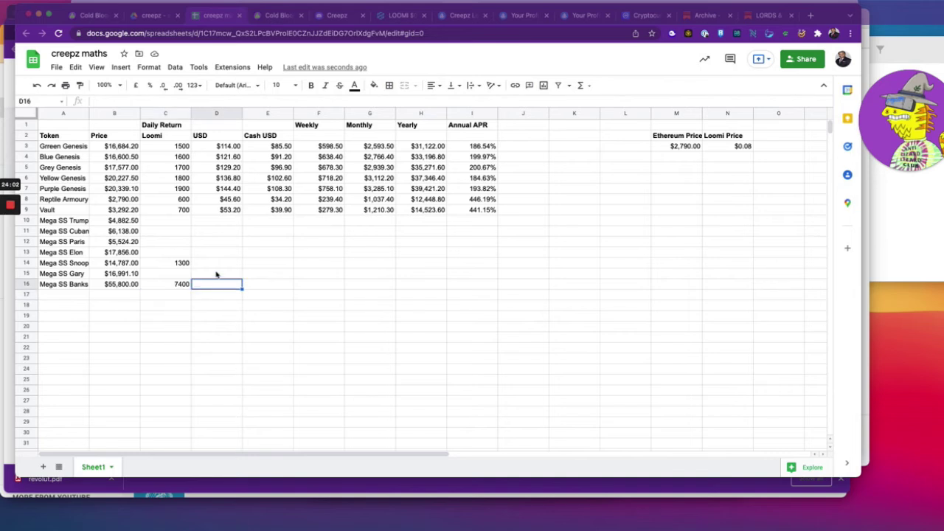
click(238, 212)
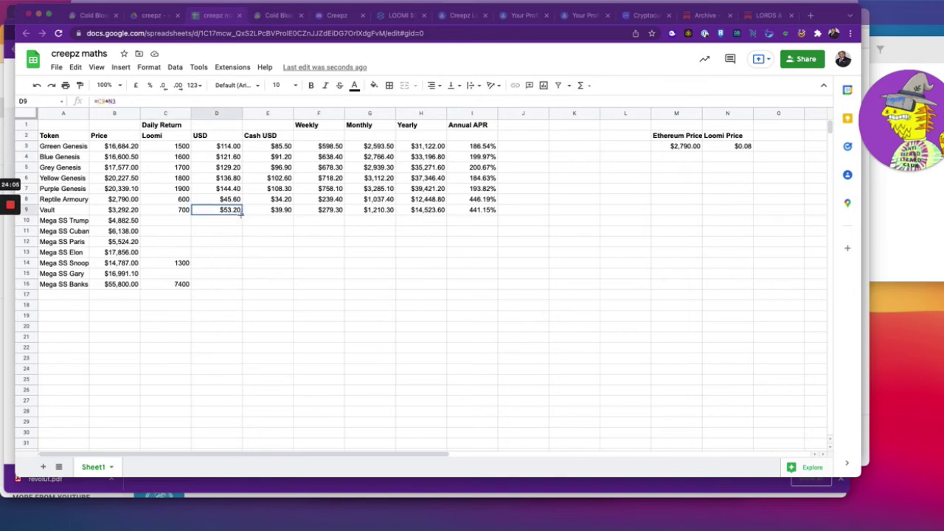
drag(241, 215, 240, 289)
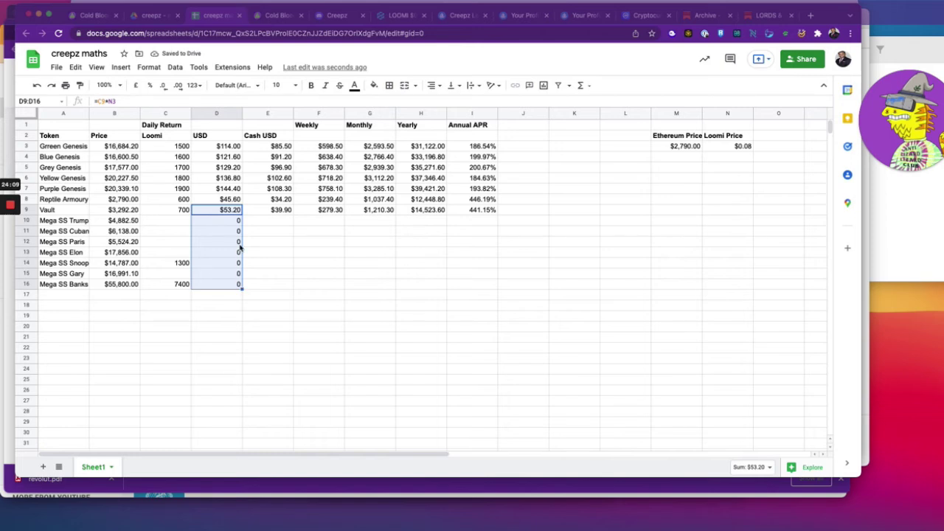
key(ctrl+z)
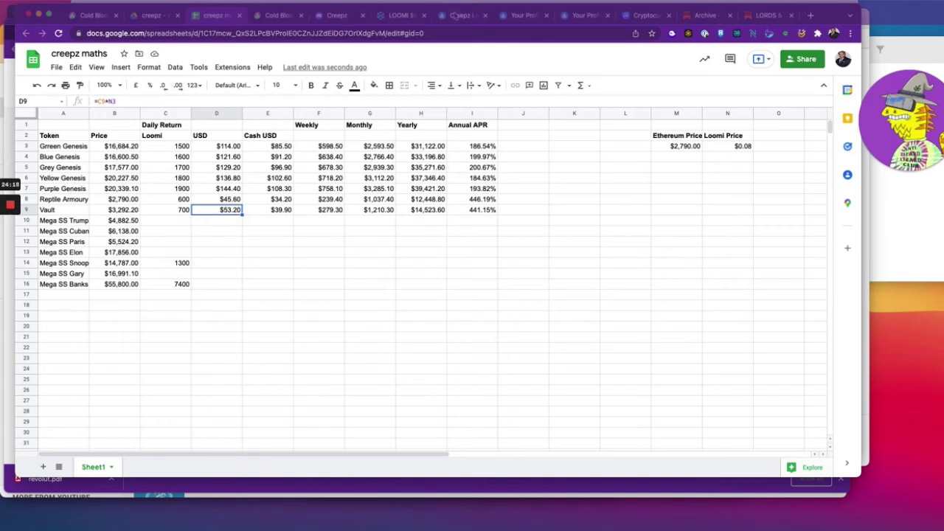
- Open the How to Play guide on creepz.co and examine the Mega Shapeshifters bribe claim tables
click(277, 15)
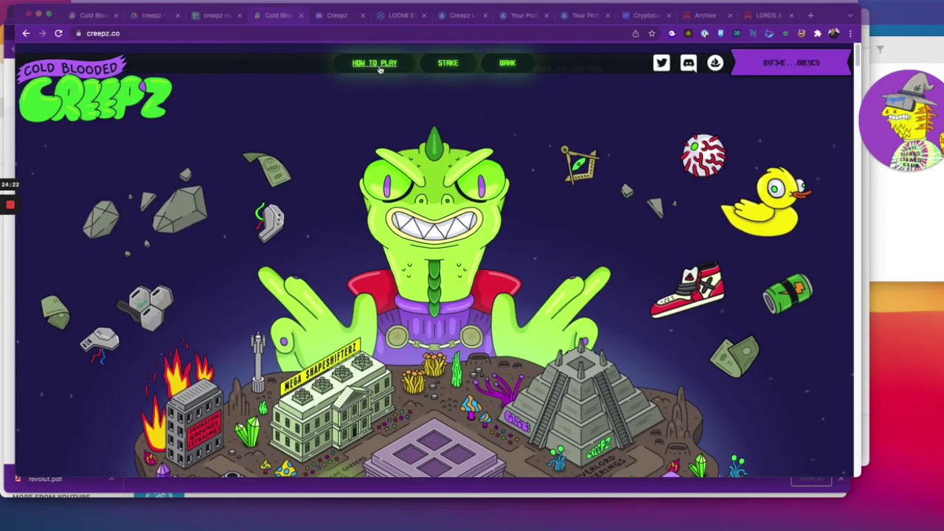
click(376, 63)
scroll(467, 215, down, 10)
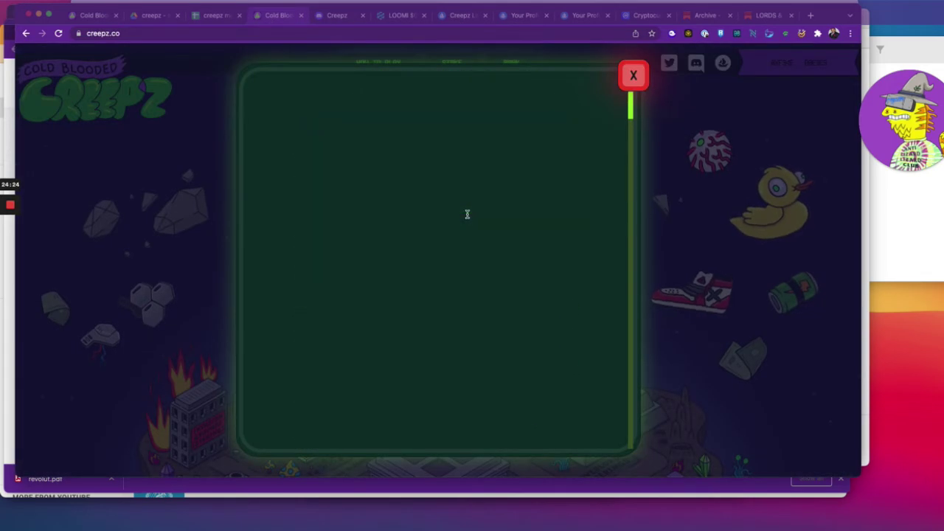
scroll(467, 217, down, 2)
scroll(467, 216, down, 12)
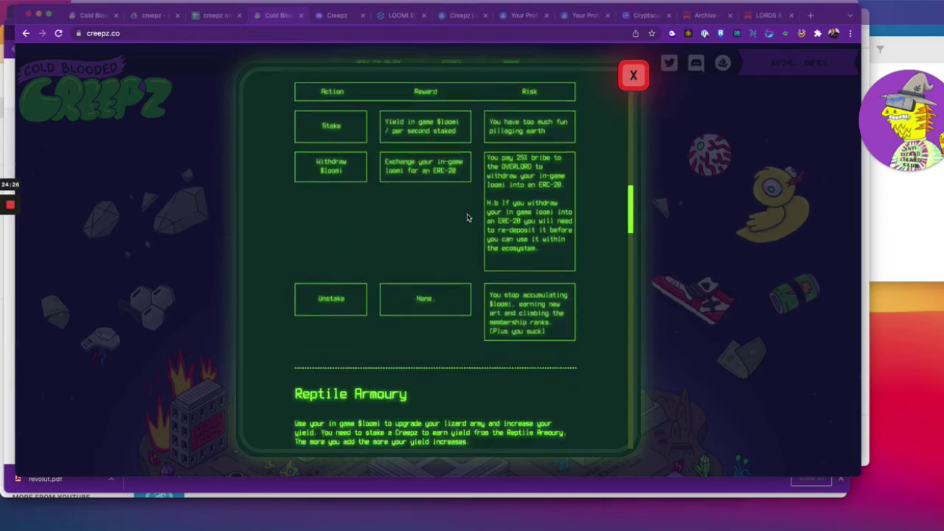
scroll(467, 217, up, 2)
scroll(467, 217, up, 1)
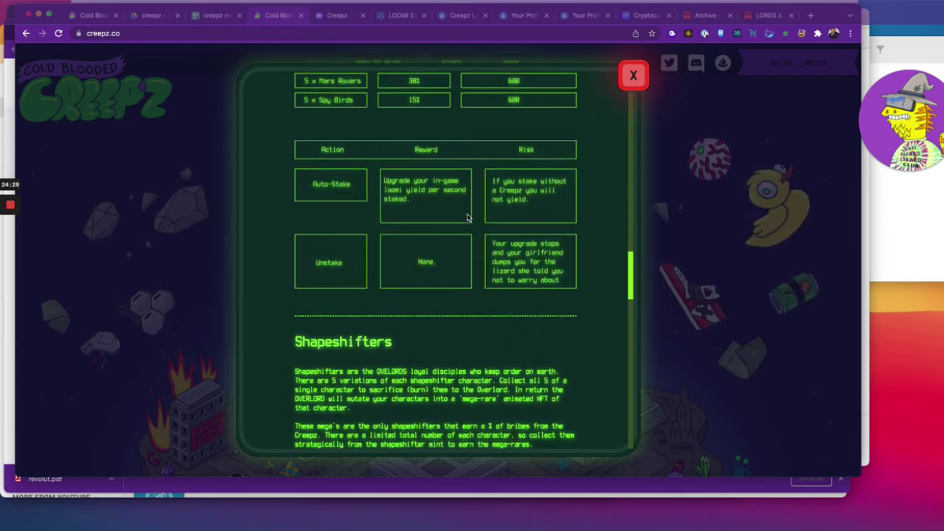
scroll(467, 217, down, 5)
scroll(467, 217, down, 1)
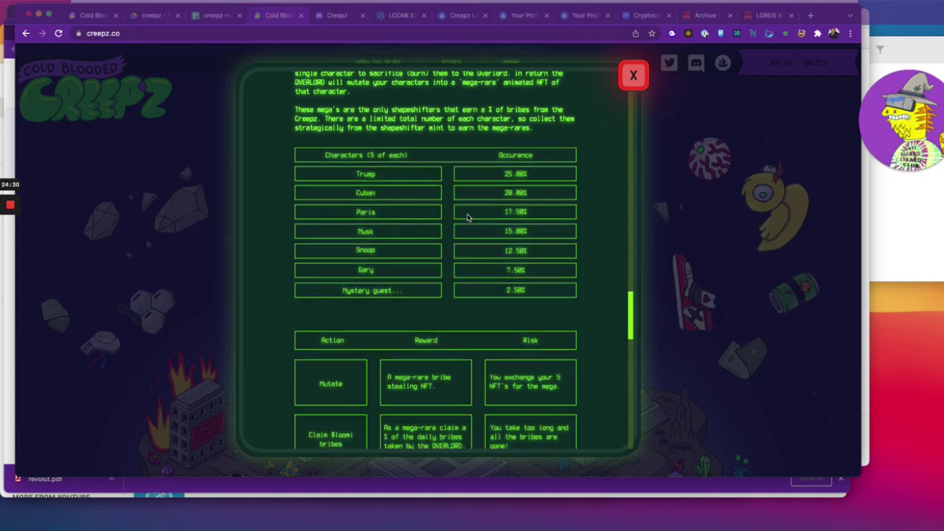
scroll(467, 215, down, 10)
scroll(467, 214, down, 1)
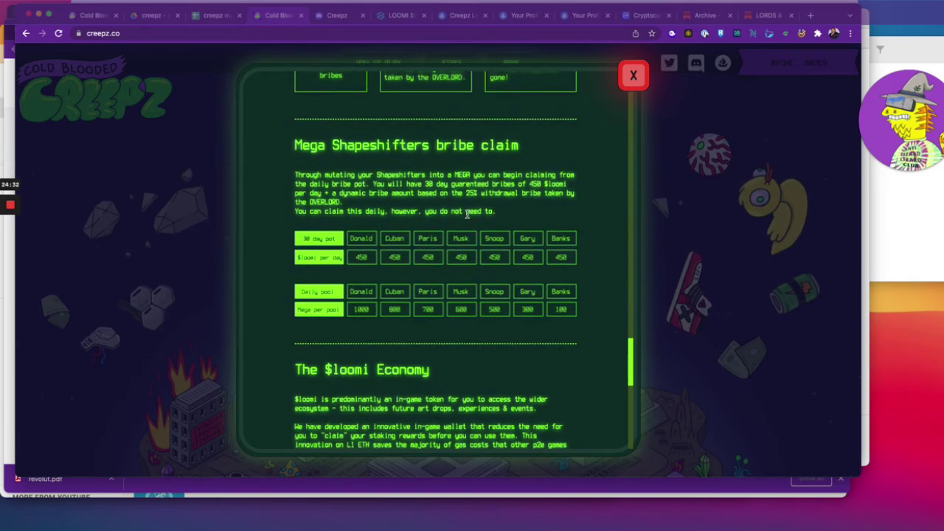
scroll(467, 214, up, 1)
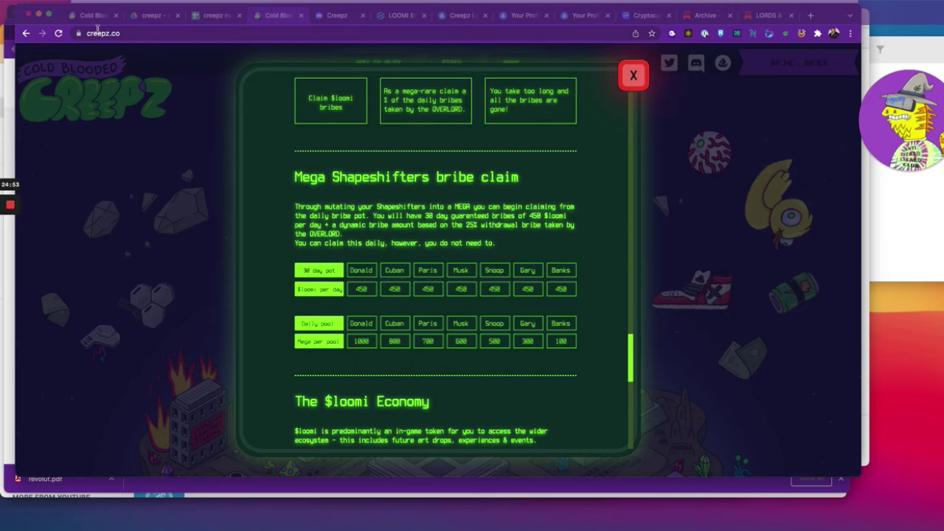
- Return to the creepz maths spreadsheet and enter daily Loomi returns of 740 for Mega SS Trump and 2450 for Mega SS Gary
key(ctrl+shift+Tab)
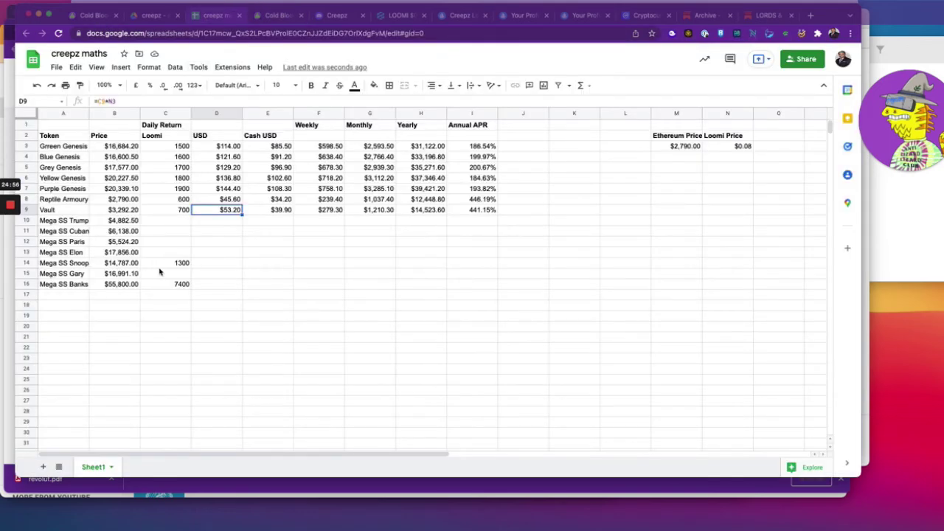
click(178, 223)
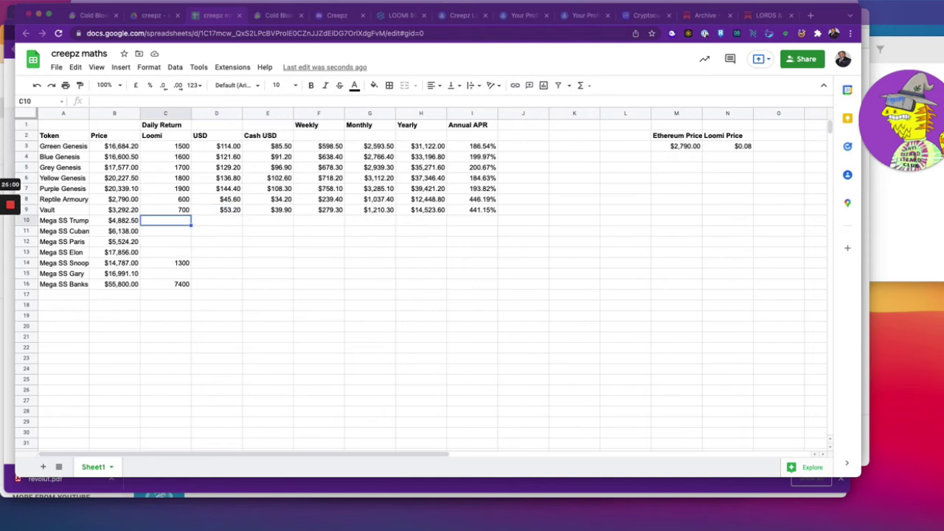
text(740)
key(Return)
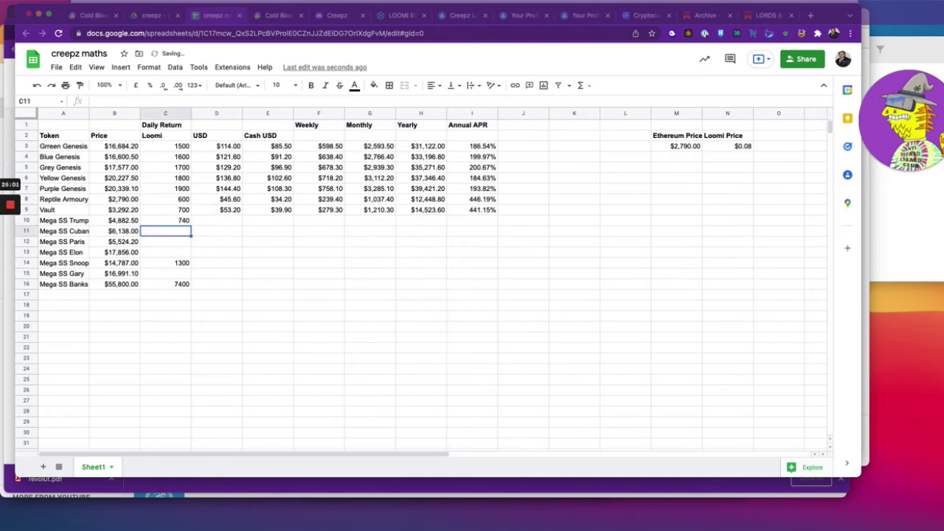
click(176, 275)
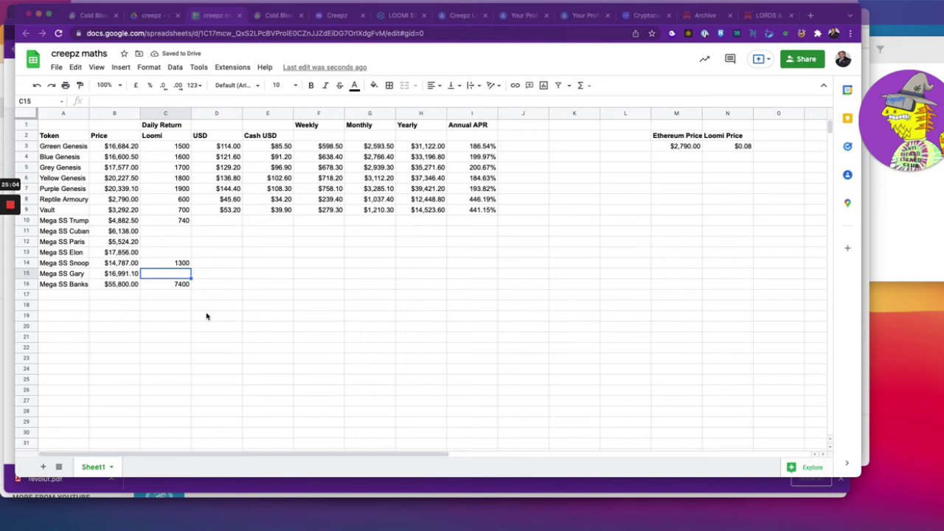
text(2450)
key(Return)
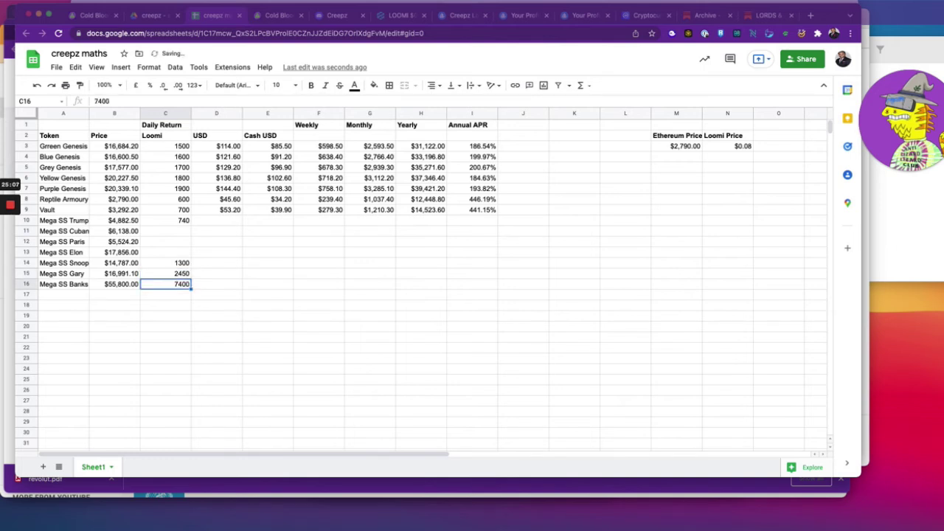
- Check the guide's daily pool sizes and calculate Mega SS Elon's daily Loomi in the spreadsheet with =C16/6
click(184, 256)
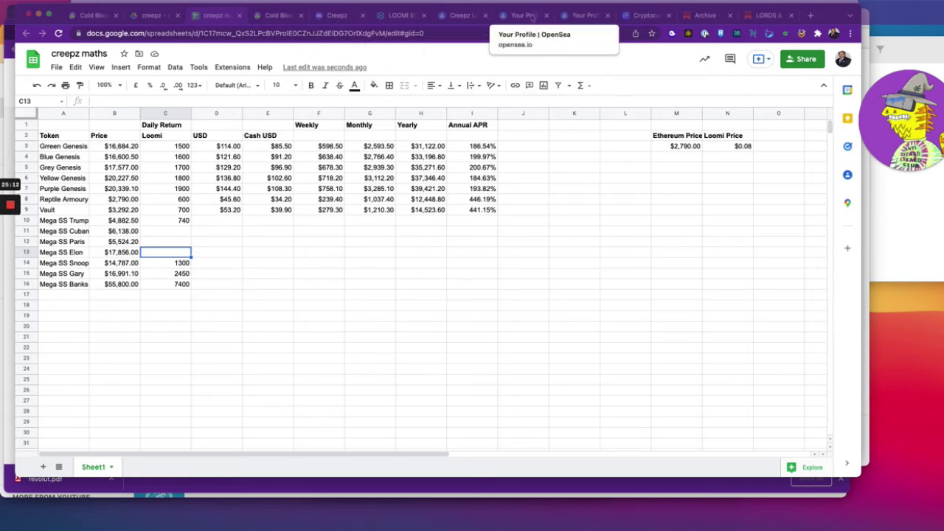
click(280, 15)
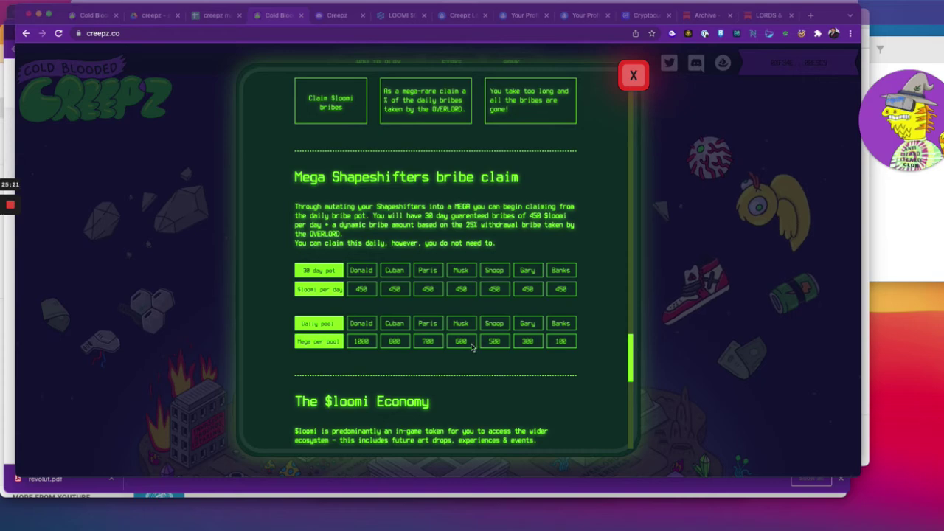
click(216, 14)
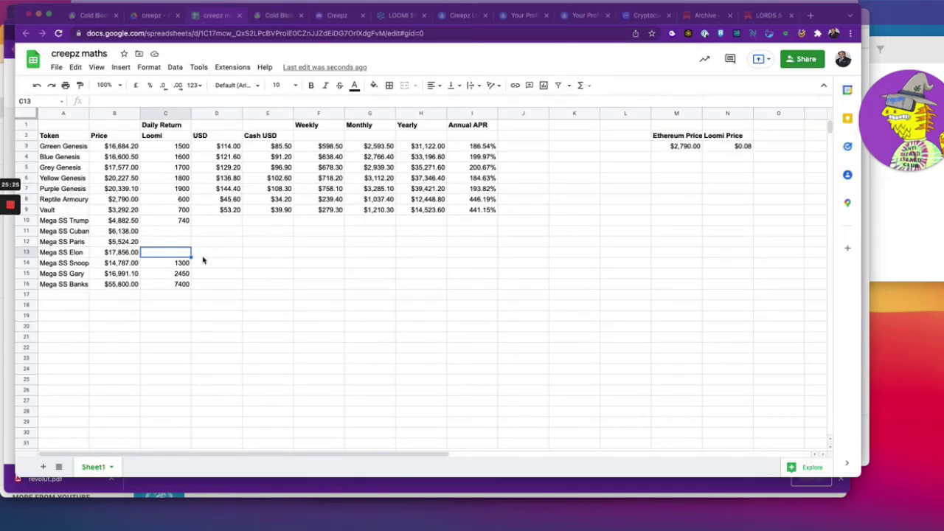
text(=)
click(177, 284)
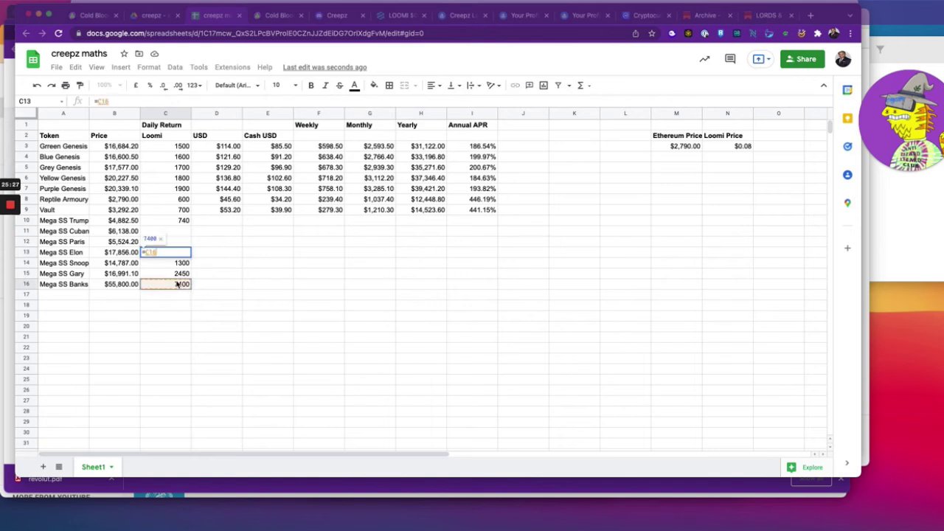
text(/6)
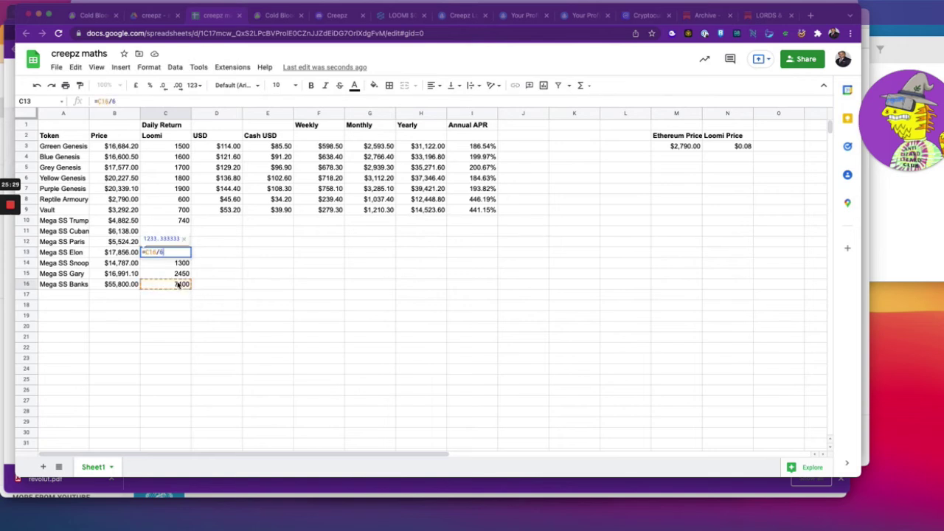
key(Return)
- Calculate the daily Loomi return for Mega SS Paris with the formula =C16/7
click(179, 245)
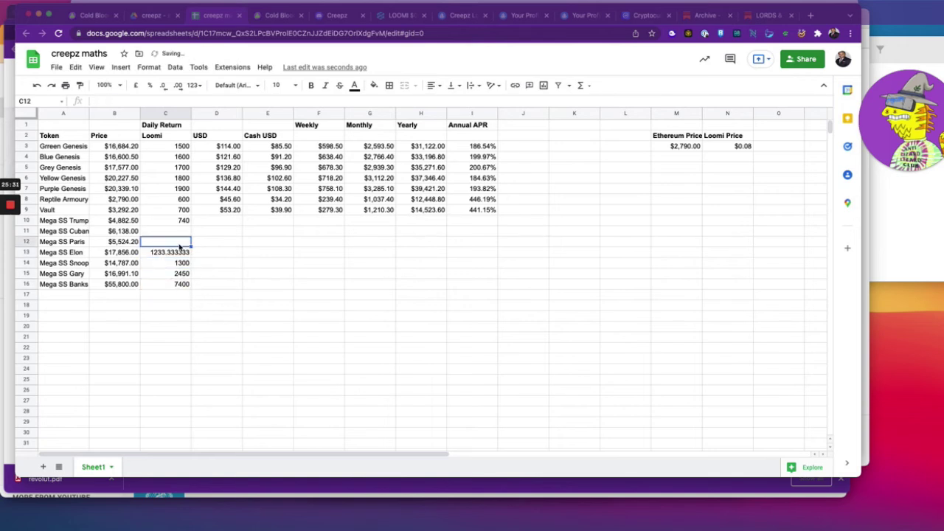
text(=)
click(171, 284)
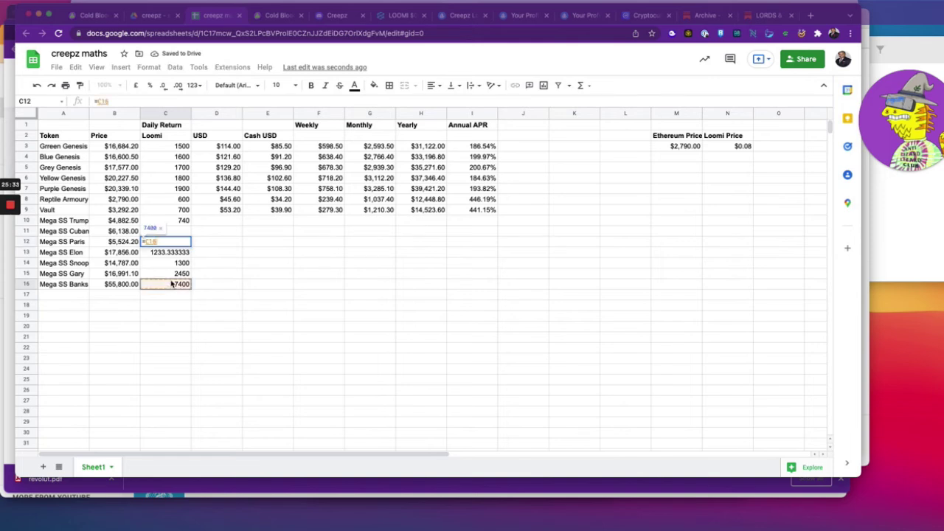
text(/C167)
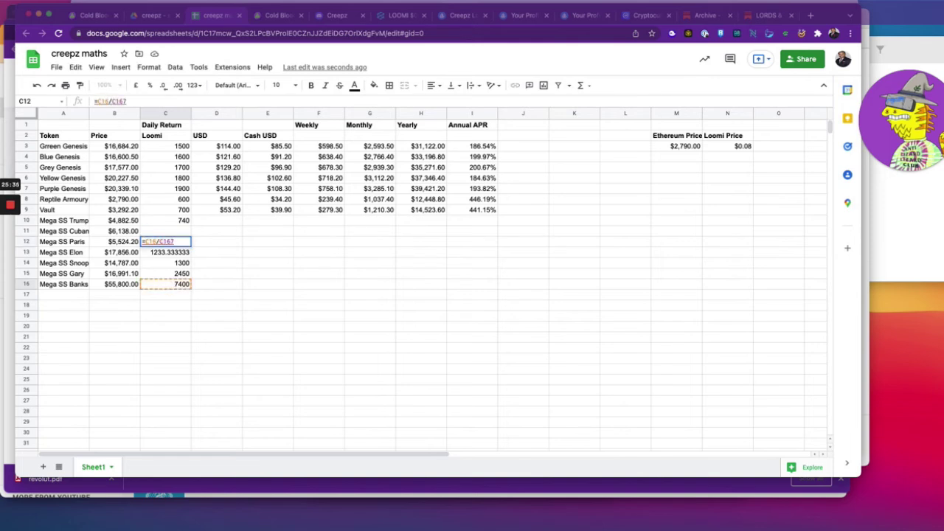
key(BackSpace)
key(BackSpace)
key(BackSpace)
key(BackSpace)
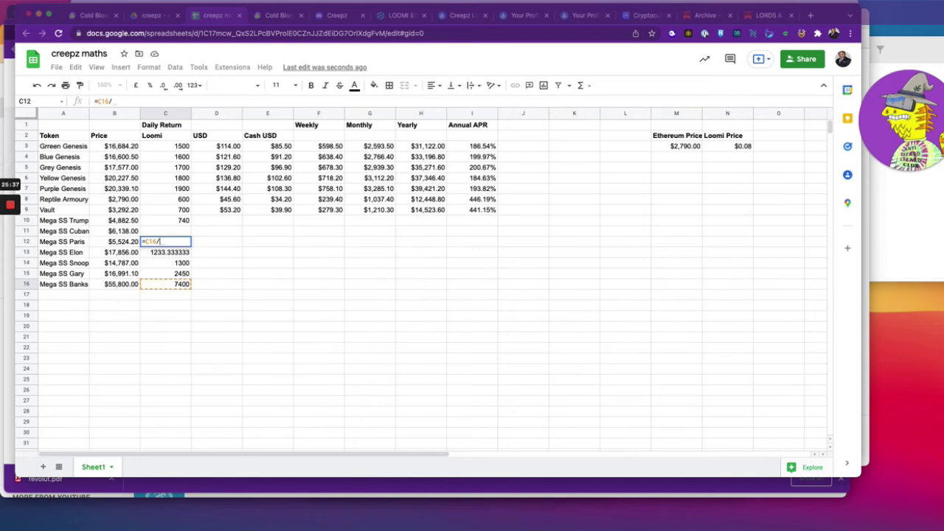
text(7)
key(Return)
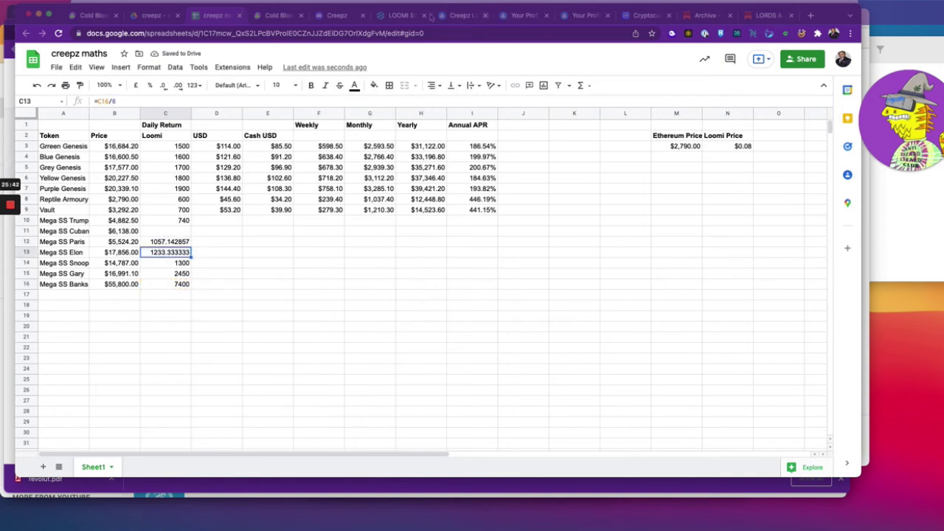
- Recheck the bribe pool table on creepz.co and calculate Mega SS Cuban's daily Loomi in the spreadsheet with =C16/8
click(279, 15)
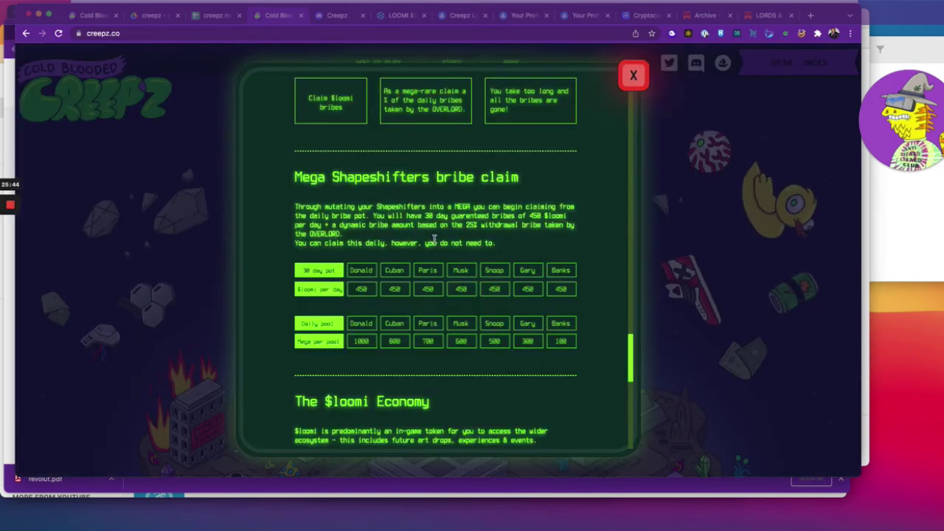
click(203, 16)
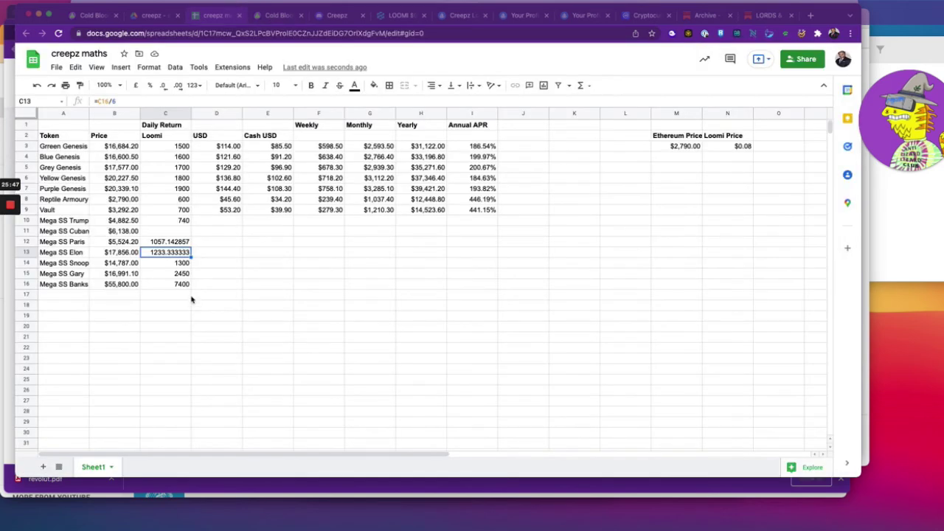
click(174, 231)
text(=)
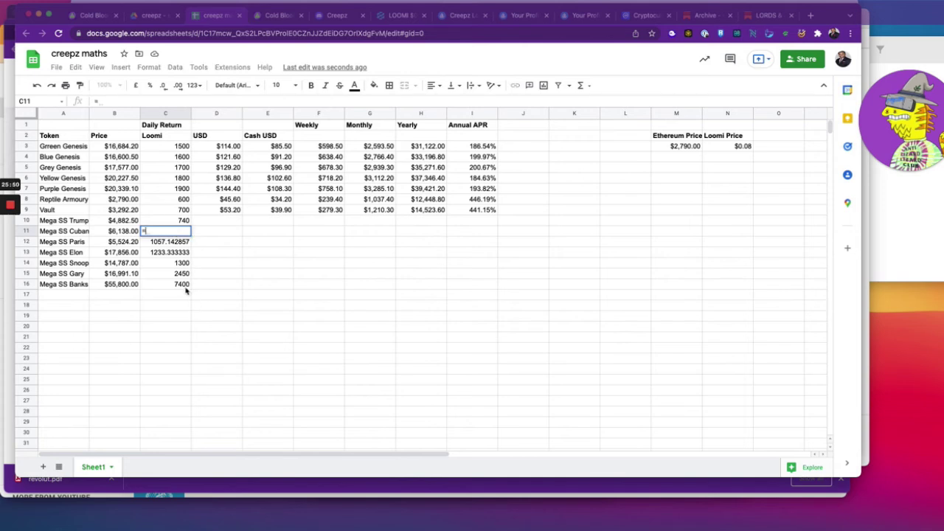
click(185, 286)
text(/8)
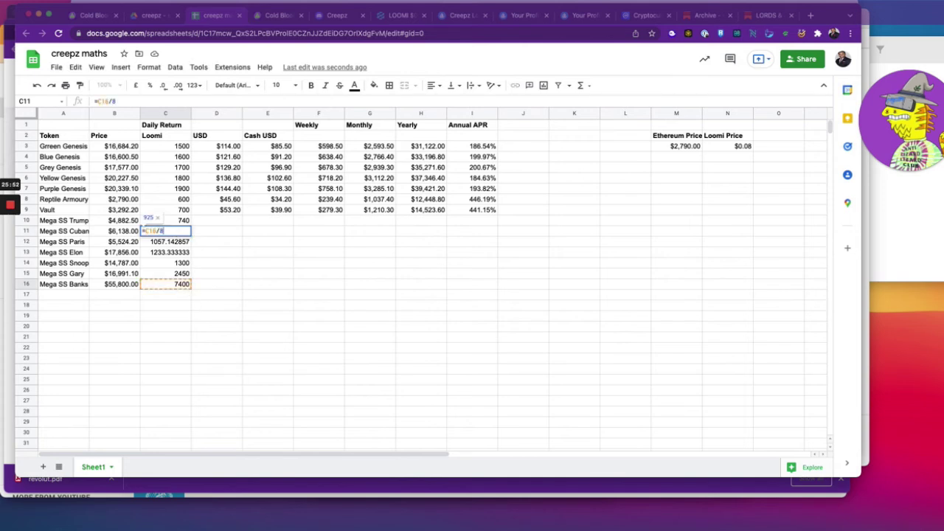
key(Return)
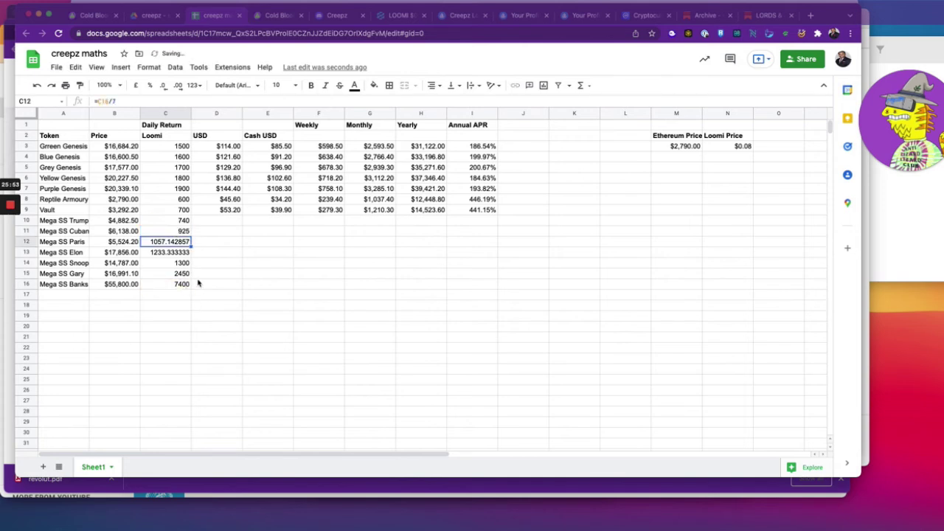
- Try to fill the Vault row's USD through Annual APR formulas down to the Mega SS Banks row, then undo the fill
click(227, 231)
click(230, 210)
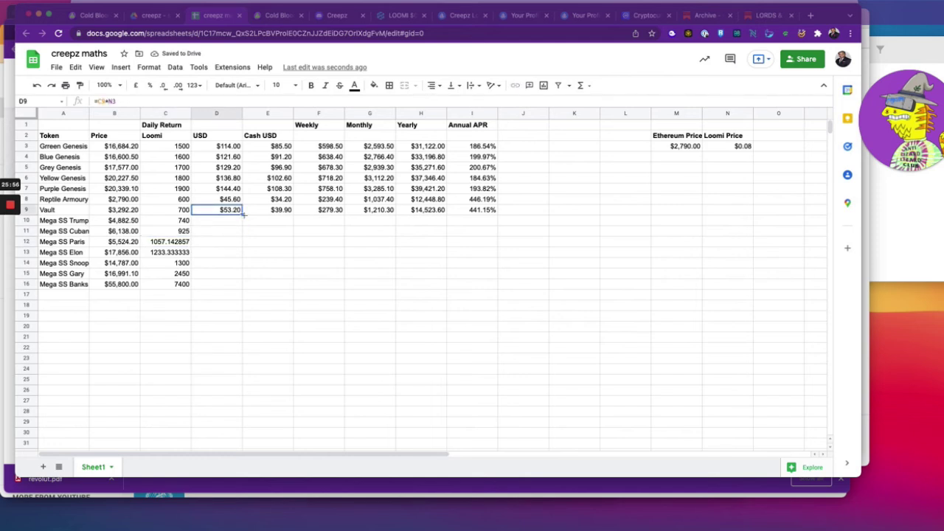
shift+click(491, 213)
drag(498, 214, 496, 289)
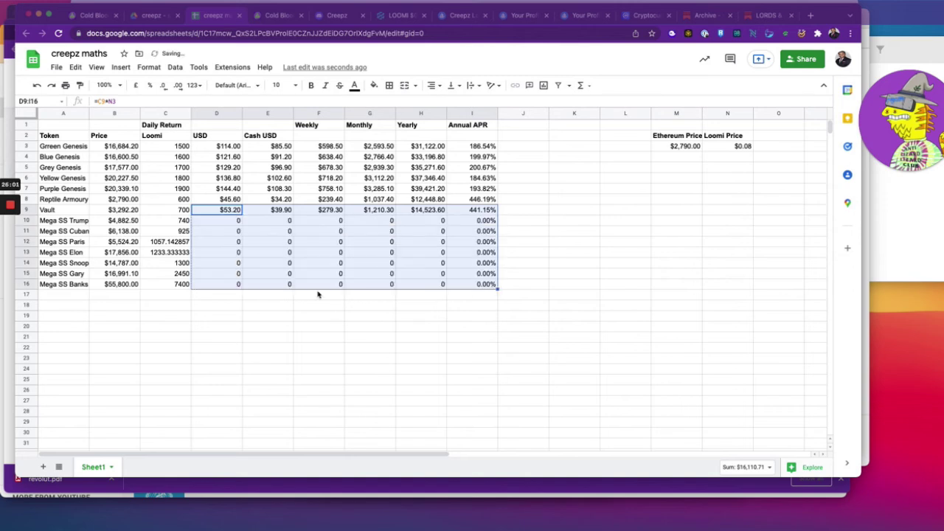
click(260, 252)
key(ctrl+z)
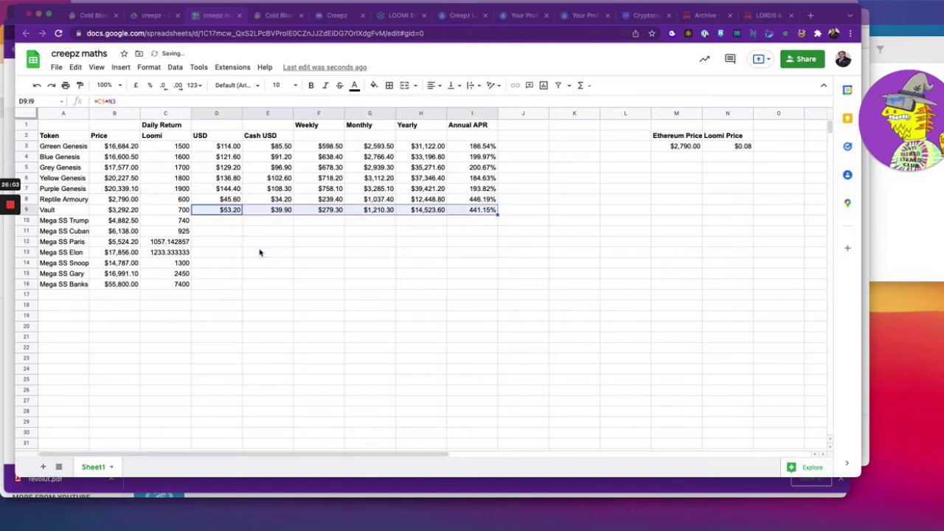
- Try to extend only the Vault's USD formula down to the Mega SS Trump row, then undo it
click(228, 223)
click(231, 212)
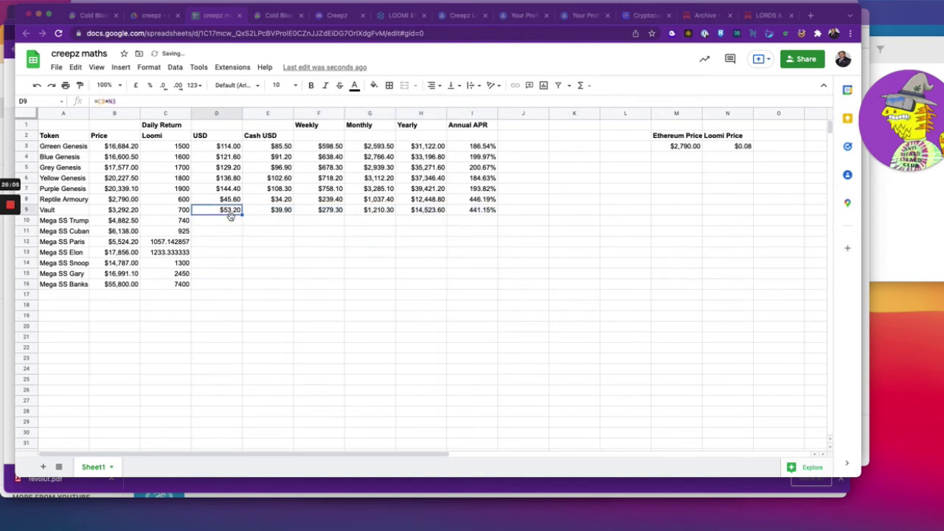
drag(240, 214, 243, 224)
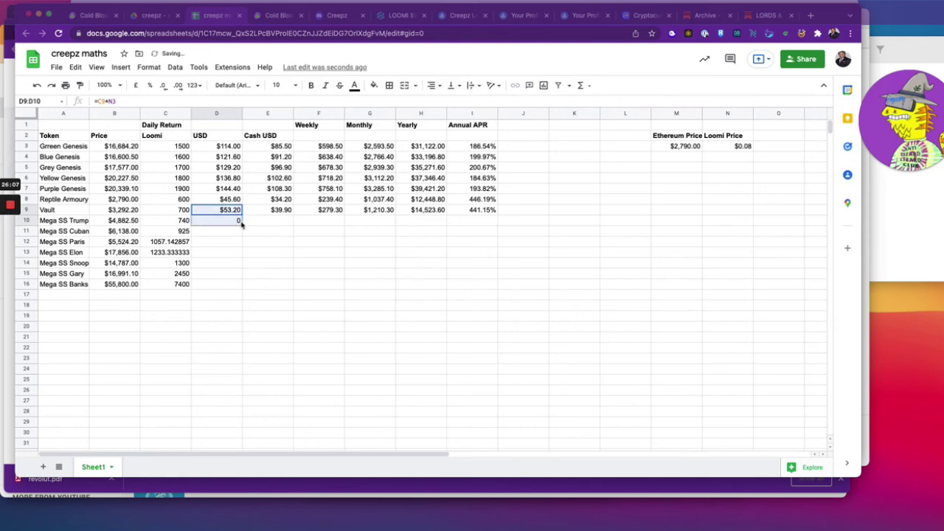
key(super+z)
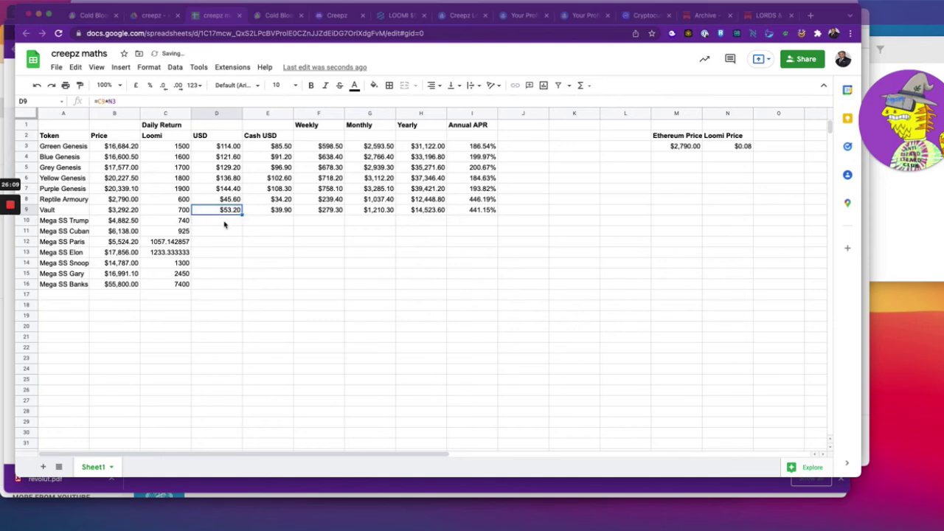
- Review the Vault's USD formula and calculate Mega SS Trump's daily USD return with =C10*N3
click(220, 222)
click(179, 221)
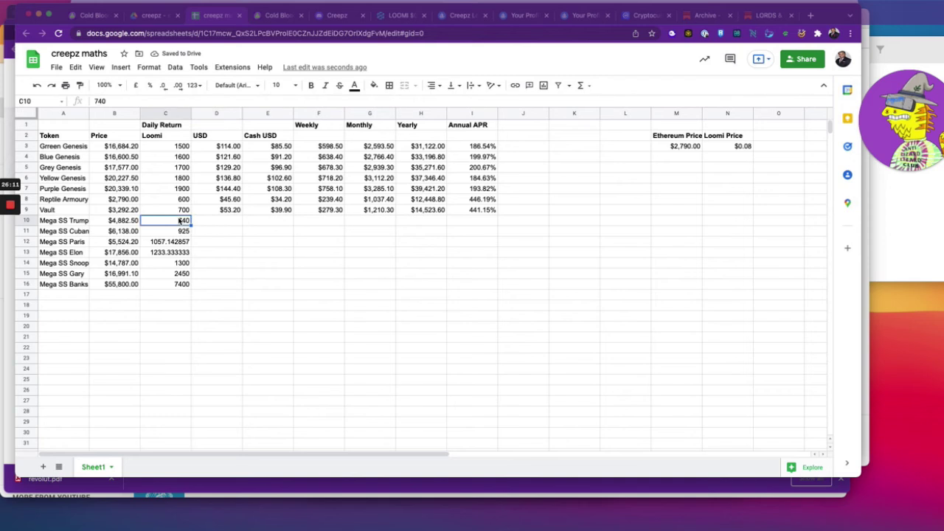
click(122, 223)
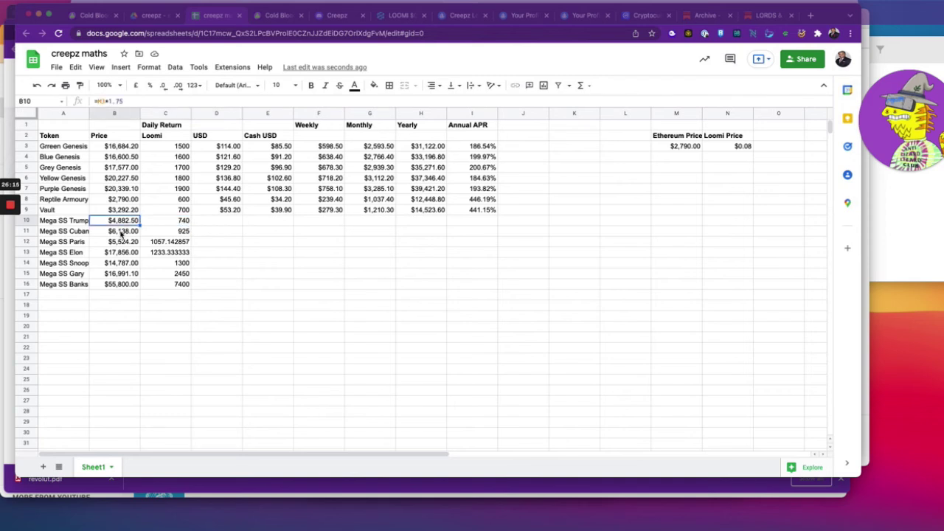
click(174, 223)
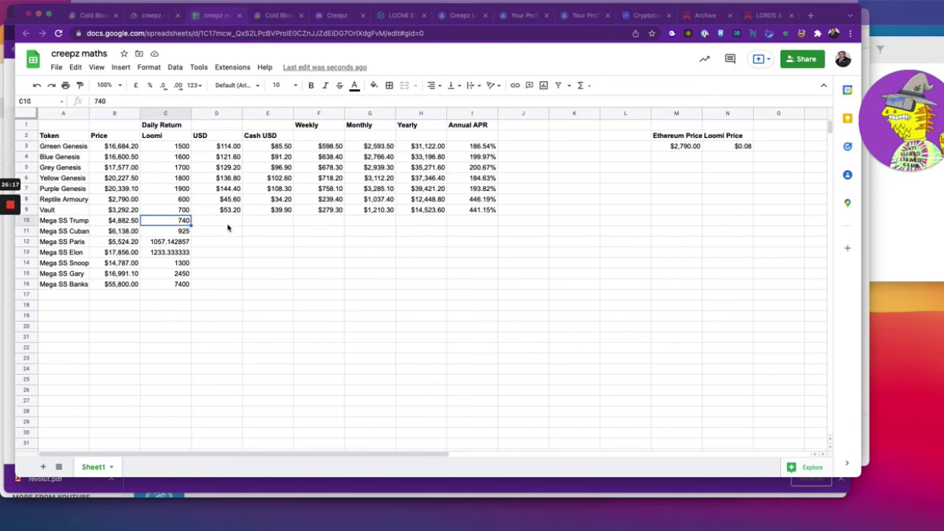
click(233, 219)
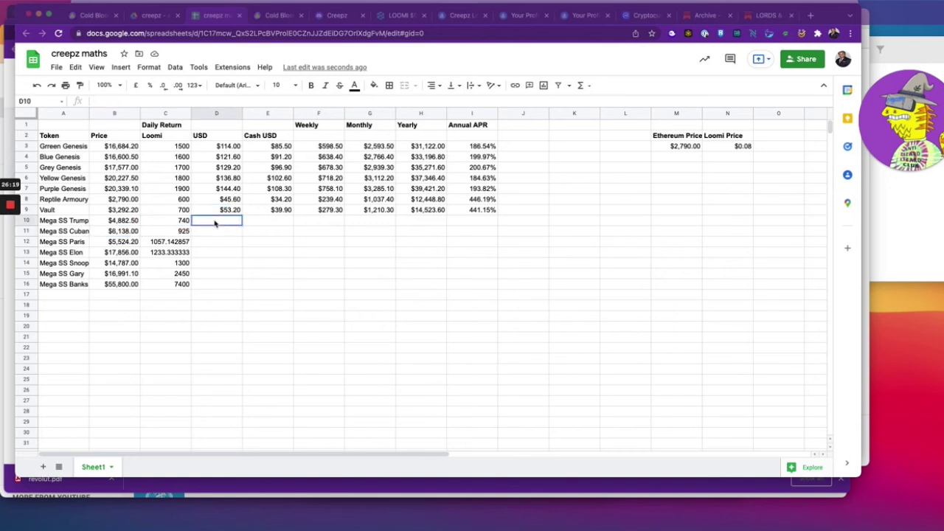
click(231, 212)
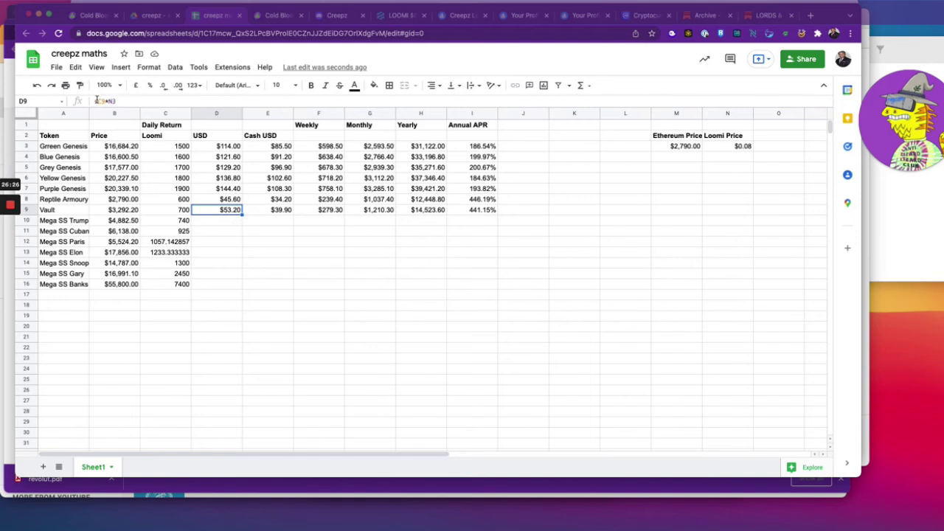
click(225, 222)
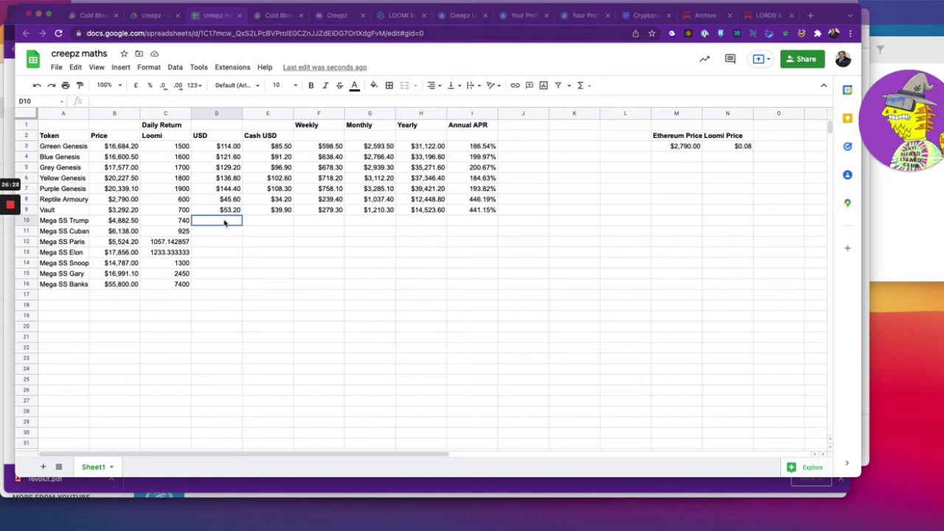
text(=)
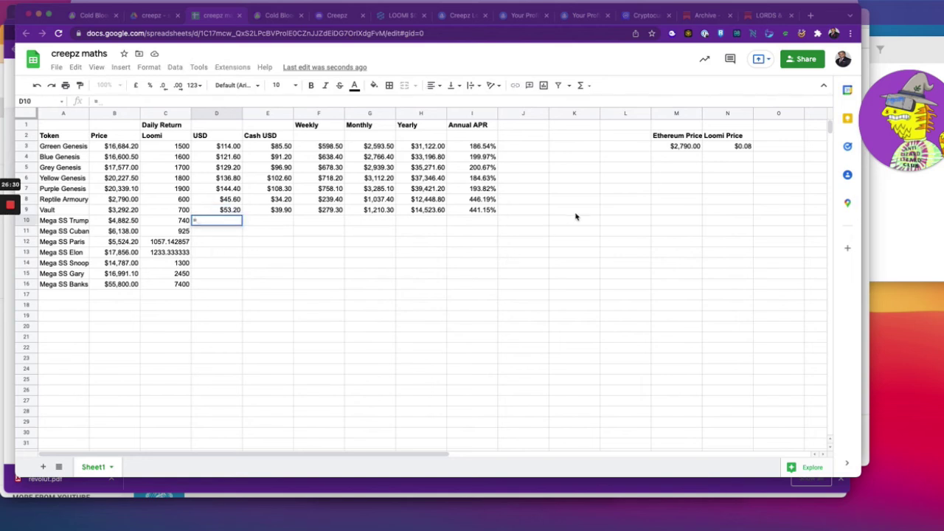
click(183, 221)
text(*)
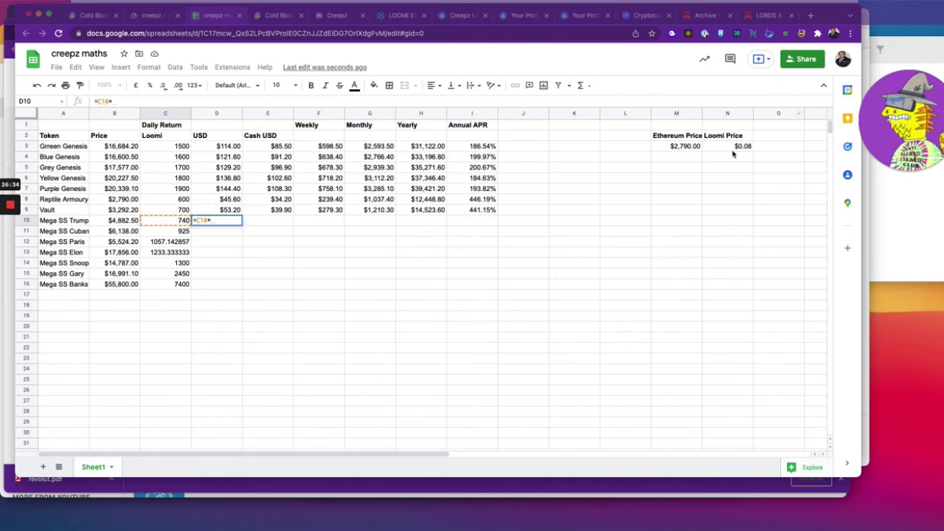
click(728, 152)
key(Return)
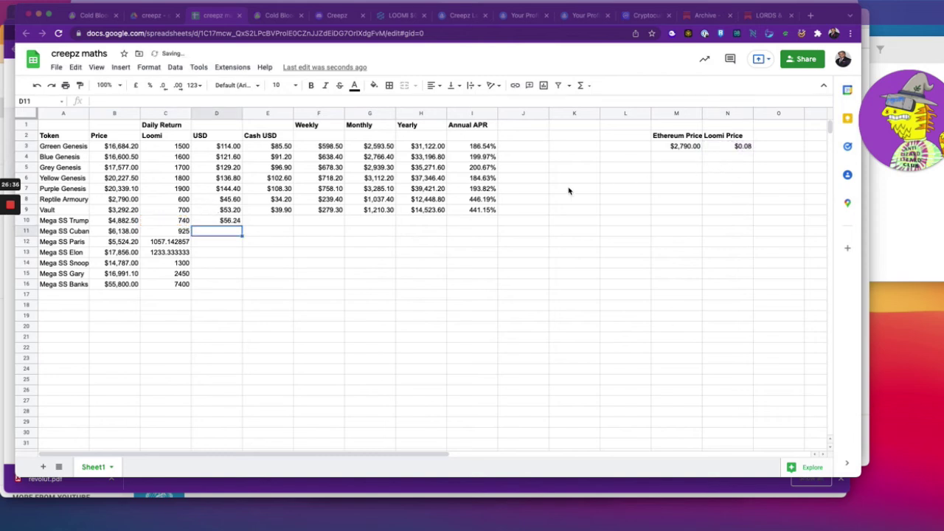
- Calculate Mega SS Cuban's daily USD return with the formula =C11*N3
text(=)
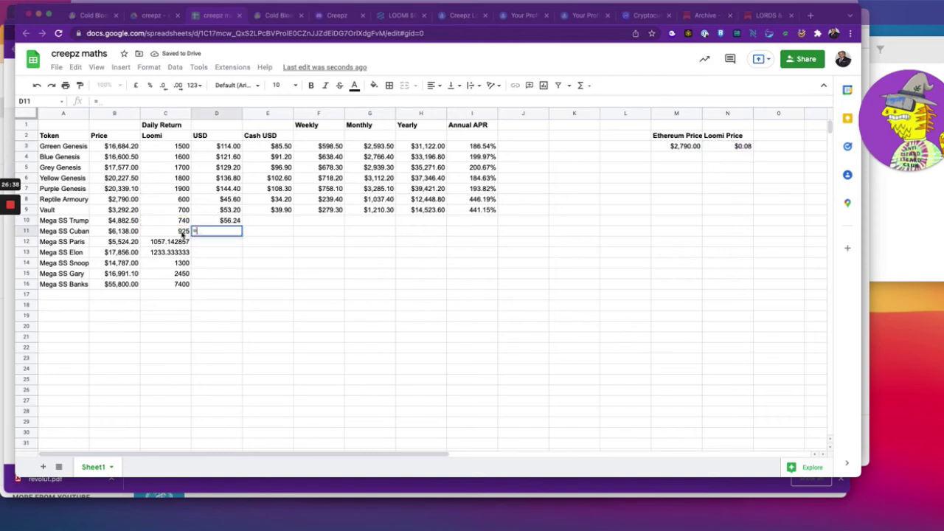
click(182, 235)
text(*)
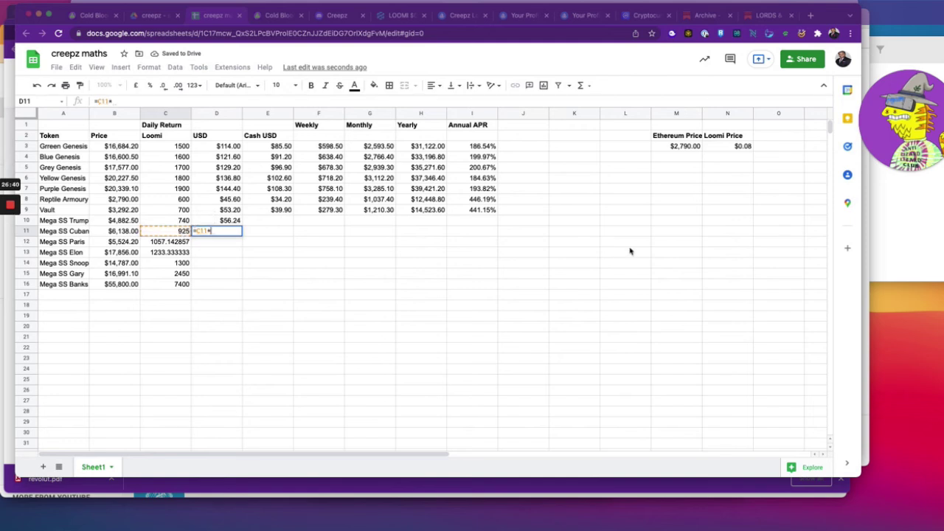
click(742, 146)
key(Return)
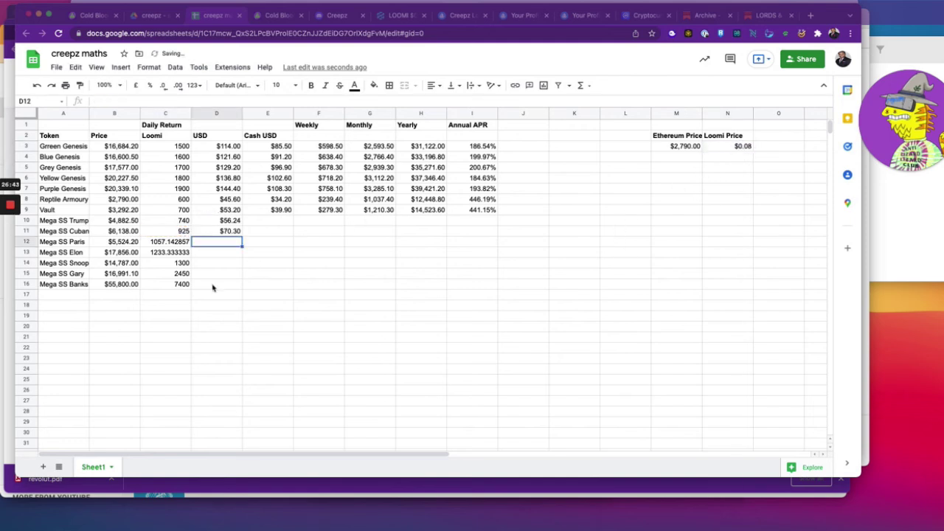
- Calculate Mega SS Paris's daily USD return with =C12*N3, replacing the suggested formula =C12*D3
text(=)
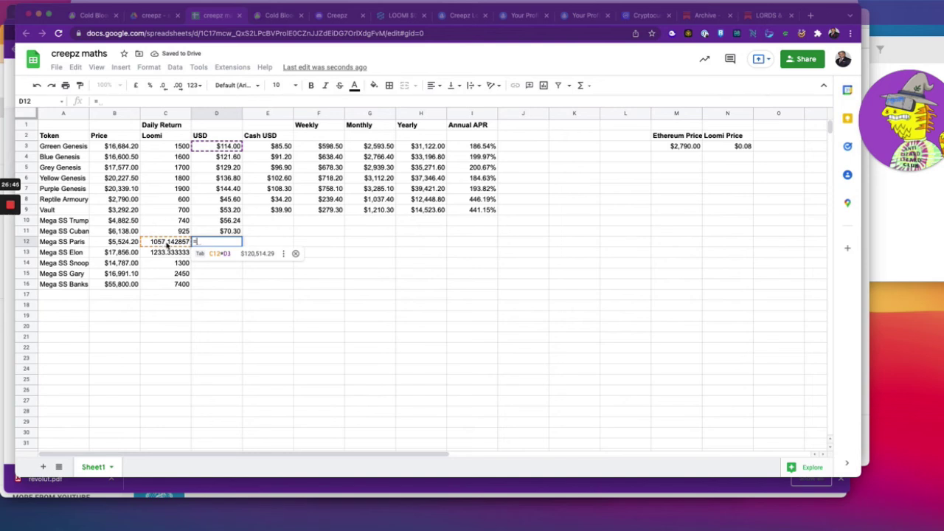
key(Tab)
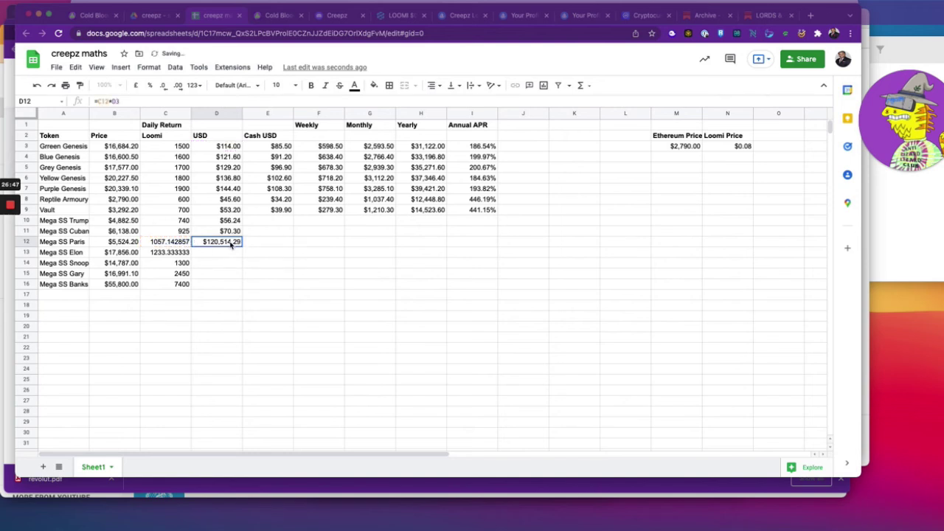
text(=)
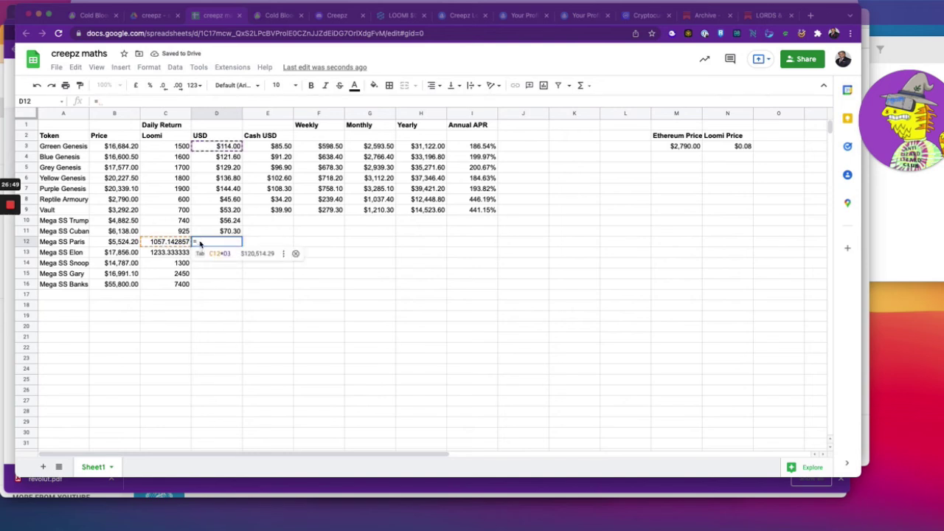
click(161, 243)
text(*)
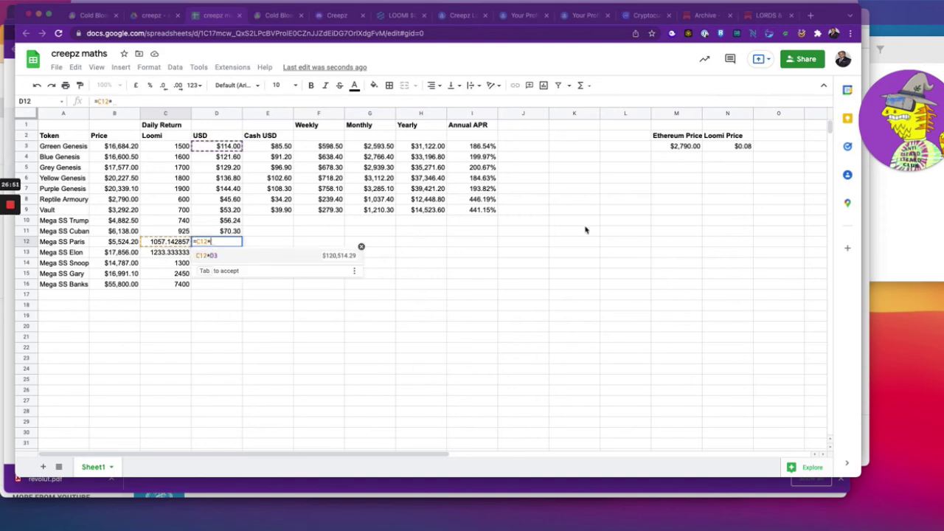
click(743, 147)
key(Return)
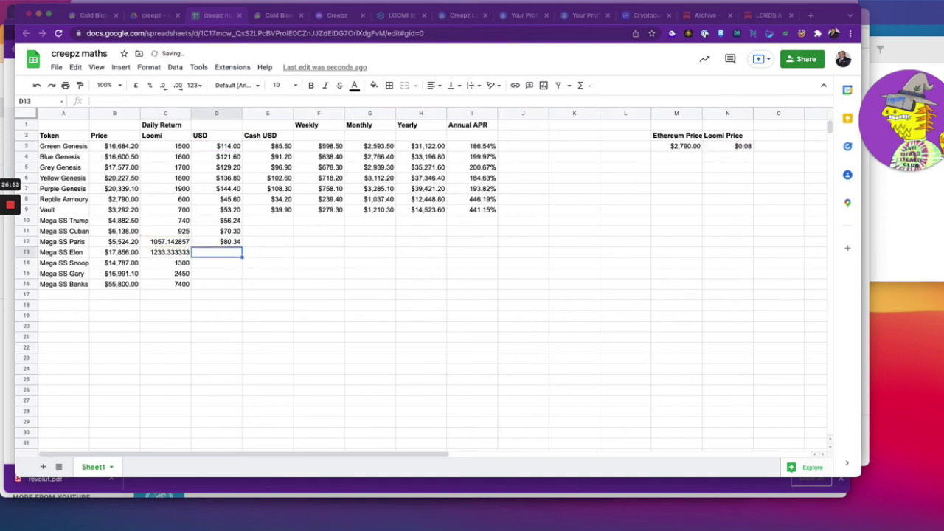
- Calculate Mega SS Elon's daily USD return by multiplying its Loomi by the Loomi price, =C13*N3
text(=)
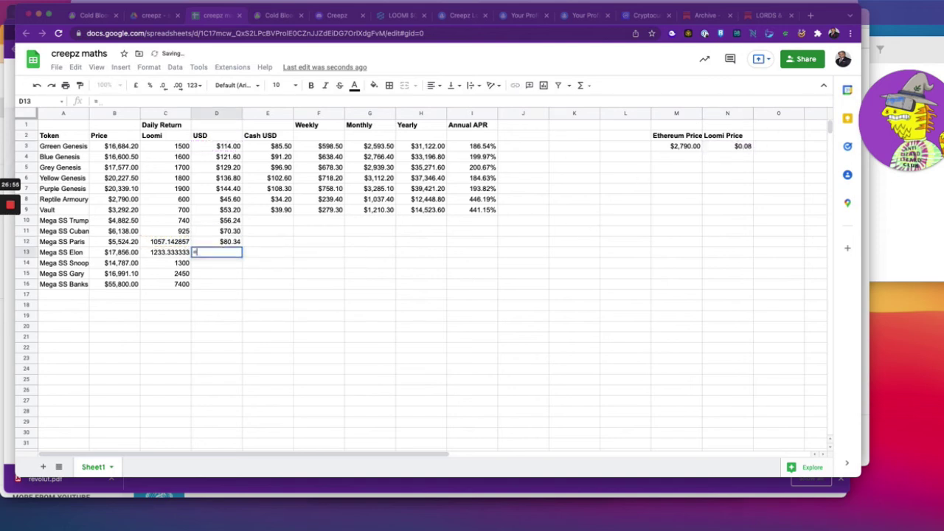
click(170, 252)
text(*)
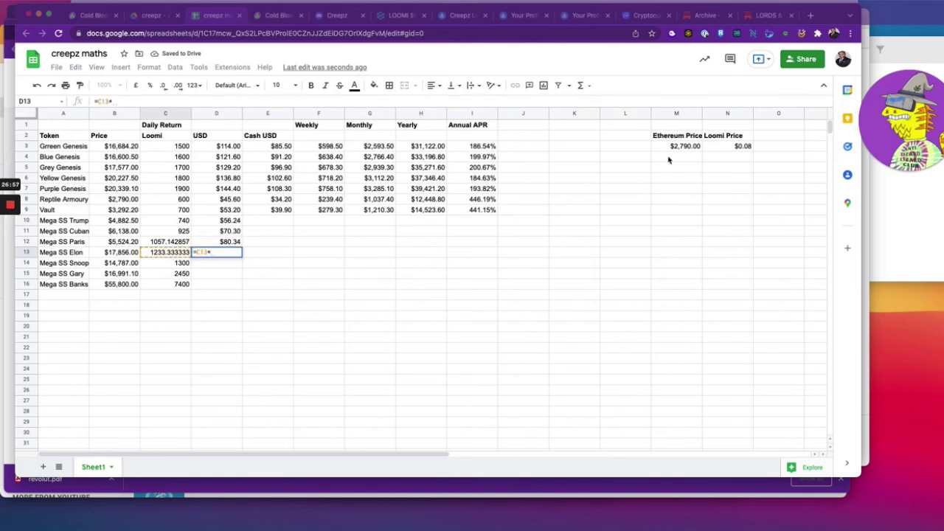
click(749, 146)
key(Return)
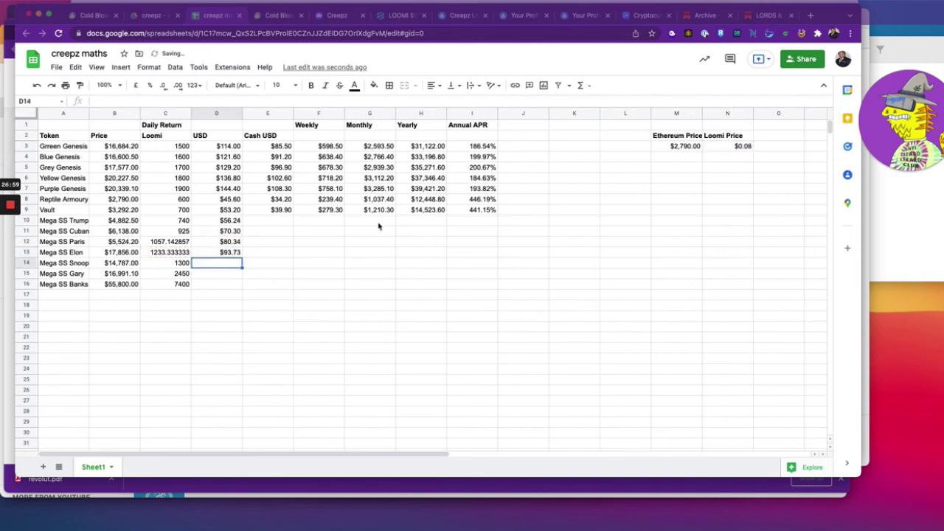
- Enter the formula =C14*N3 as the daily USD return for Mega SS Snoop
text(=)
click(172, 267)
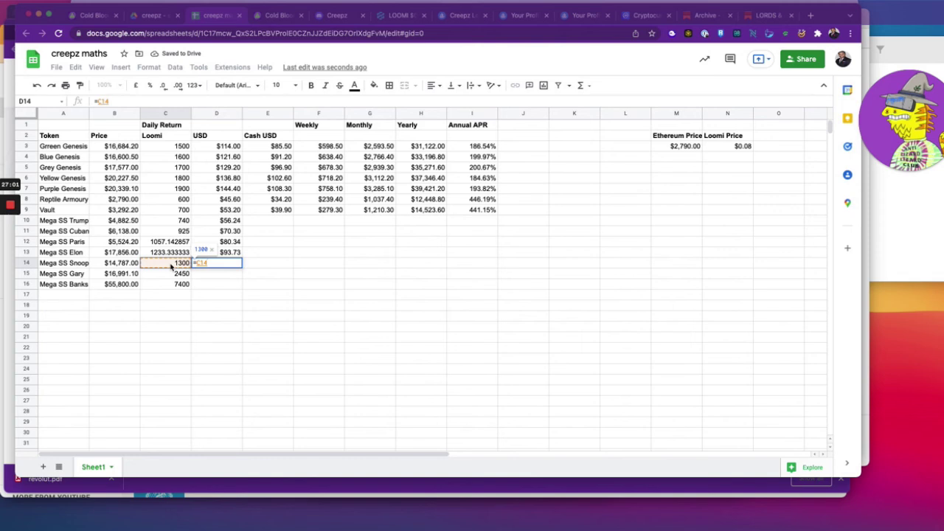
text(*)
click(747, 146)
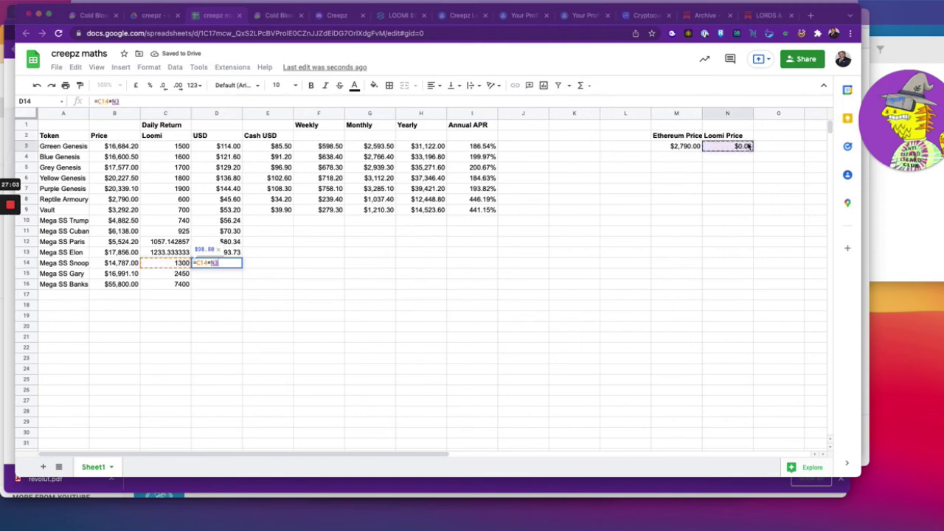
key(Return)
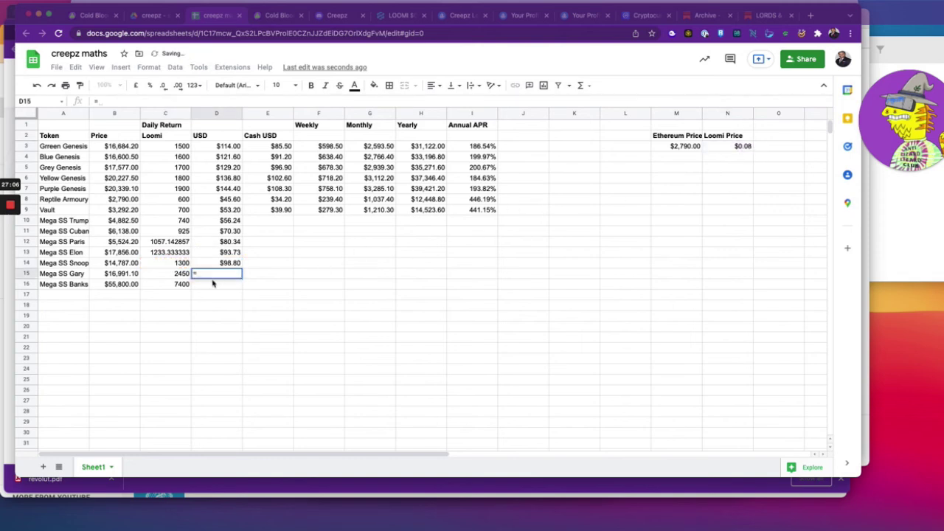
- Calculate the daily USD return for Mega SS Gary with the formula =C15*N3
text(=)
click(179, 274)
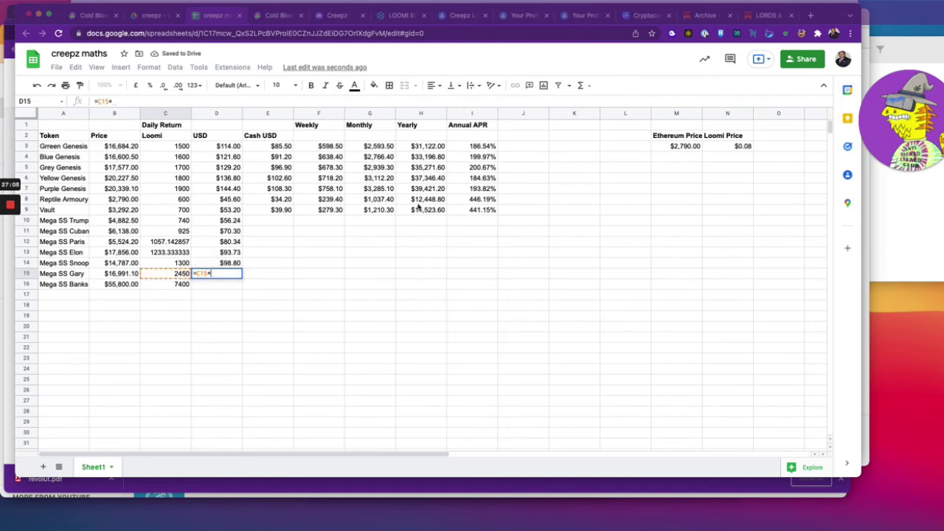
text(*)
click(747, 147)
key(Return)
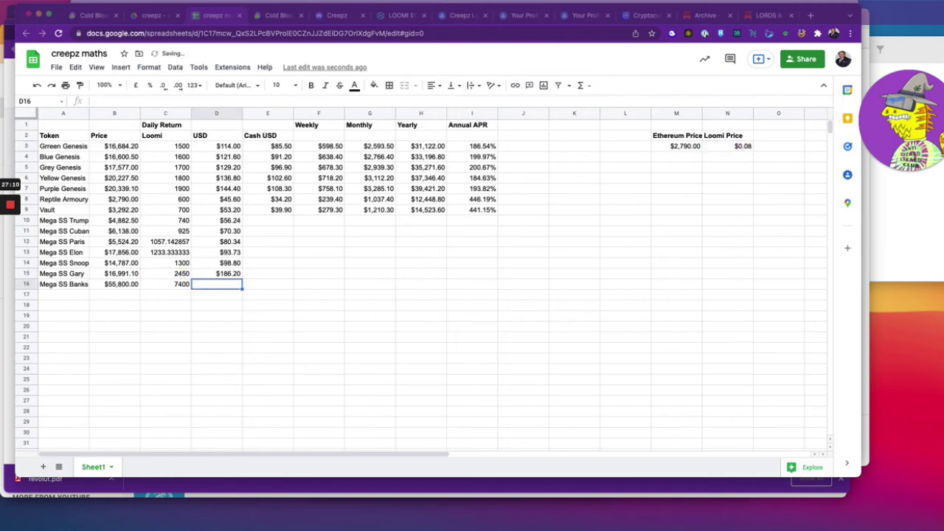
- Calculate the daily USD return for Mega SS Banks with the formula =C16*N3
text(=)
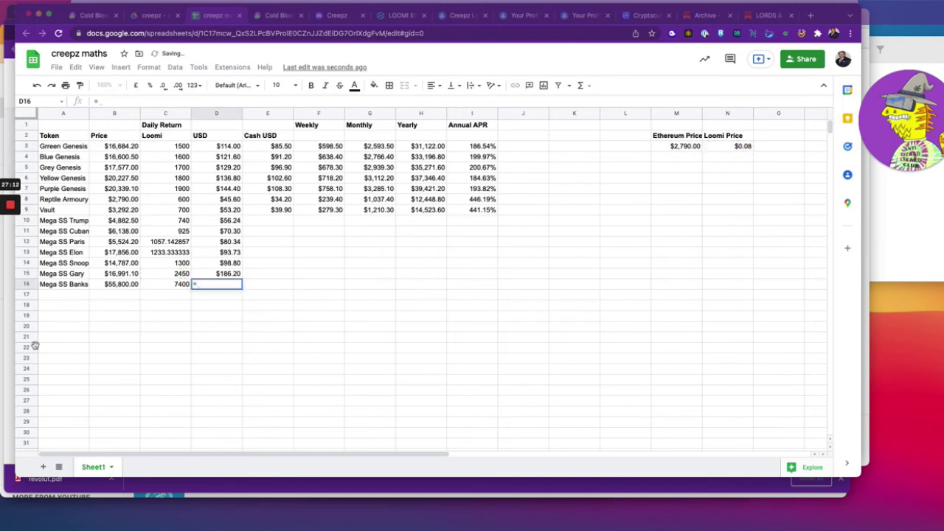
click(178, 285)
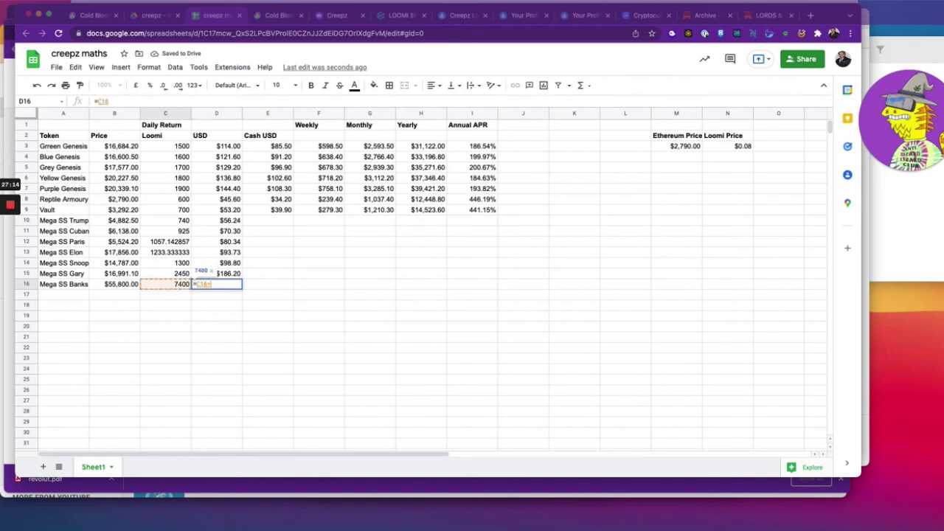
text(*)
click(740, 147)
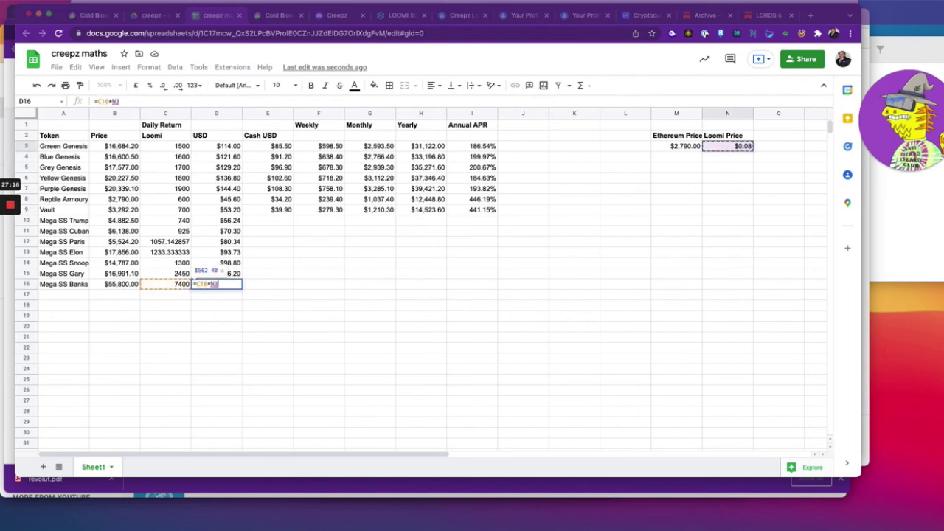
key(Return)
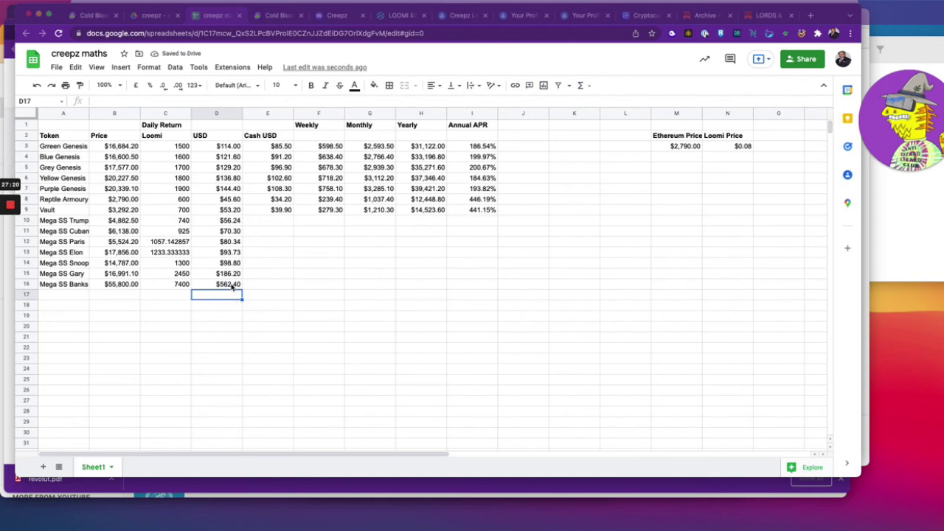
- Copy the Vault row's Cash USD, Weekly, Monthly, Yearly and Annual APR formulas (E9:I9) down through Mega SS Banks in row 16
click(275, 224)
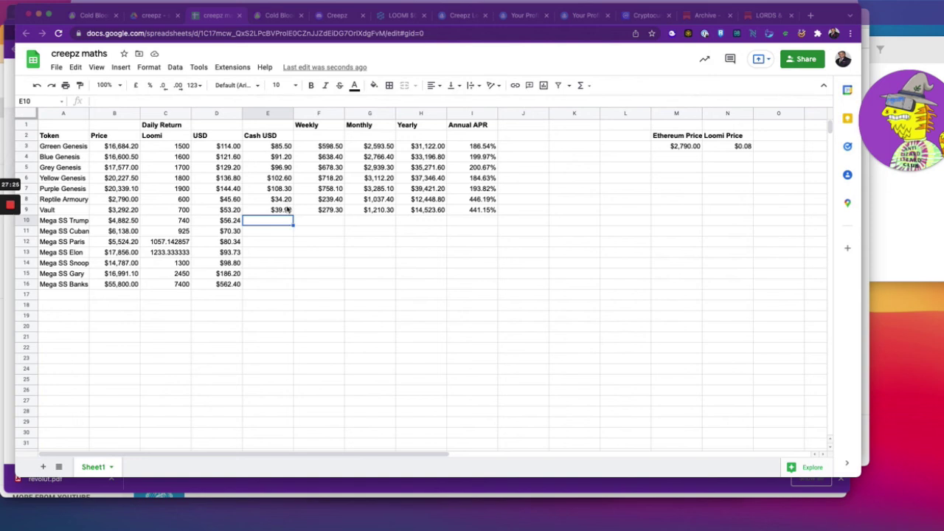
click(288, 210)
shift+click(493, 214)
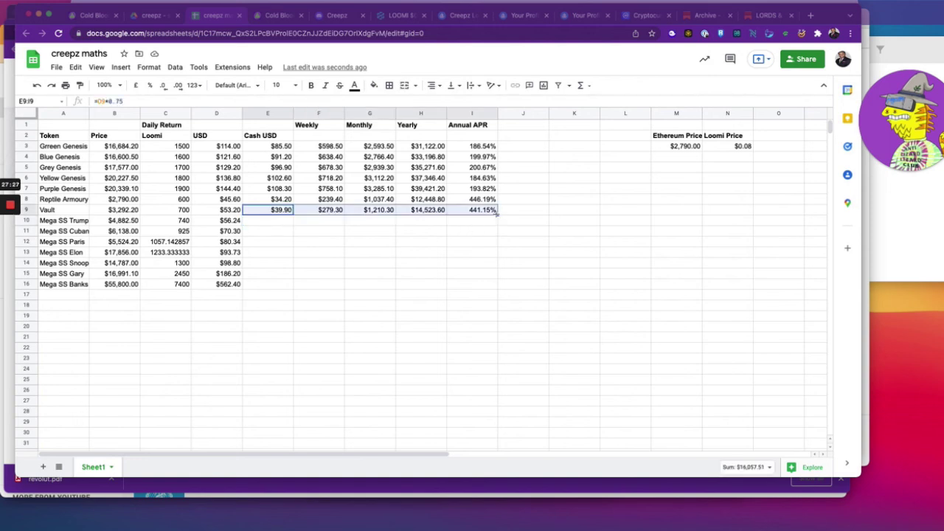
drag(496, 212, 491, 286)
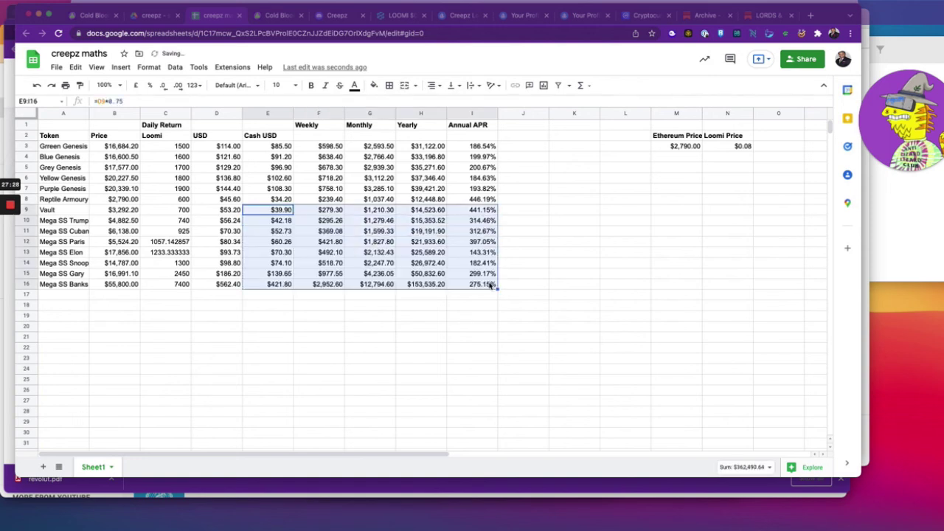
click(353, 320)
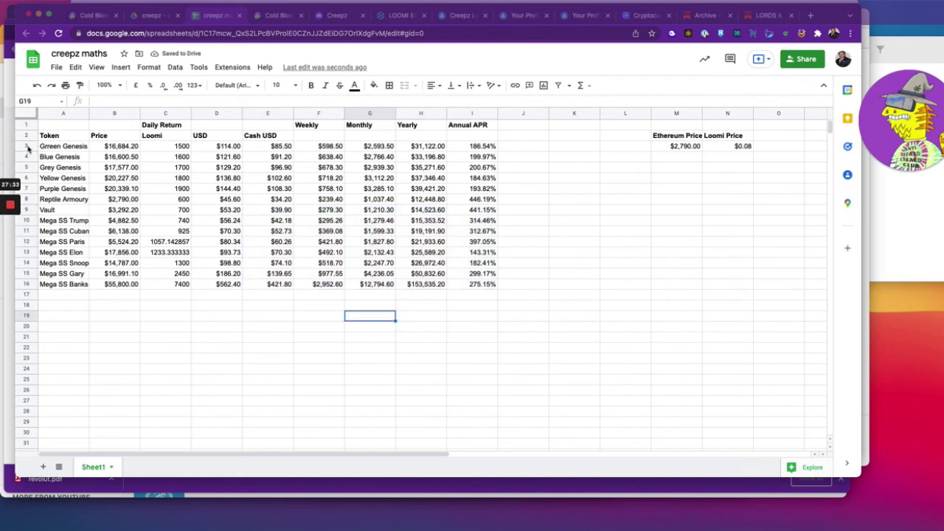
- Shade the rows from Green Genesis through Reptile Armoury (A3:I8) with a light blue fill colour
drag(56, 147, 221, 168)
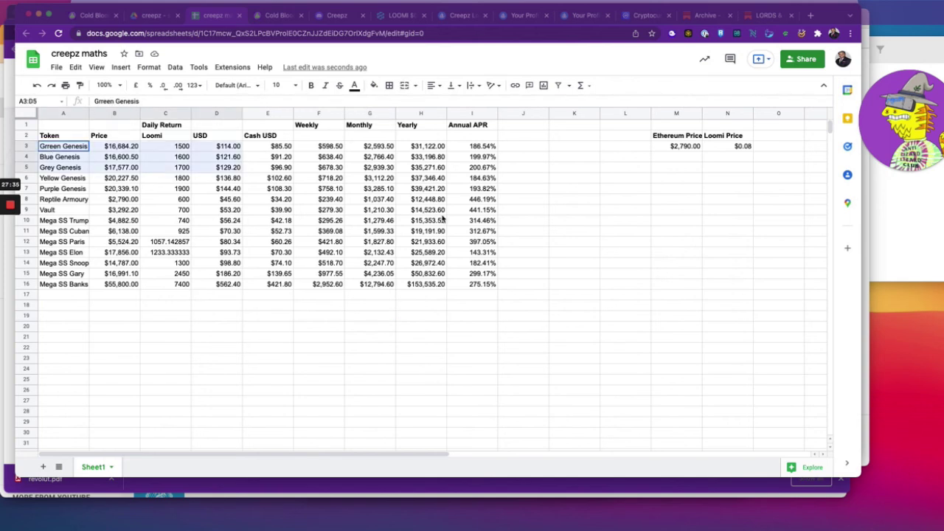
drag(442, 219, 490, 201)
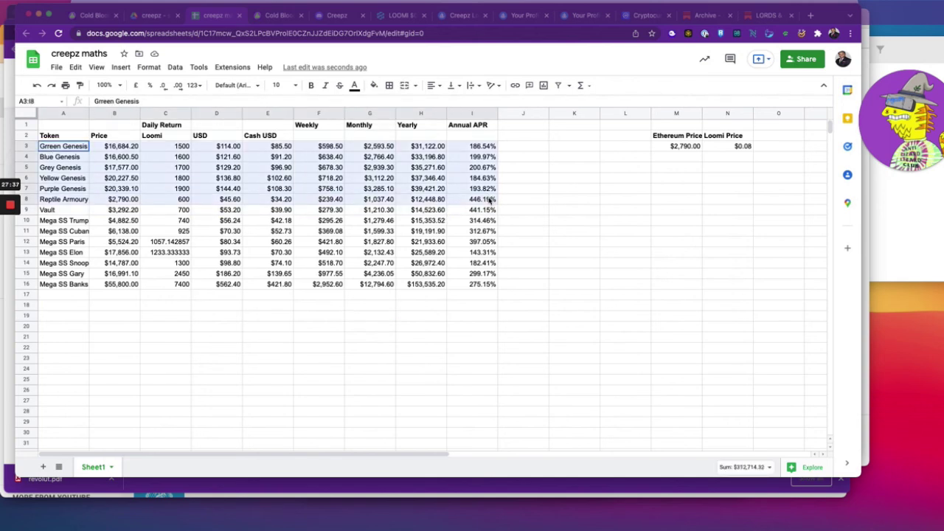
click(355, 85)
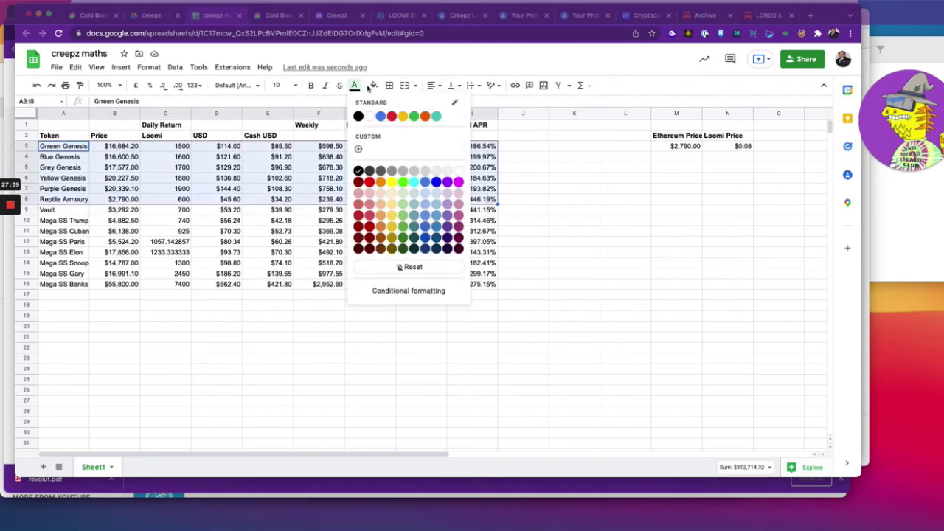
click(372, 86)
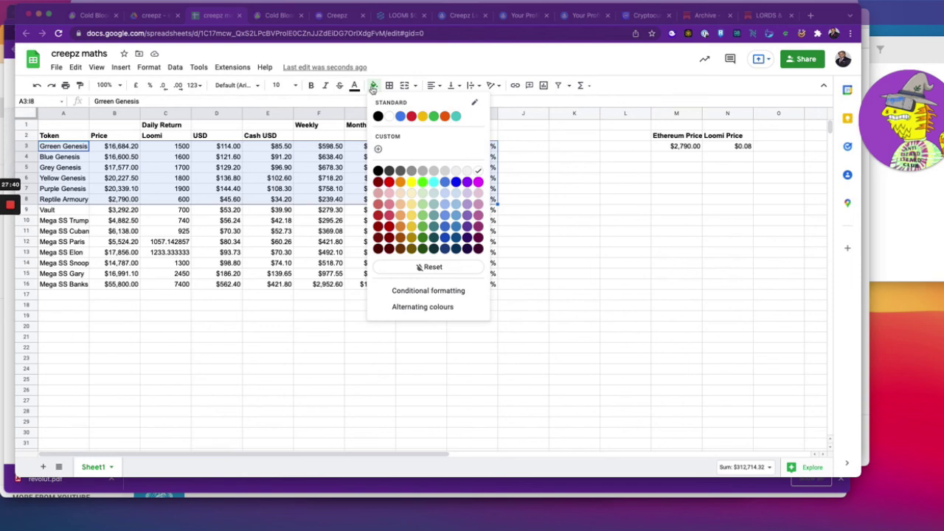
click(458, 201)
click(359, 267)
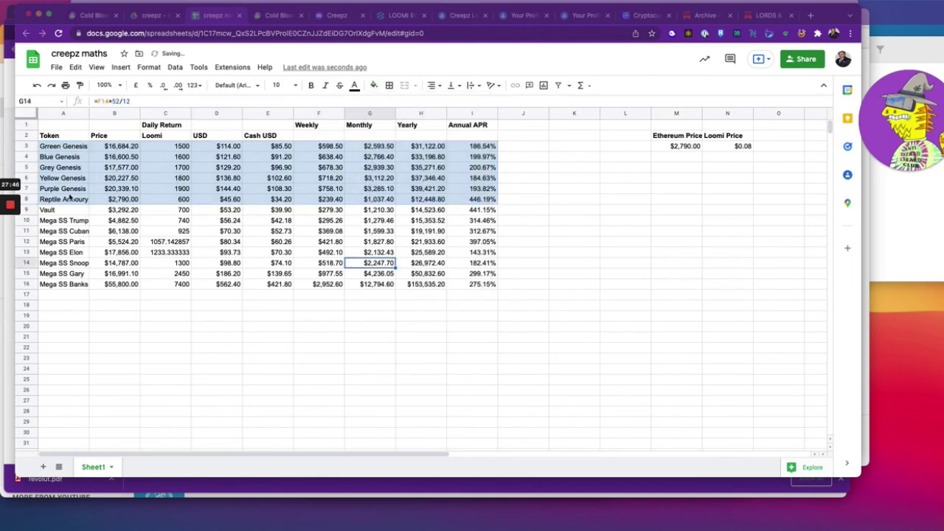
- Give the Reptile Armoury and Vault rows (A8:I9) a light magenta fill colour
drag(55, 201, 485, 213)
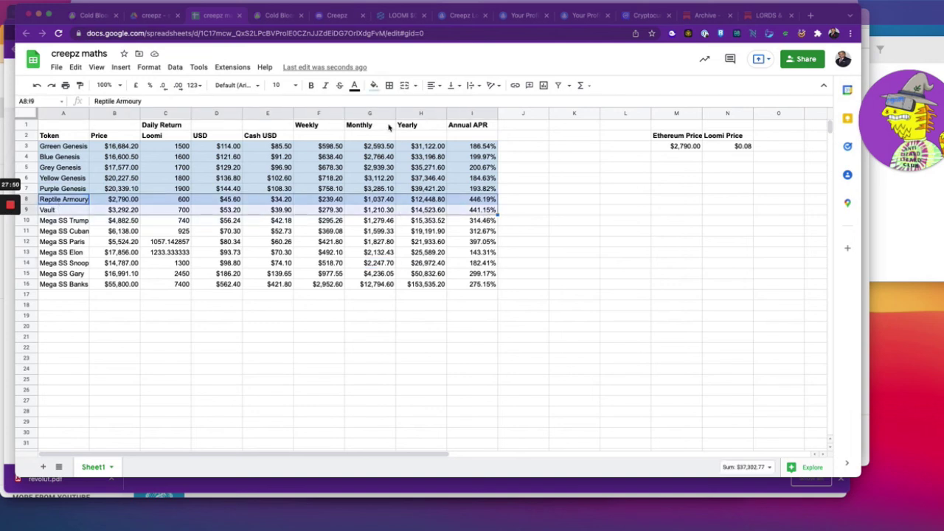
click(374, 84)
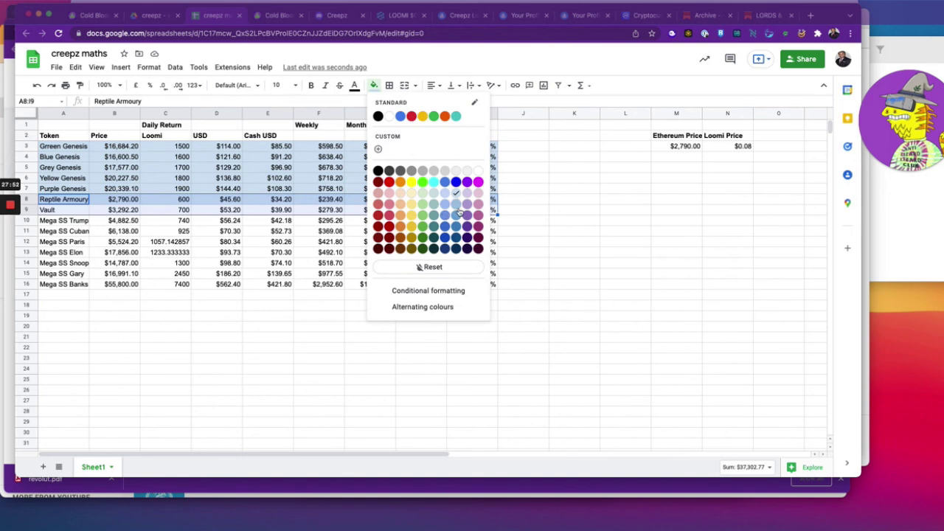
click(478, 192)
click(177, 231)
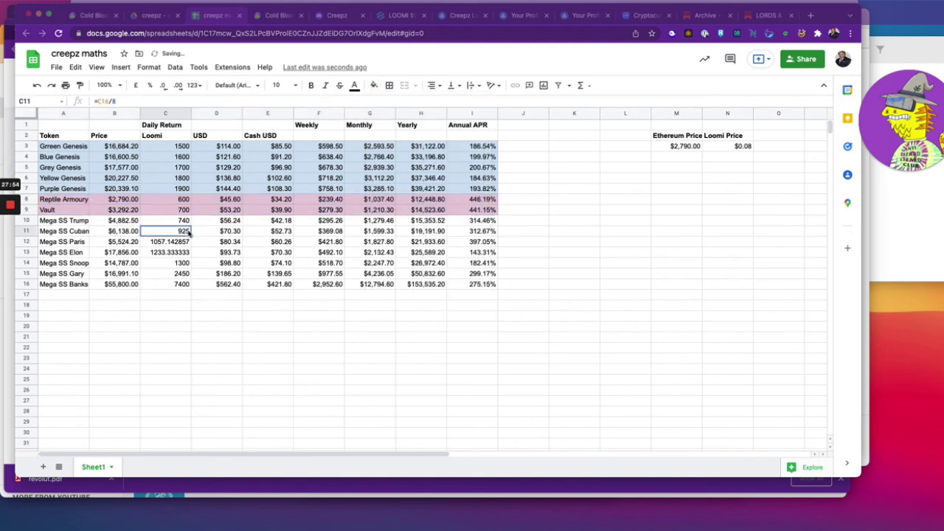
- Apply a light yellow fill to all Mega SS rows, from Trump to Banks (A10:I16)
drag(42, 221, 490, 288)
click(374, 84)
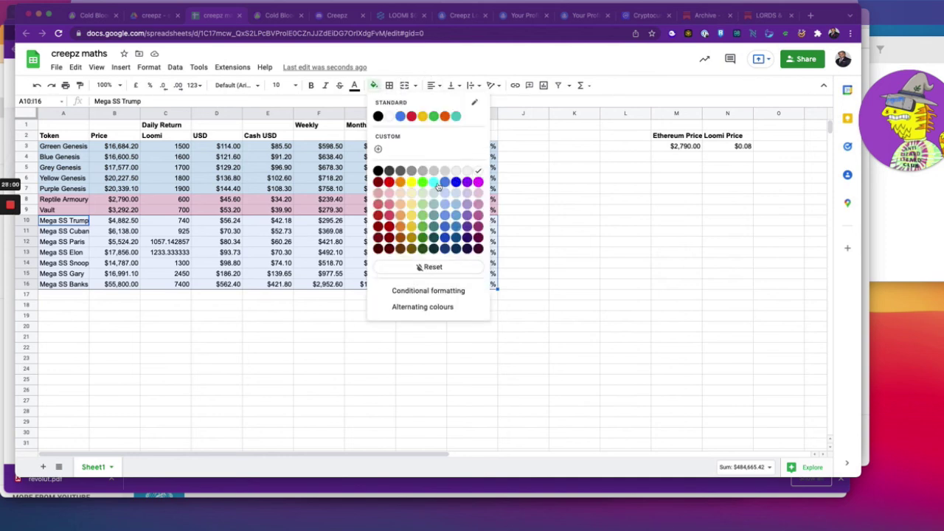
click(415, 195)
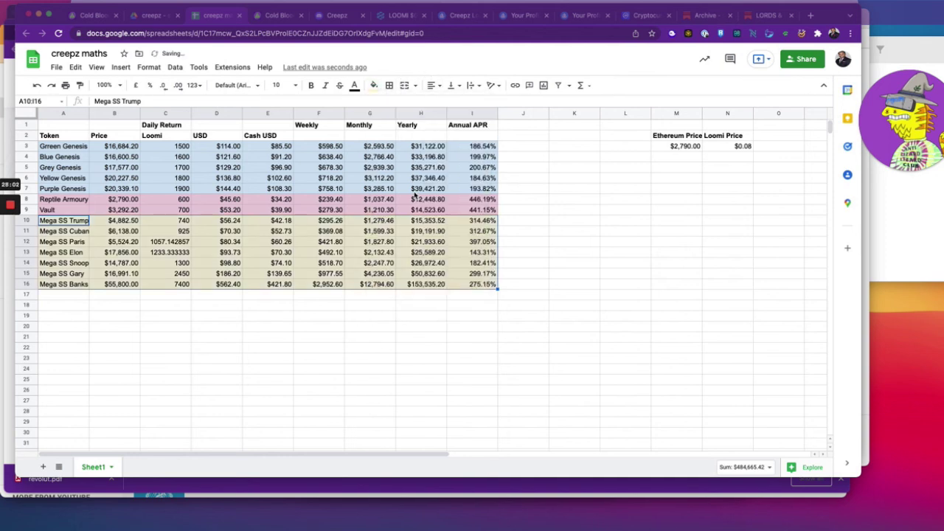
click(284, 339)
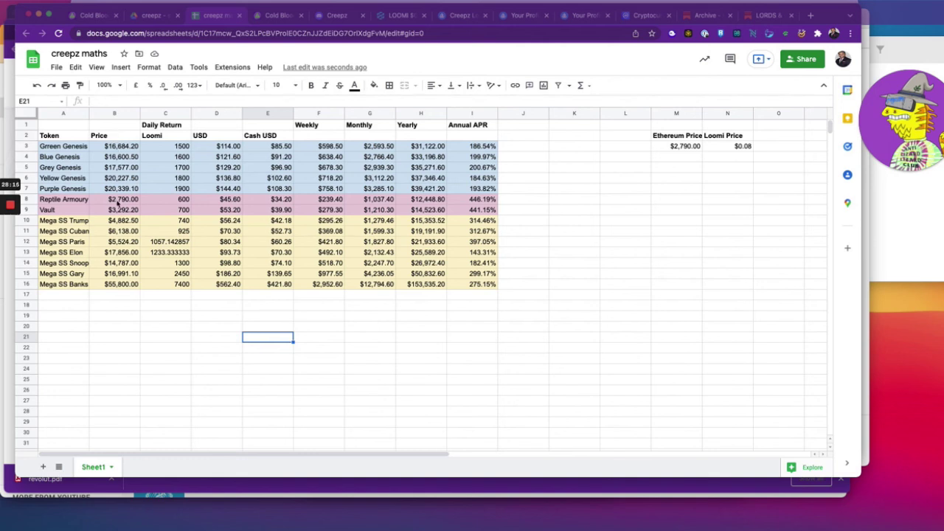
- Review the Green Genesis price, the Ethereum price and the annual APRs, comparing the Genesis, Reptile Armoury, Vault and Mega SS tokens
click(121, 148)
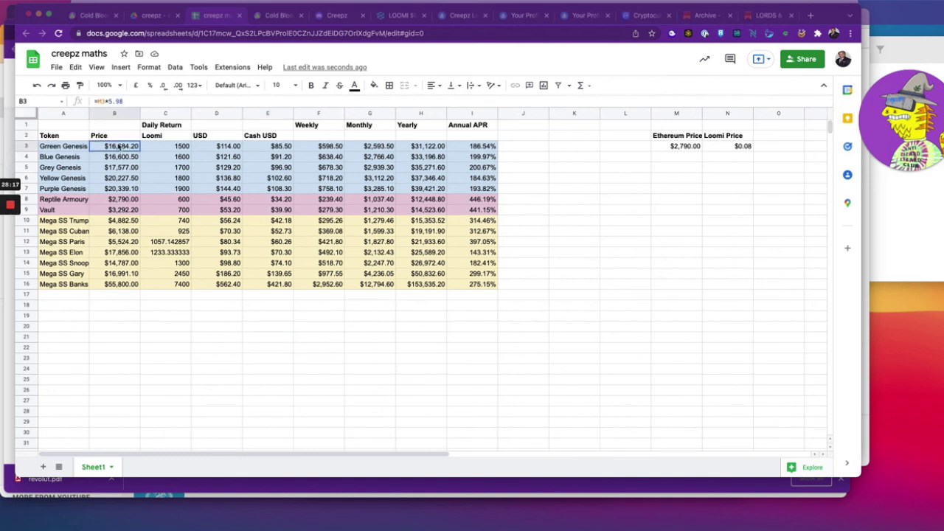
click(680, 148)
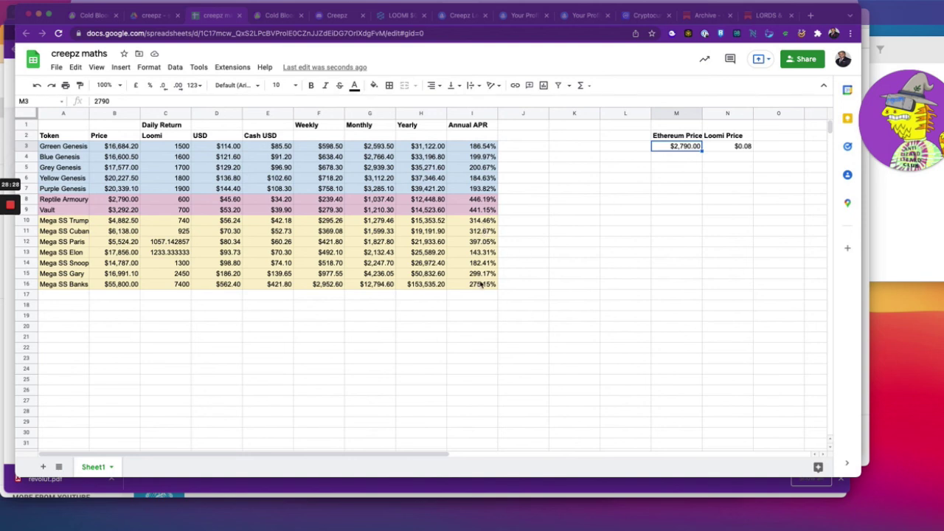
click(483, 287)
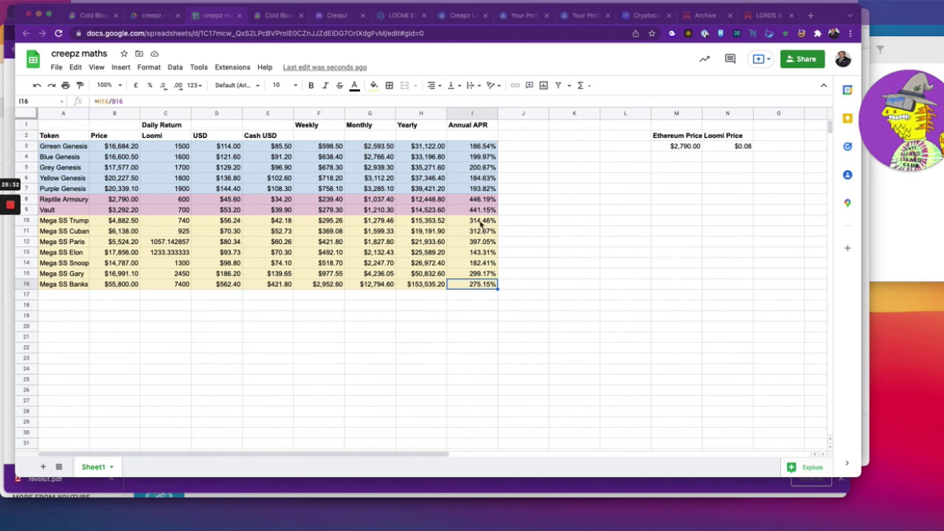
drag(482, 222, 481, 286)
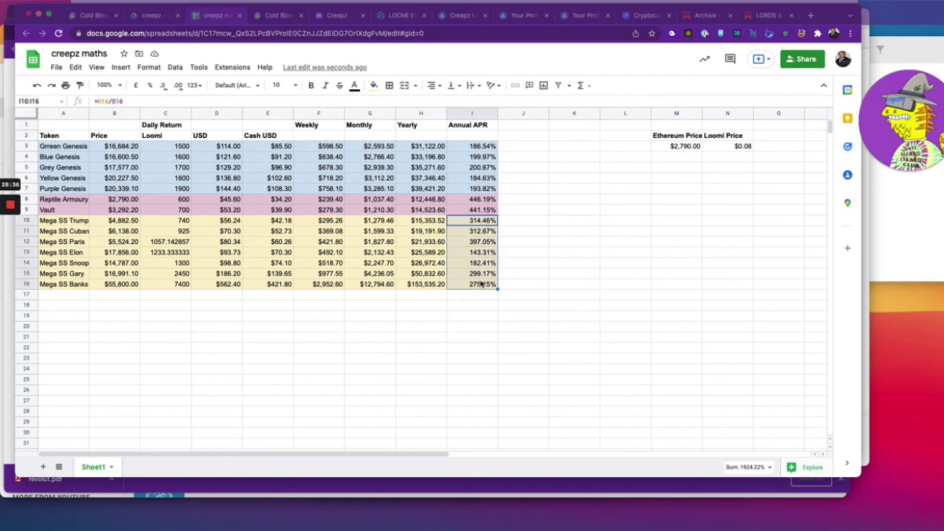
click(478, 210)
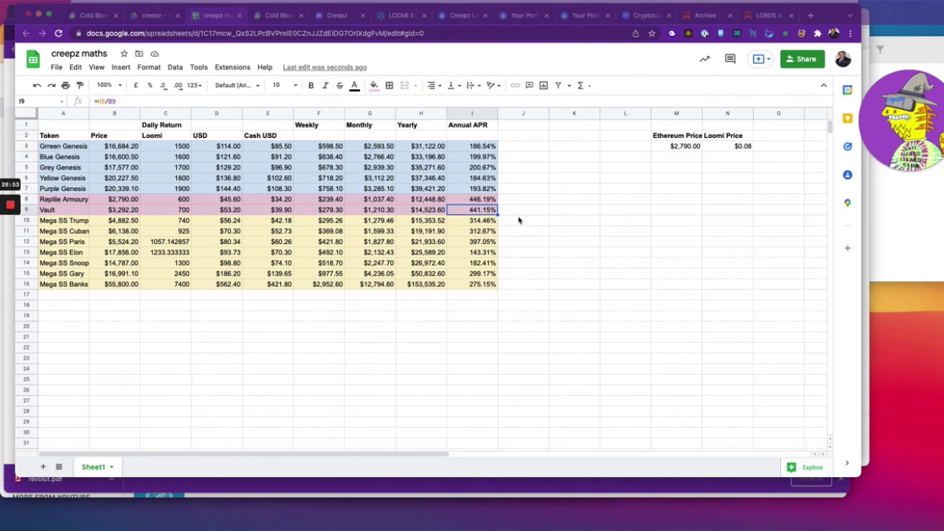
click(52, 148)
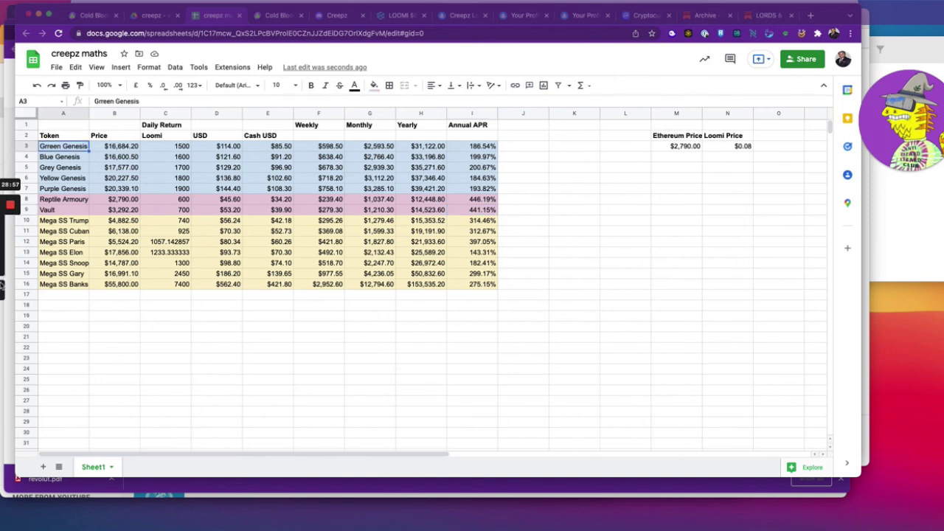
click(74, 202)
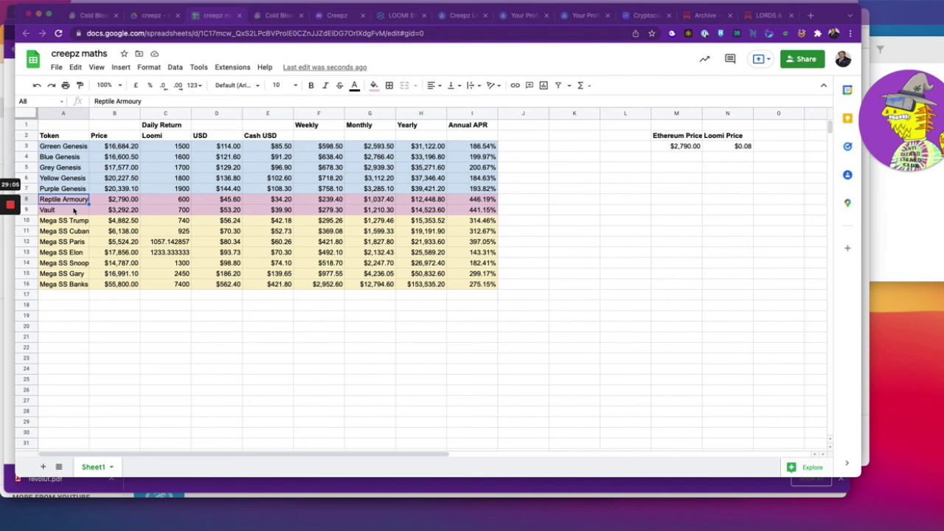
click(65, 223)
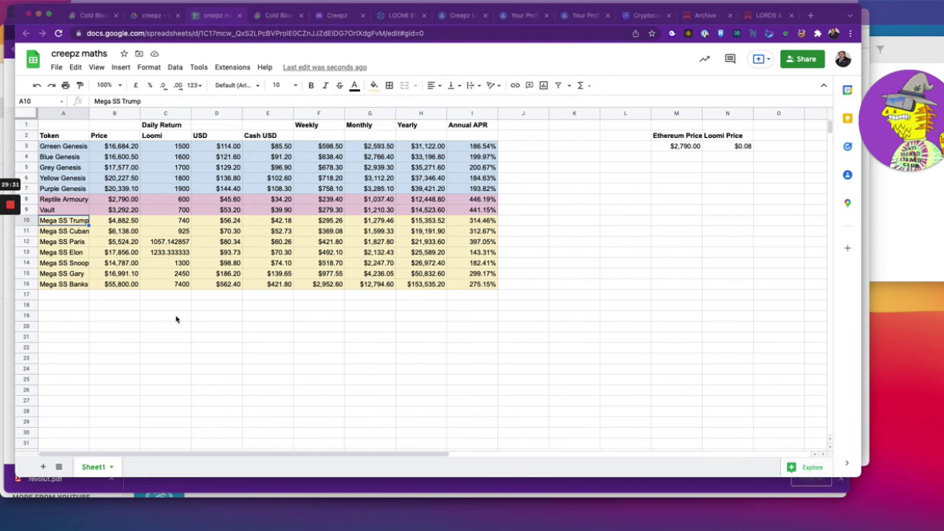
mouse_move(12, 203)
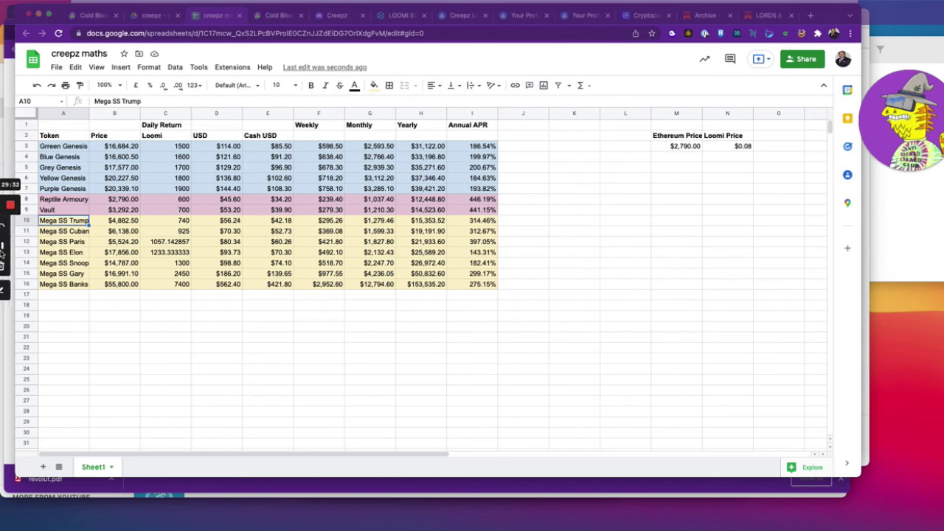